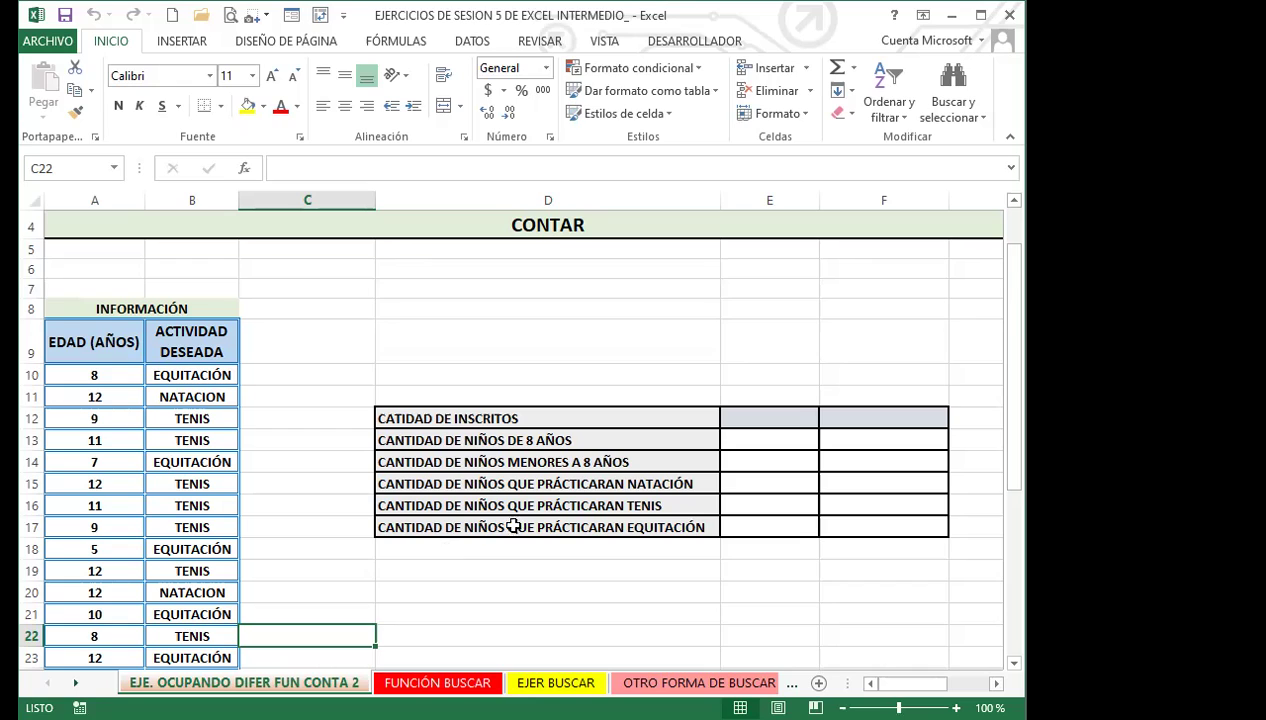
Step: Enter a CONTAR formula over the activity range B10:B37 in E12, beside CATIDAD DE INSCRITOS
{"action": "left_click", "coordinate": [784, 413]}
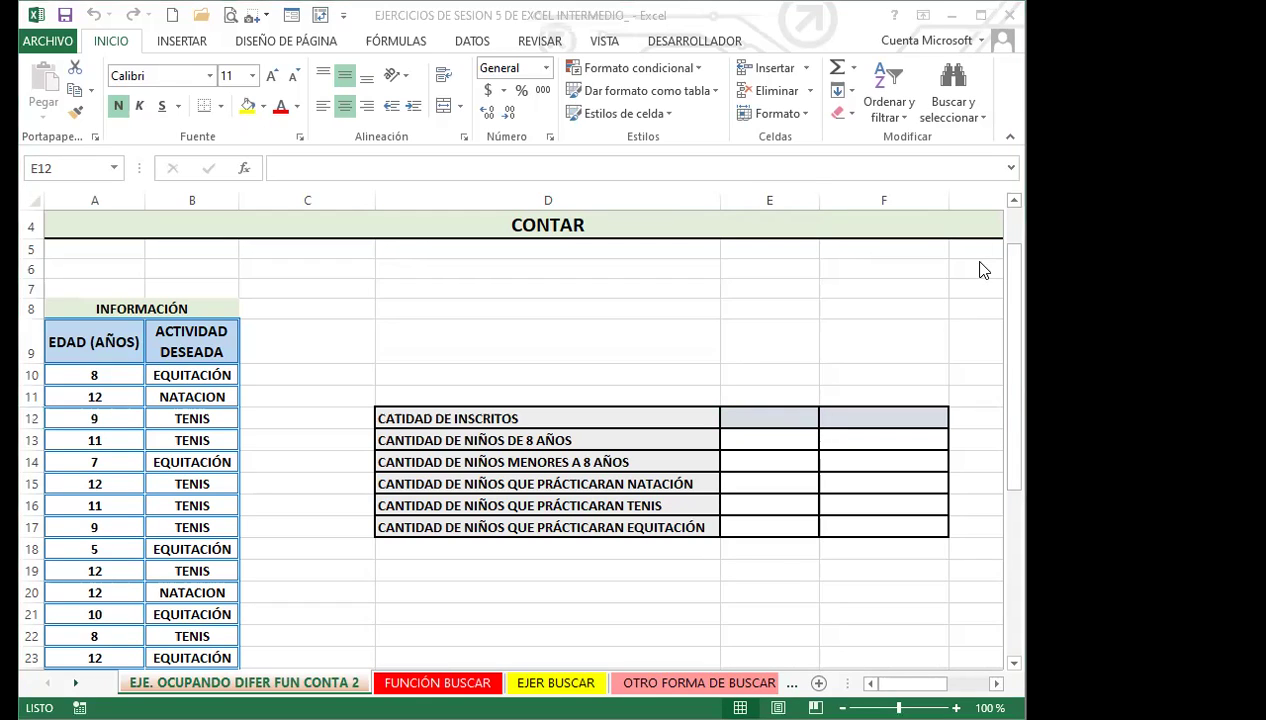
{"action": "left_click", "coordinate": [758, 417]}
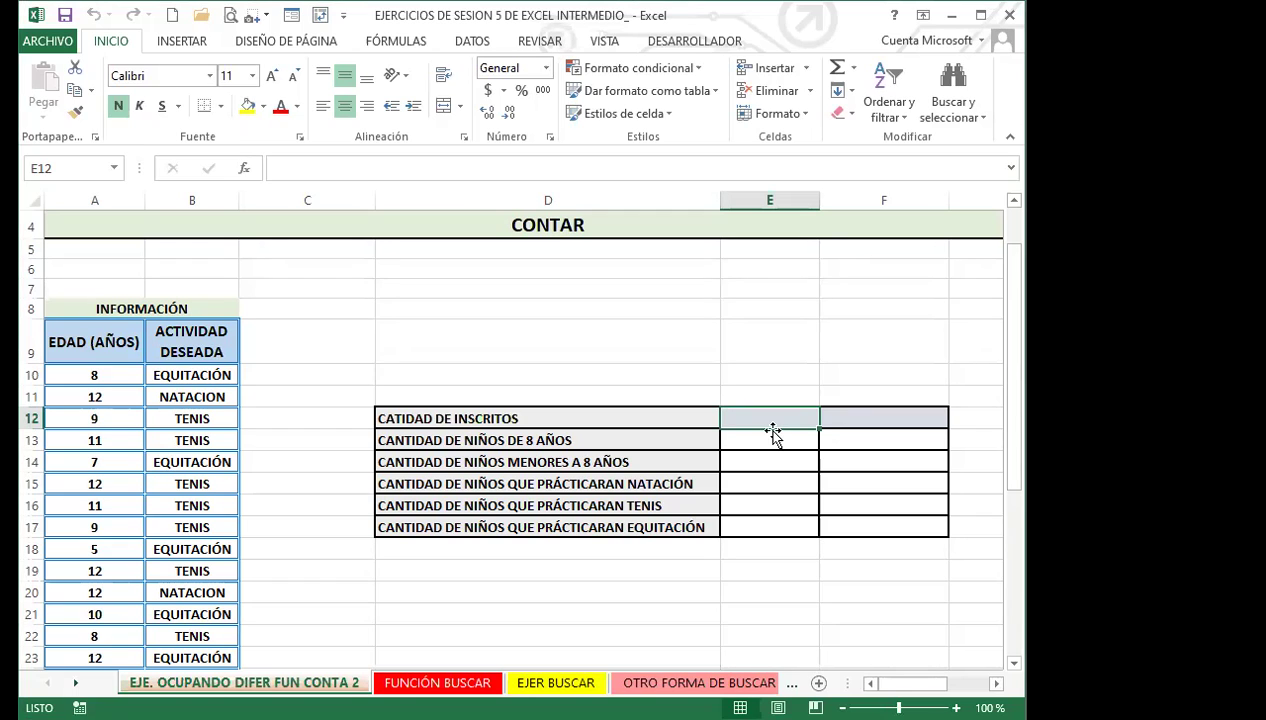
{"action": "type", "text": "=c"}
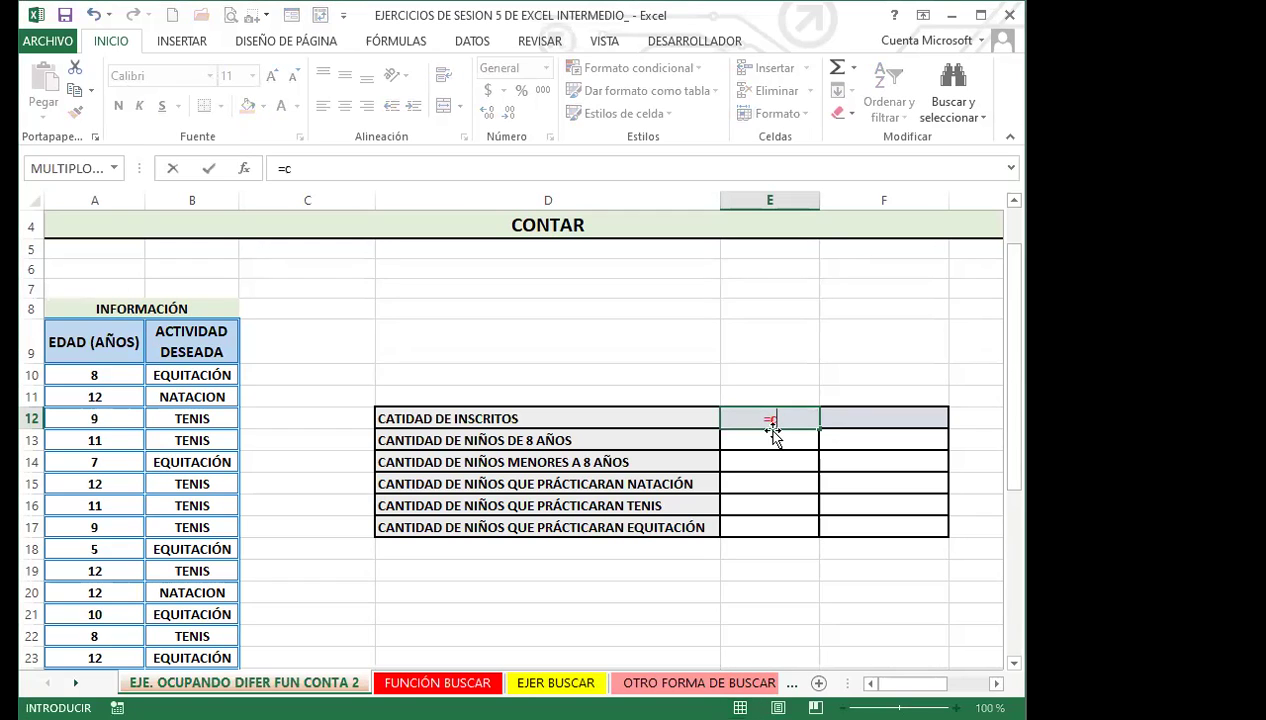
{"action": "type", "text": "on"}
{"action": "key", "text": "Down"}
{"action": "key", "text": "Down"}
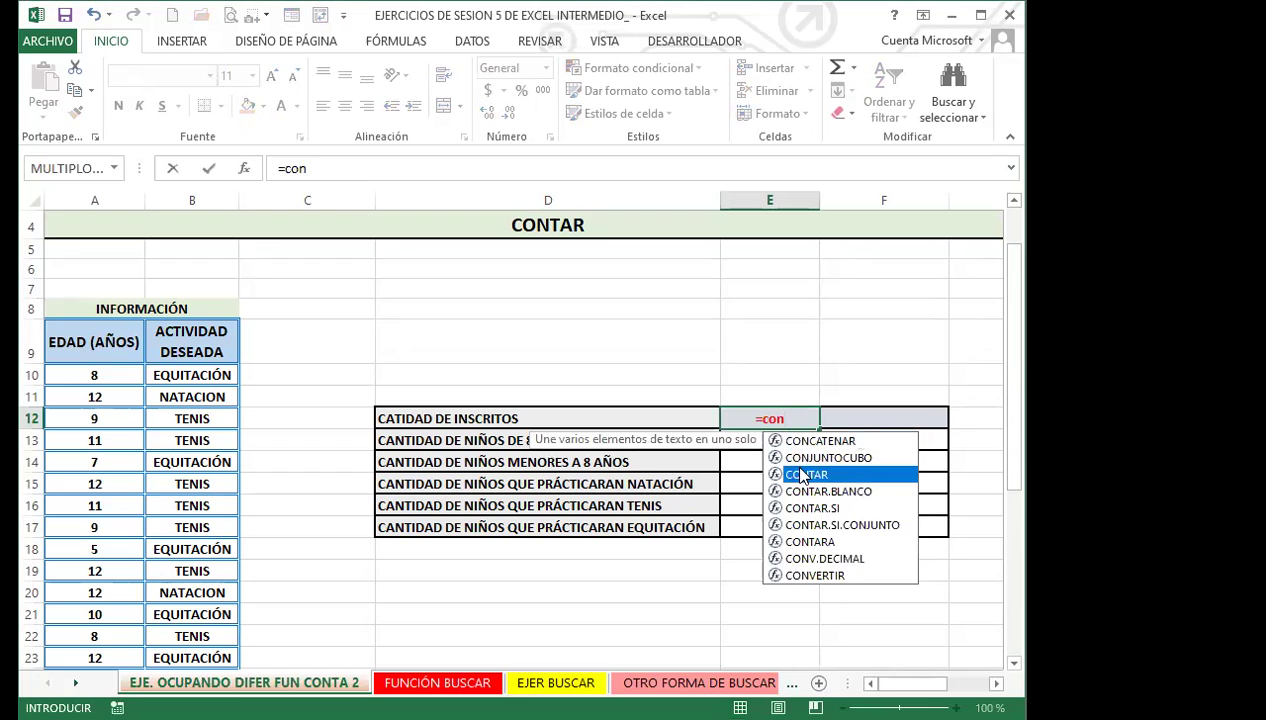
{"action": "key", "text": "Tab"}
{"action": "left_click_drag", "start_coordinate": [220, 373], "coordinate": [212, 637]}
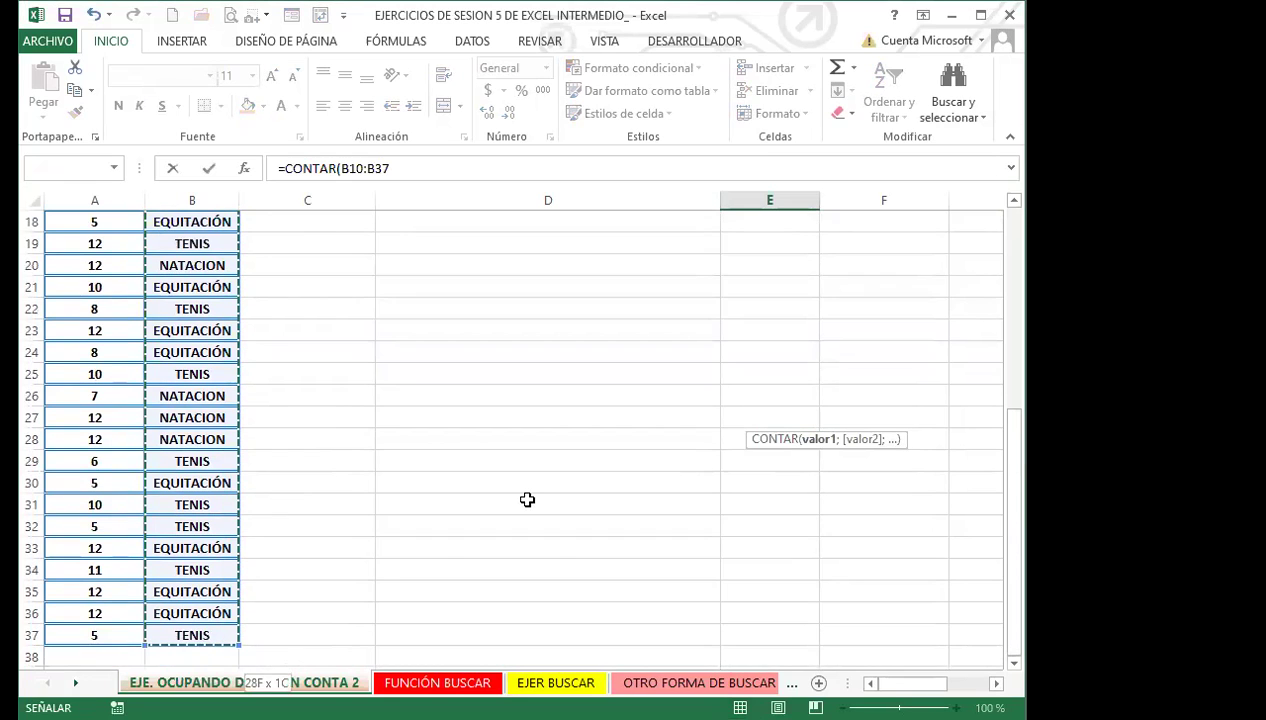
{"action": "key", "text": "Return"}
Step: Change the range of the CONTAR formula in E12 to the ages in A10:A37
{"action": "left_click", "coordinate": [739, 487]}
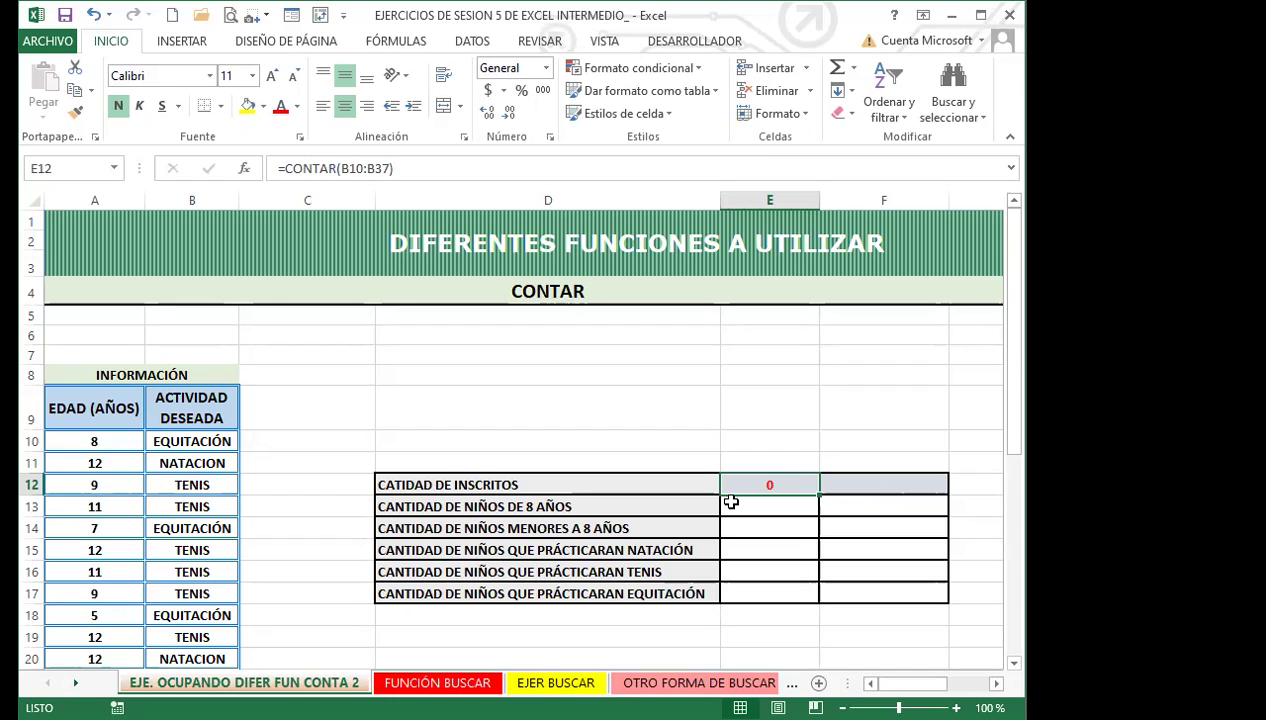
{"action": "left_click", "coordinate": [389, 168]}
{"action": "key", "text": "BackSpace"}
{"action": "key", "text": "BackSpace"}
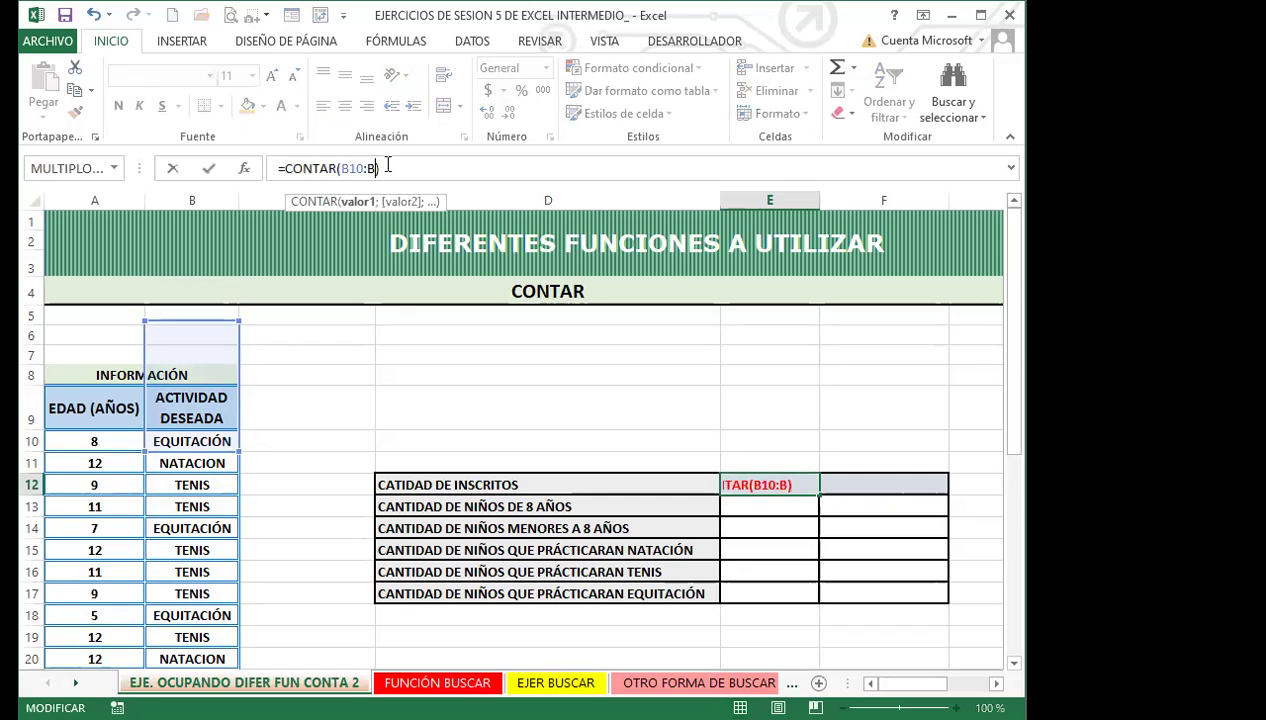
{"action": "key", "text": "BackSpace"}
{"action": "key", "text": "BackSpace"}
{"action": "key", "text": "BackSpace"}
{"action": "key", "text": "BackSpace"}
{"action": "key", "text": "BackSpace"}
{"action": "left_click", "coordinate": [95, 441]}
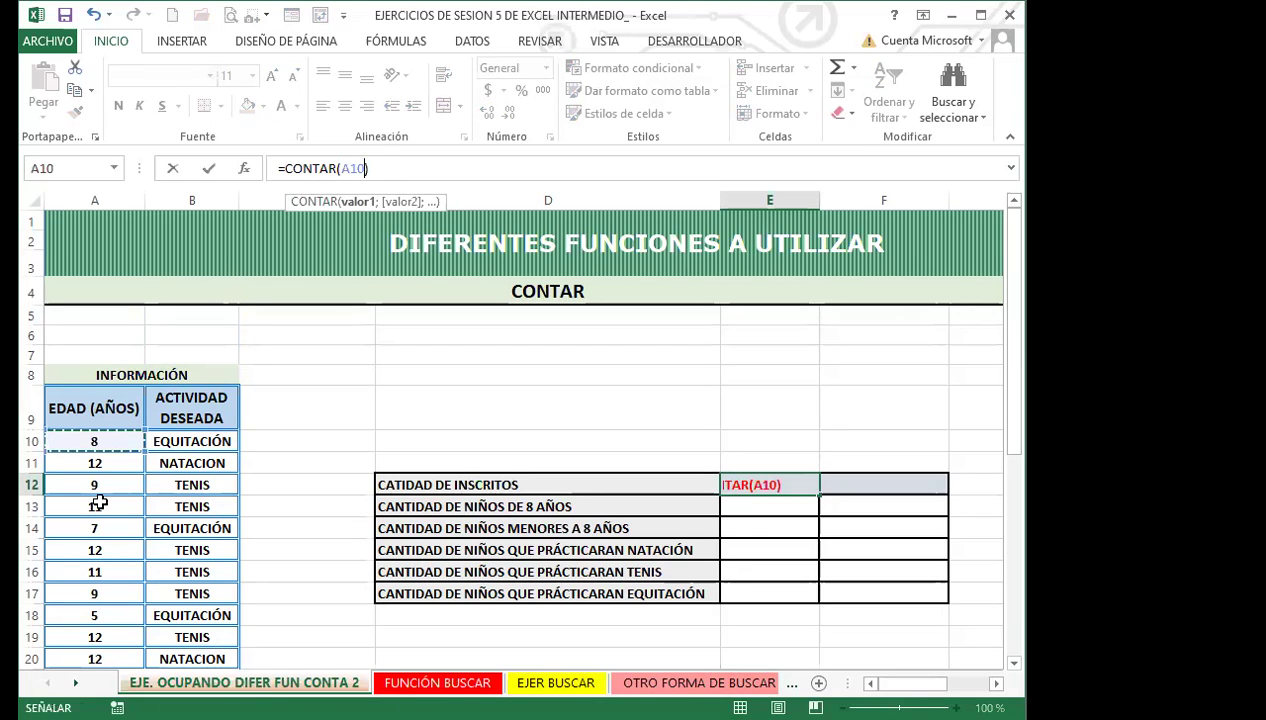
{"action": "left_click_drag", "start_coordinate": [95, 441], "coordinate": [127, 653]}
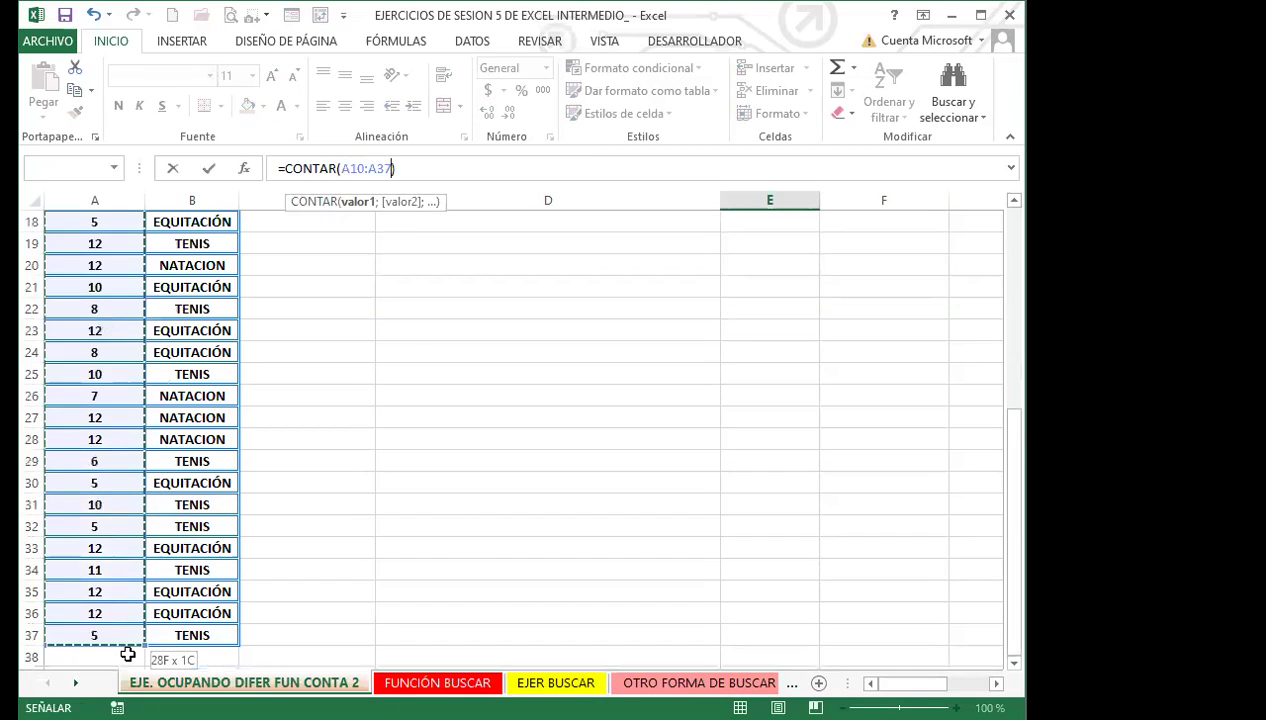
{"action": "key", "text": "Return"}
{"action": "scroll", "coordinate": [655, 351], "scroll_direction": "up", "scroll_amount": 3}
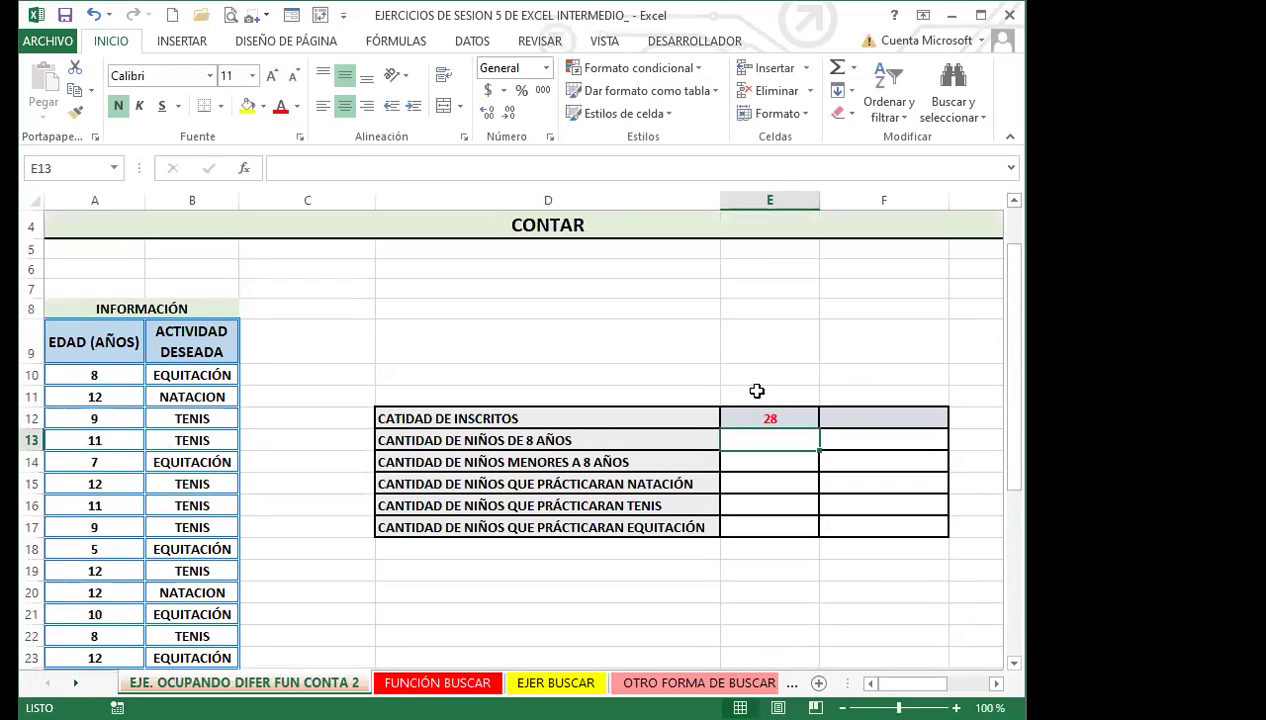
Step: Change the formula in E12 to CONTARA over the activity range B10:B37
{"action": "left_click", "coordinate": [784, 420]}
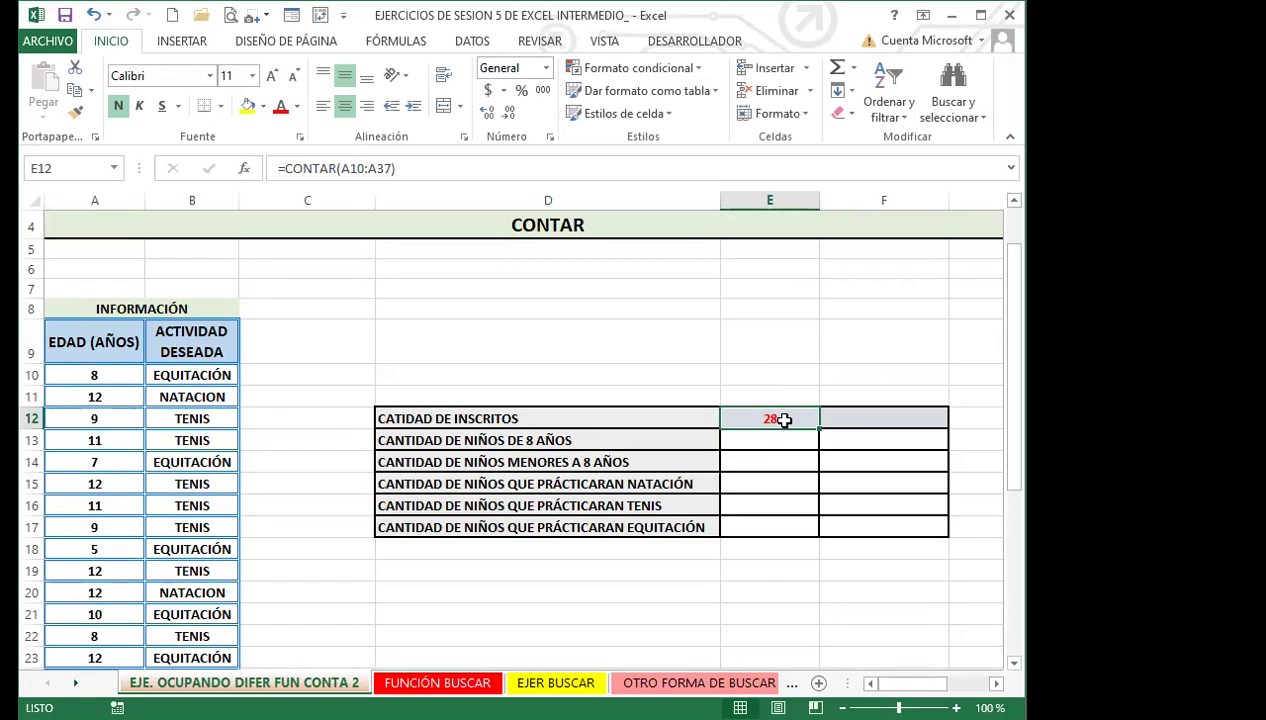
{"action": "left_click", "coordinate": [335, 168]}
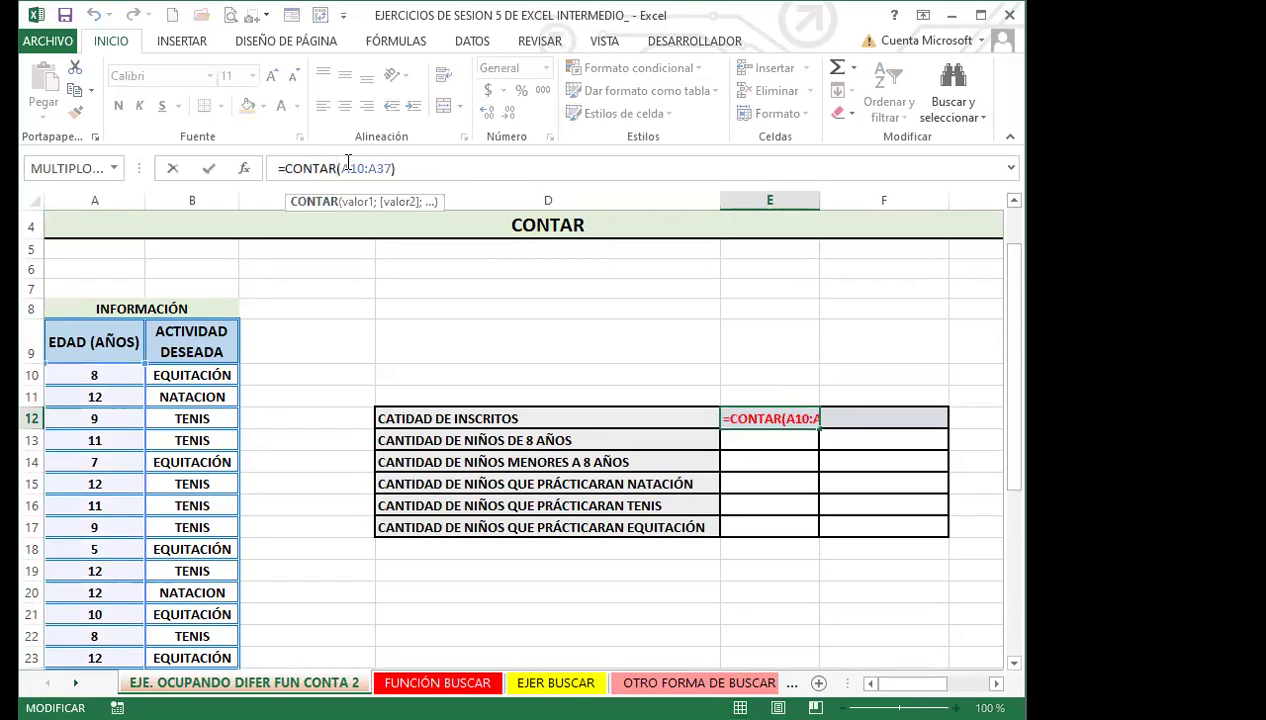
{"action": "type", "text": "A"}
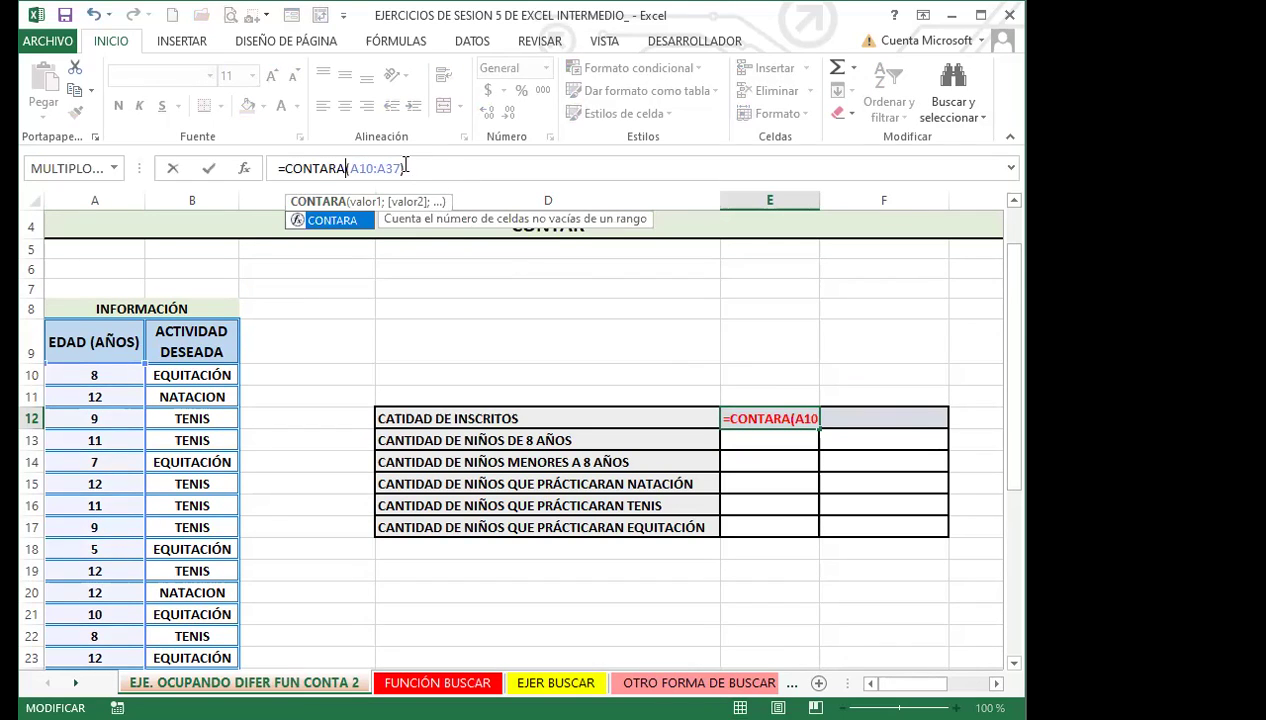
{"action": "left_click", "coordinate": [405, 165]}
{"action": "key", "text": "BackSpace"}
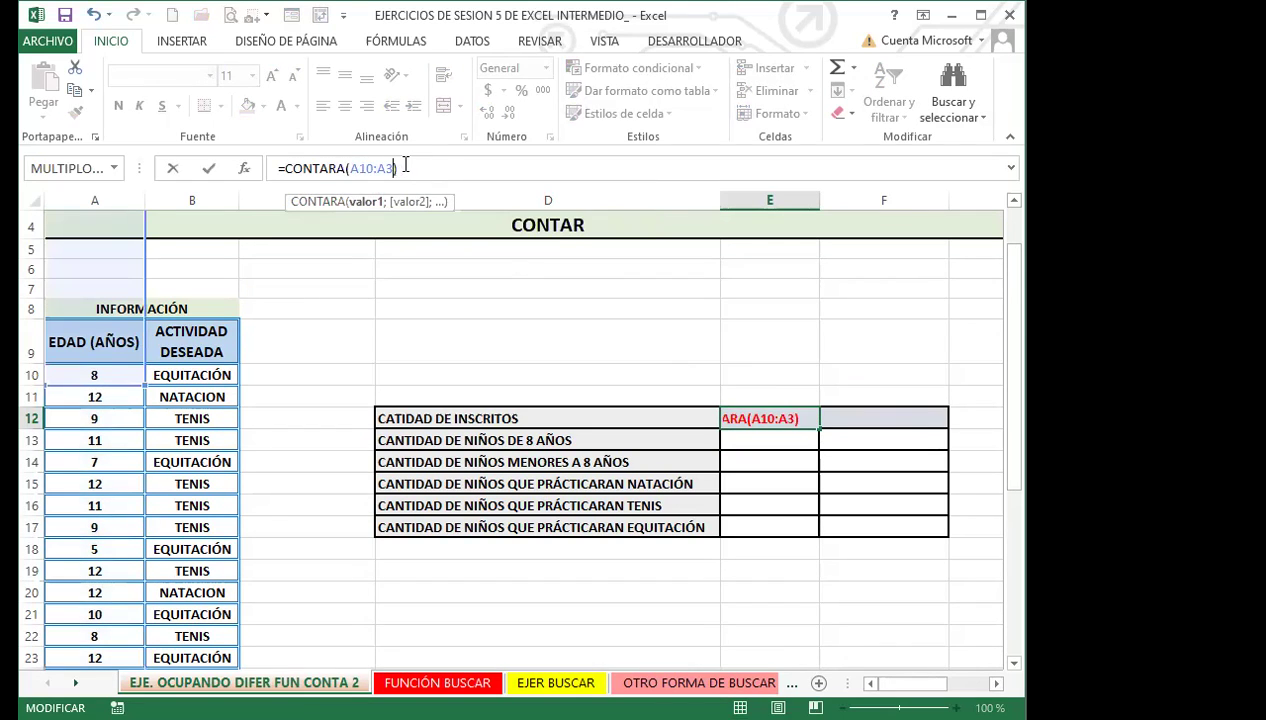
{"action": "key", "text": "BackSpace"}
{"action": "key", "text": "BackSpace"}
{"action": "key", "text": "BackSpace"}
{"action": "key", "text": "BackSpace"}
{"action": "key", "text": "BackSpace"}
{"action": "key", "text": "BackSpace"}
{"action": "left_click", "coordinate": [213, 376]}
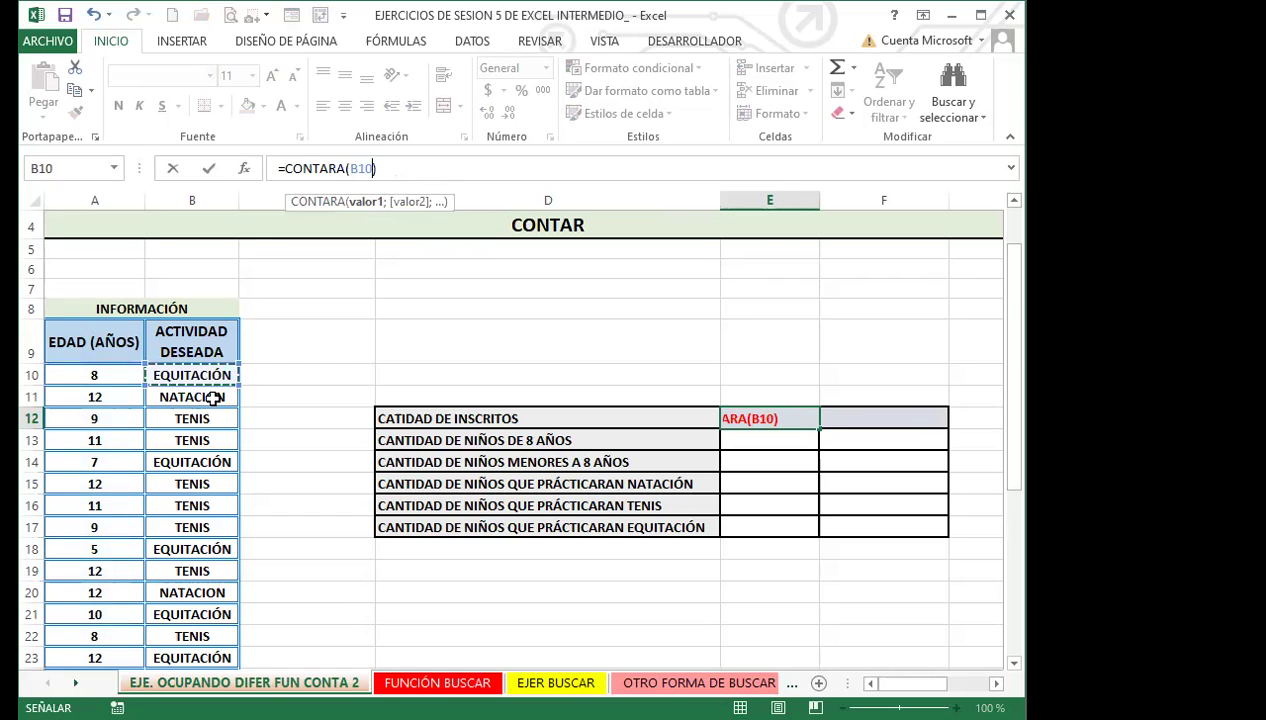
{"action": "left_click_drag", "start_coordinate": [192, 376], "coordinate": [203, 645]}
{"action": "key", "text": "Return"}
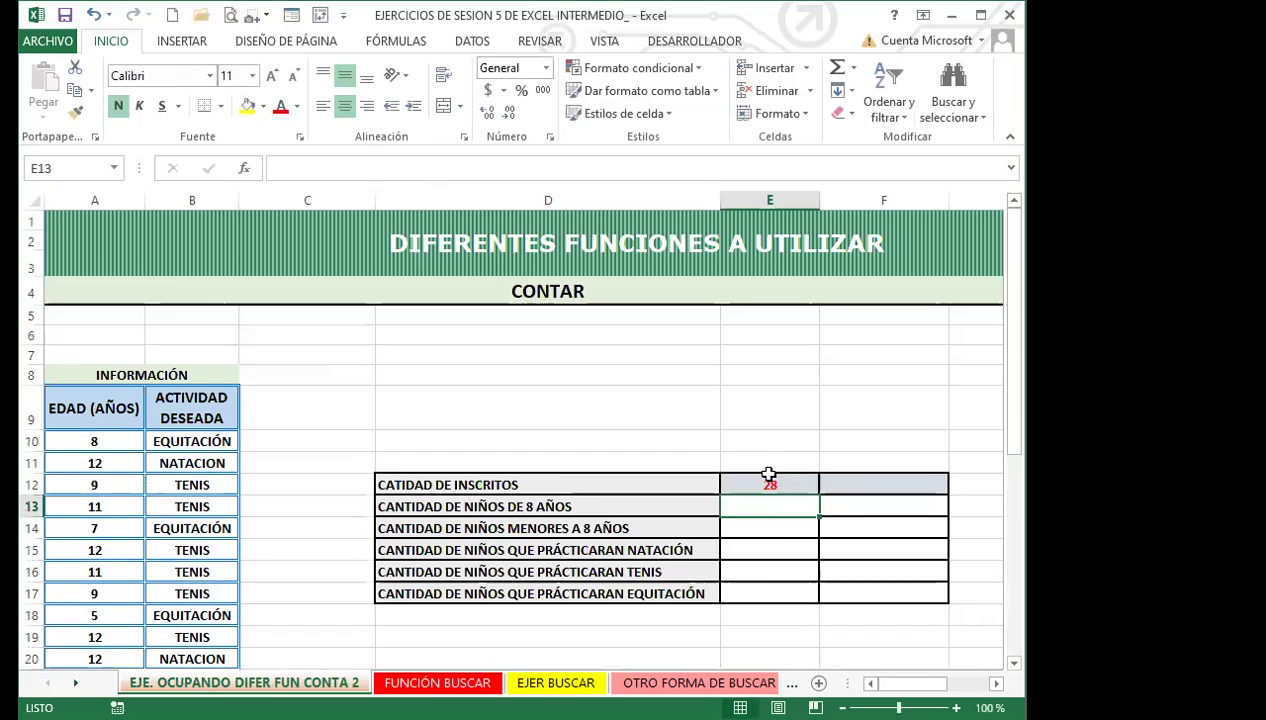
{"action": "left_click", "coordinate": [769, 484]}
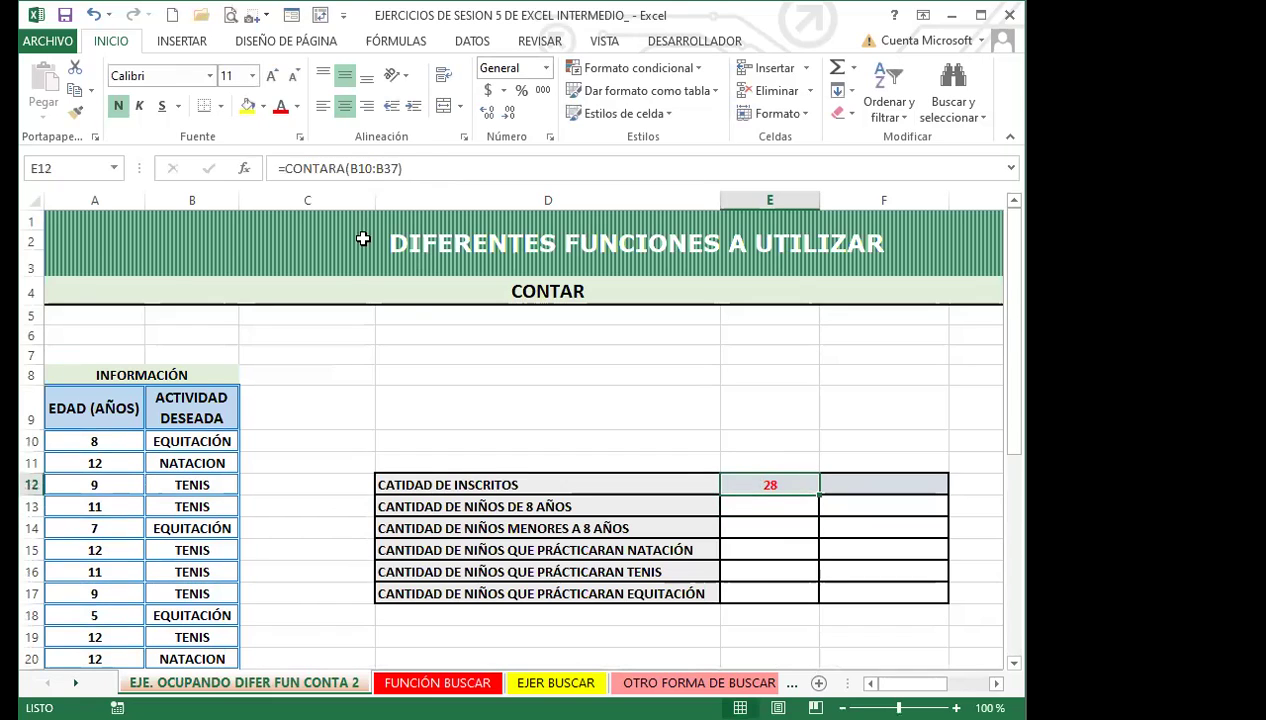
Step: Enter a CONTARA formula over the age range A10:A37 in E10 and compare it with the one in E12
{"action": "left_click", "coordinate": [769, 440]}
{"action": "type", "text": "="}
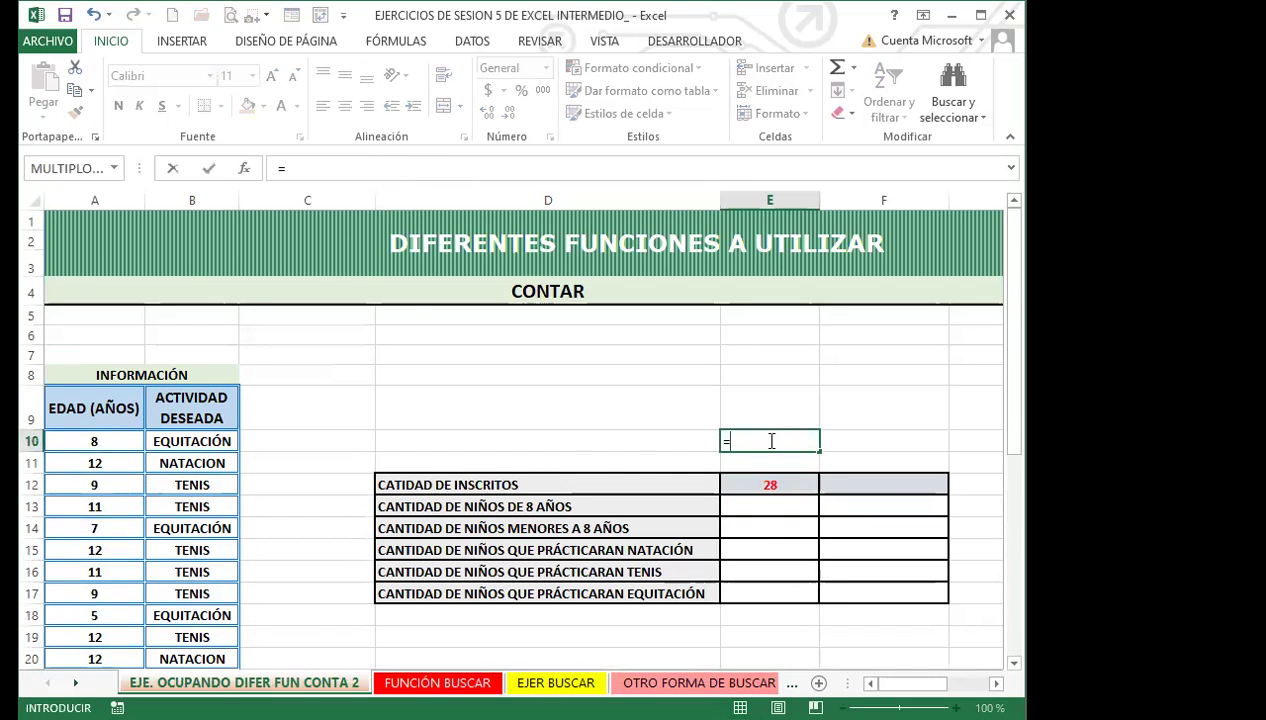
{"action": "type", "text": "CONT"}
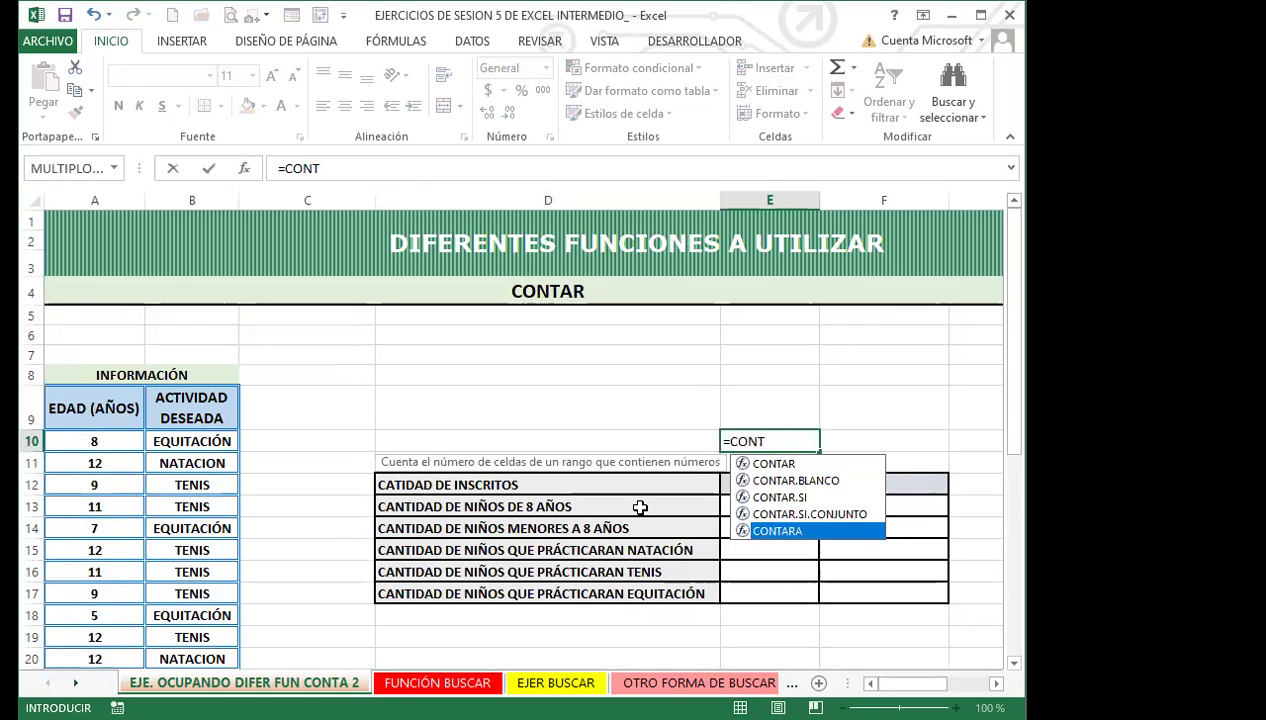
{"action": "key", "text": "Tab"}
{"action": "left_click", "coordinate": [94, 442]}
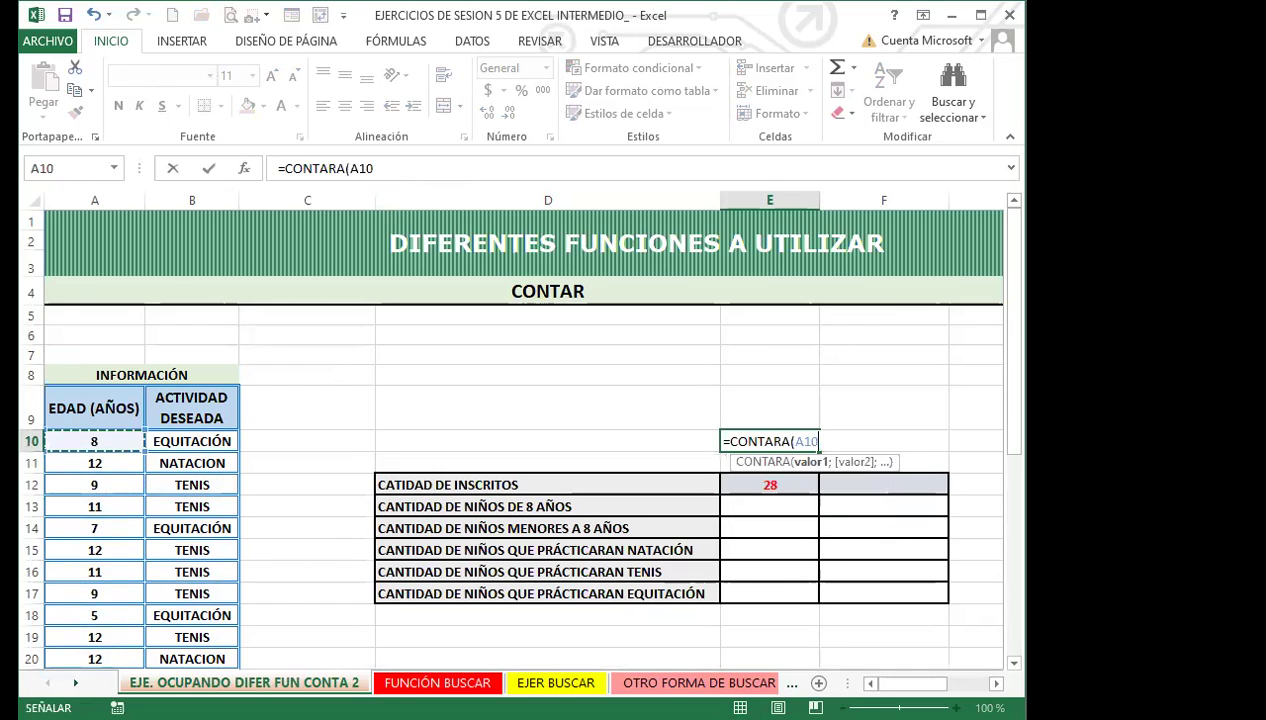
{"action": "key", "text": "ctrl+shift+Down"}
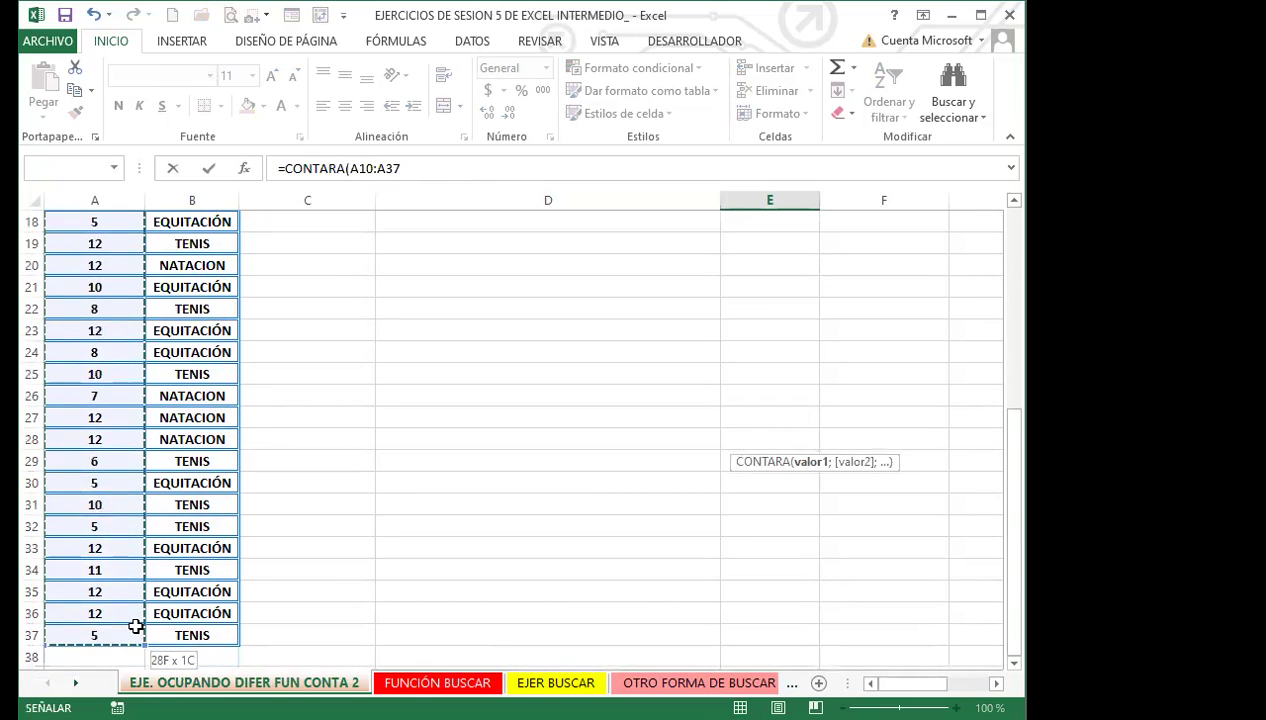
{"action": "key", "text": "Return"}
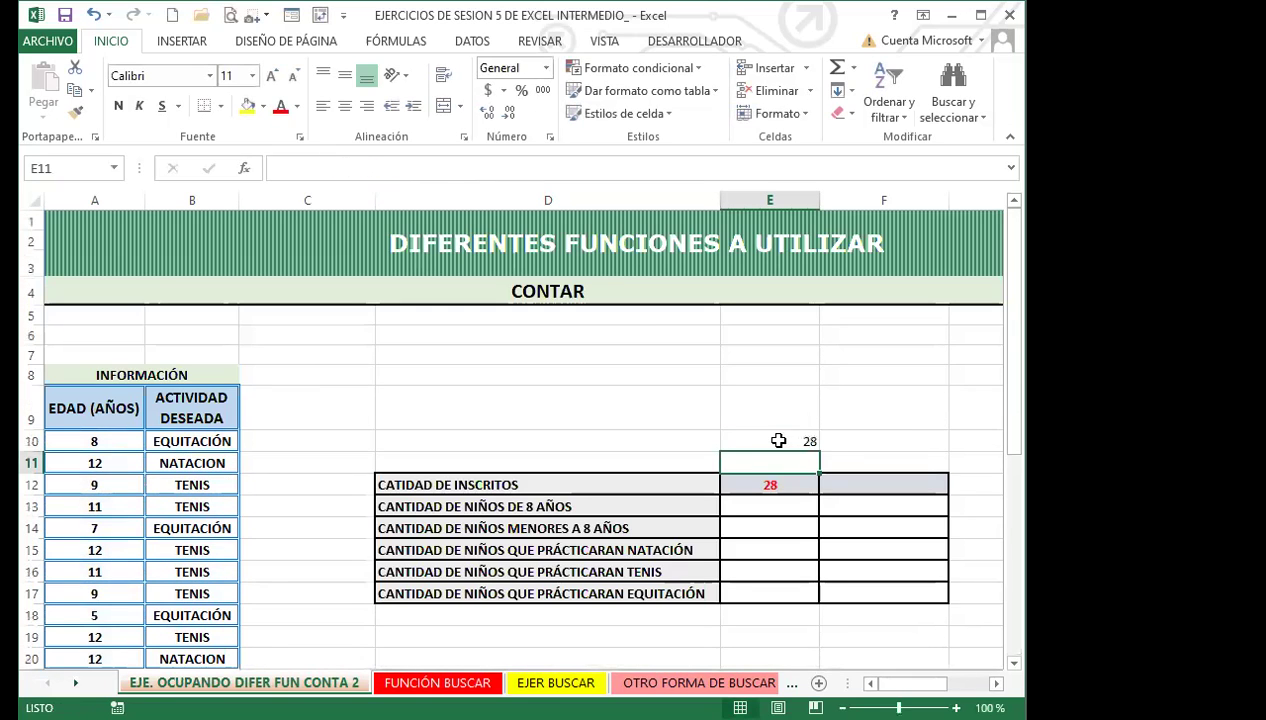
{"action": "left_click", "coordinate": [779, 440]}
{"action": "left_click", "coordinate": [755, 487]}
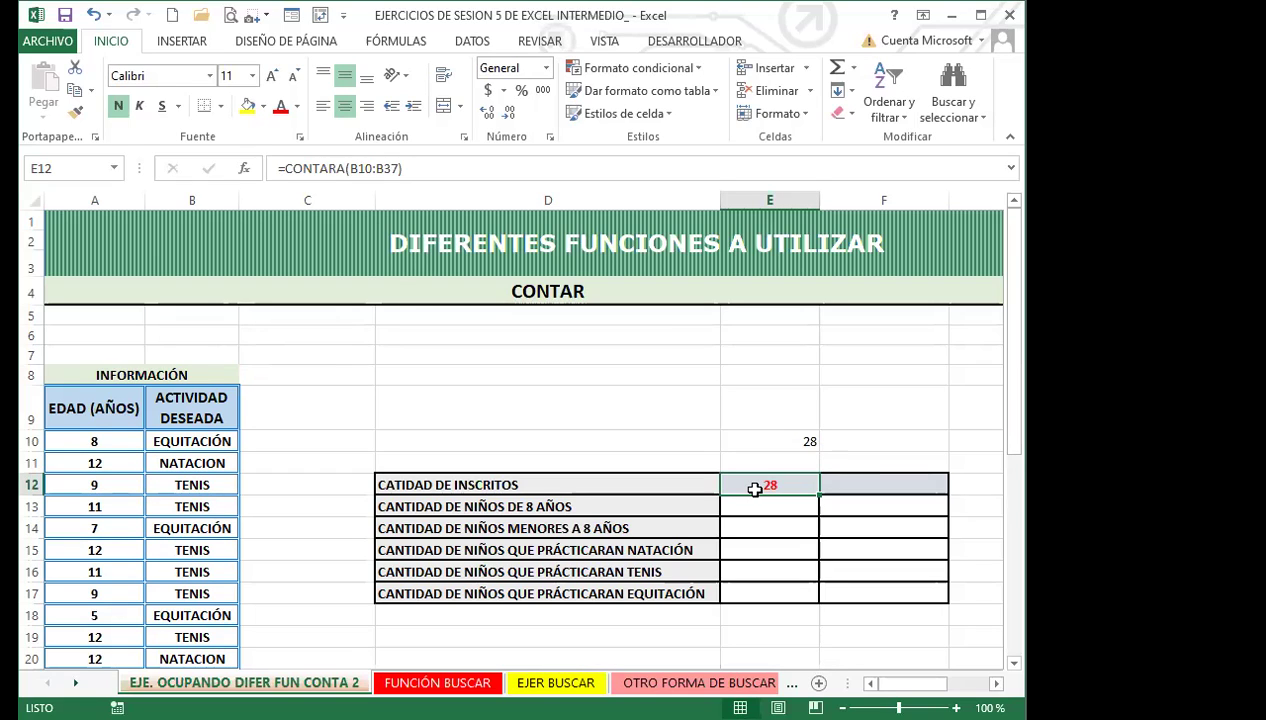
Step: Count the 8-year-old children in E13 with CONTAR.SI over range A10:A37 and criterion 8
{"action": "scroll", "coordinate": [746, 401], "scroll_direction": "down", "scroll_amount": 1}
{"action": "left_click", "coordinate": [748, 434]}
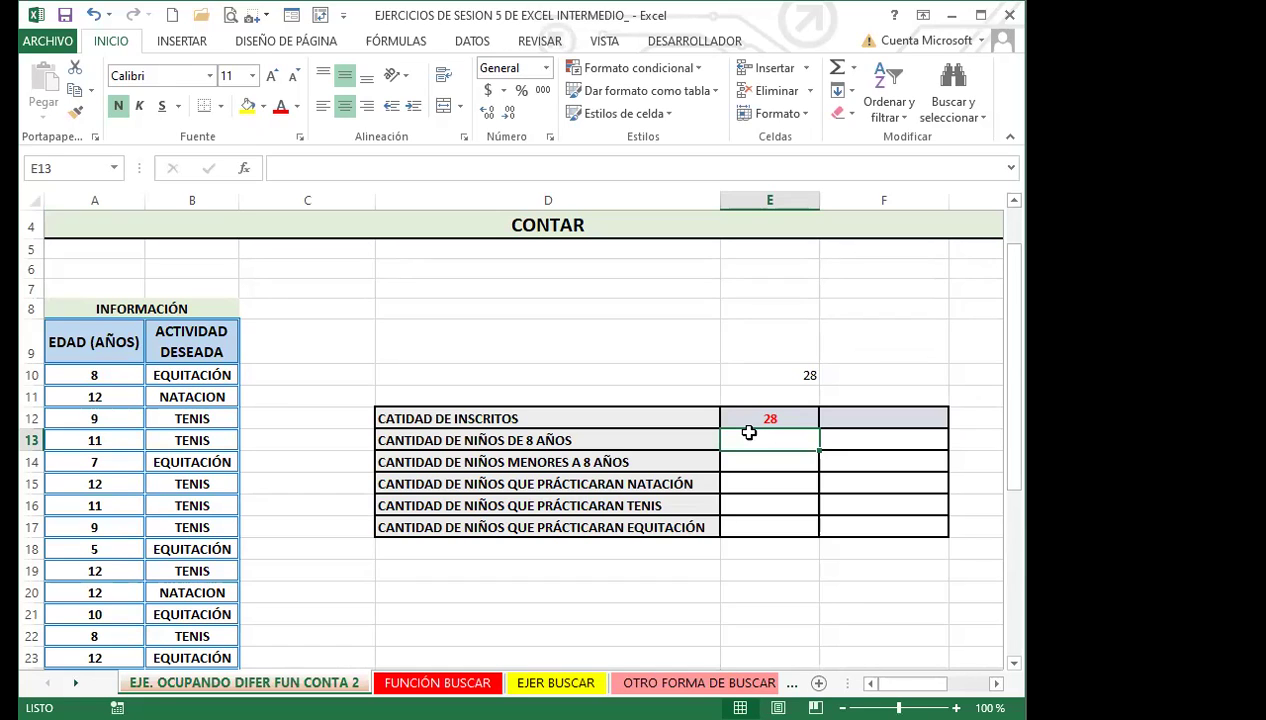
{"action": "type", "text": "=C"}
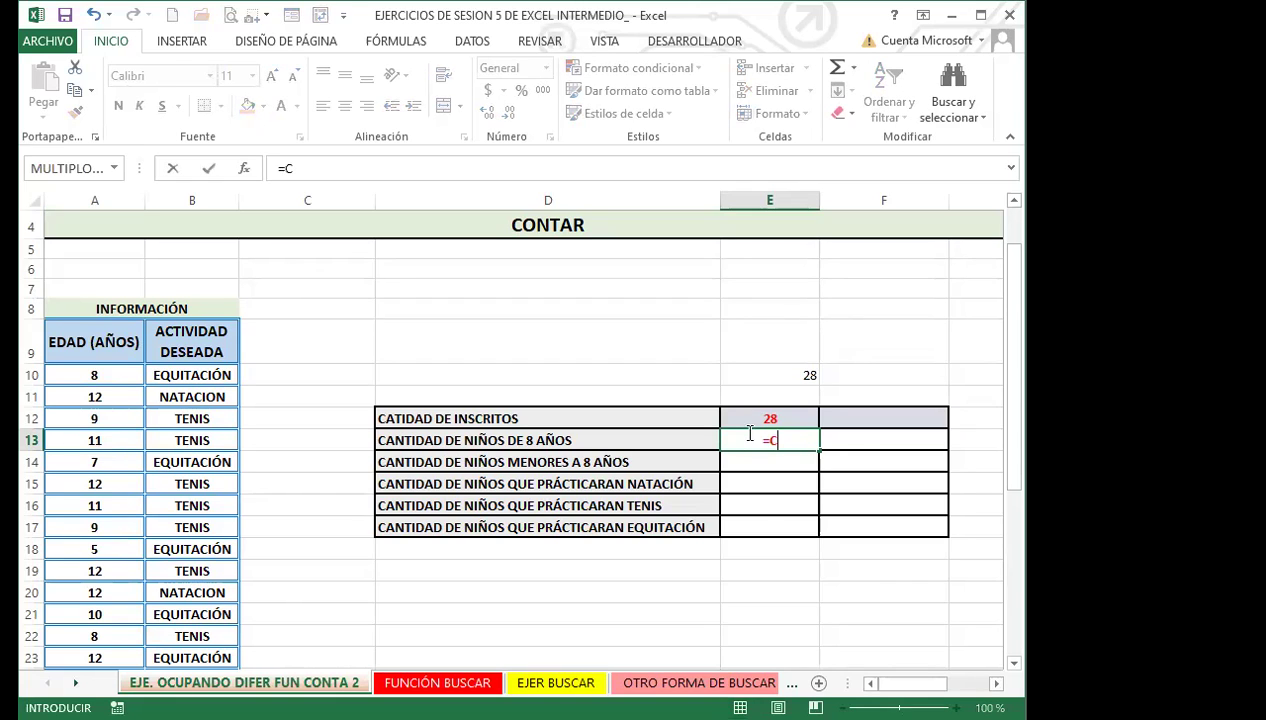
{"action": "type", "text": "ONTAR"}
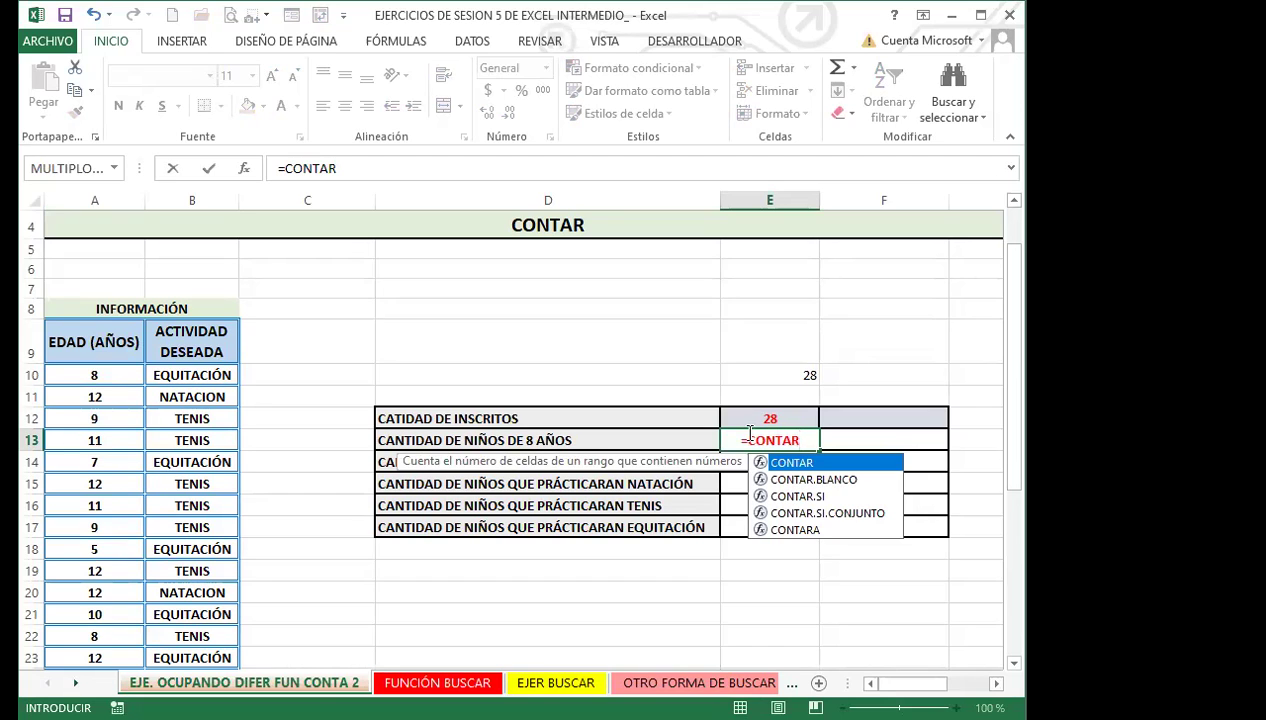
{"action": "left_click", "coordinate": [812, 497]}
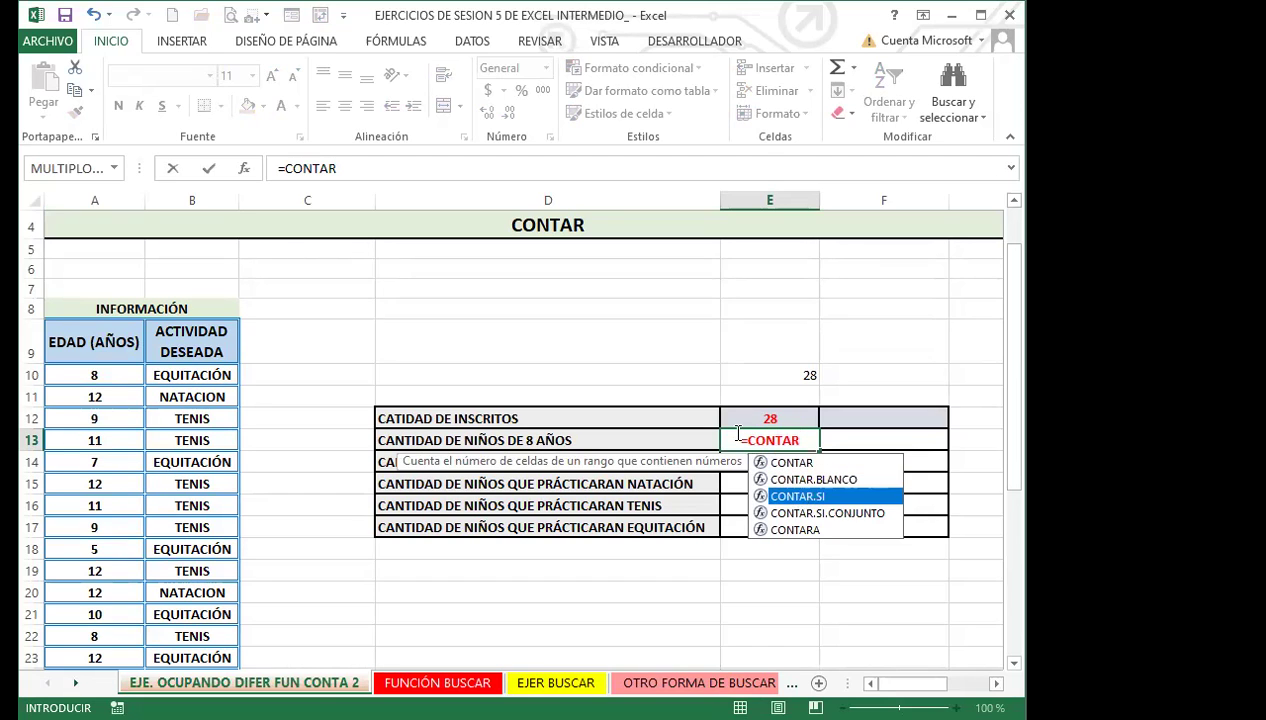
{"action": "key", "text": "Tab"}
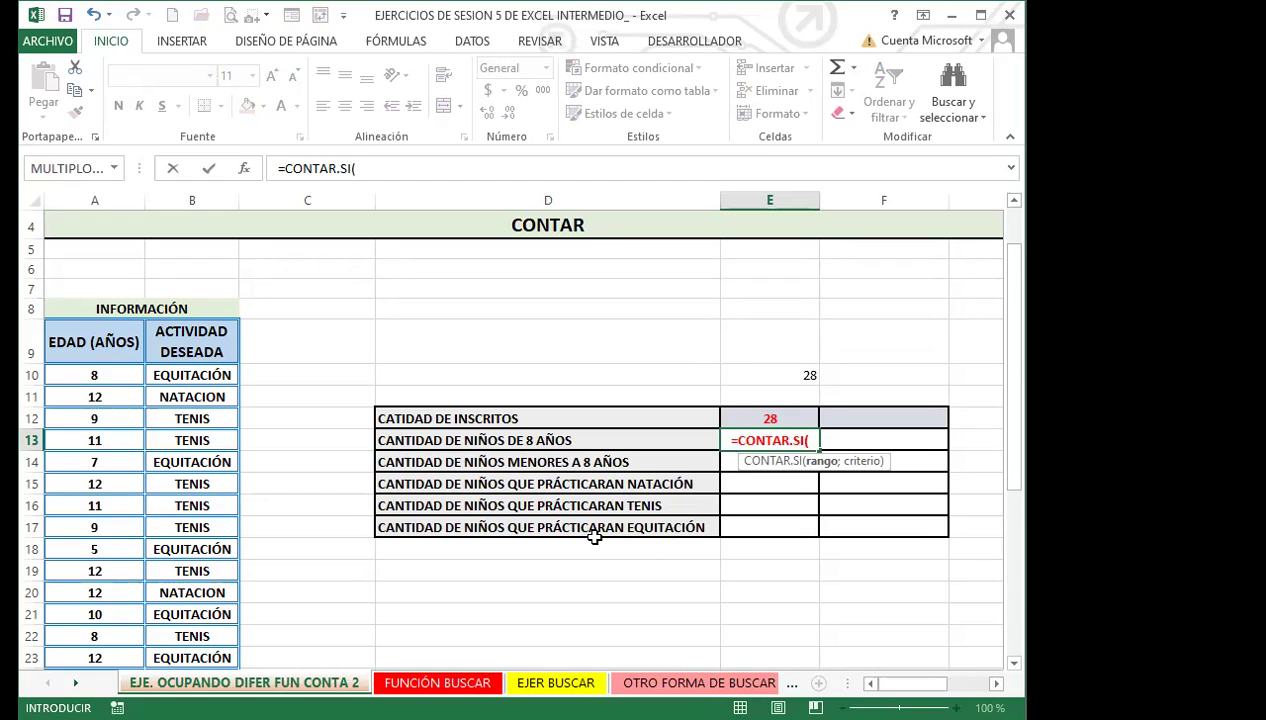
{"action": "left_click", "coordinate": [127, 377]}
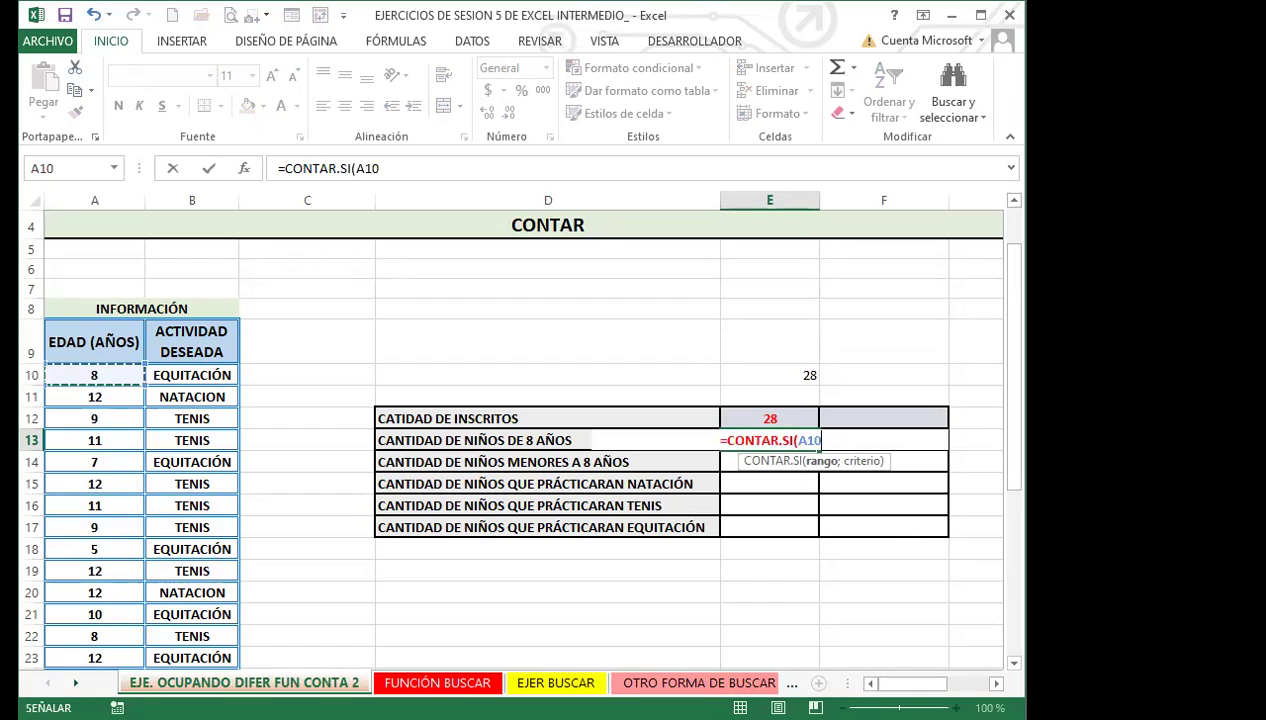
{"action": "left_click_drag", "start_coordinate": [127, 377], "coordinate": [133, 635]}
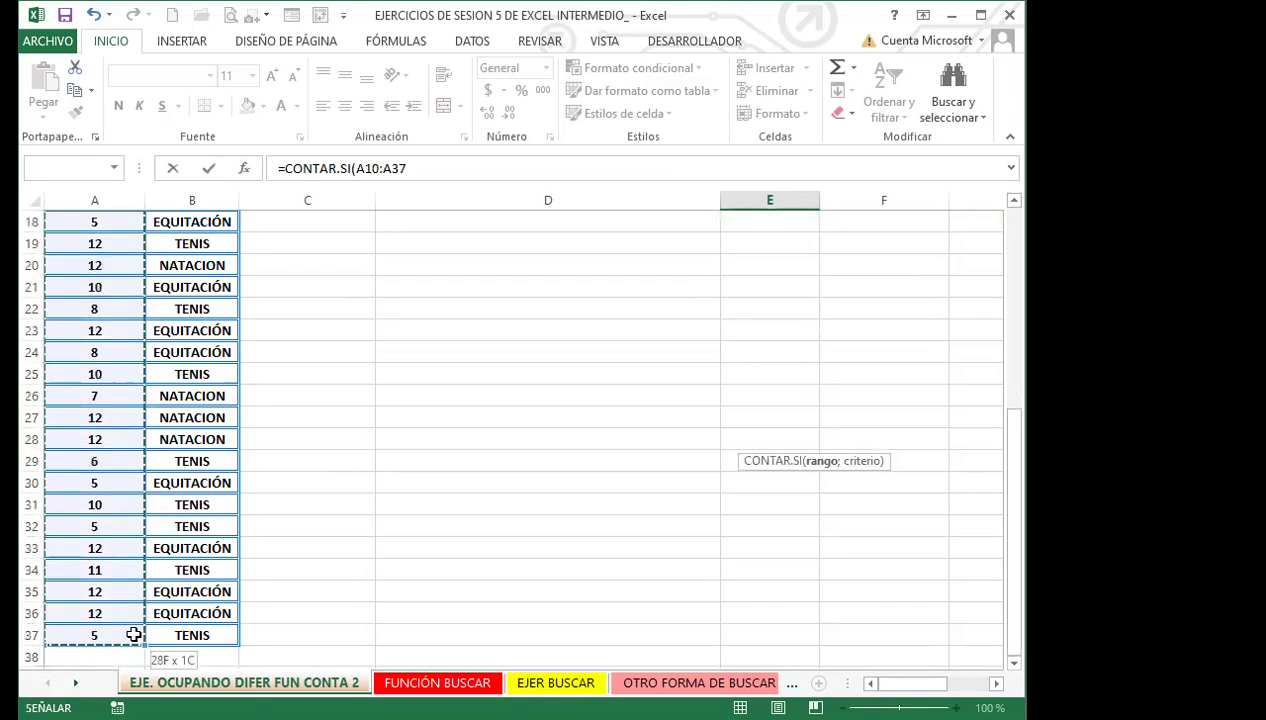
{"action": "scroll", "coordinate": [835, 610], "scroll_direction": "up", "scroll_amount": 6}
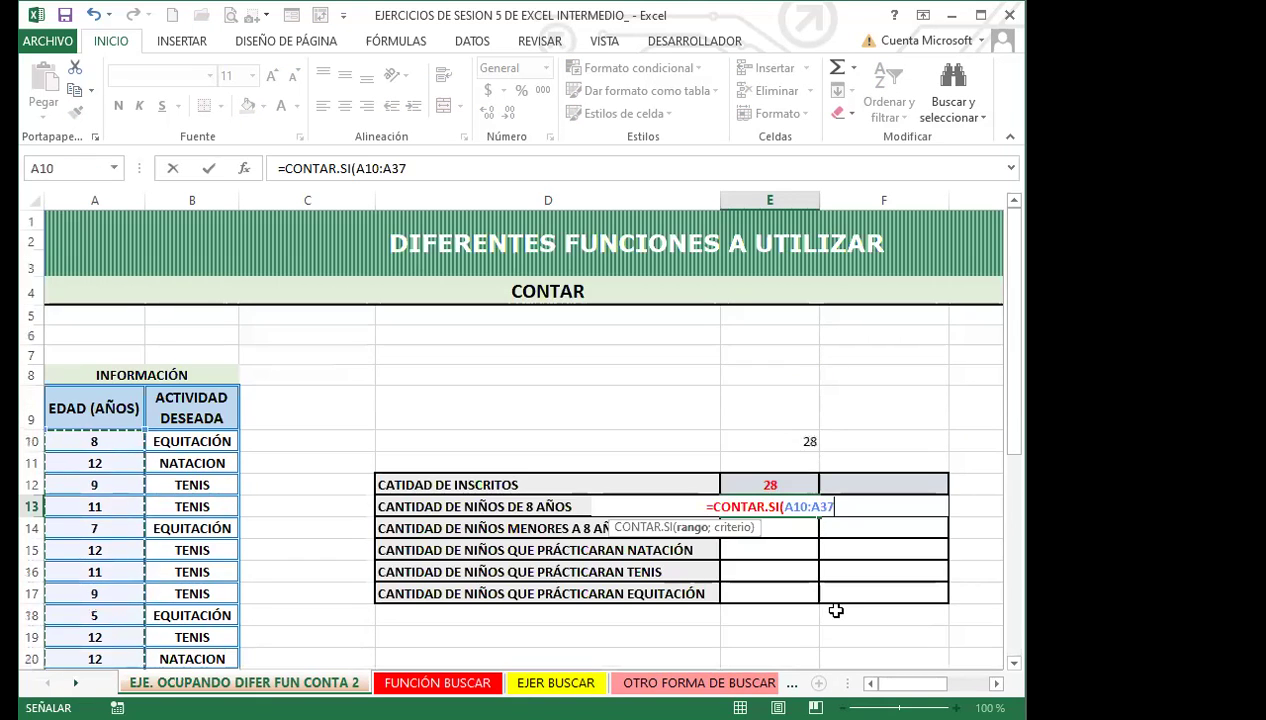
{"action": "type", "text": ";"}
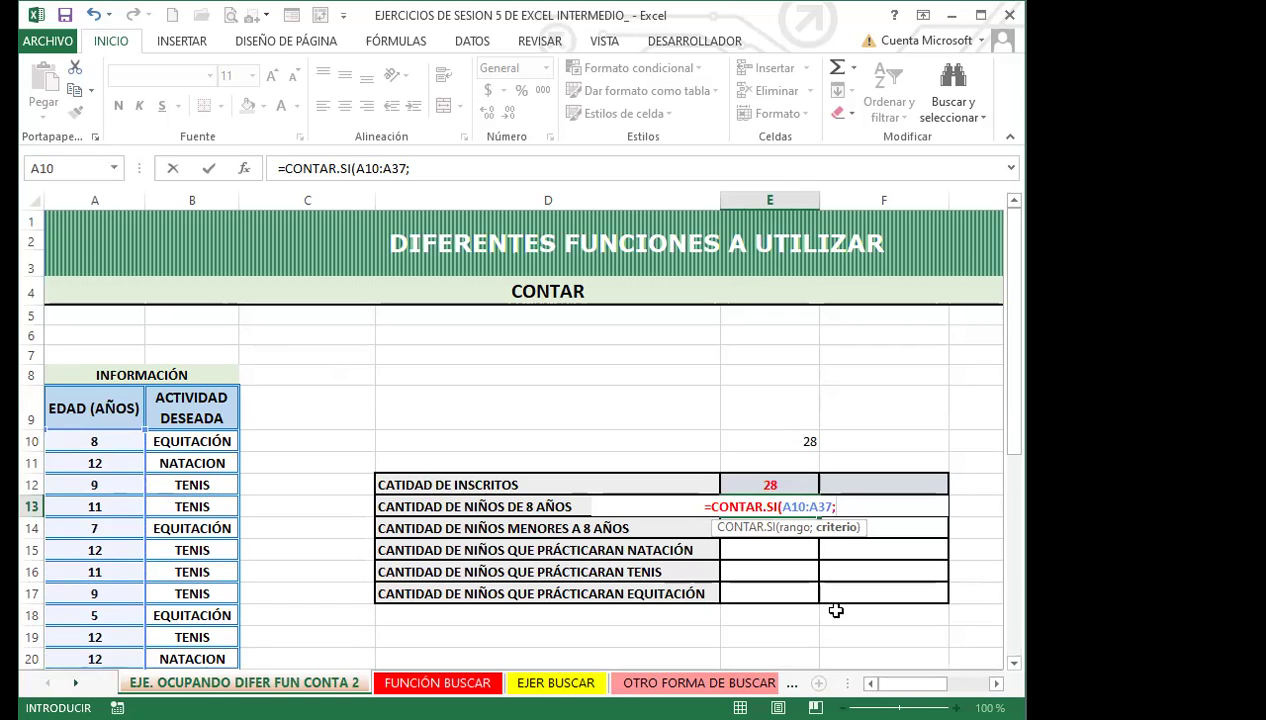
{"action": "type", "text": "8"}
{"action": "key", "text": "Return"}
{"action": "left_click", "coordinate": [803, 508]}
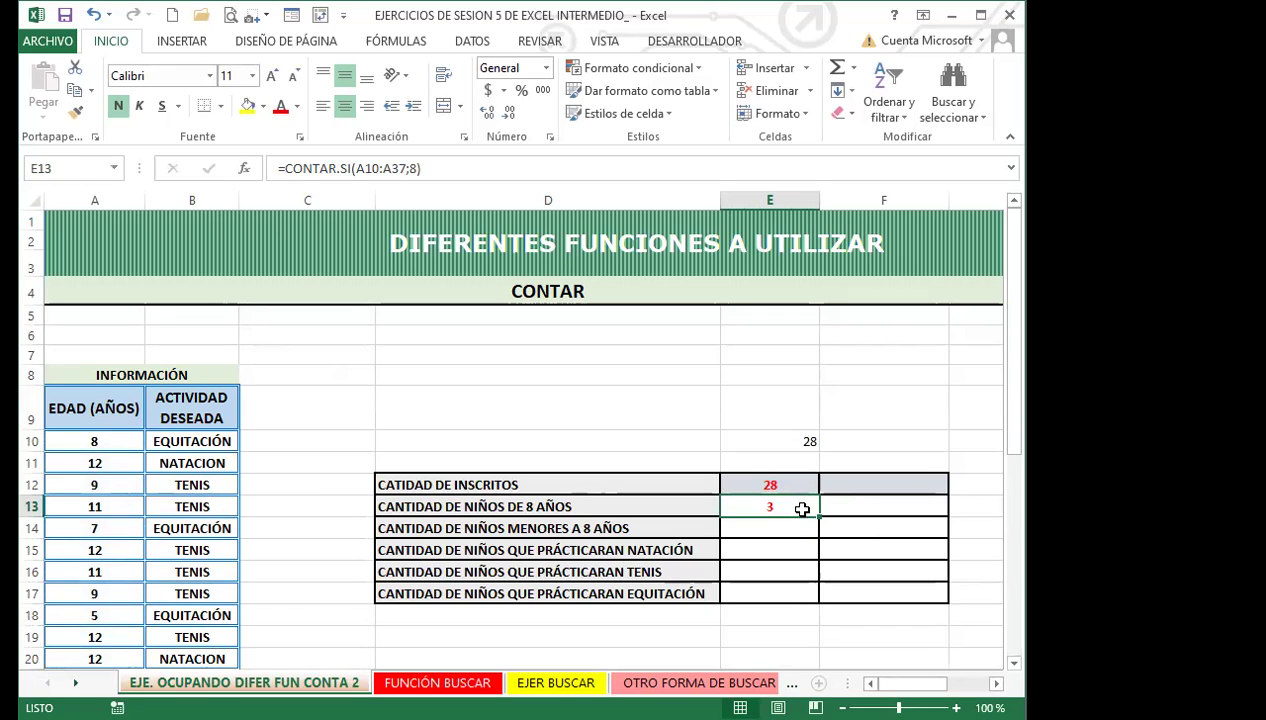
Step: Start a CONTAR.SI formula in E14 for the children younger than 8, using the age range A10:A37
{"action": "left_click", "coordinate": [792, 529]}
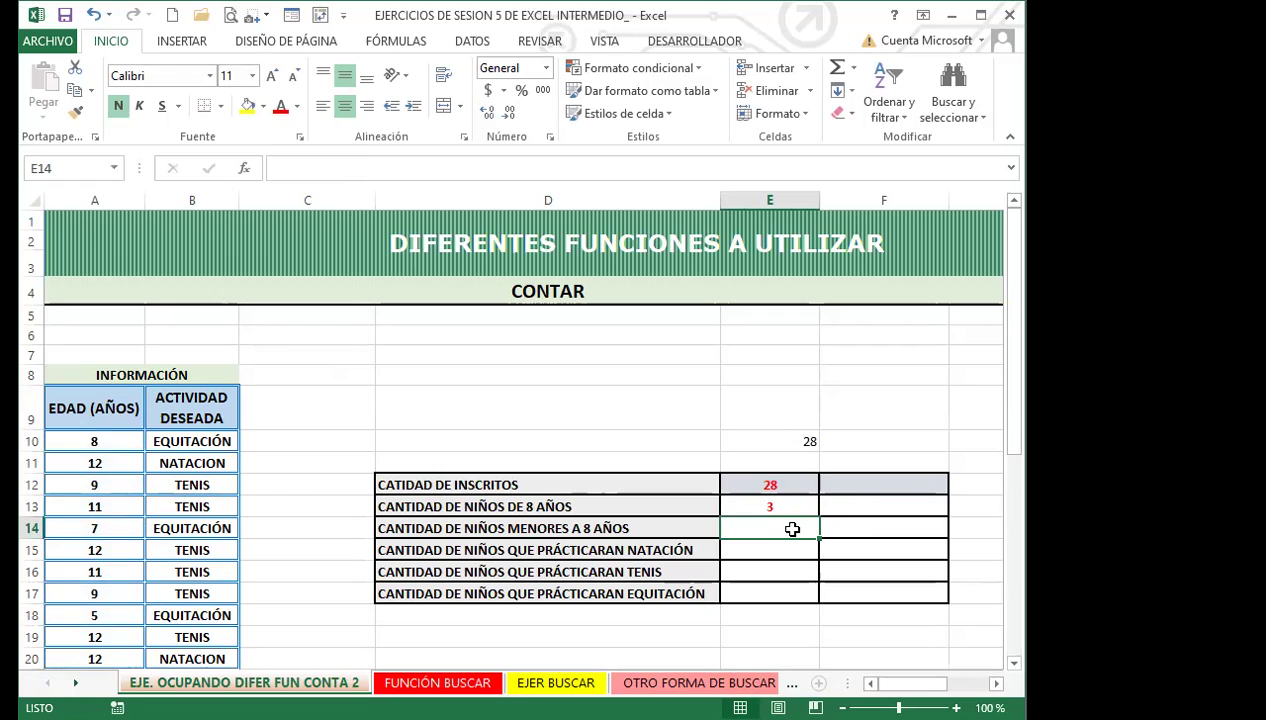
{"action": "type", "text": "="}
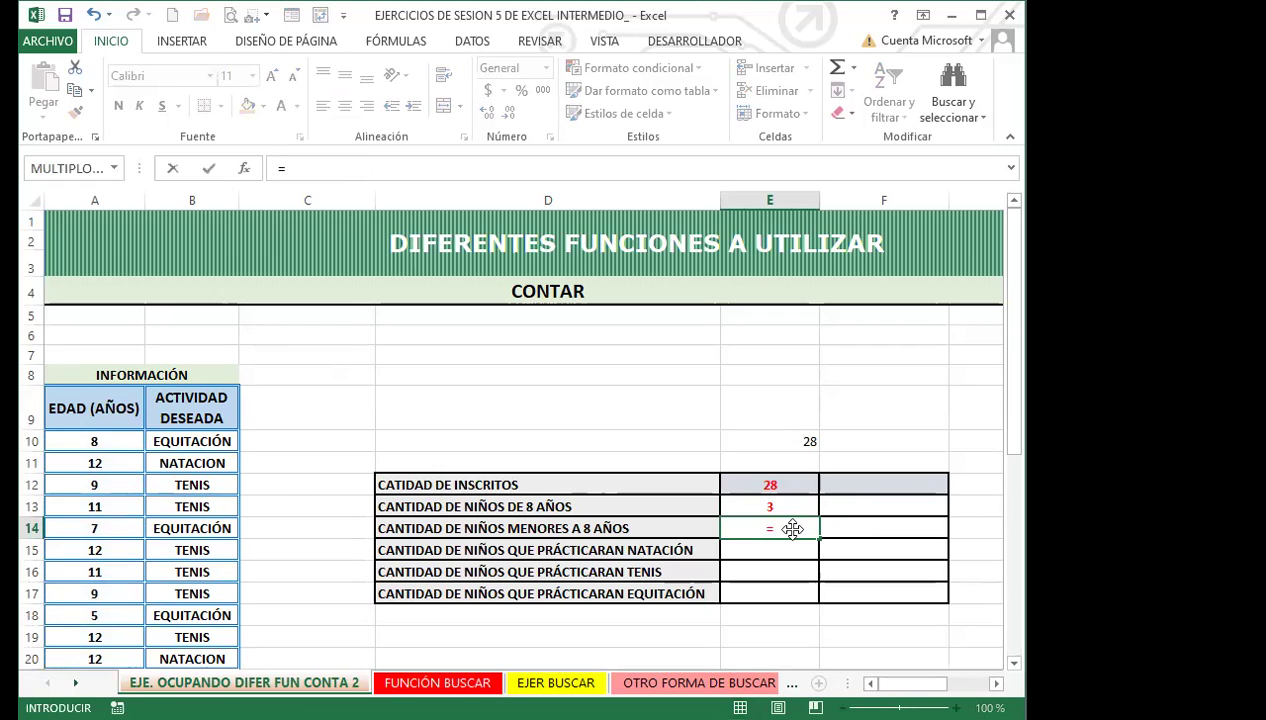
{"action": "type", "text": "CONTAR"}
{"action": "left_click", "coordinate": [790, 582]}
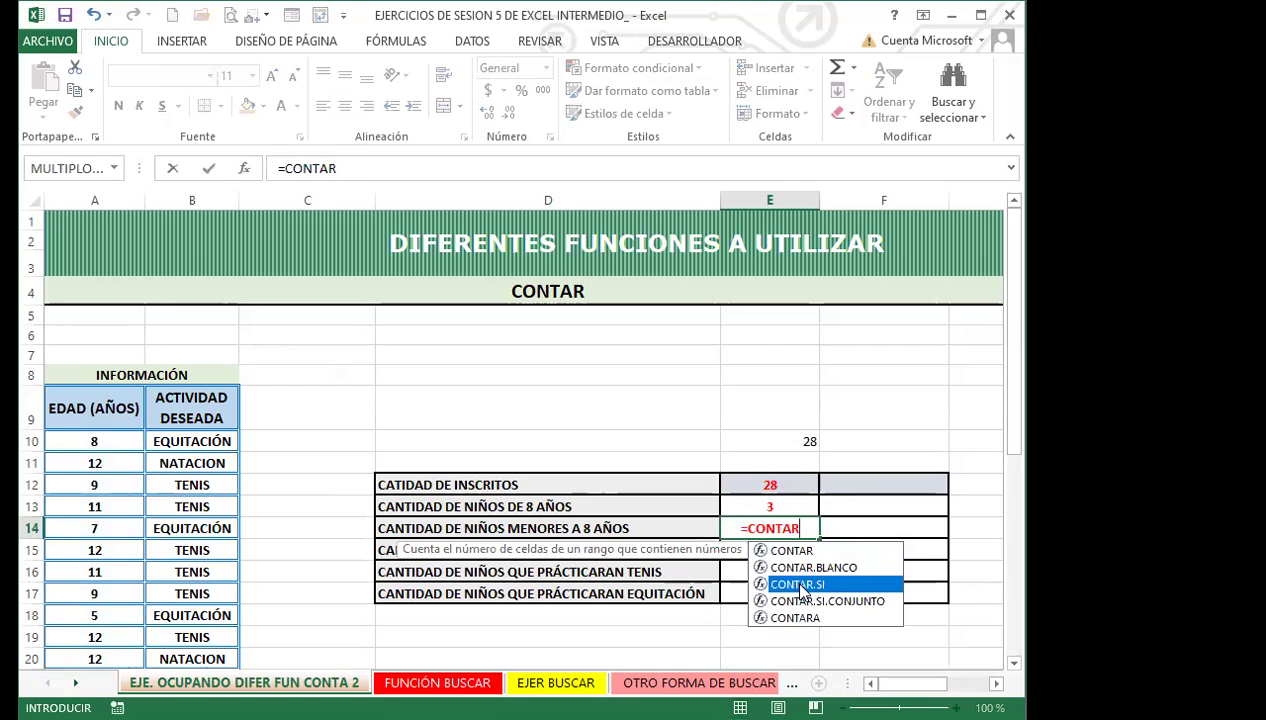
{"action": "key", "text": "Tab"}
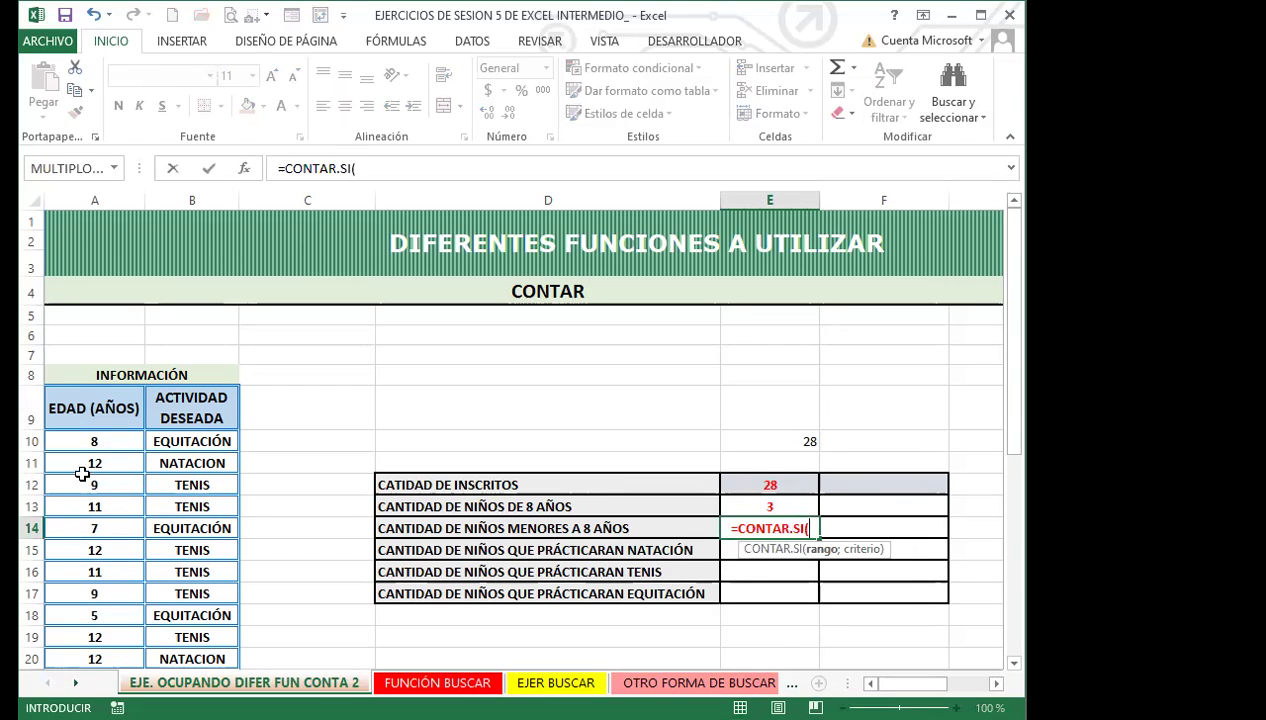
{"action": "left_click", "coordinate": [125, 439]}
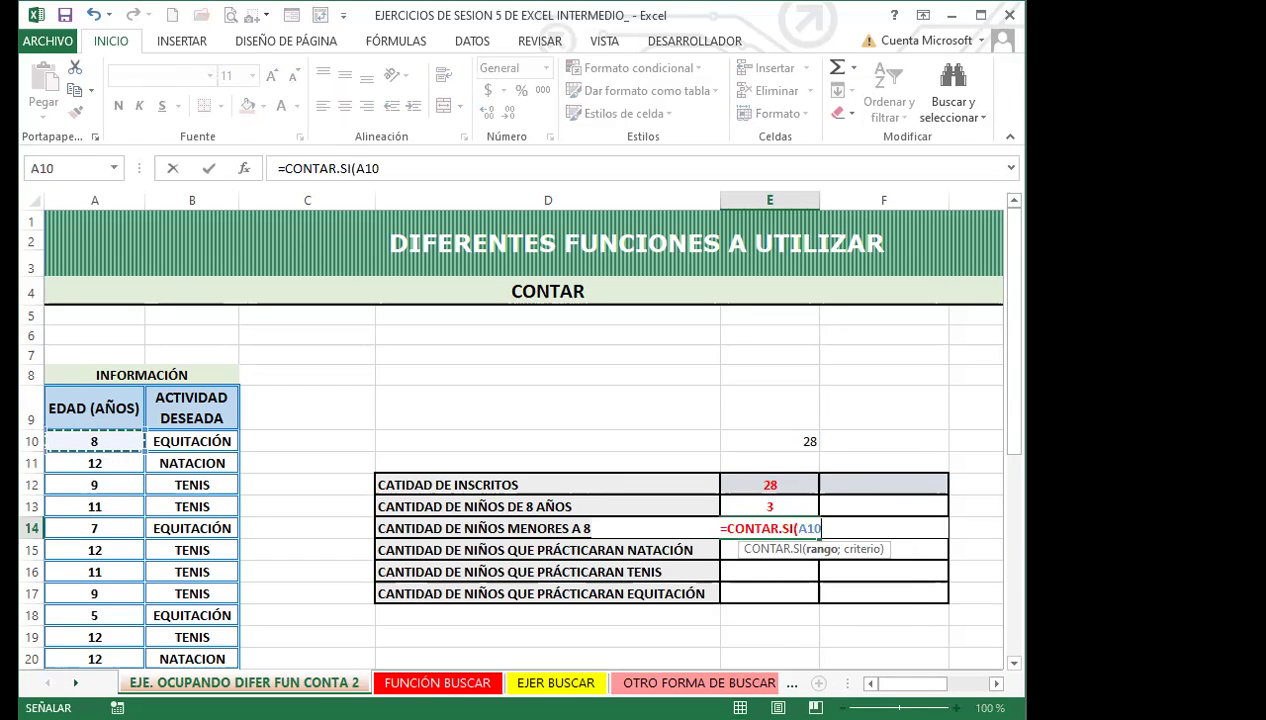
{"action": "left_click_drag", "start_coordinate": [125, 439], "coordinate": [133, 618]}
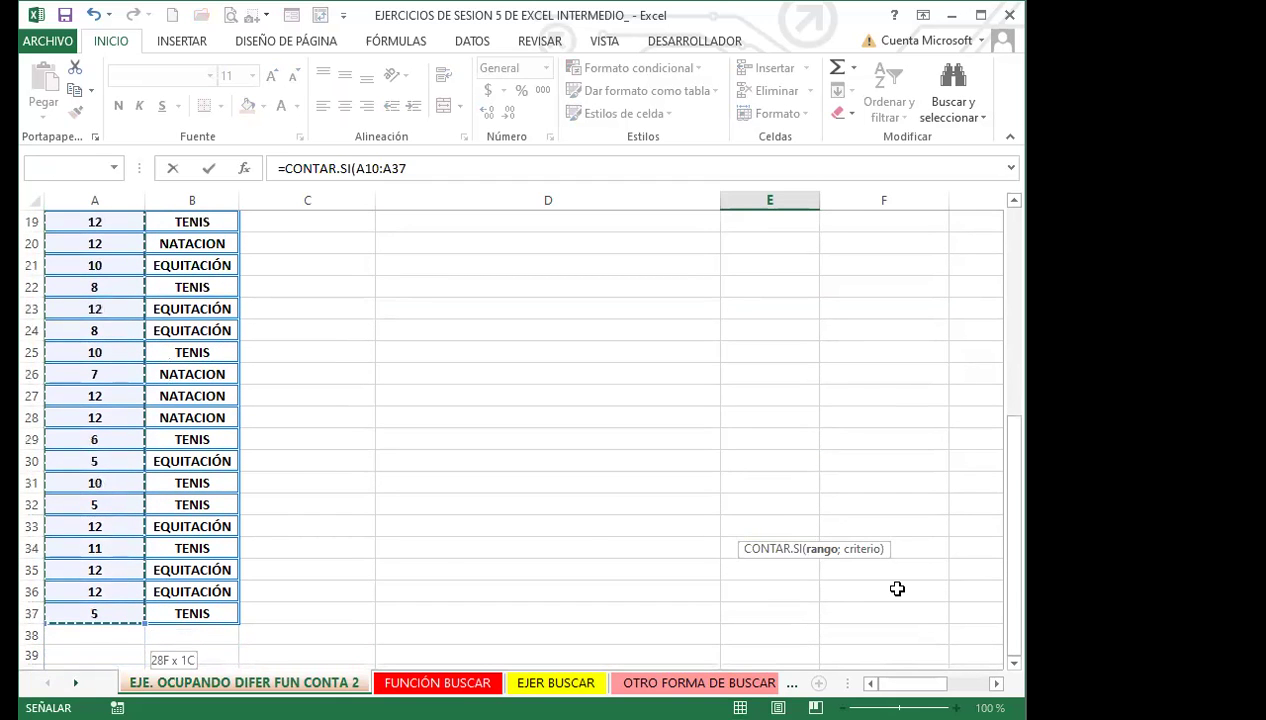
{"action": "scroll", "coordinate": [897, 589], "scroll_direction": "up", "scroll_amount": 6}
{"action": "type", "text": ","}
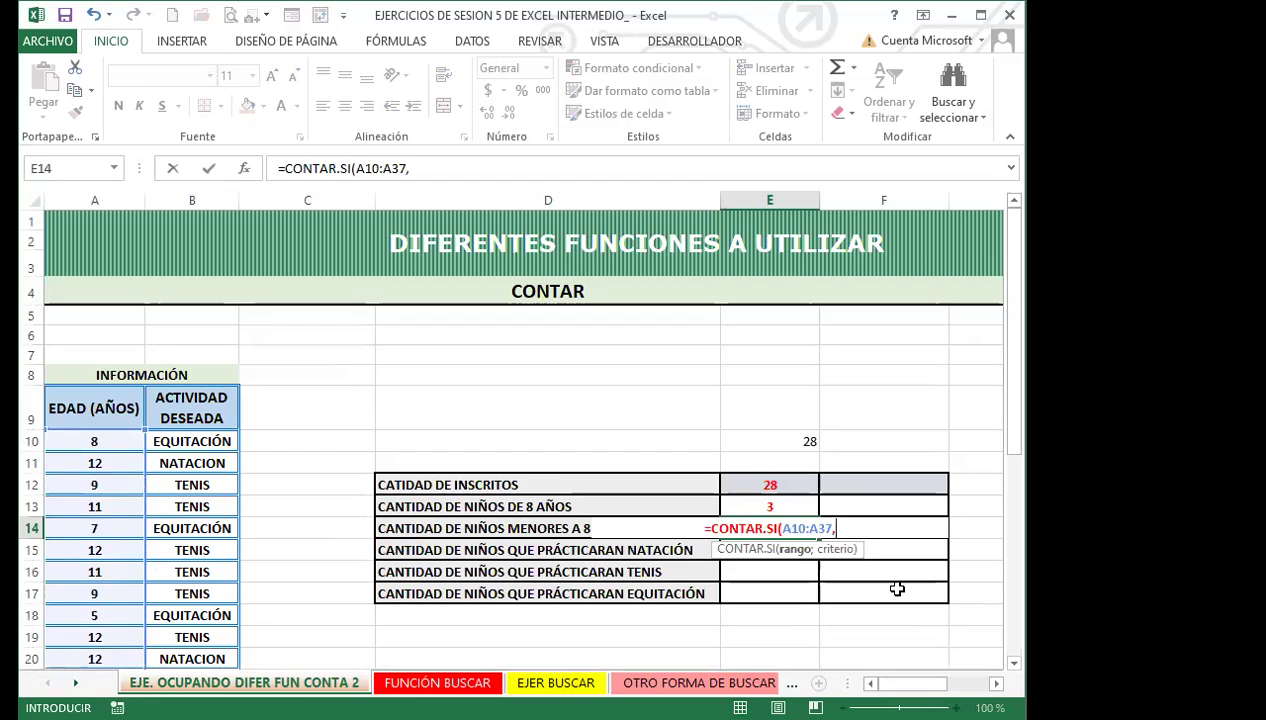
{"action": "key", "text": "BackSpace"}
{"action": "type", "text": ";"}
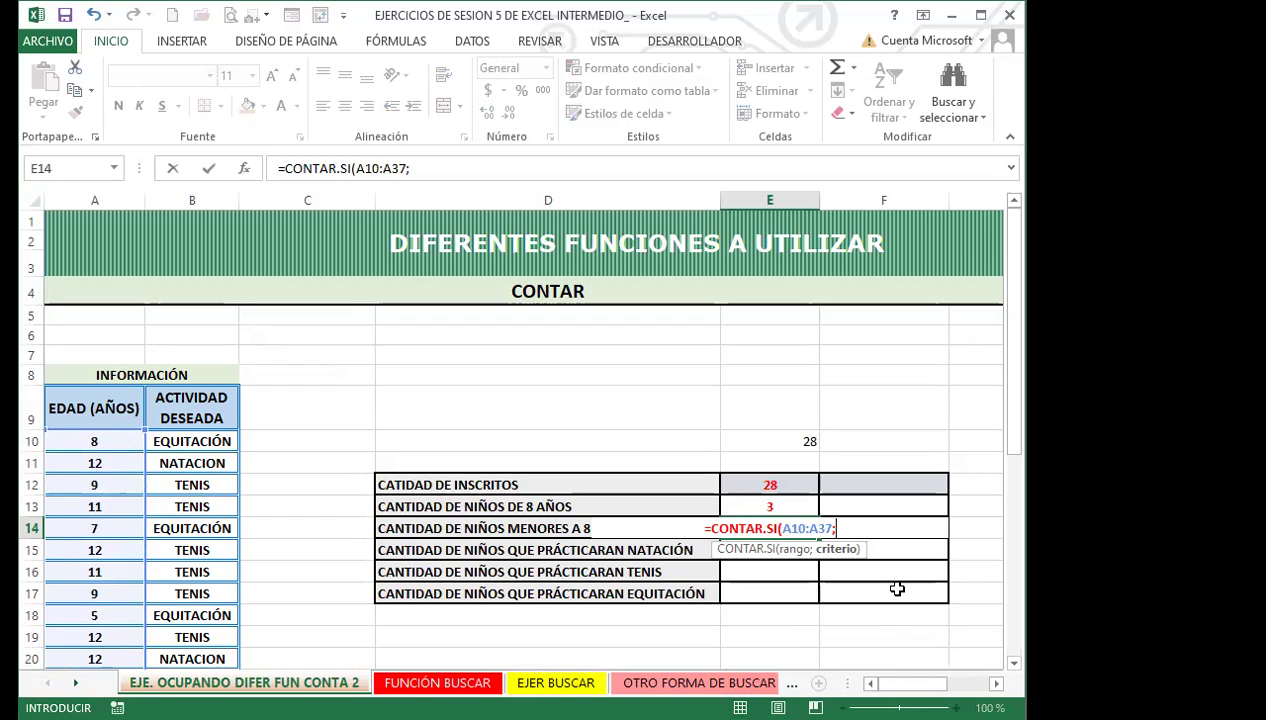
Step: Complete the E14 formula with the quoted criterion "<8" and check the entered formula
{"action": "type", "text": "z"}
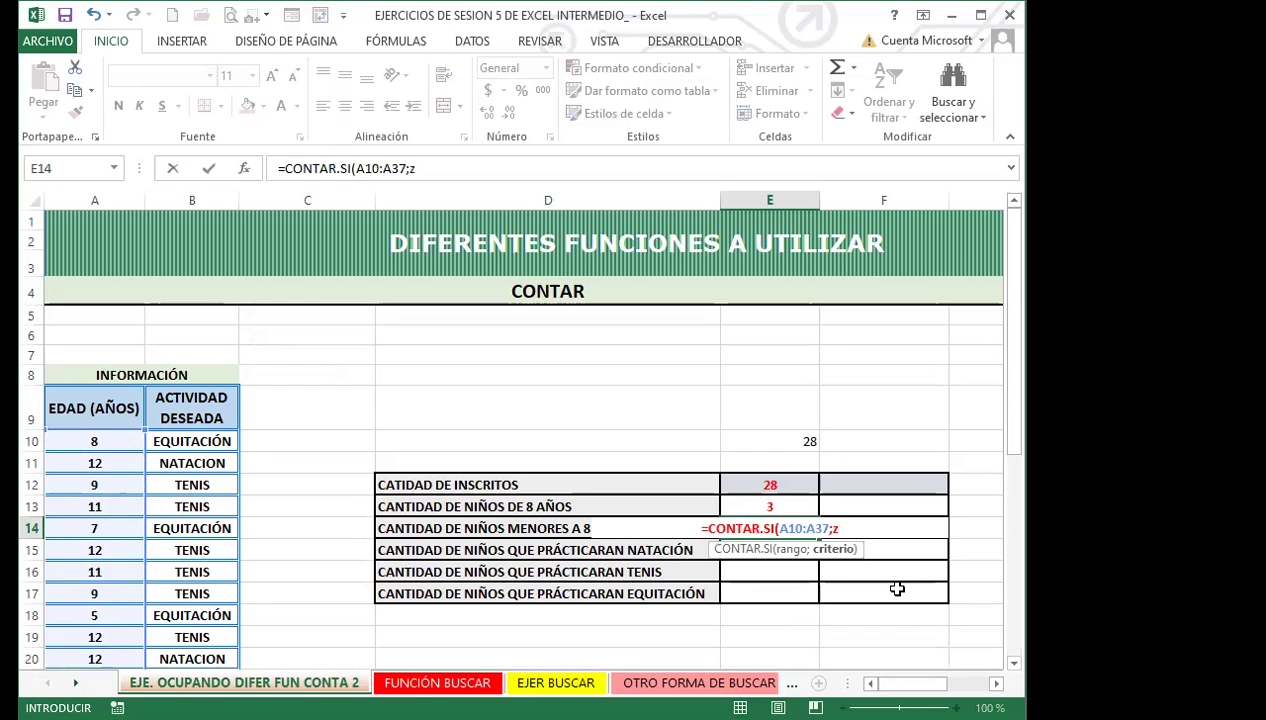
{"action": "key", "text": "BackSpace"}
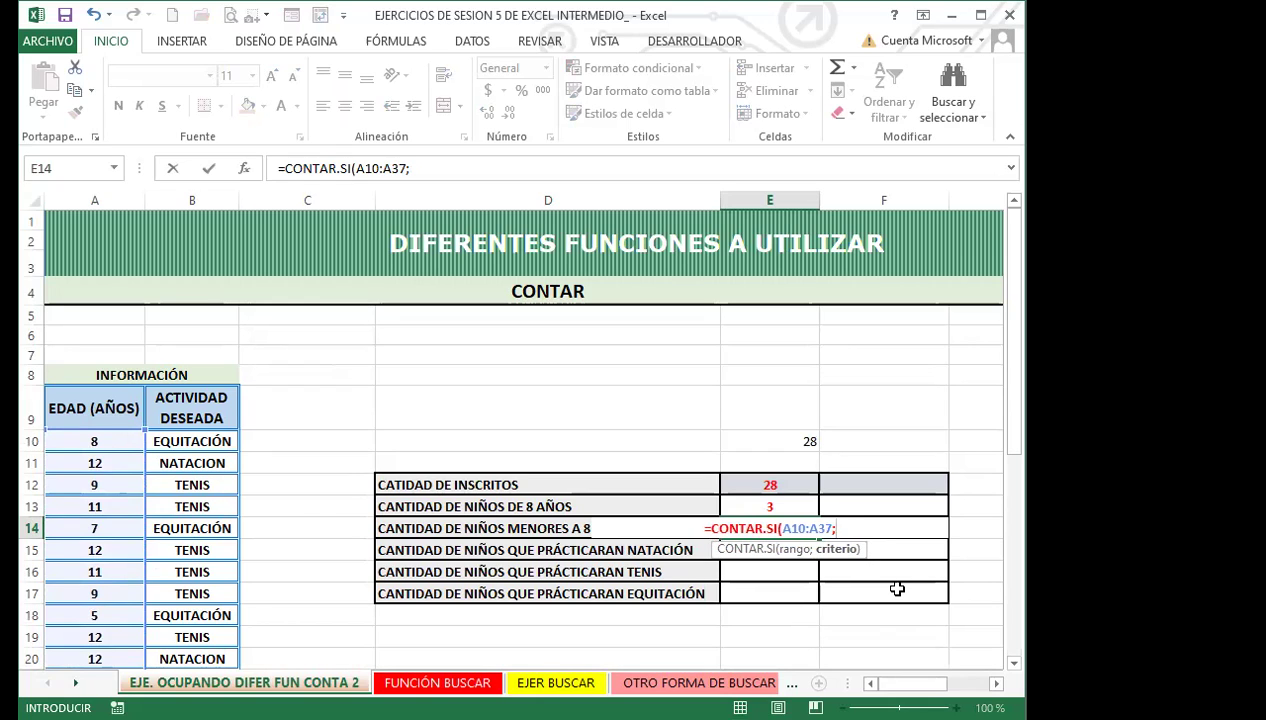
{"action": "type", "text": "<8"}
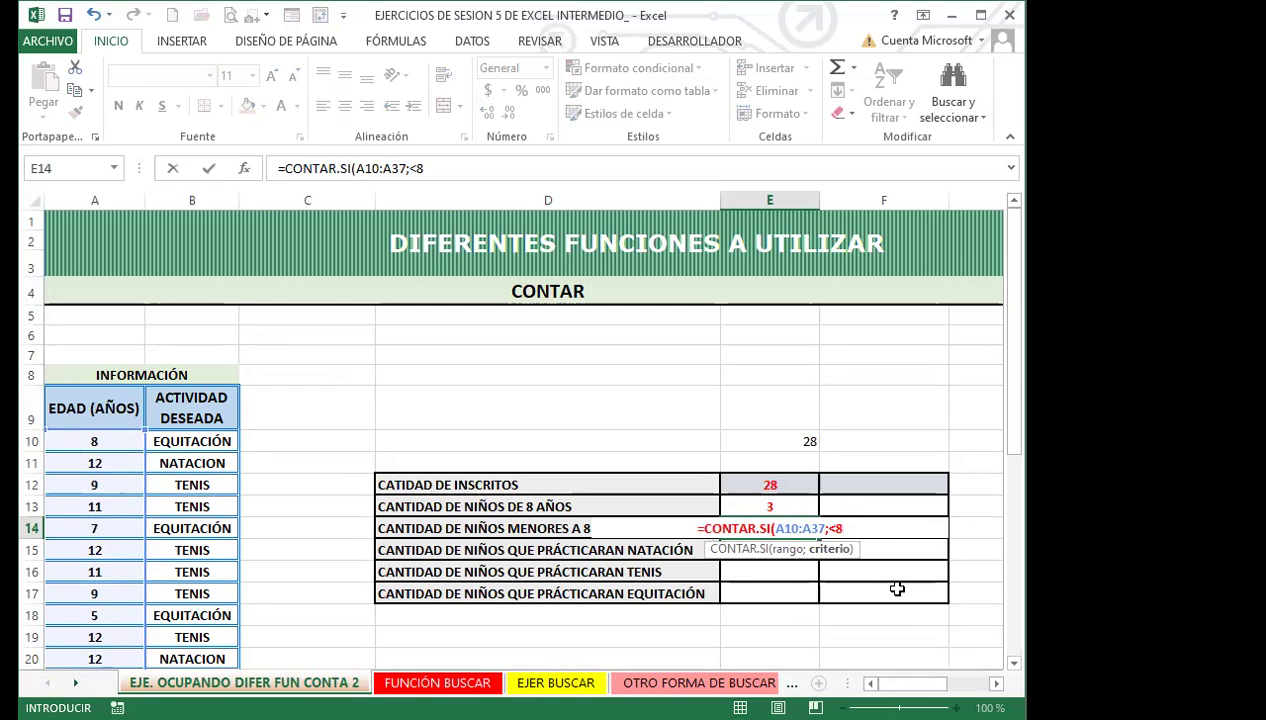
{"action": "type", "text": "\""}
{"action": "left_click", "coordinate": [826, 528]}
{"action": "key", "text": "Right"}
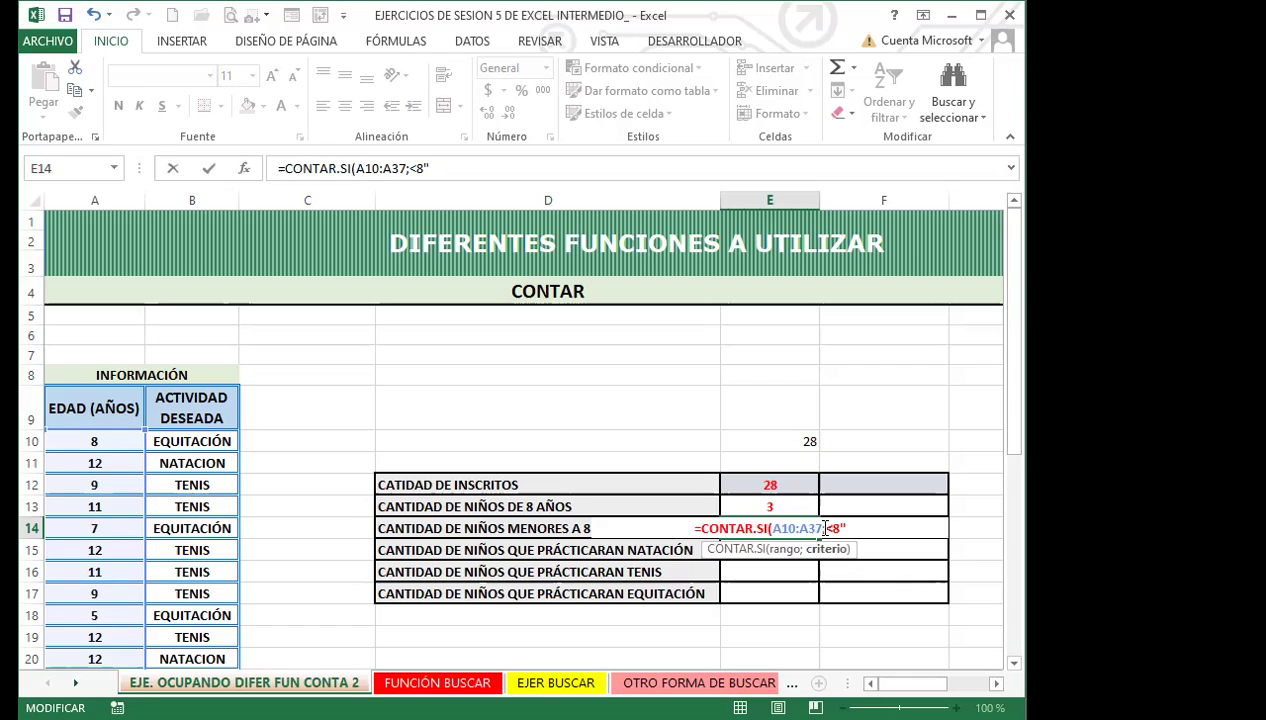
{"action": "type", "text": "\""}
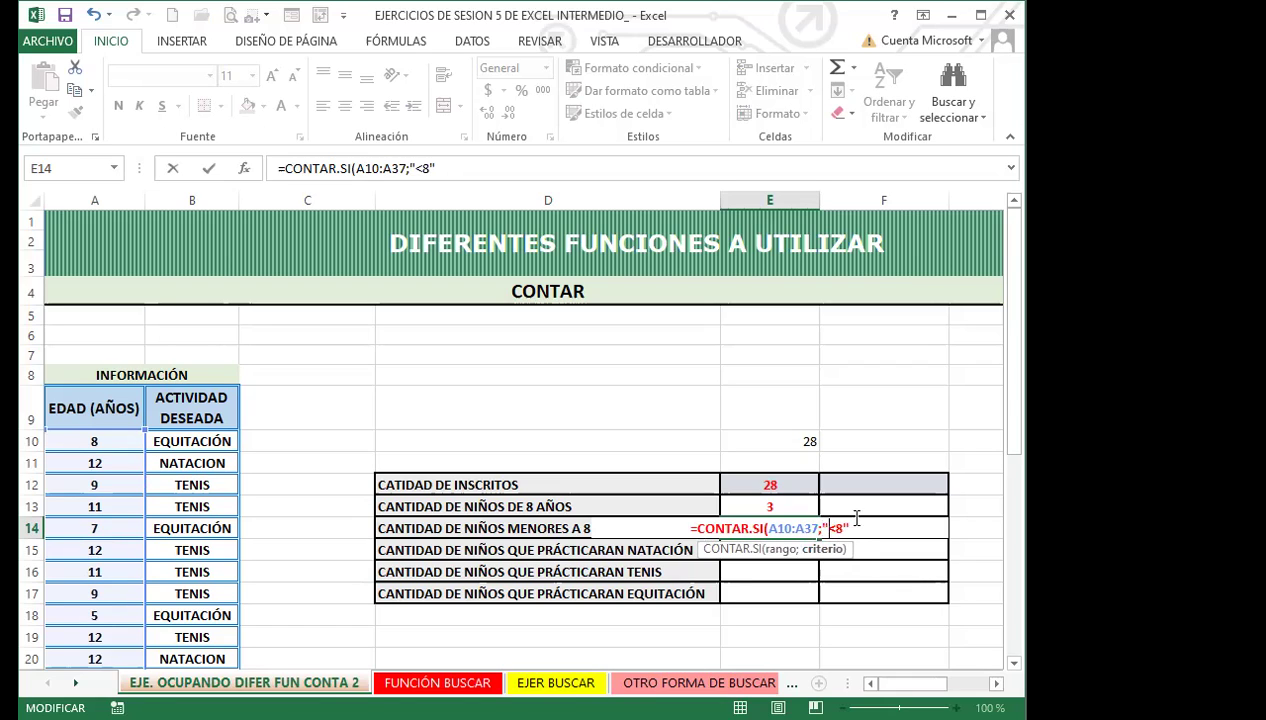
{"action": "type", "text": ")"}
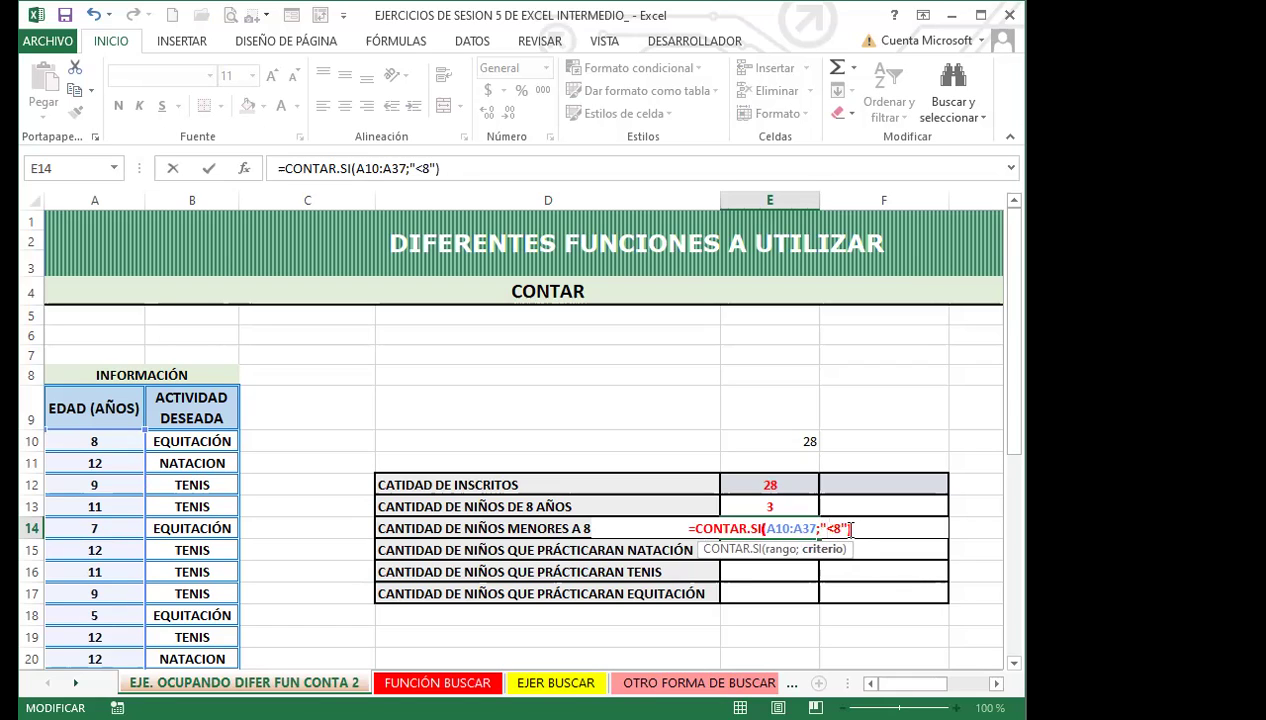
{"action": "key", "text": "Return"}
{"action": "left_click", "coordinate": [794, 527]}
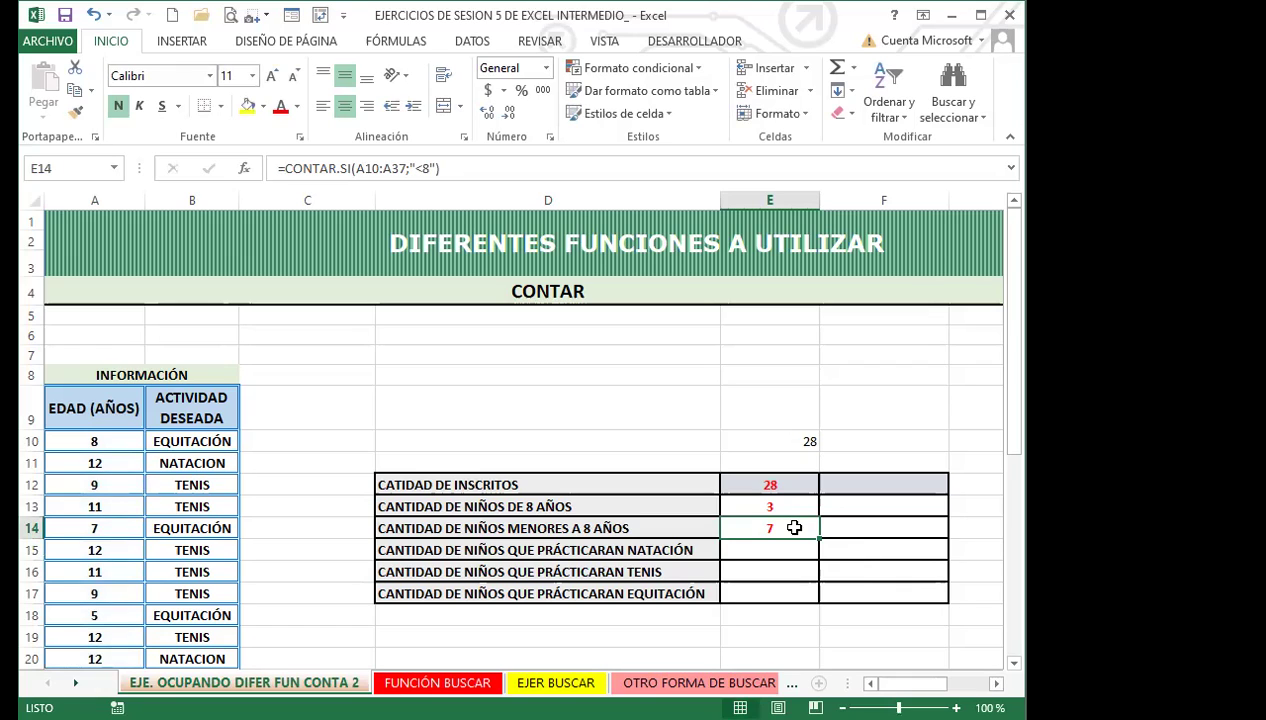
Step: Start a CONTAR.SI formula in E15 for the children practising swimming, using the activity range B10:B37
{"action": "left_click", "coordinate": [760, 549]}
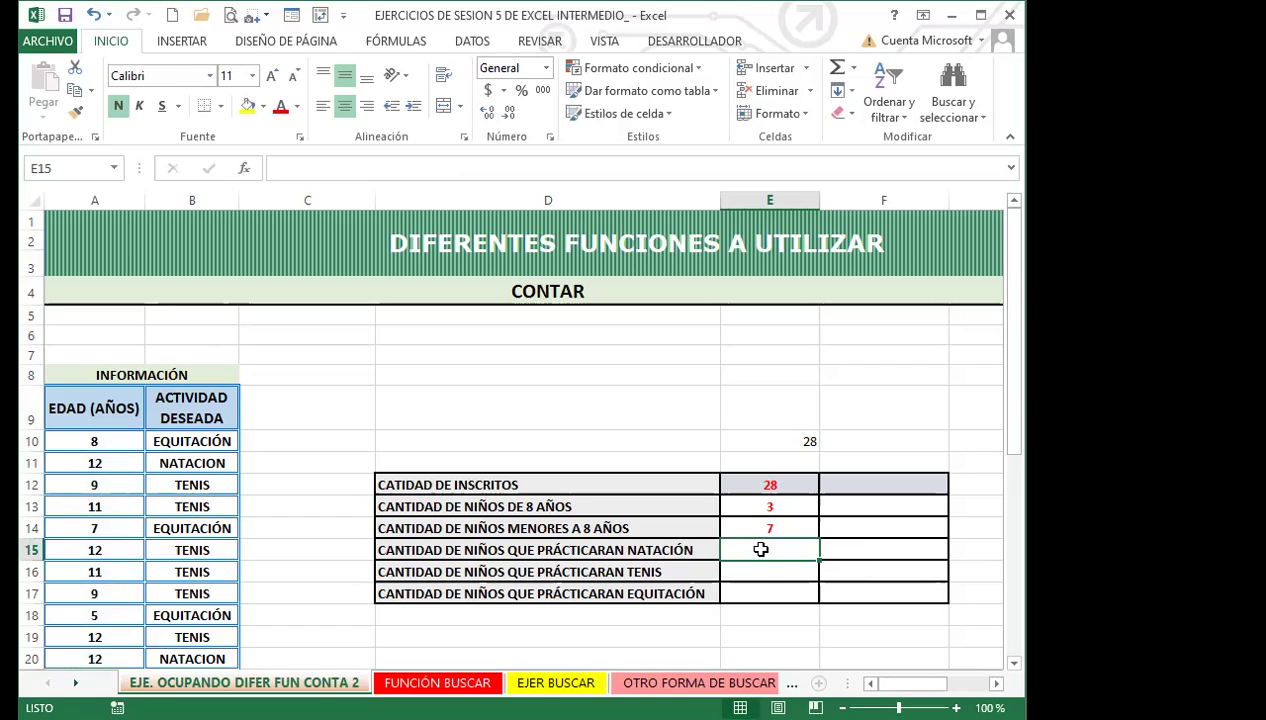
{"action": "type", "text": "="}
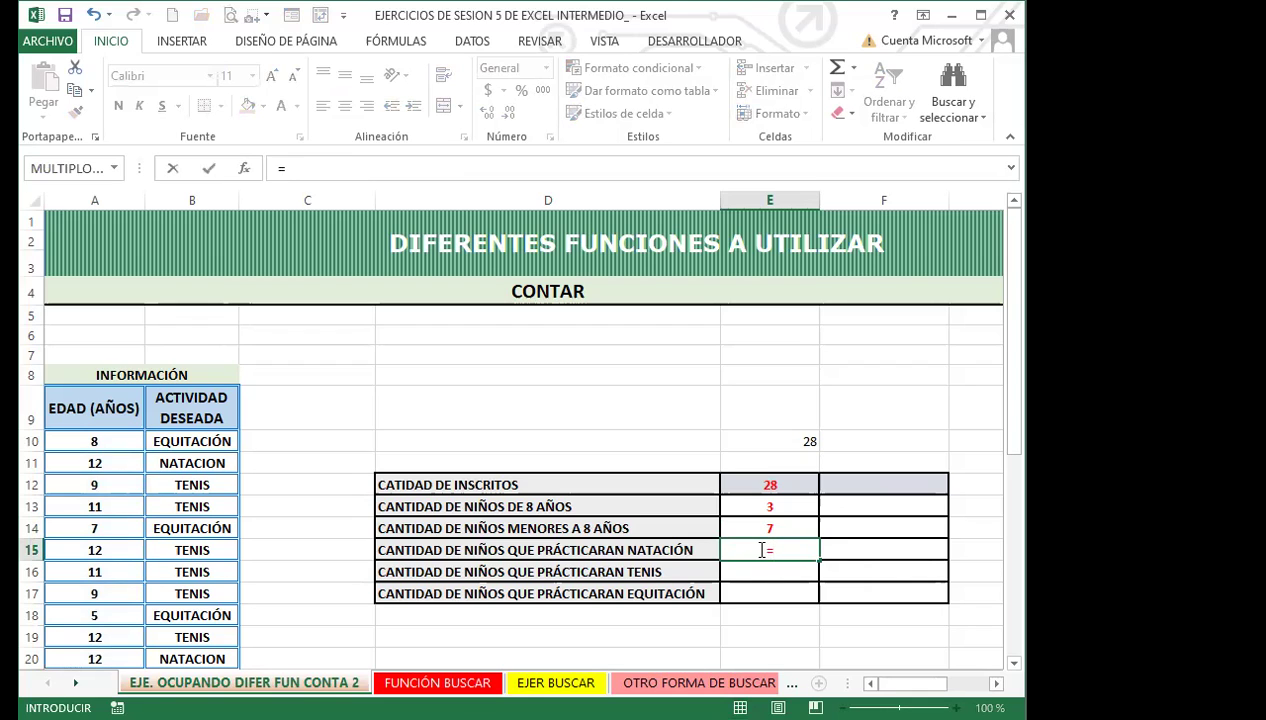
{"action": "type", "text": "CONTAR"}
{"action": "left_click", "coordinate": [795, 600]}
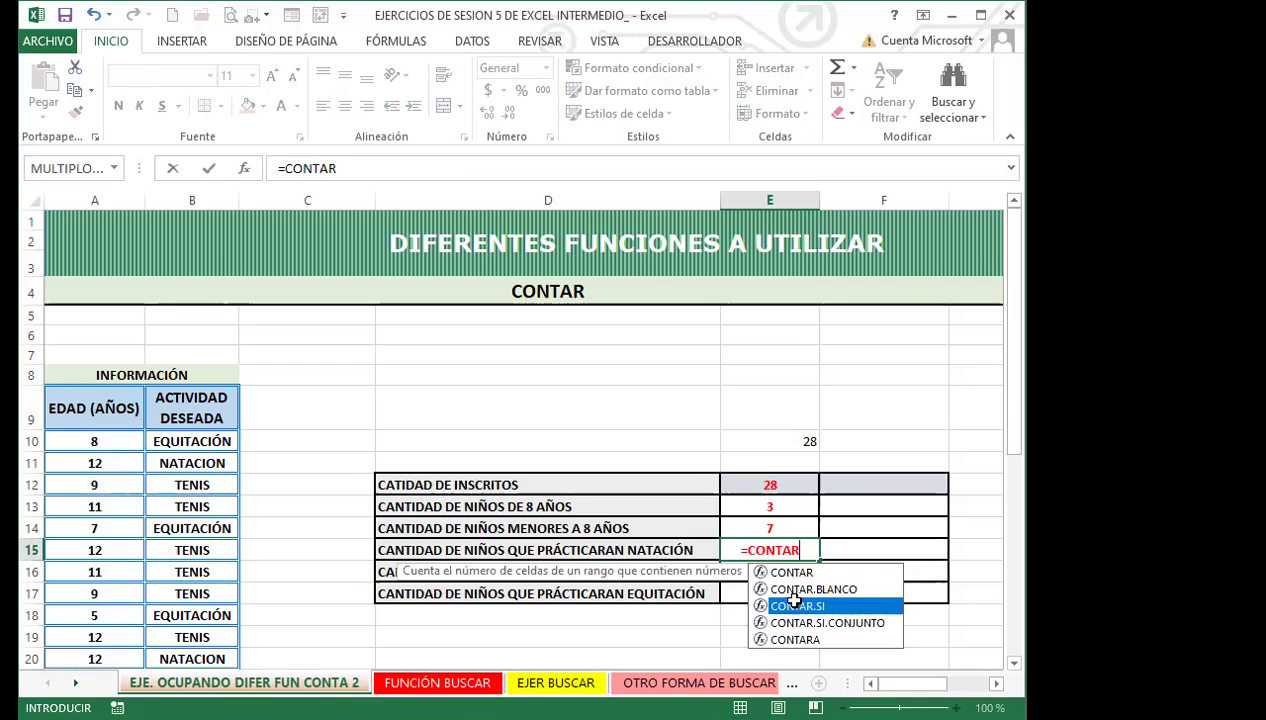
{"action": "double_click", "coordinate": [795, 600]}
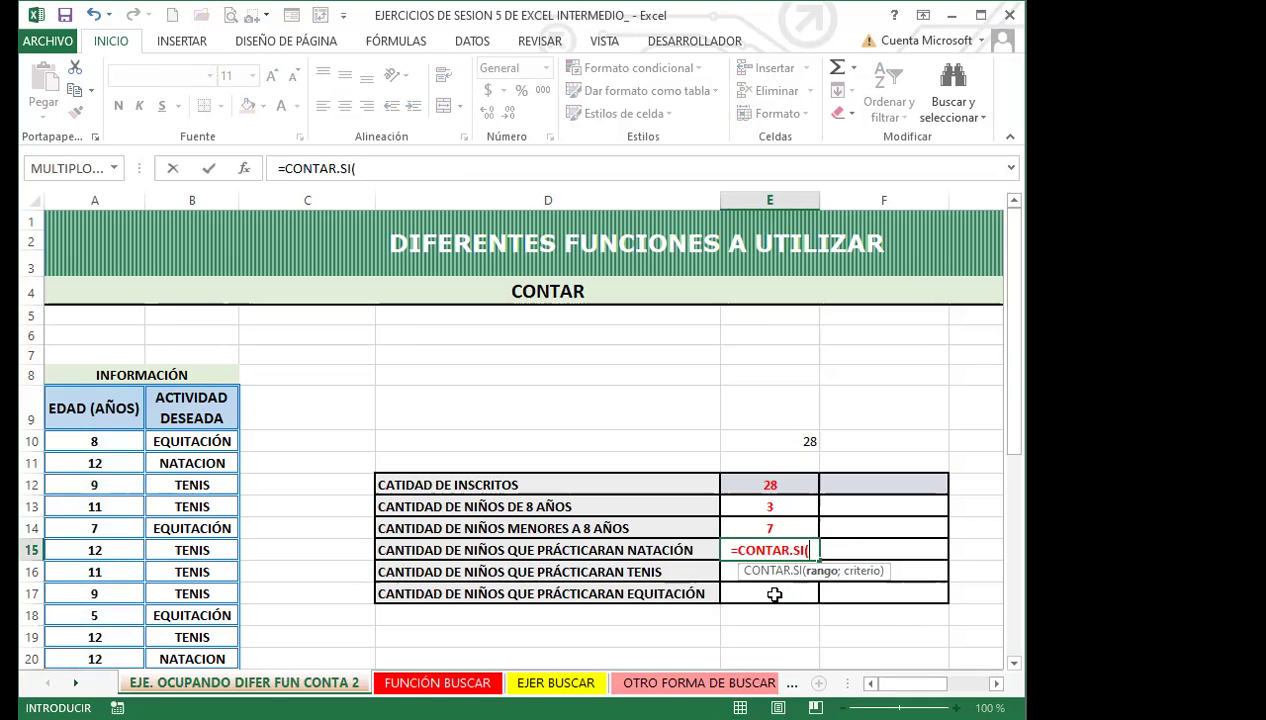
{"action": "left_click", "coordinate": [208, 443]}
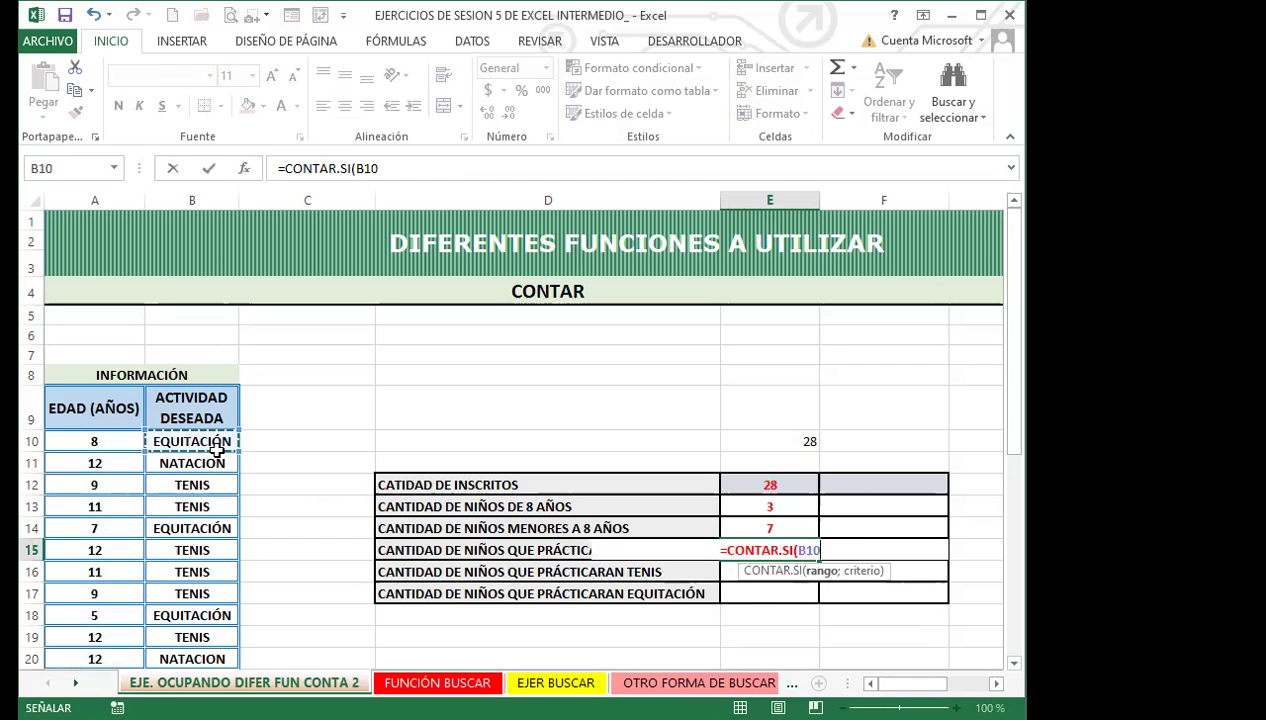
{"action": "left_click_drag", "start_coordinate": [210, 487], "coordinate": [203, 613]}
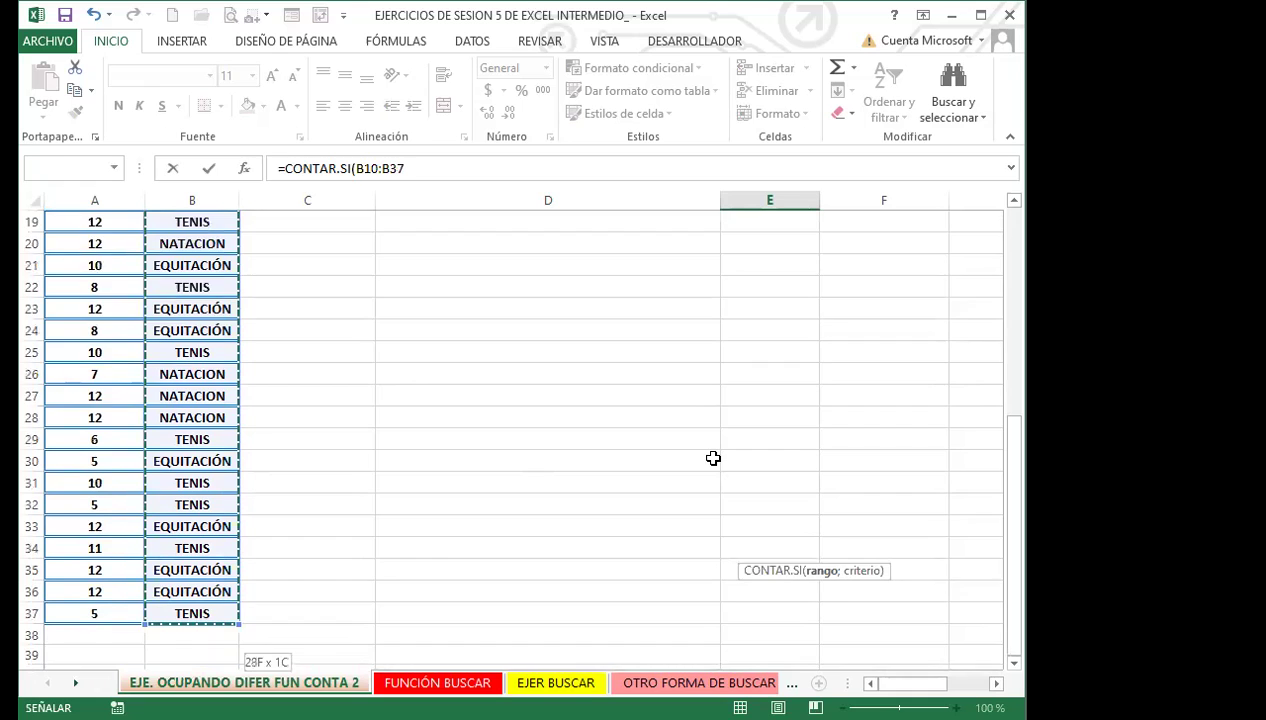
{"action": "scroll", "coordinate": [713, 458], "scroll_direction": "up", "scroll_amount": 6}
{"action": "type", "text": ";"}
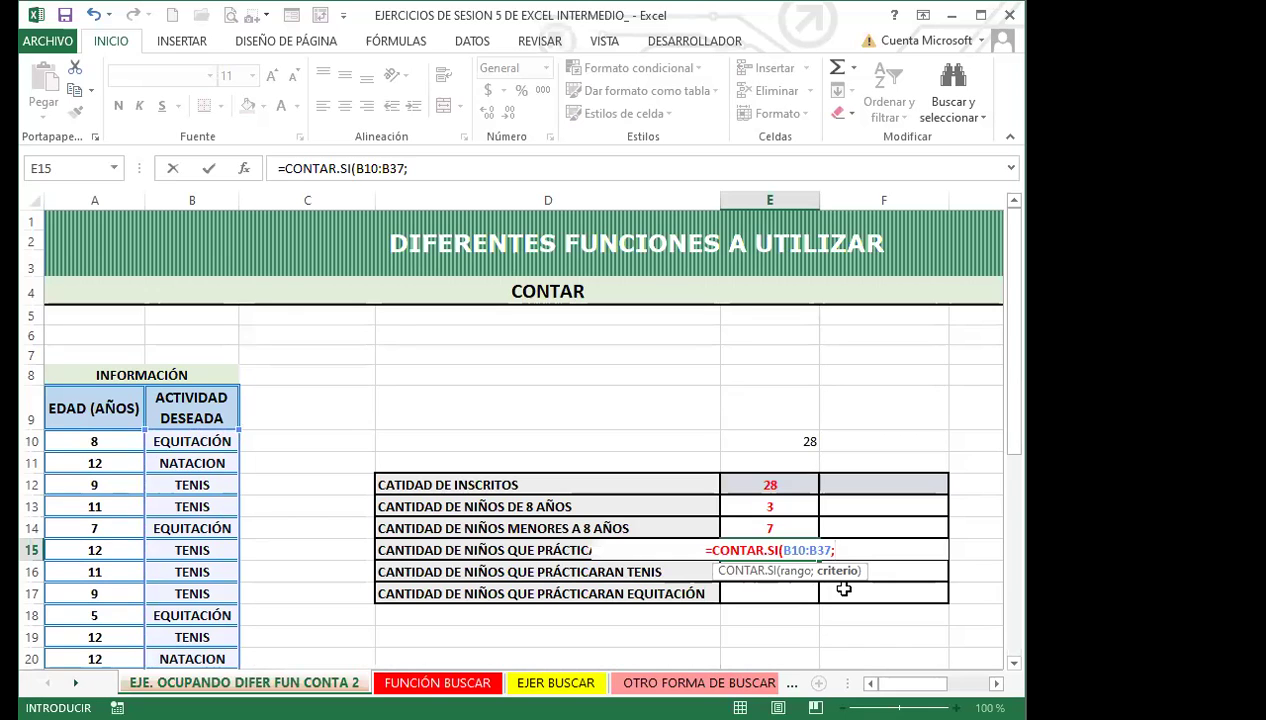
Step: Complete the E15 formula with the text criterion "NATACION" and check the entered formula
{"action": "type", "text": "\""}
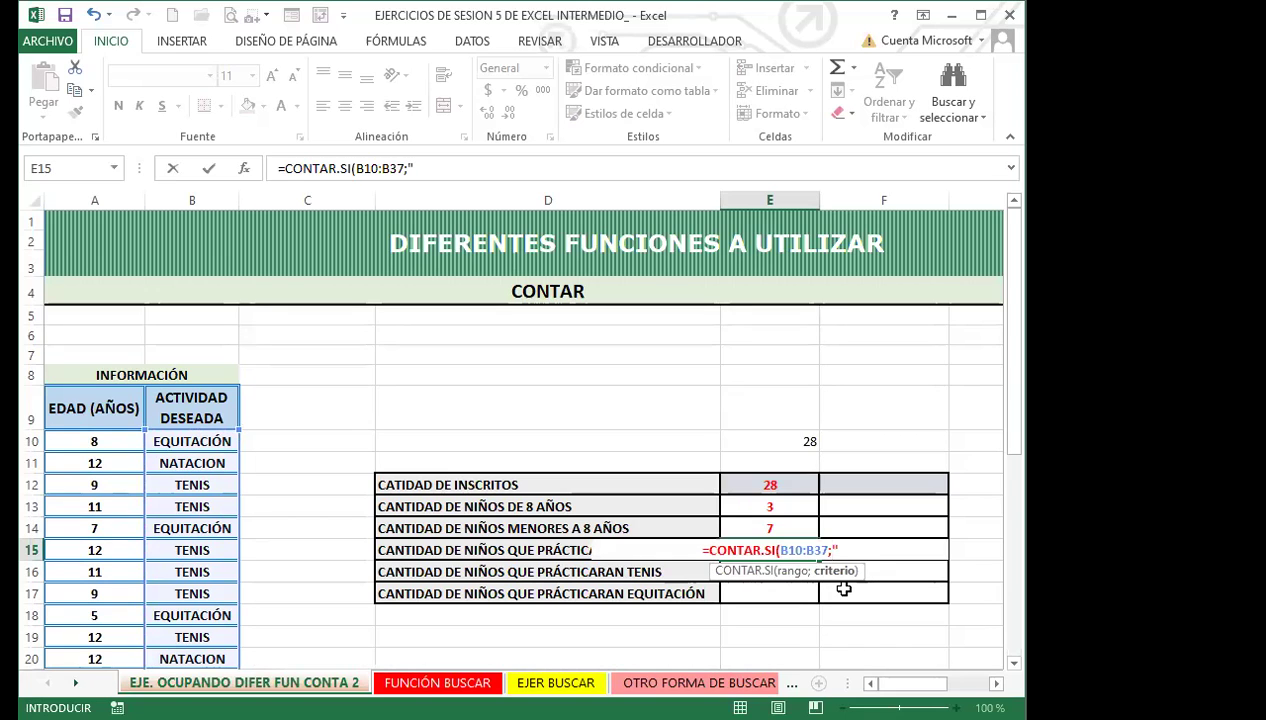
{"action": "type", "text": "NATACION\""}
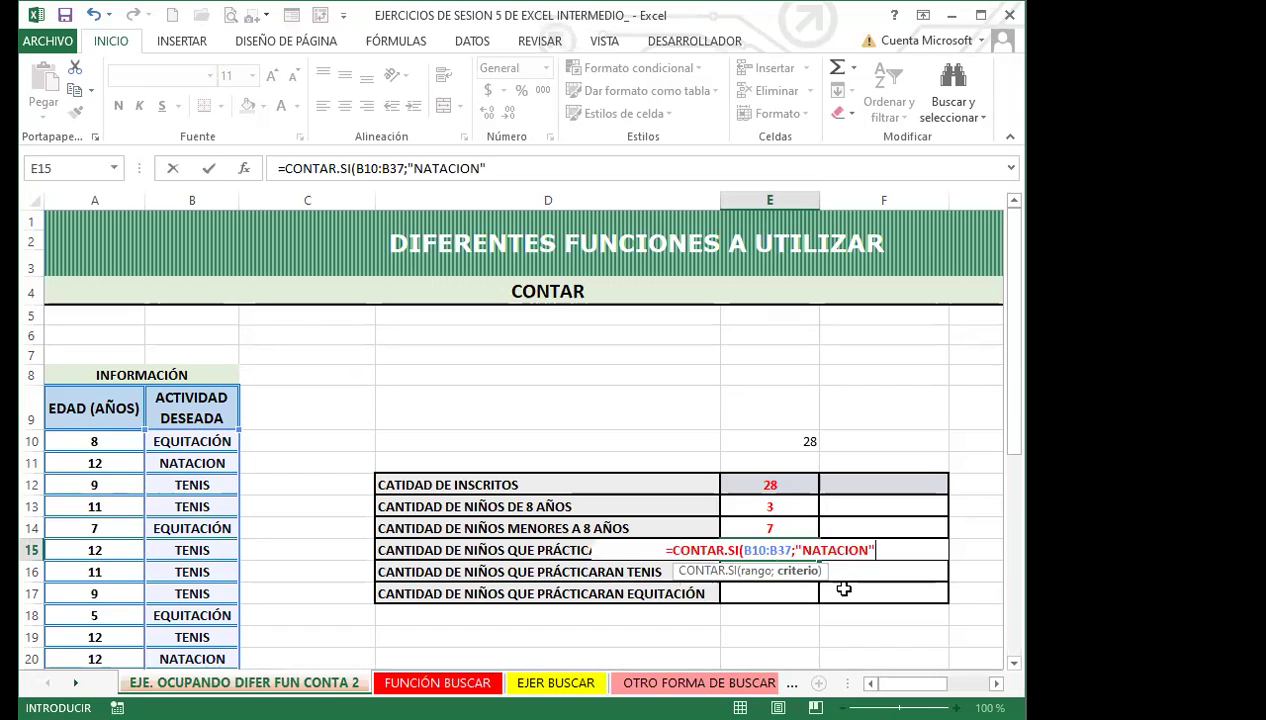
{"action": "type", "text": ")"}
{"action": "key", "text": "Return"}
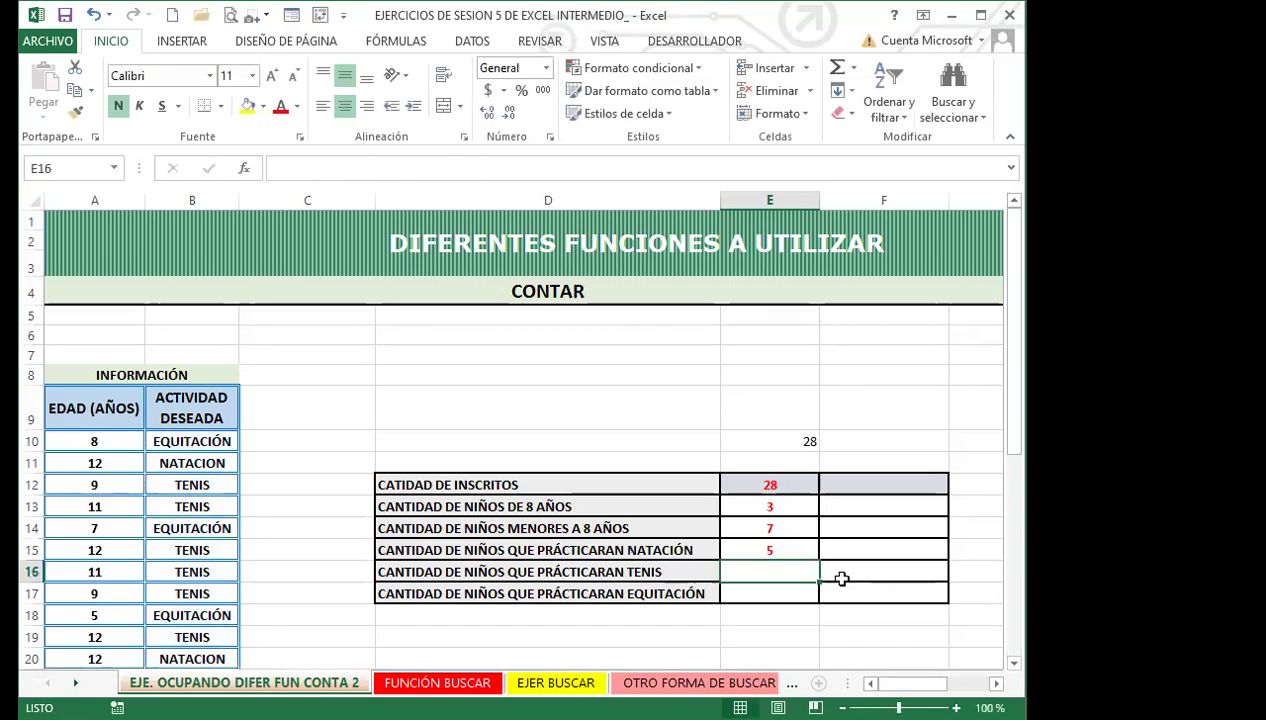
{"action": "left_click", "coordinate": [794, 550]}
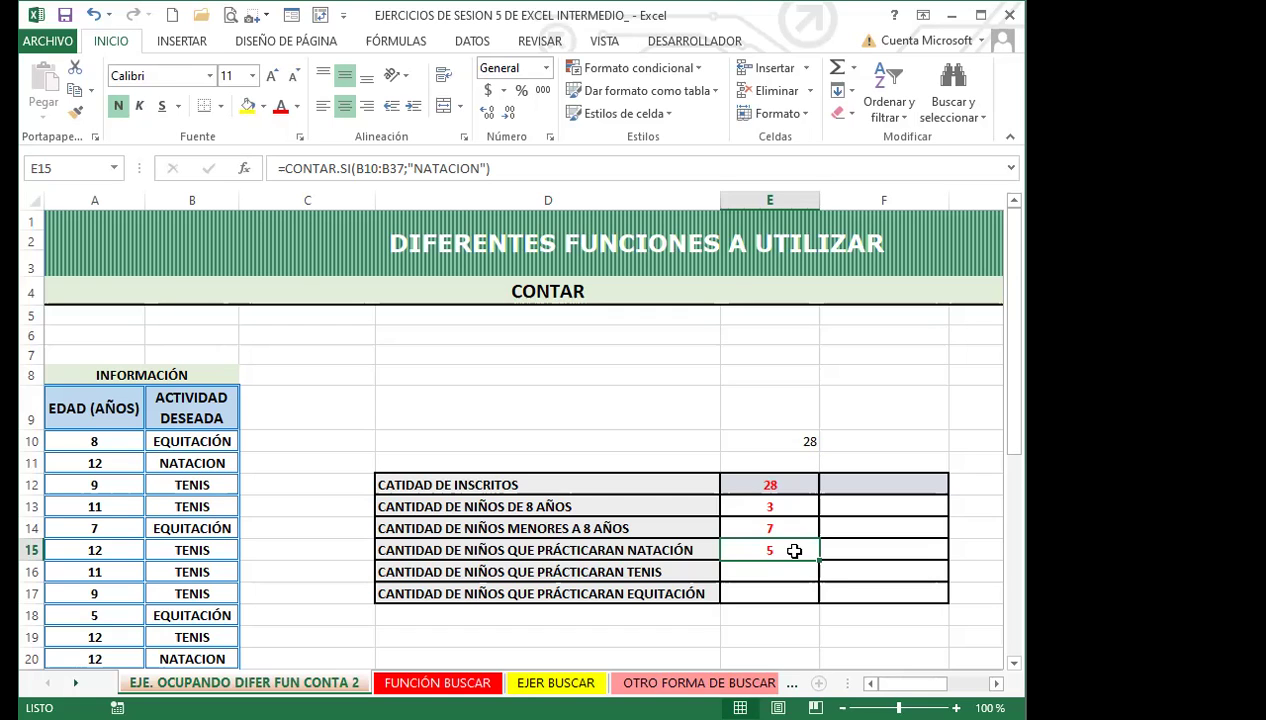
Step: Verify the swimming count in E15 by going through each NATACION entry in the activity column B10:B37
{"action": "scroll", "coordinate": [187, 444], "scroll_direction": "down", "scroll_amount": 1}
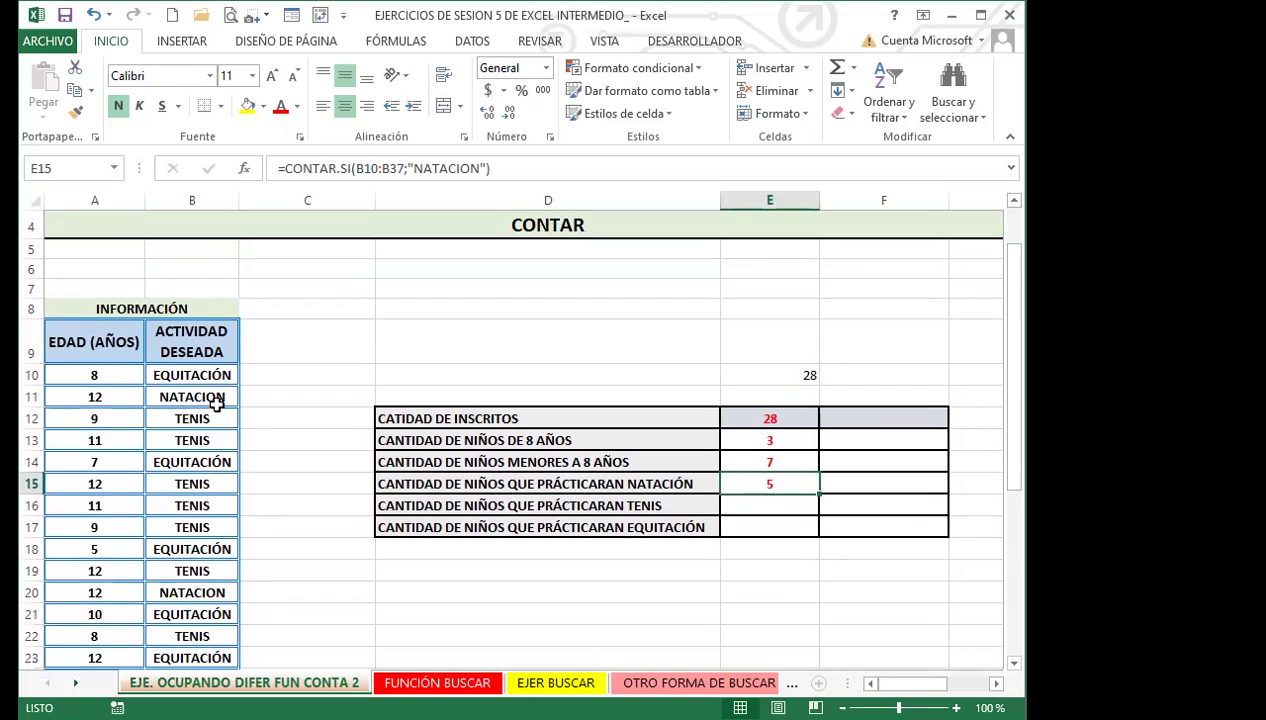
{"action": "left_click", "coordinate": [228, 396]}
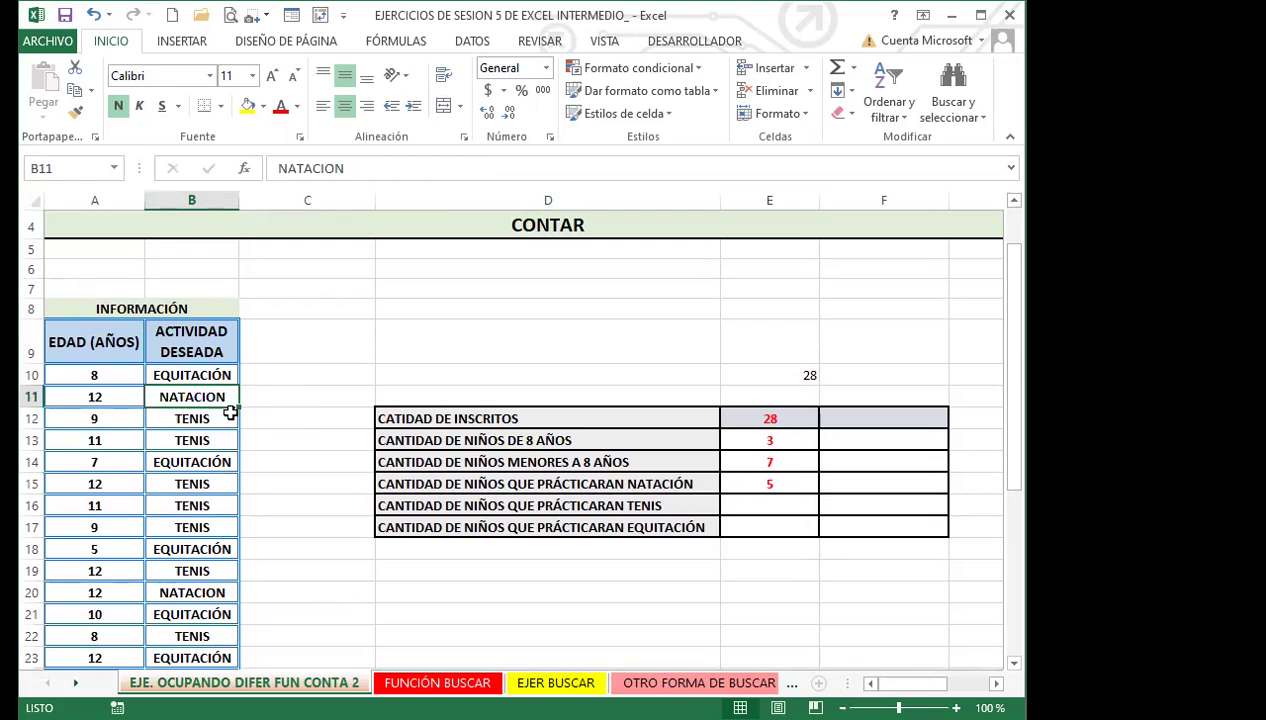
{"action": "scroll", "coordinate": [230, 468], "scroll_direction": "down", "scroll_amount": 1}
{"action": "left_click", "coordinate": [236, 525]}
{"action": "scroll", "coordinate": [236, 525], "scroll_direction": "down", "scroll_amount": 1}
{"action": "left_click", "coordinate": [218, 572]}
{"action": "left_click", "coordinate": [218, 592]}
{"action": "left_click", "coordinate": [224, 613]}
{"action": "scroll", "coordinate": [246, 593], "scroll_direction": "down", "scroll_amount": 3}
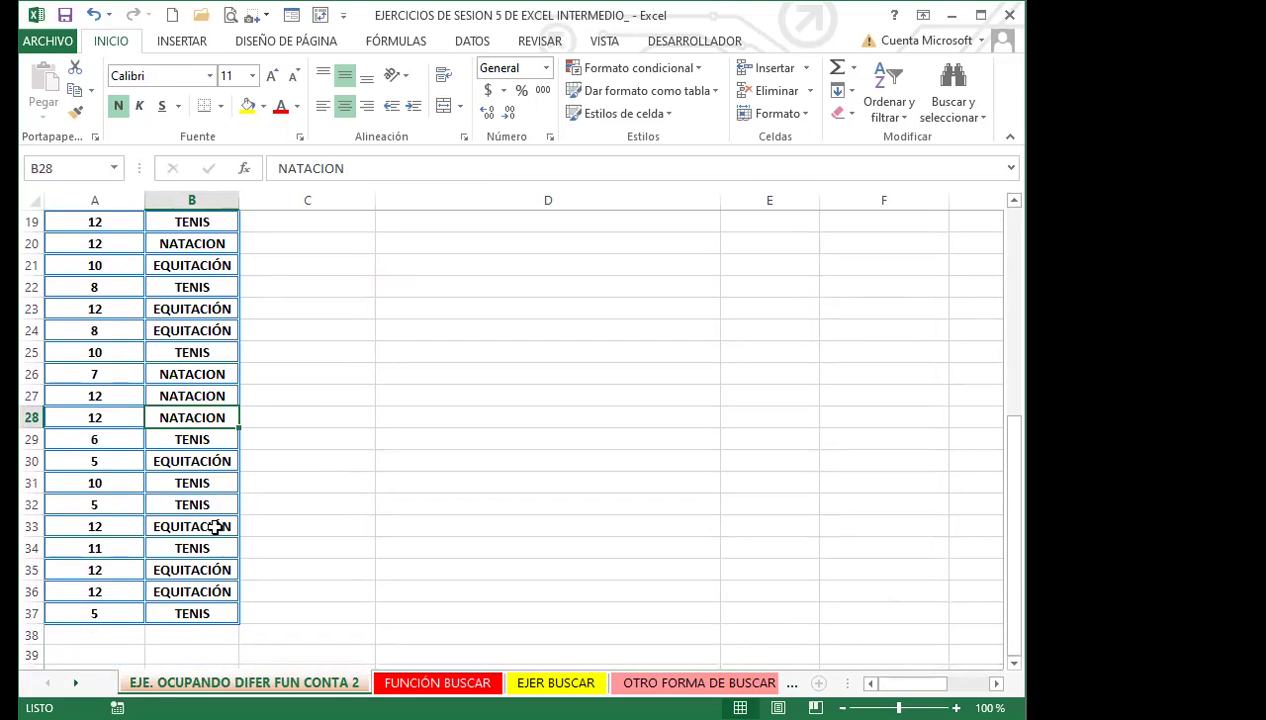
{"action": "scroll", "coordinate": [215, 510], "scroll_direction": "up", "scroll_amount": 1}
{"action": "scroll", "coordinate": [216, 507], "scroll_direction": "up", "scroll_amount": 1}
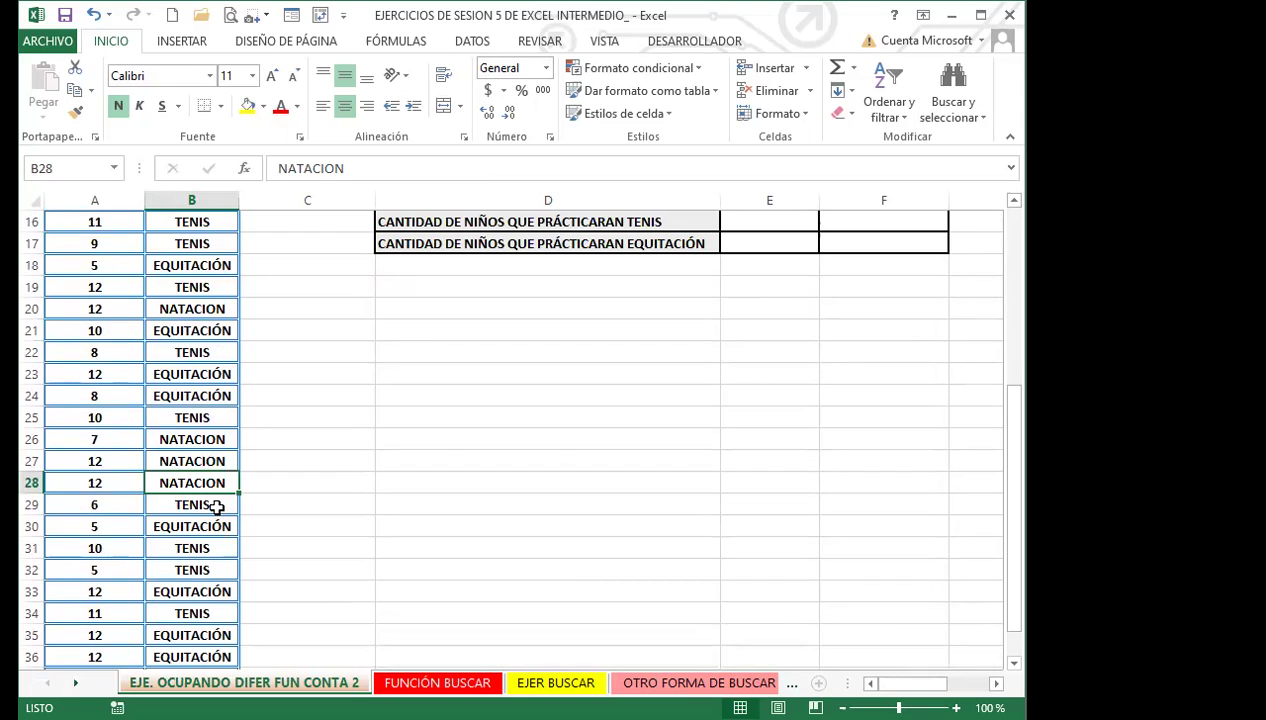
{"action": "scroll", "coordinate": [216, 508], "scroll_direction": "up", "scroll_amount": 3}
{"action": "left_click", "coordinate": [752, 416]}
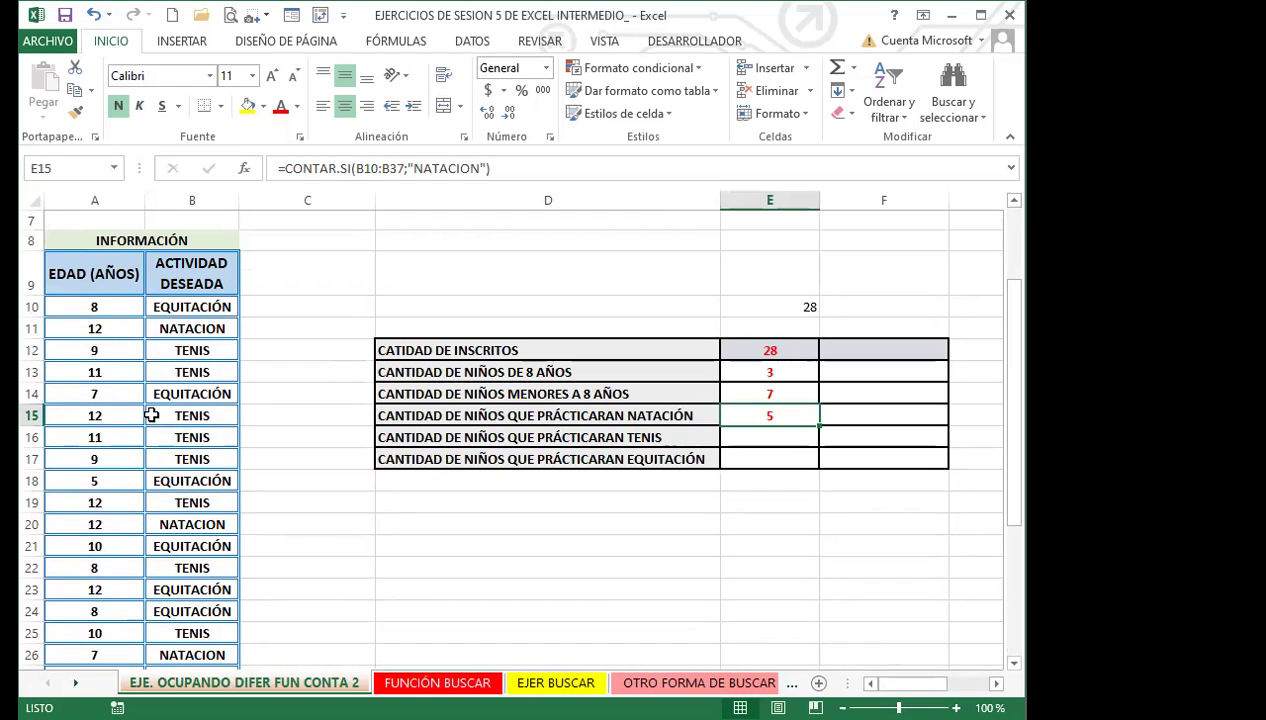
{"action": "left_click", "coordinate": [212, 326]}
{"action": "left_click", "coordinate": [190, 520]}
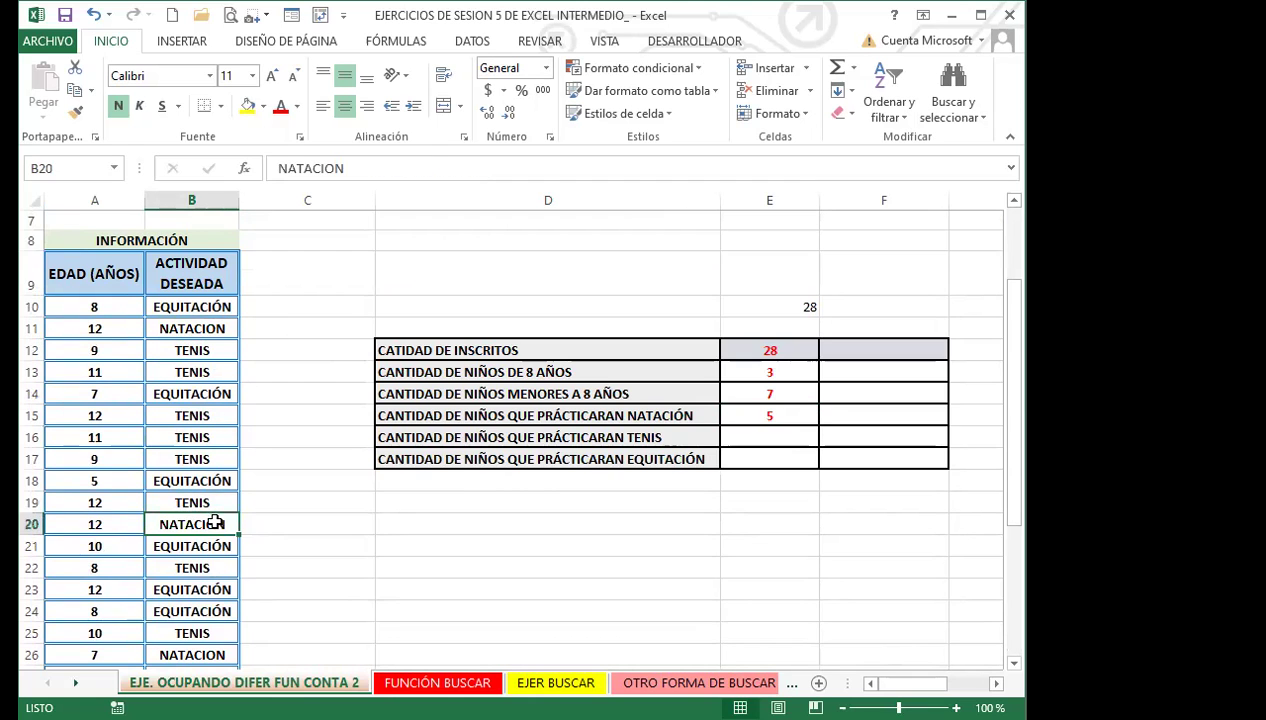
{"action": "scroll", "coordinate": [215, 524], "scroll_direction": "down", "scroll_amount": 2}
{"action": "left_click", "coordinate": [219, 506]}
{"action": "left_click", "coordinate": [212, 526]}
{"action": "left_click", "coordinate": [212, 548]}
{"action": "scroll", "coordinate": [229, 596], "scroll_direction": "down", "scroll_amount": 2}
{"action": "scroll", "coordinate": [215, 575], "scroll_direction": "down", "scroll_amount": 2}
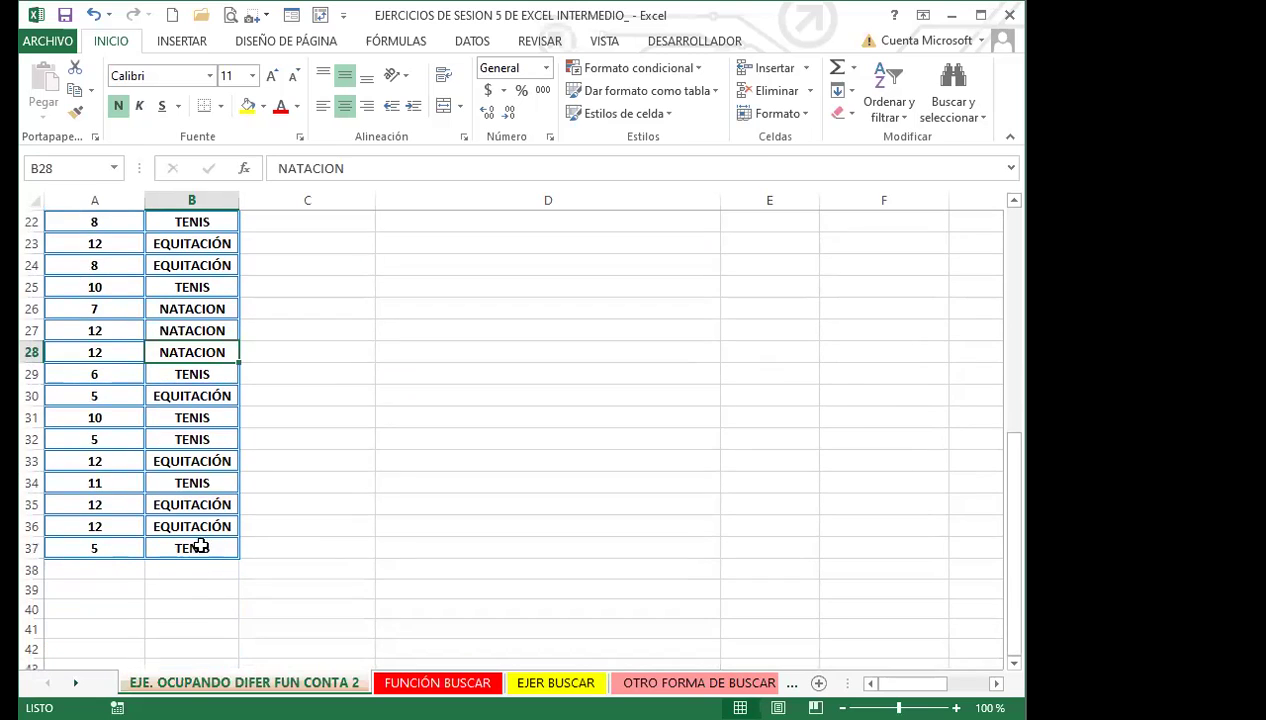
{"action": "scroll", "coordinate": [221, 485], "scroll_direction": "up", "scroll_amount": 7}
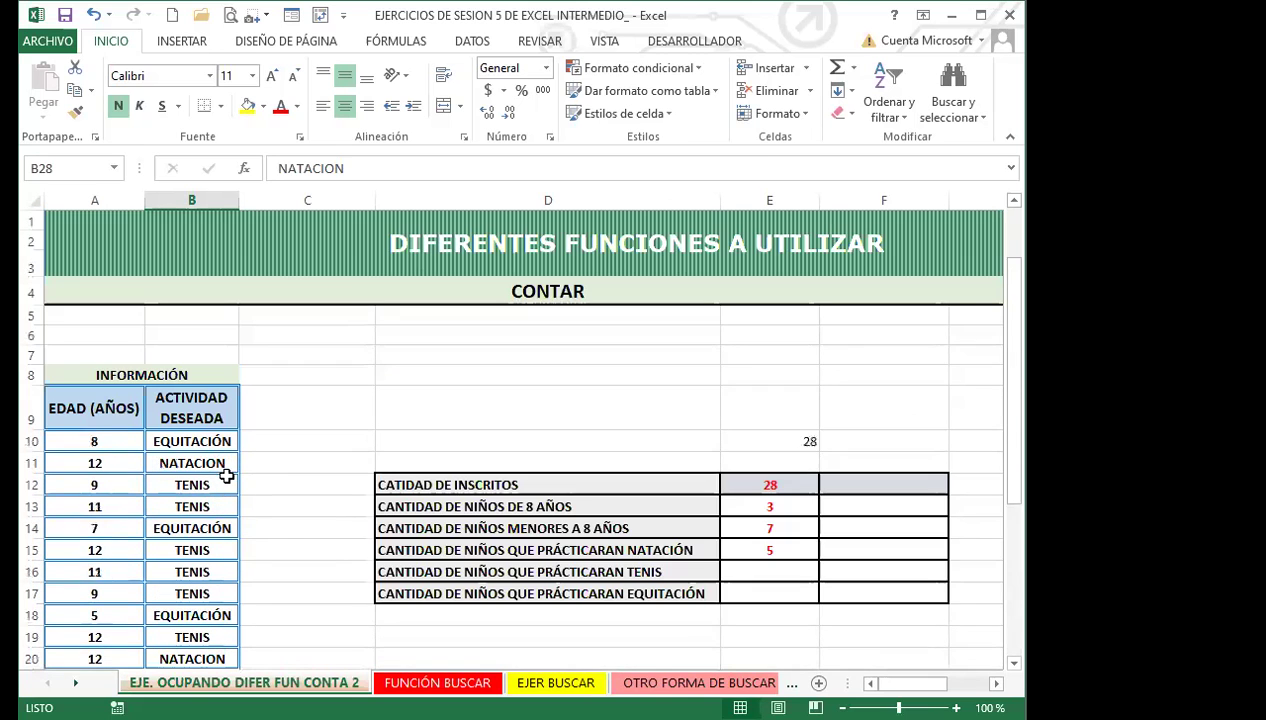
Step: Count the children practising tennis in E16 with a CONTAR.SI formula over B10:B37 using the criterion "TENIS"
{"action": "left_click", "coordinate": [743, 568]}
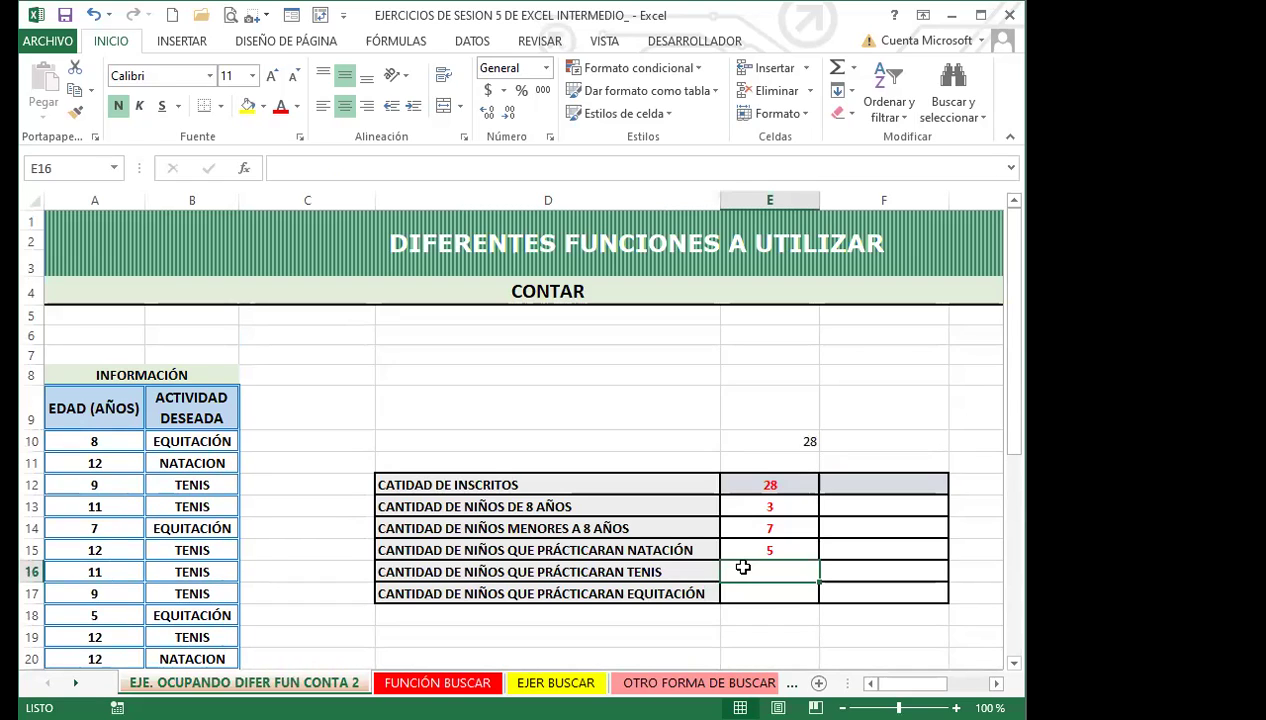
{"action": "type", "text": "="}
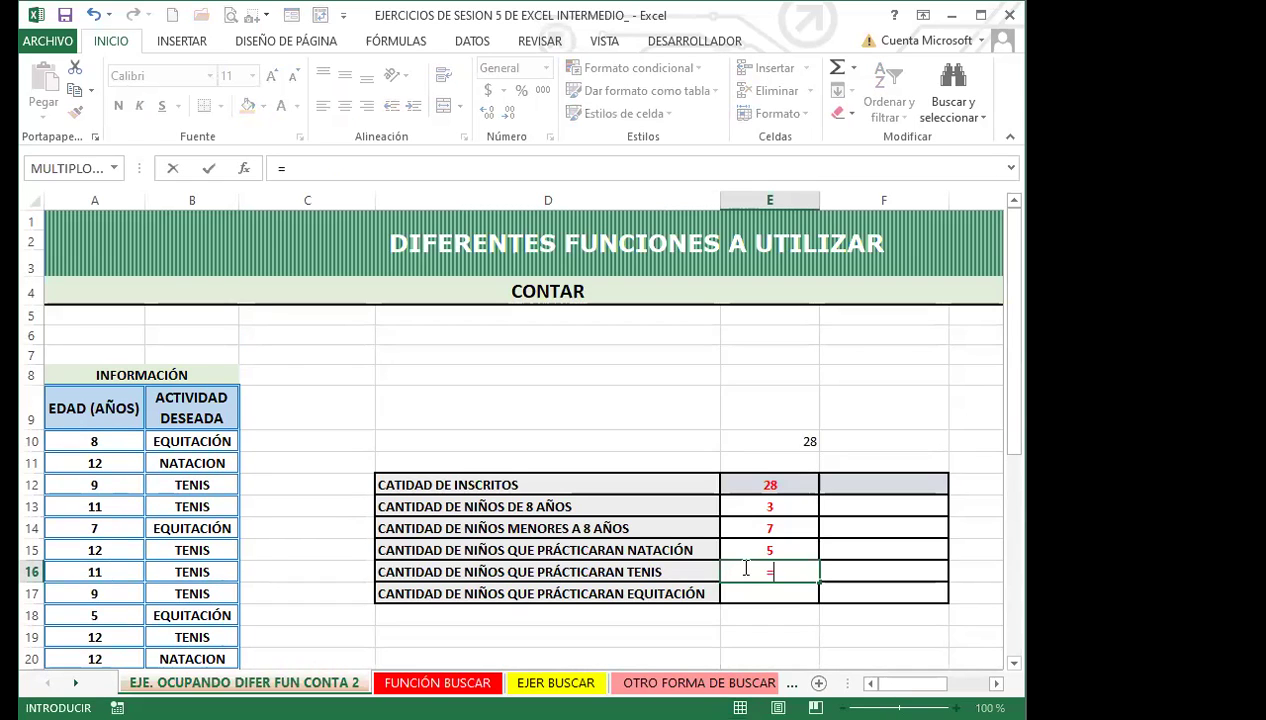
{"action": "type", "text": "CONTAR"}
{"action": "left_click", "coordinate": [809, 628]}
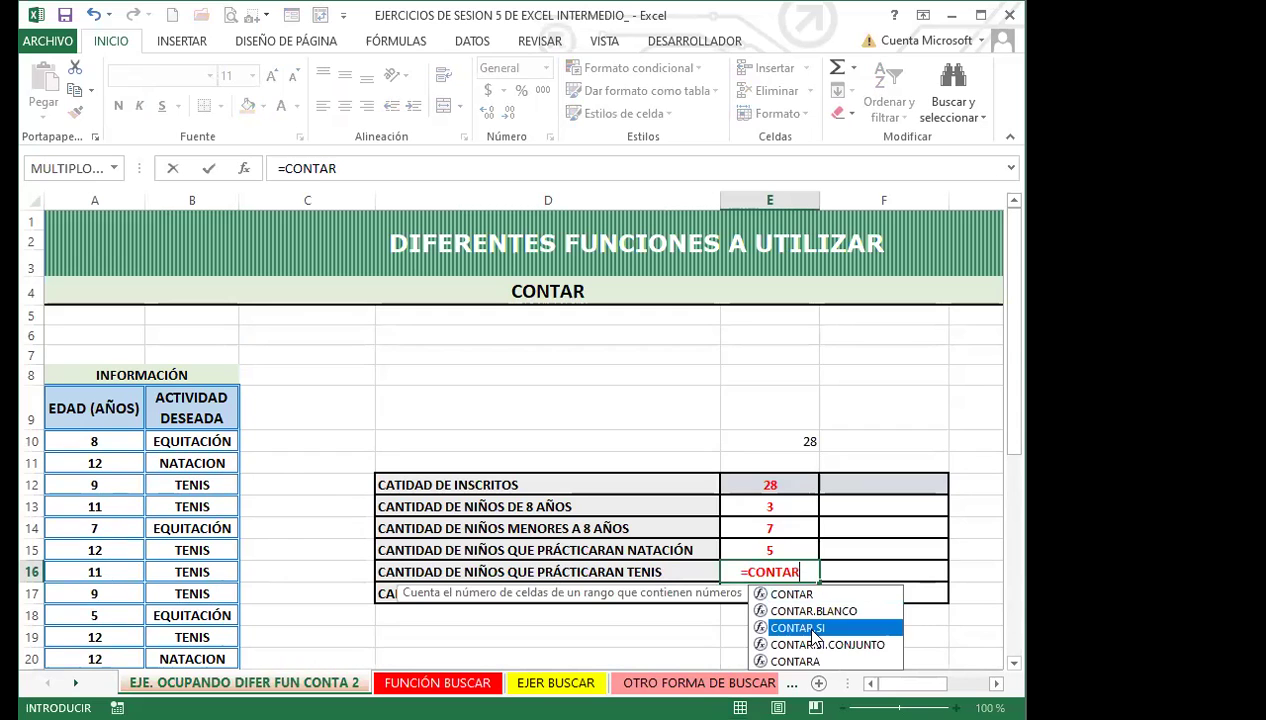
{"action": "key", "text": "Tab"}
{"action": "left_click", "coordinate": [192, 441]}
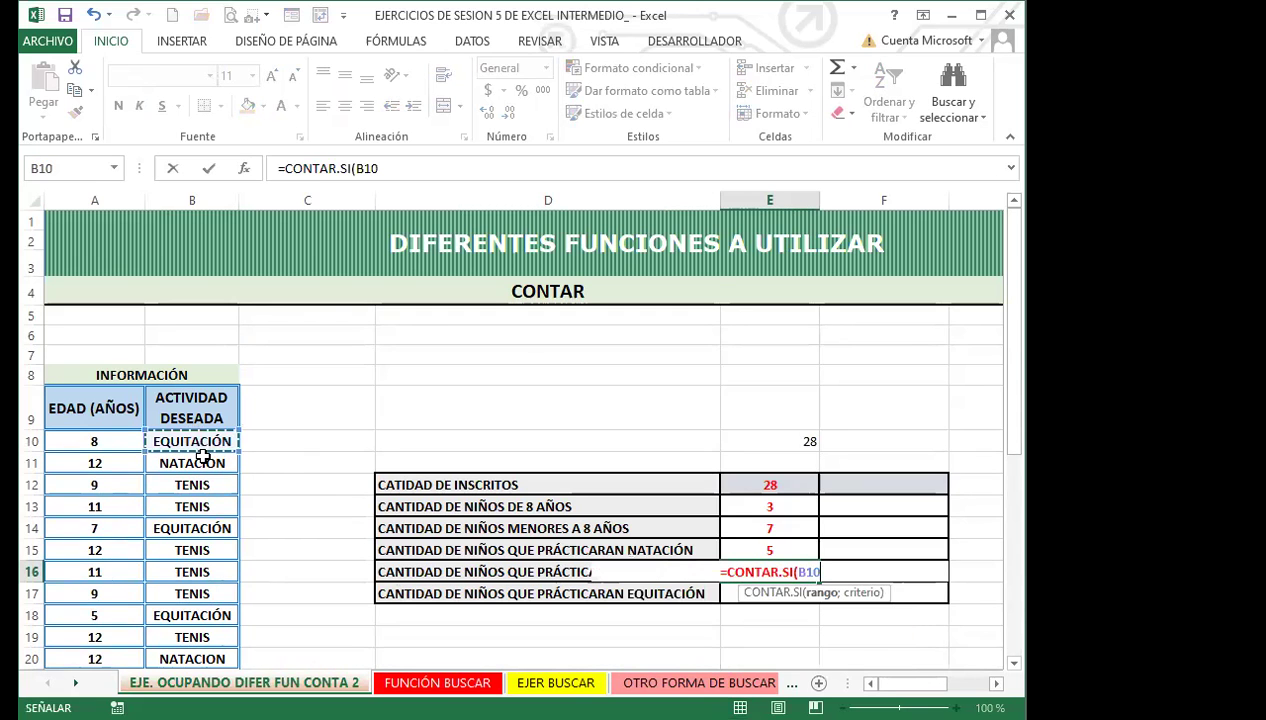
{"action": "left_click_drag", "start_coordinate": [192, 441], "coordinate": [215, 622]}
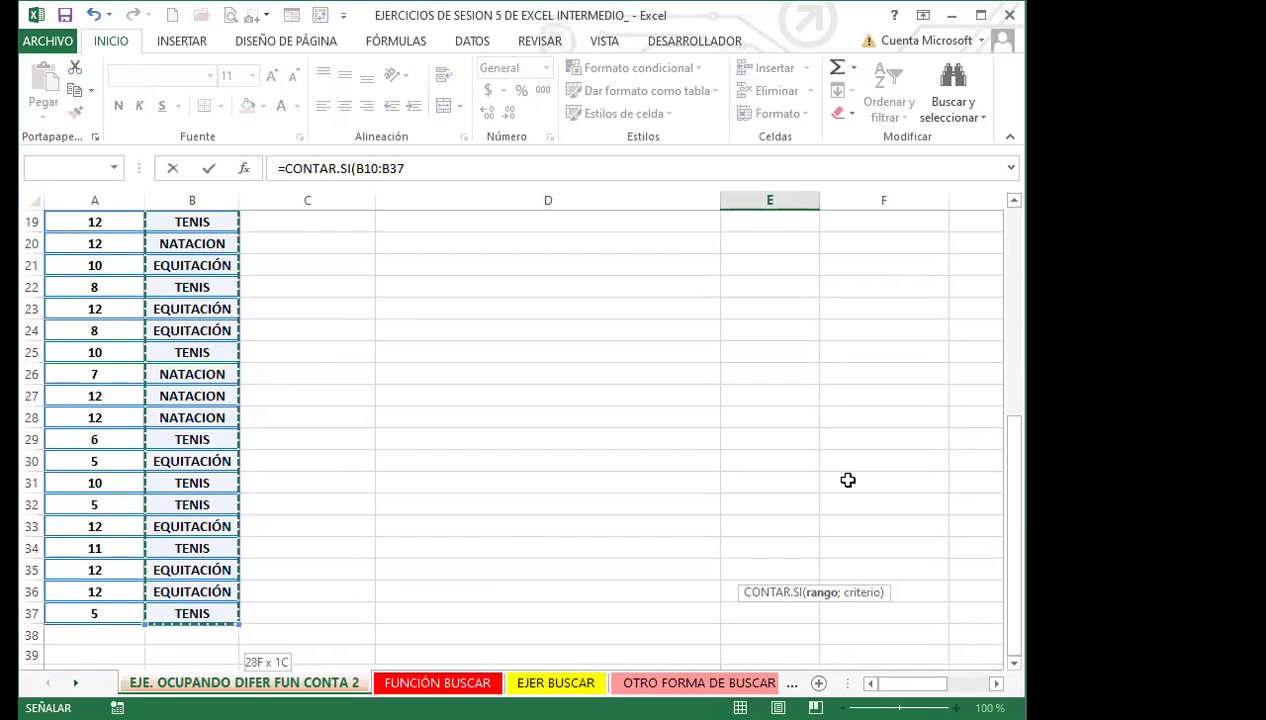
{"action": "scroll", "coordinate": [882, 497], "scroll_direction": "up", "scroll_amount": 5}
{"action": "type", "text": ";\""}
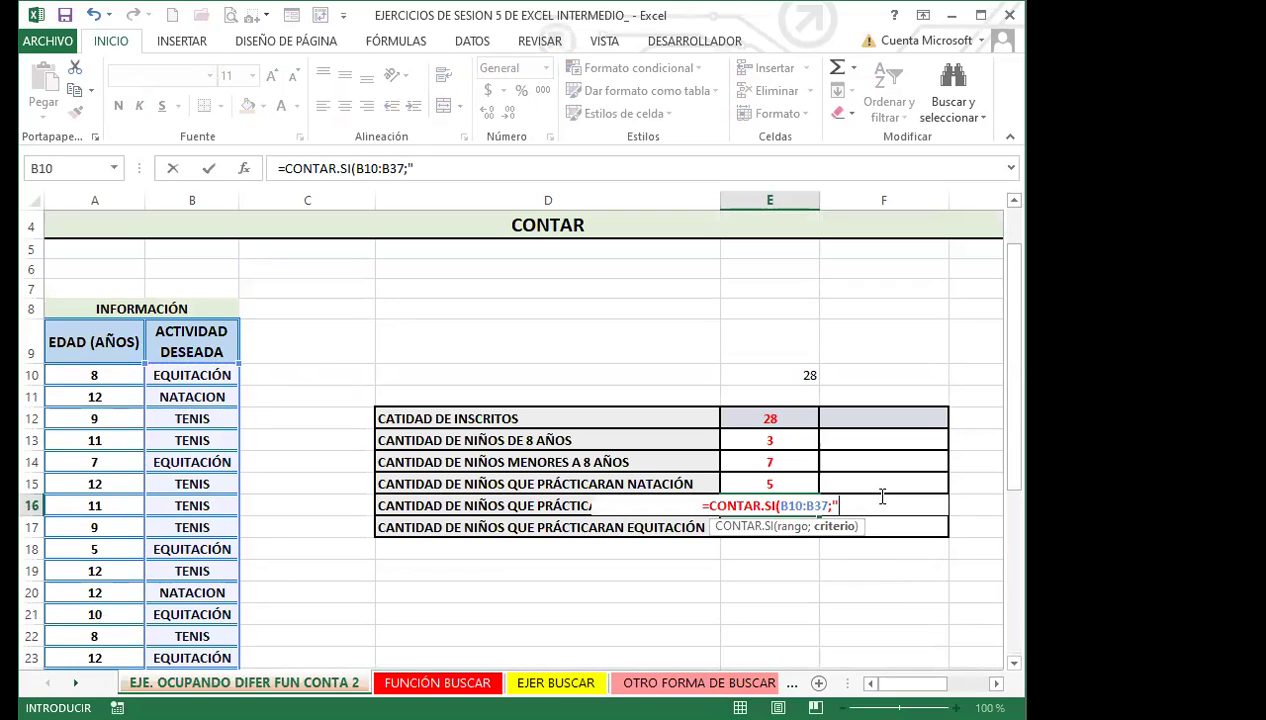
{"action": "type", "text": "TENIS\""}
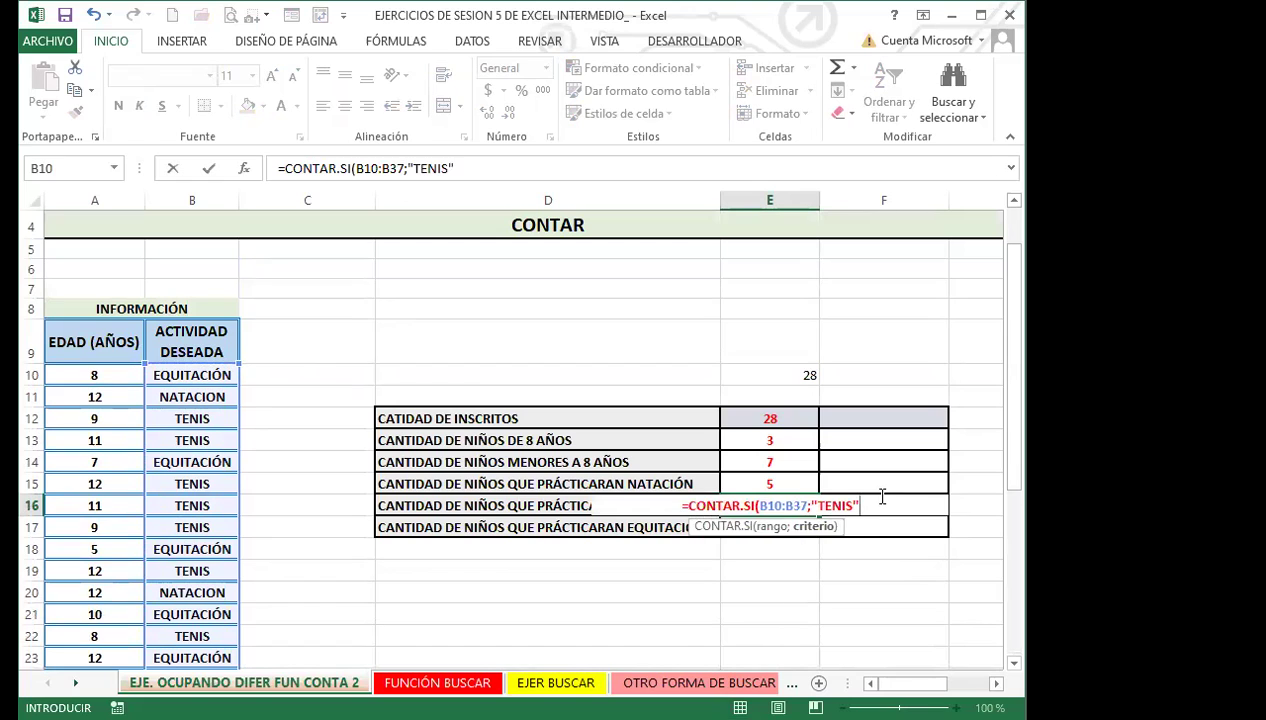
{"action": "key", "text": "Return"}
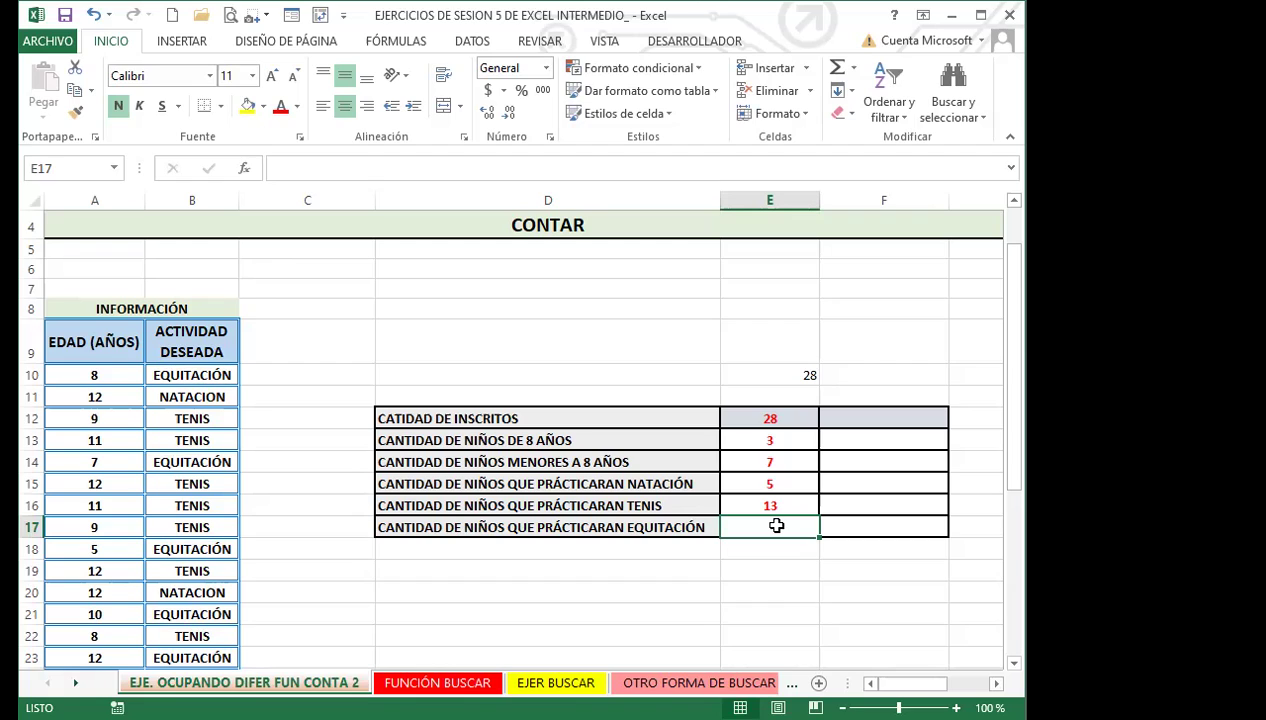
Step: Count the children practising riding in E17 with a CONTAR.SI formula over B10:B37 using the criterion "EQUITACION"
{"action": "type", "text": "="}
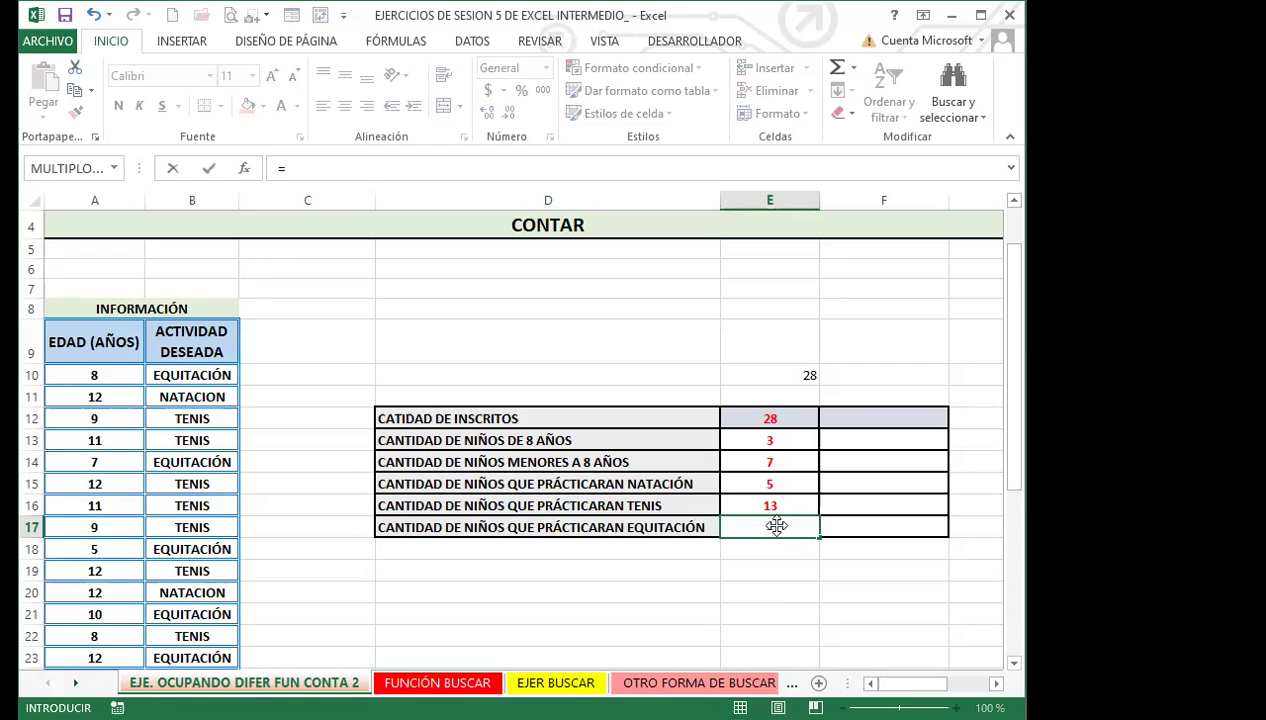
{"action": "type", "text": "CON"}
{"action": "left_click", "coordinate": [805, 616]}
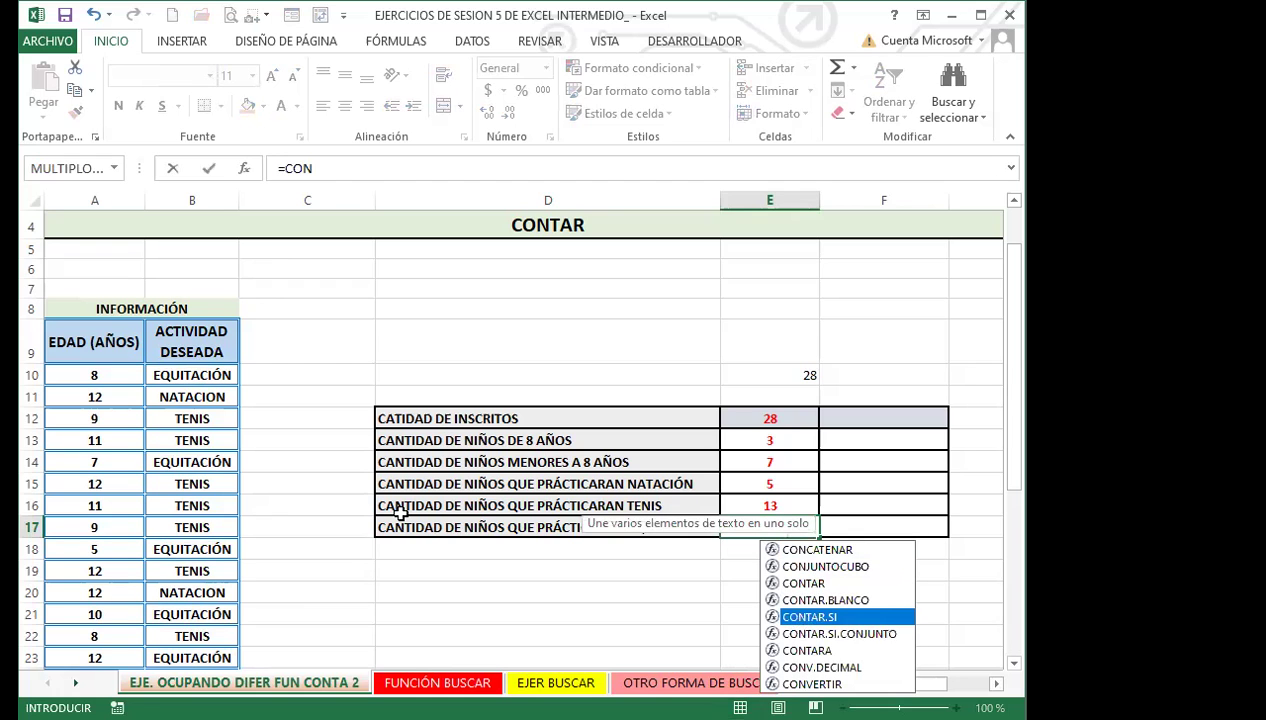
{"action": "key", "text": "Tab"}
{"action": "left_click_drag", "start_coordinate": [200, 375], "coordinate": [195, 656]}
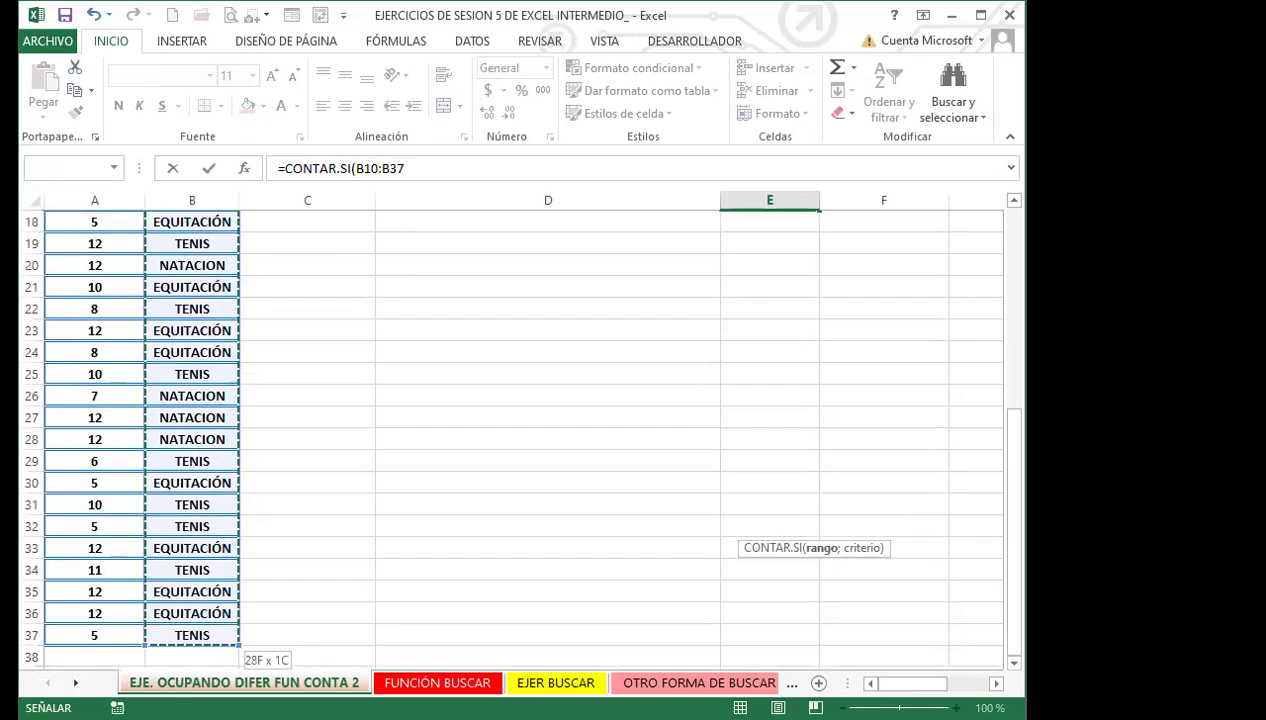
{"action": "scroll", "coordinate": [685, 378], "scroll_direction": "up", "scroll_amount": 3}
{"action": "scroll", "coordinate": [859, 561], "scroll_direction": "up", "scroll_amount": 2}
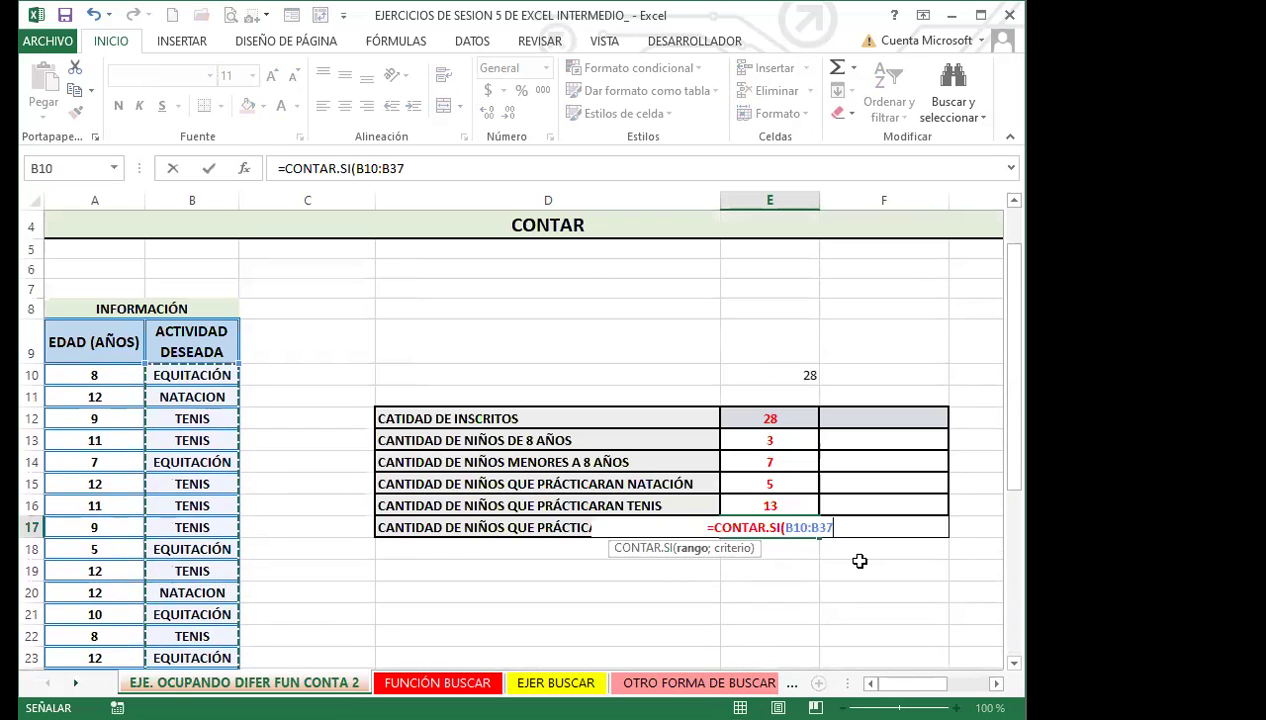
{"action": "type", "text": ";\""}
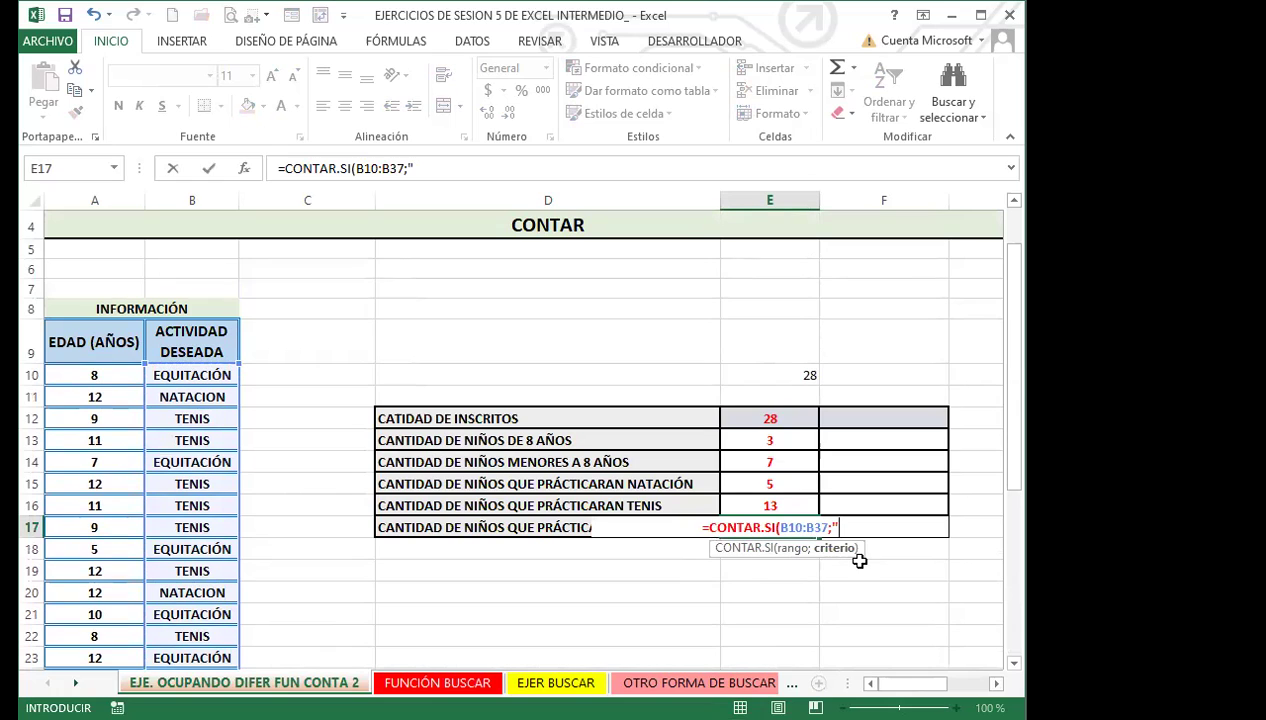
{"action": "type", "text": "EQUI"}
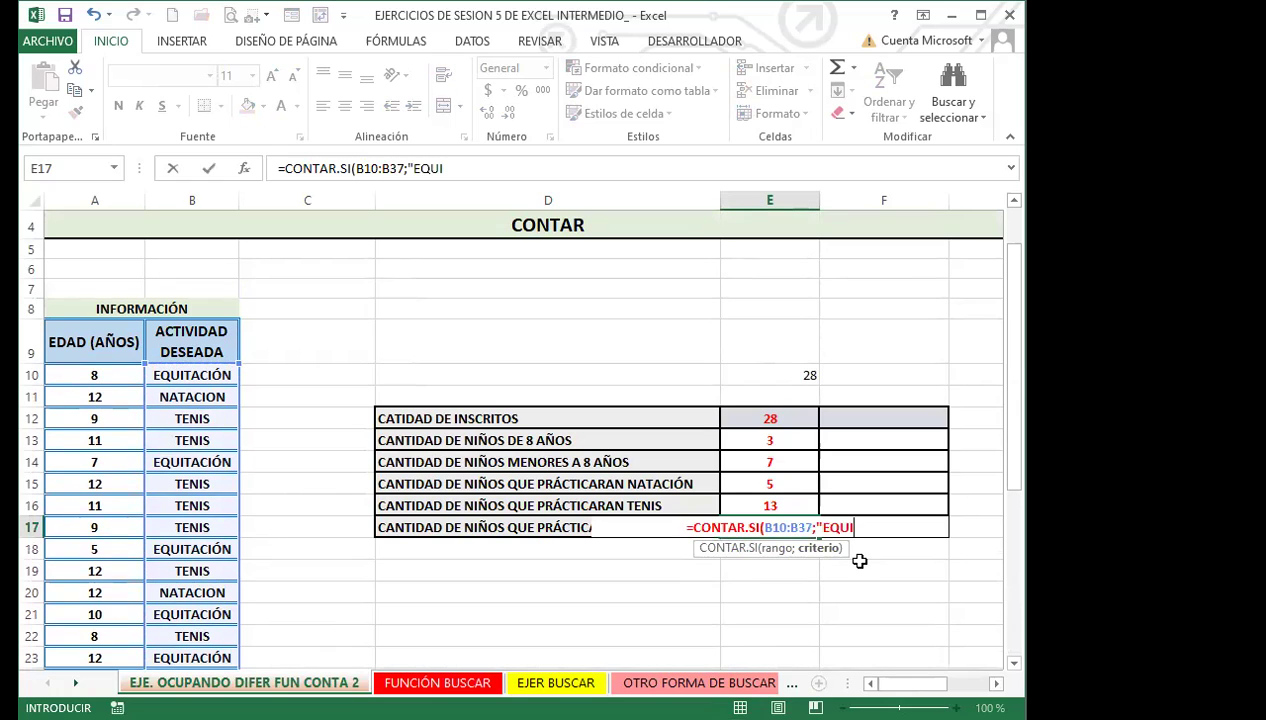
{"action": "type", "text": "TACION"}
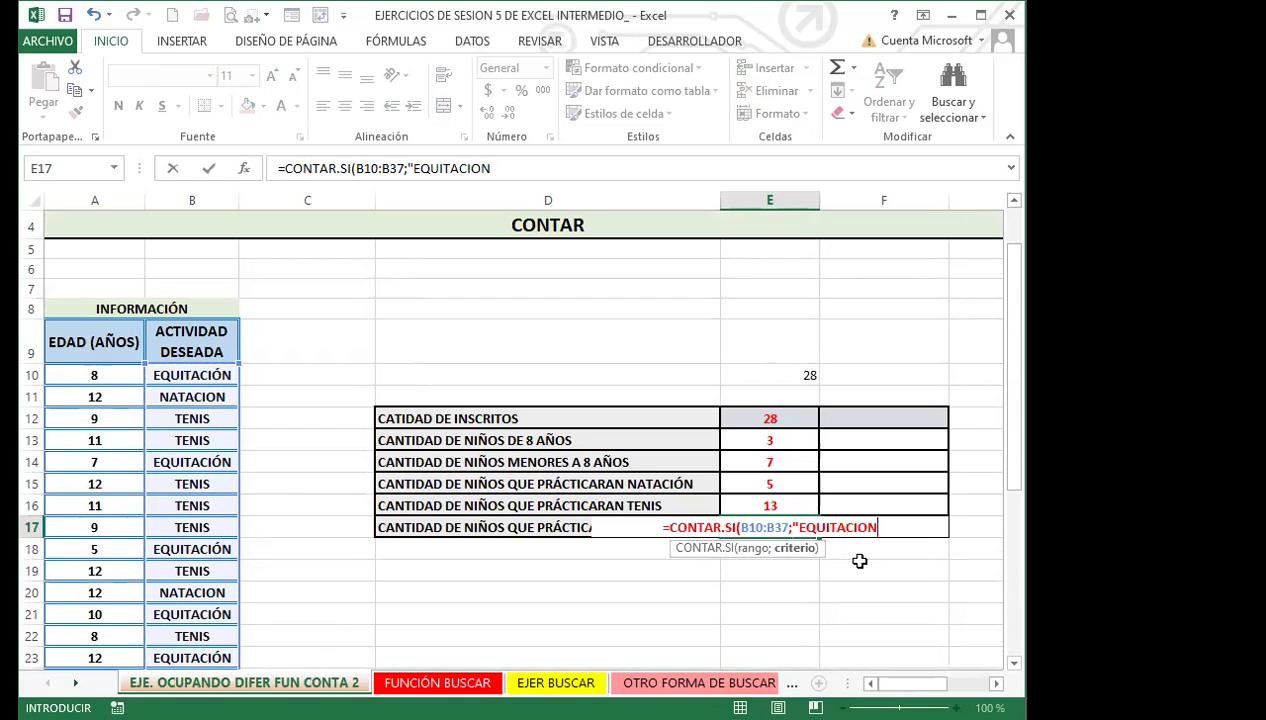
{"action": "key", "text": "Return"}
Step: Correct the criterion in the E17 formula to the accented spelling "EQUITACIÓN"
{"action": "left_click", "coordinate": [771, 530]}
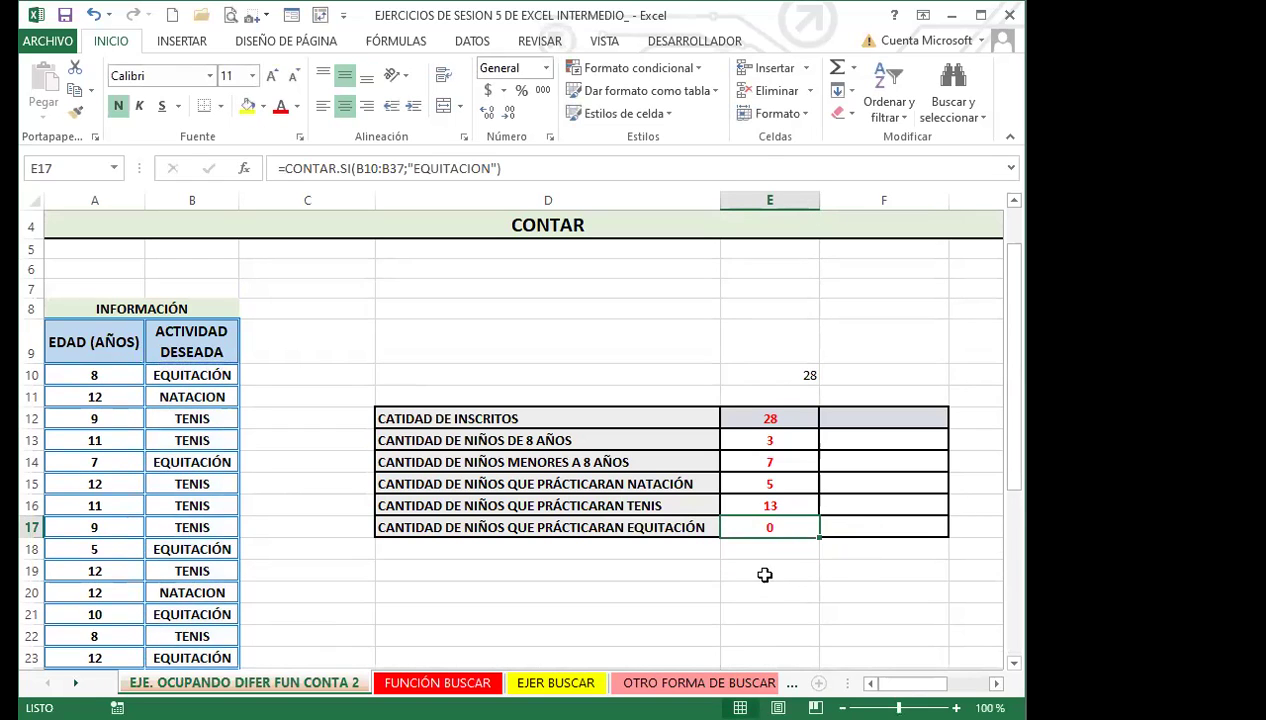
{"action": "left_click", "coordinate": [483, 170]}
{"action": "key", "text": "BackSpace"}
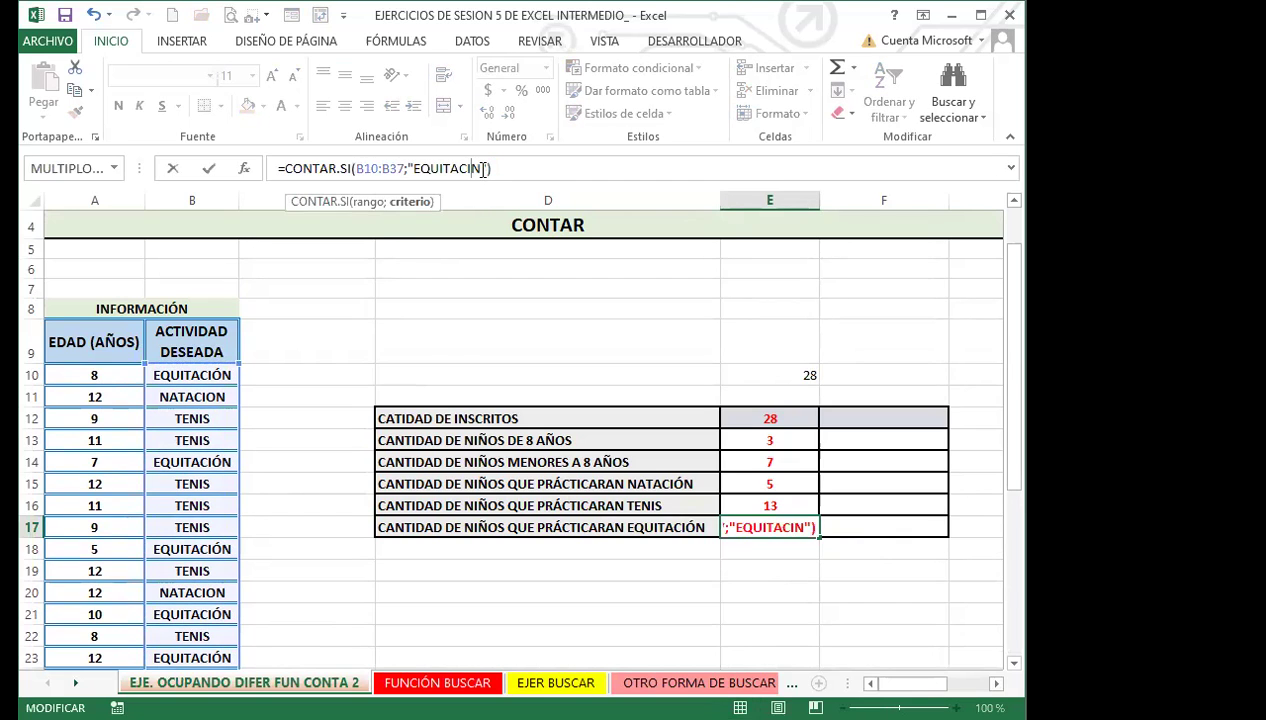
{"action": "type", "text": "Ó"}
{"action": "key", "text": "Return"}
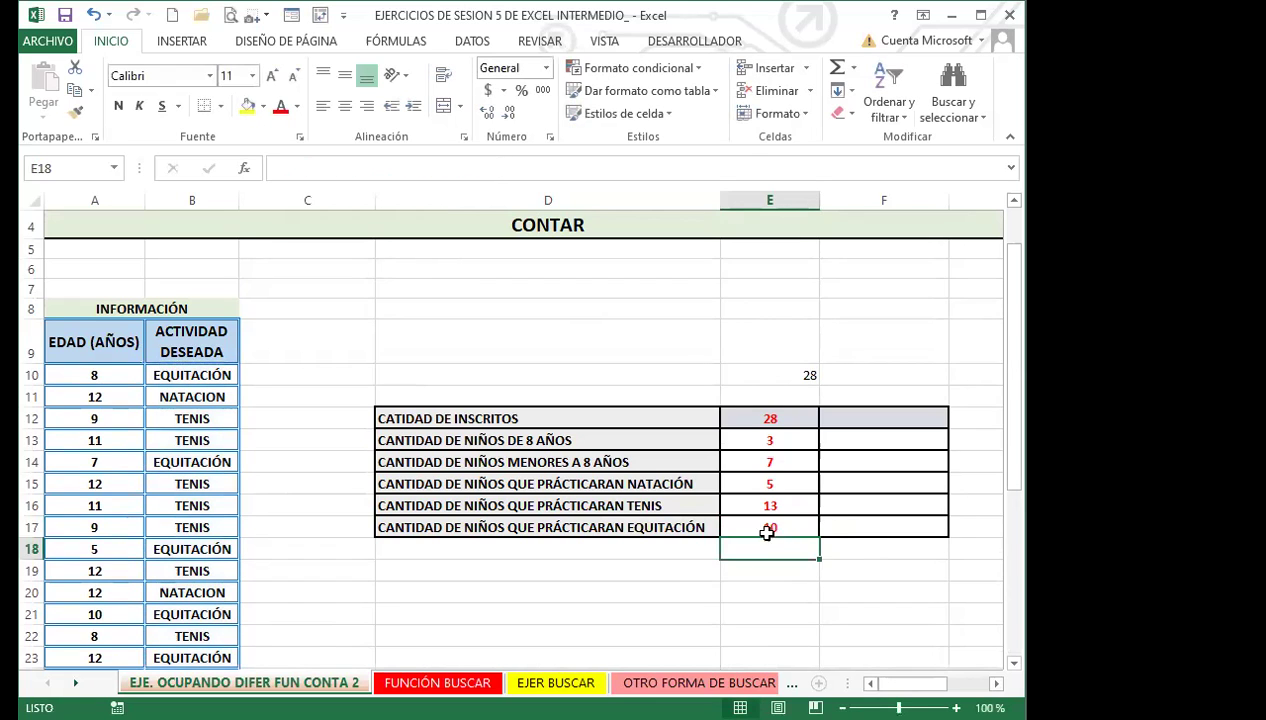
Step: Compare the criterion spelling in the E15 and E17 formulas with the entries in the activity column
{"action": "left_click", "coordinate": [751, 485]}
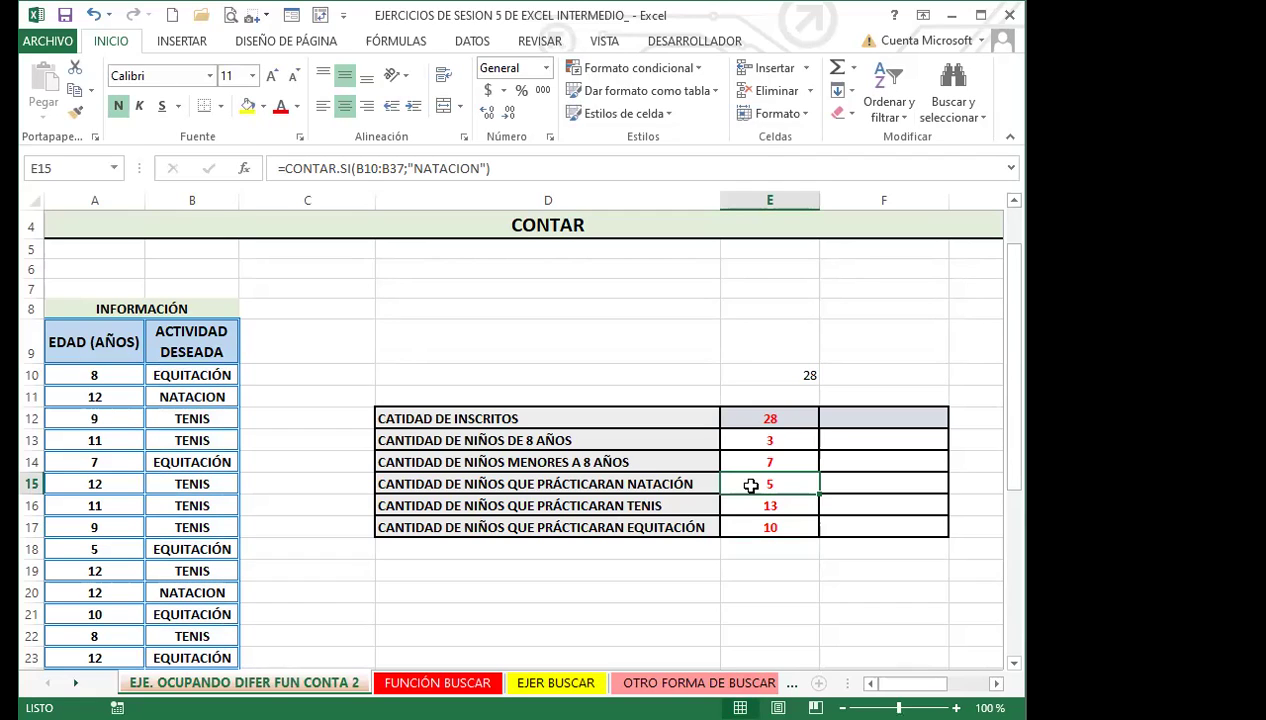
{"action": "left_click", "coordinate": [224, 395]}
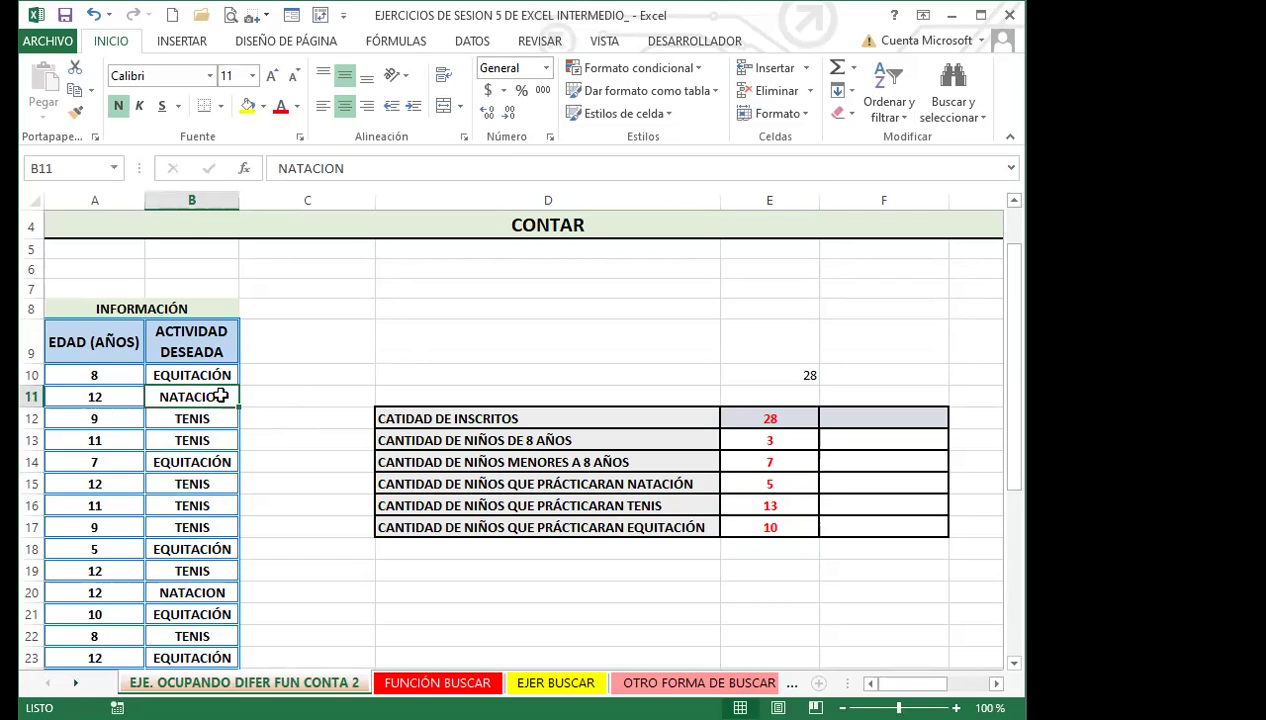
{"action": "left_click", "coordinate": [786, 481]}
{"action": "left_click", "coordinate": [788, 527]}
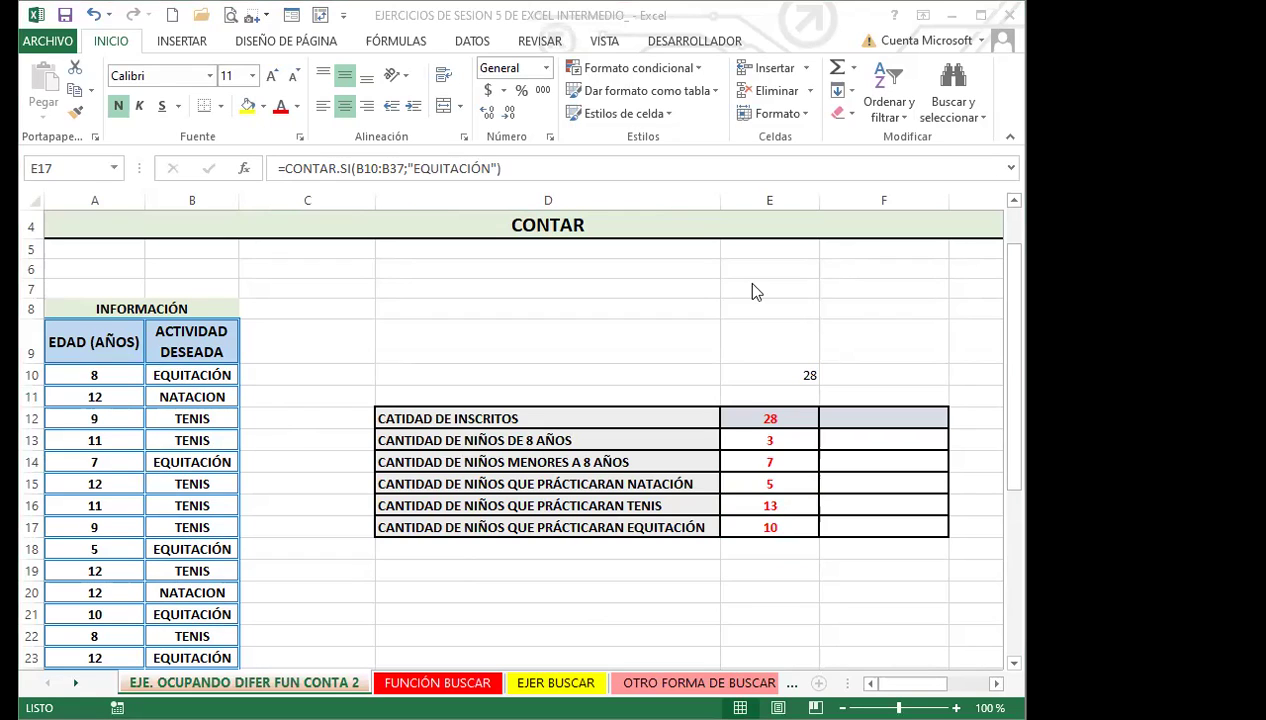
{"action": "left_click", "coordinate": [790, 528]}
{"action": "left_click", "coordinate": [632, 592]}
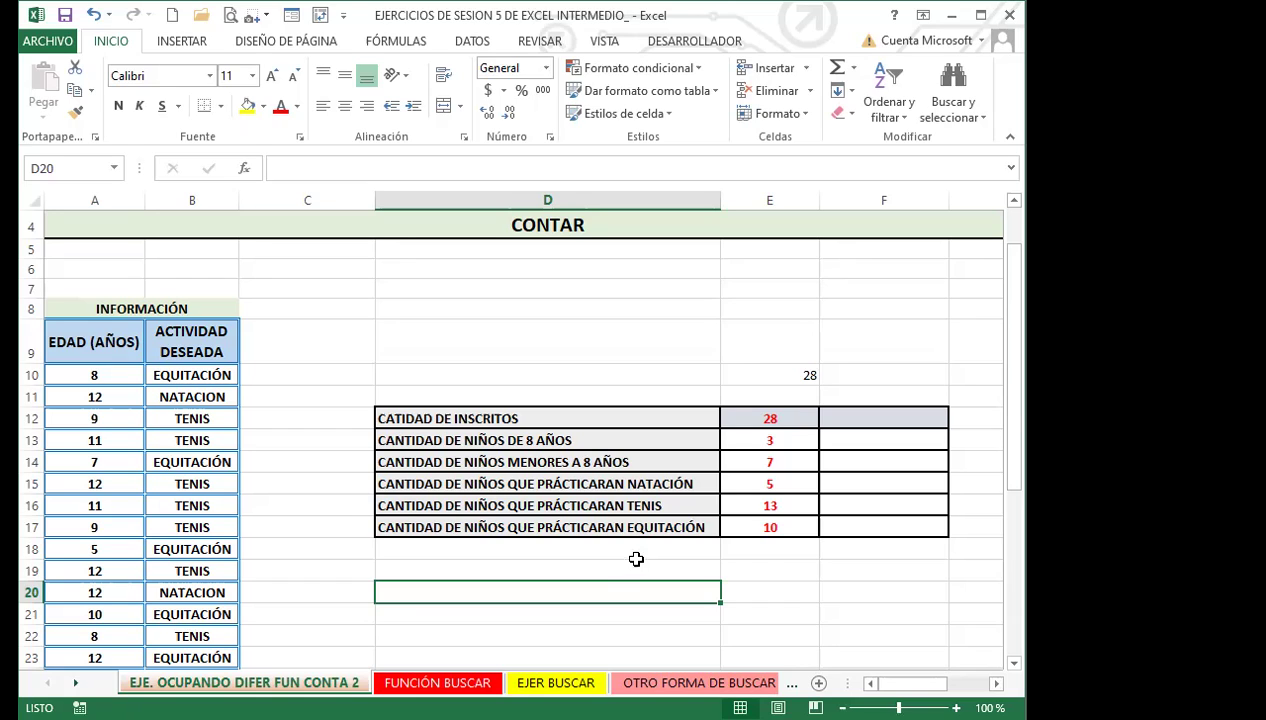
{"action": "left_click", "coordinate": [750, 526]}
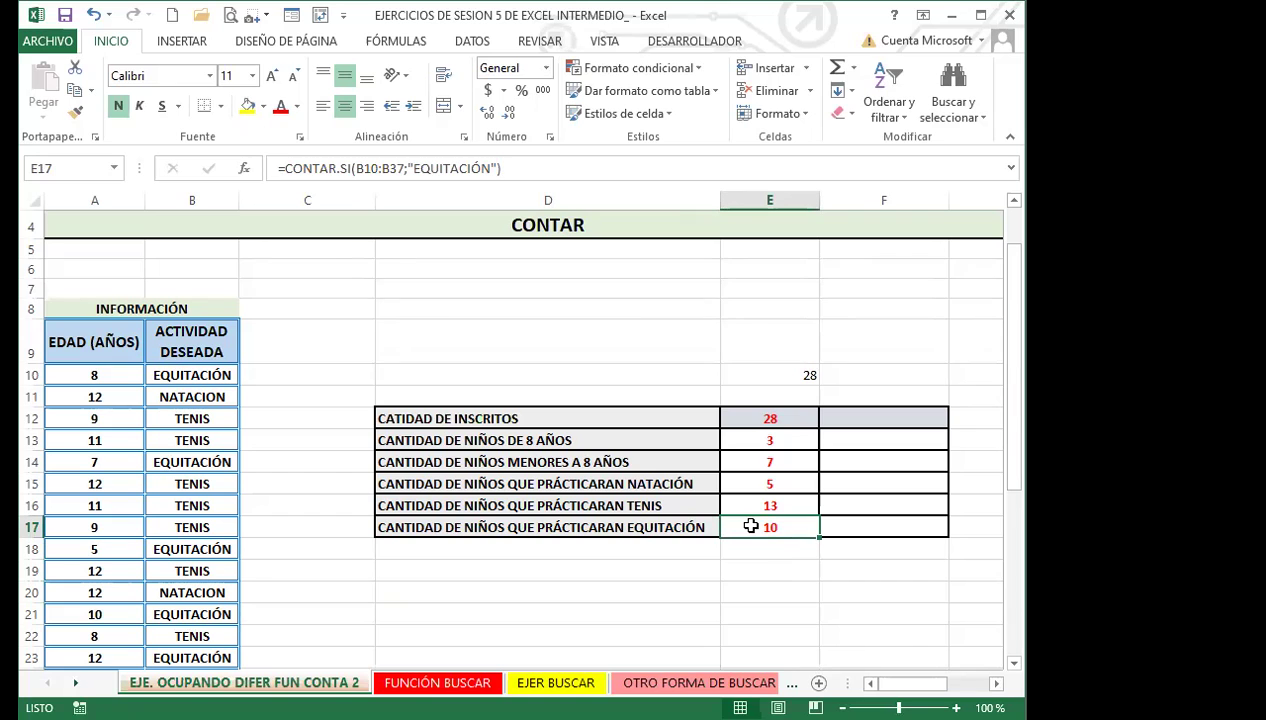
Step: Open the FUNCIÓN BUSCAR sheet and start a BUSCAR formula in N9 for the article name
{"action": "left_click", "coordinate": [425, 684]}
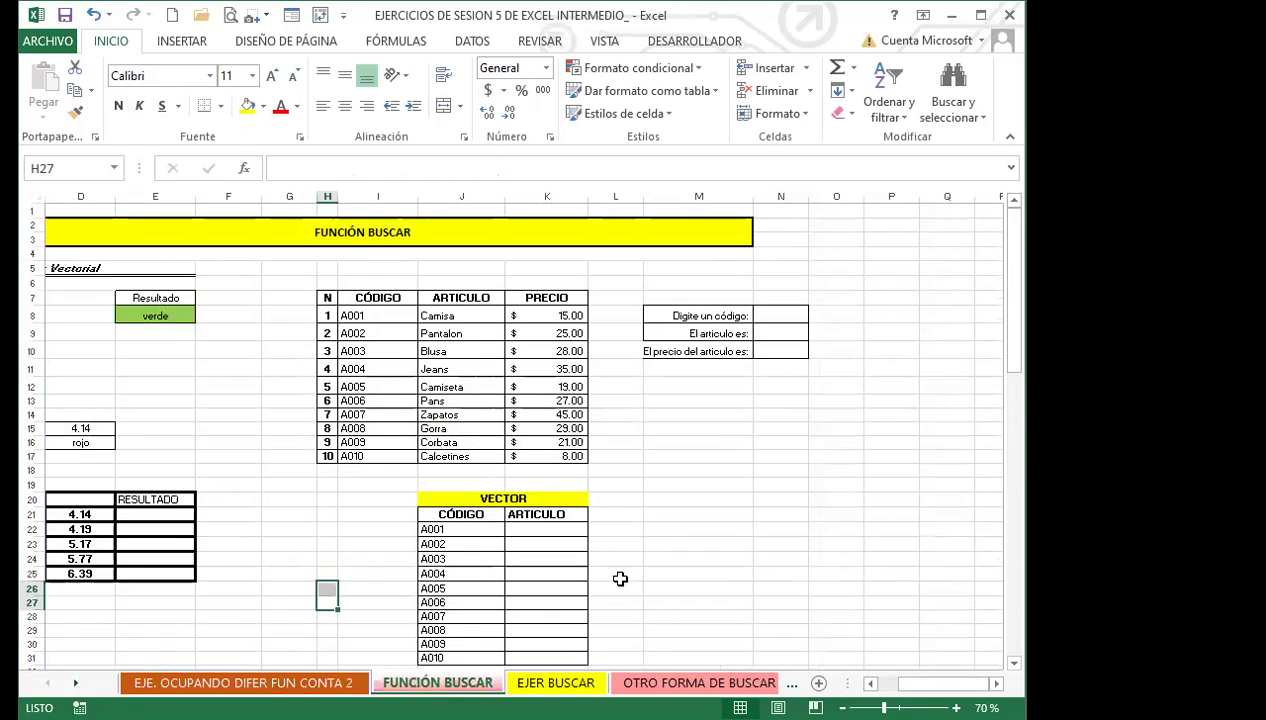
{"action": "left_click", "coordinate": [666, 531]}
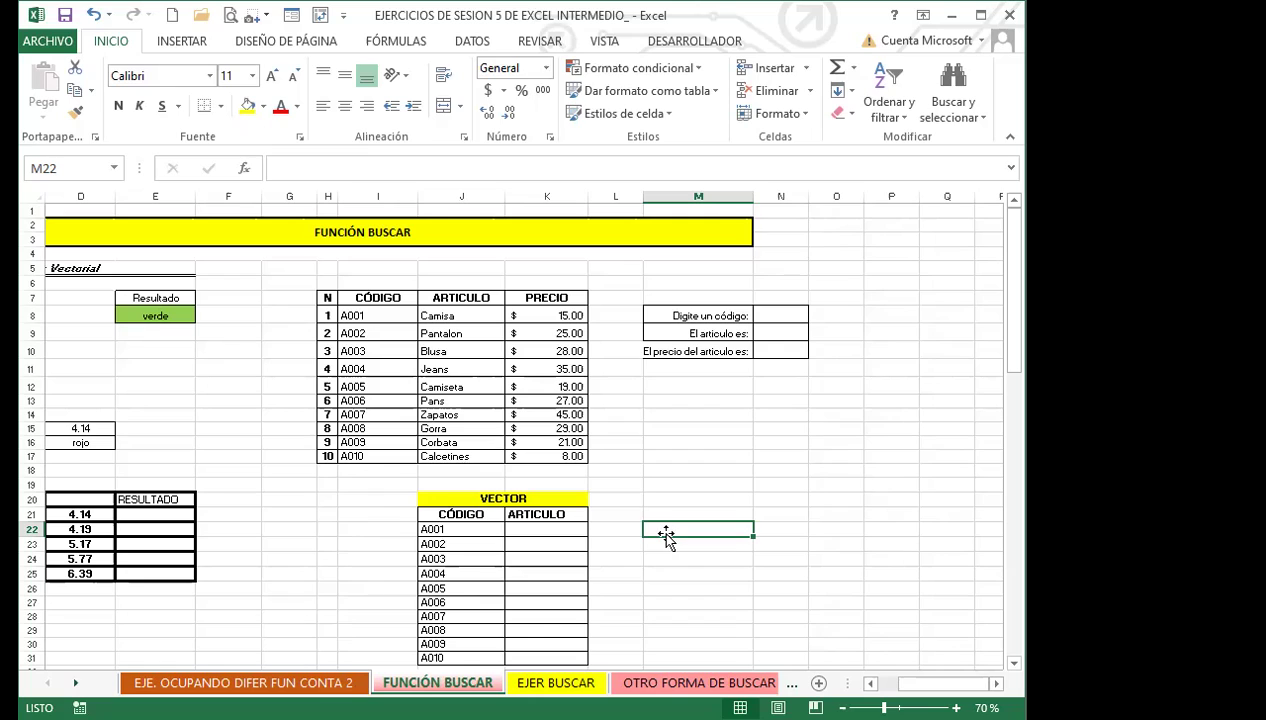
{"action": "left_click", "coordinate": [790, 313]}
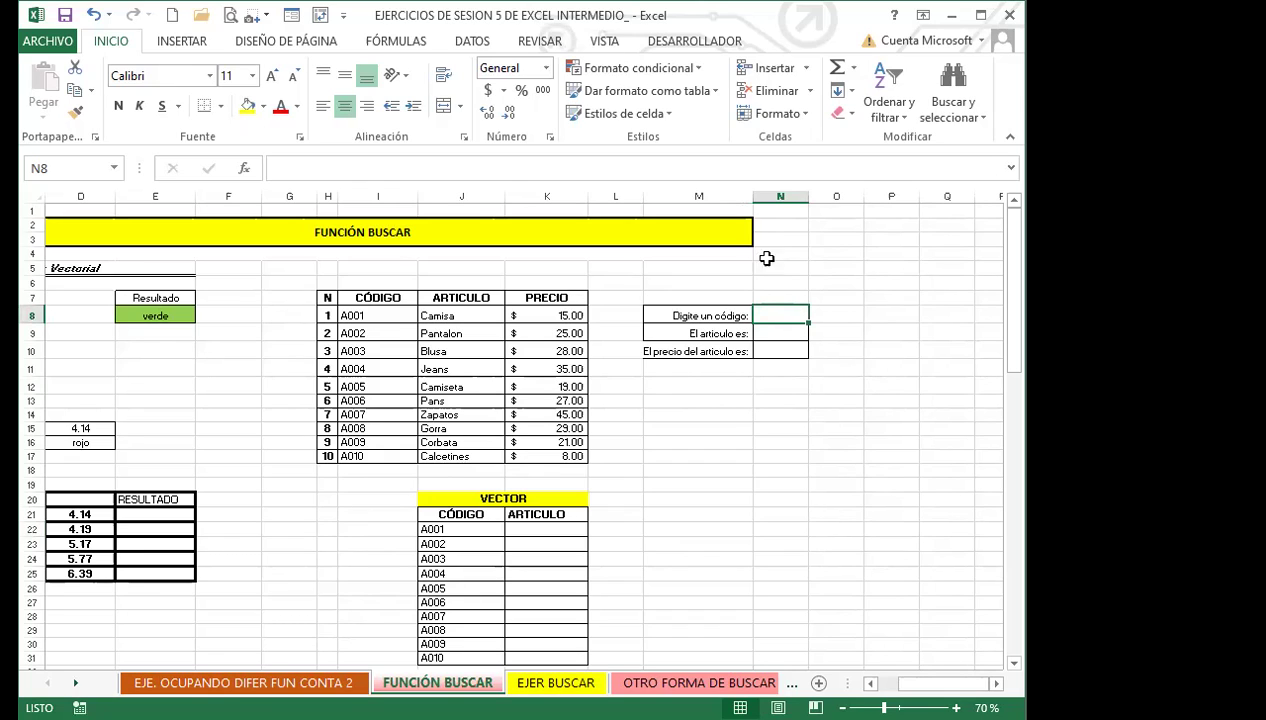
{"action": "left_click", "coordinate": [775, 332]}
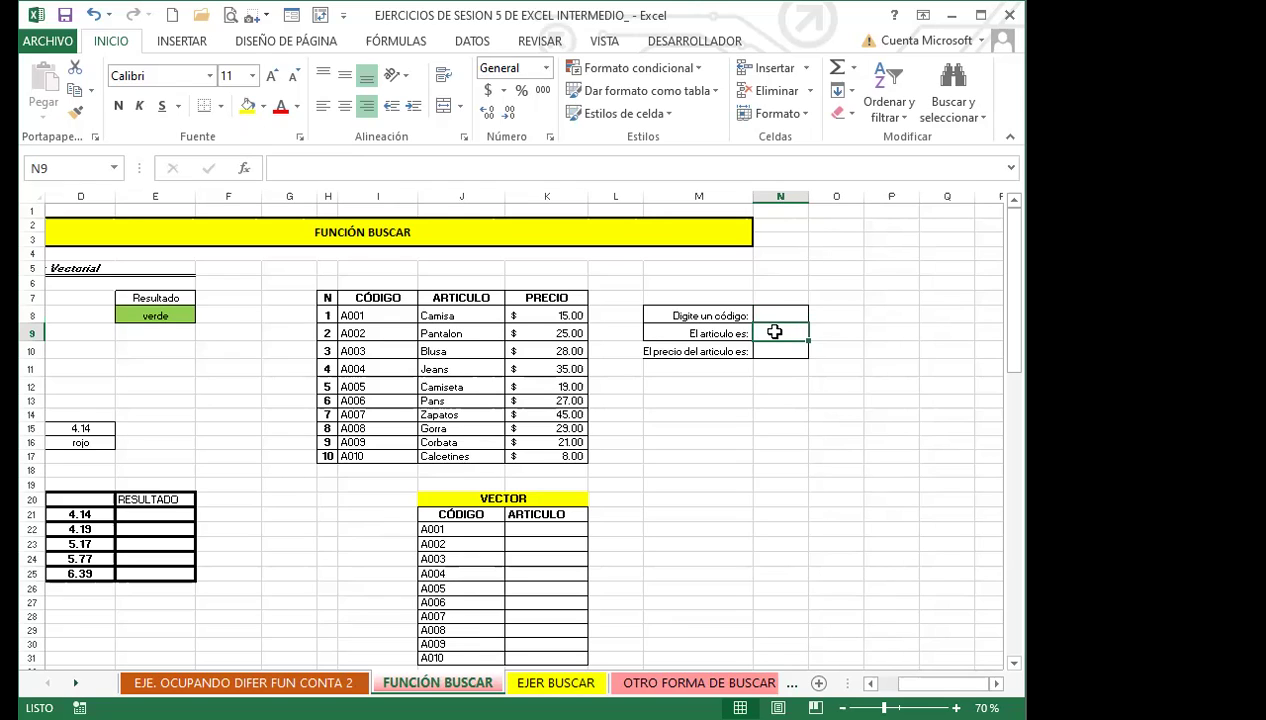
{"action": "type", "text": "="}
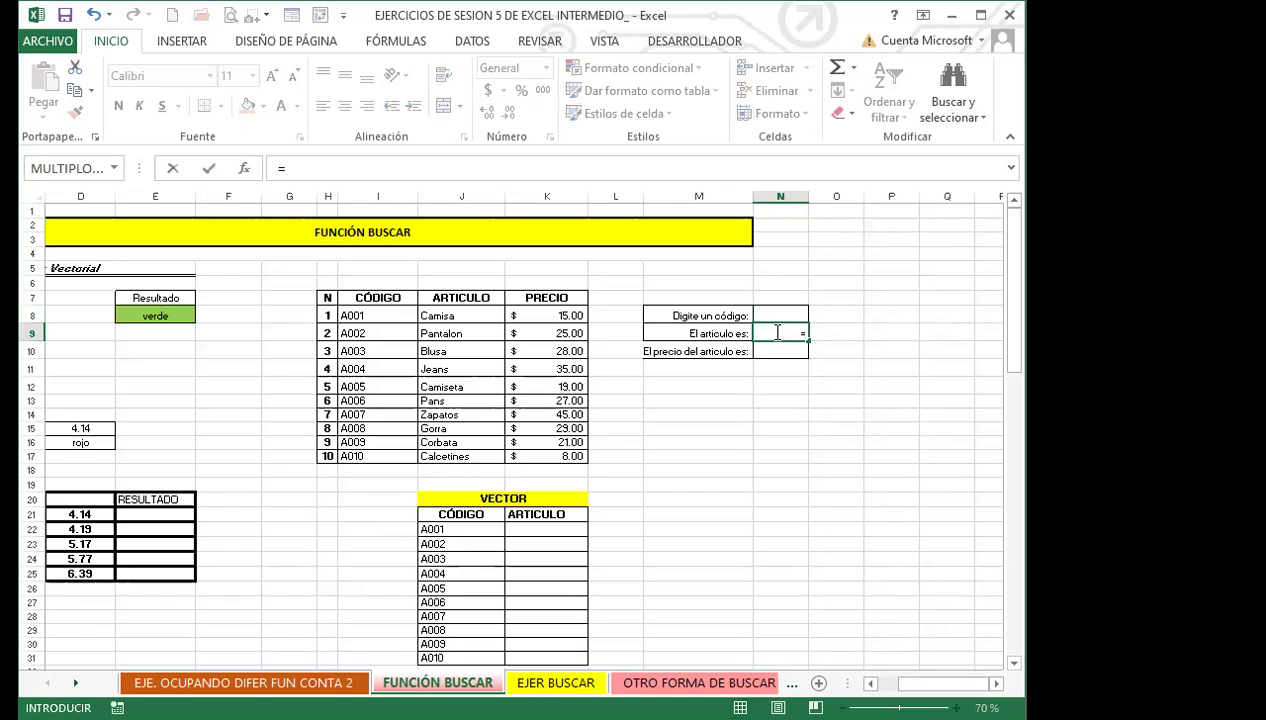
{"action": "type", "text": "BUSCAR"}
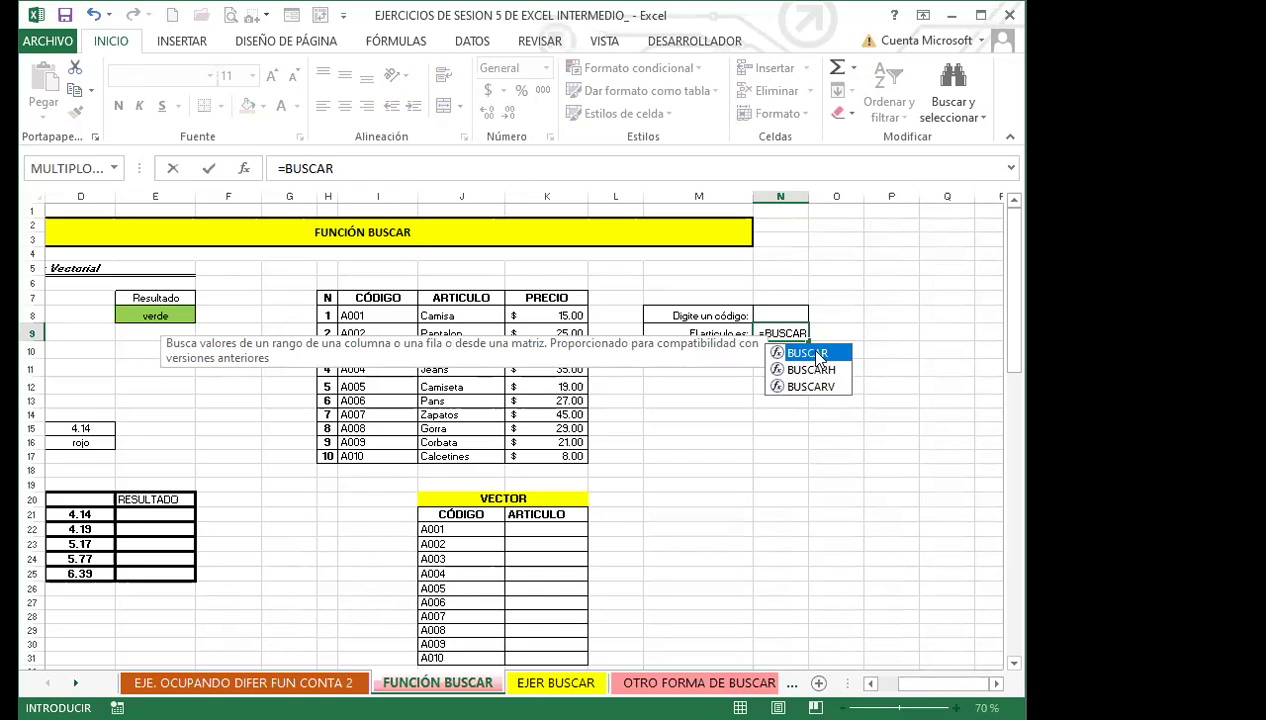
{"action": "key", "text": "Tab"}
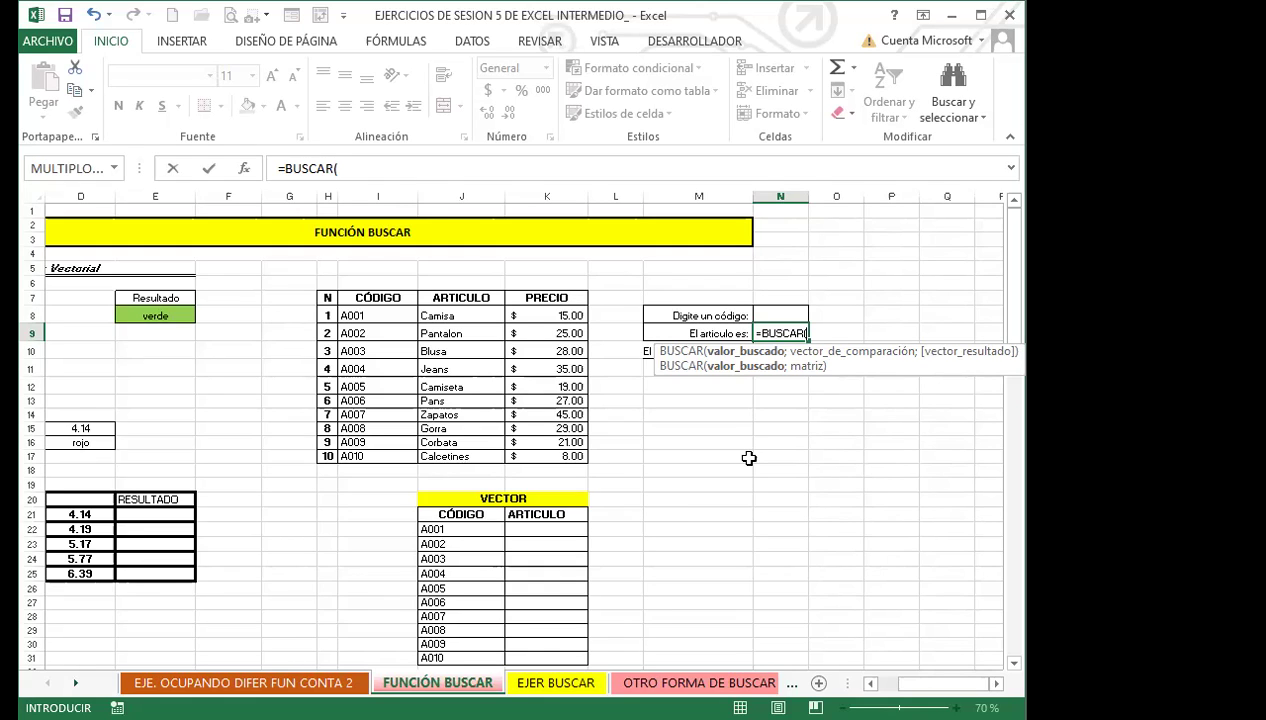
Step: Complete the N9 formula with lookup value N8 and the code and article range I7:J17, and select the code cell N8
{"action": "left_click", "coordinate": [781, 312]}
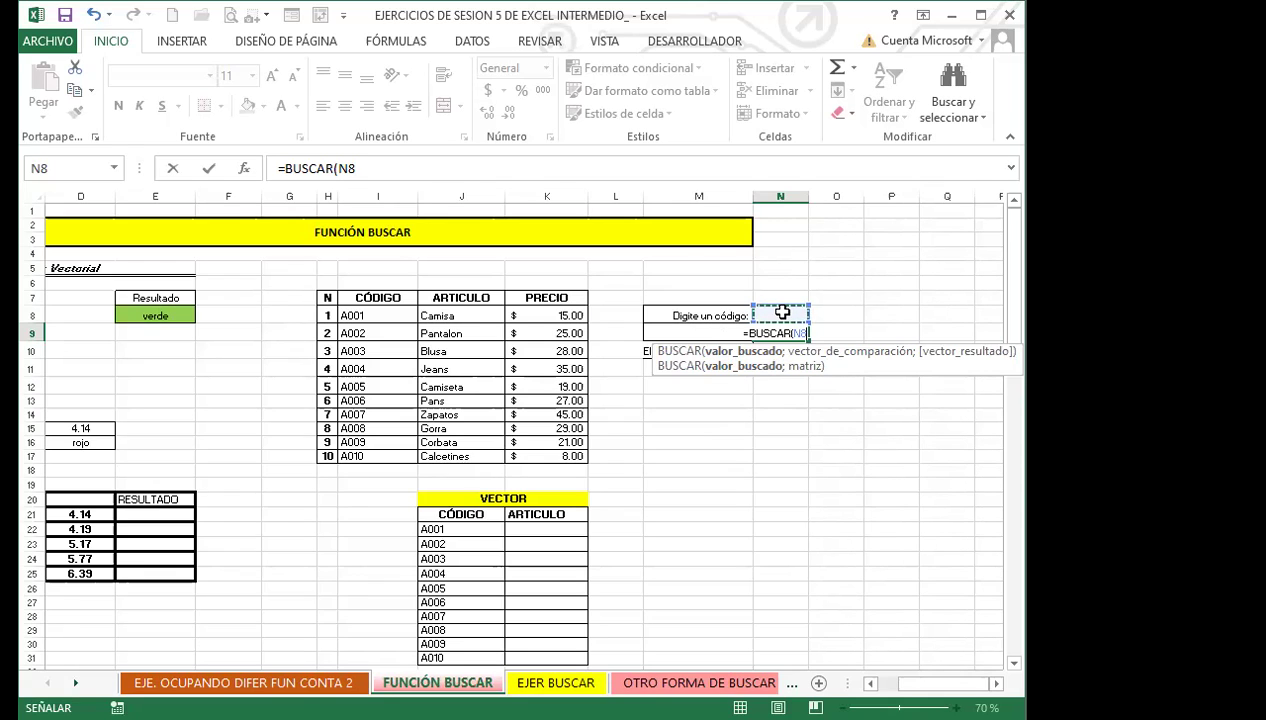
{"action": "type", "text": ";"}
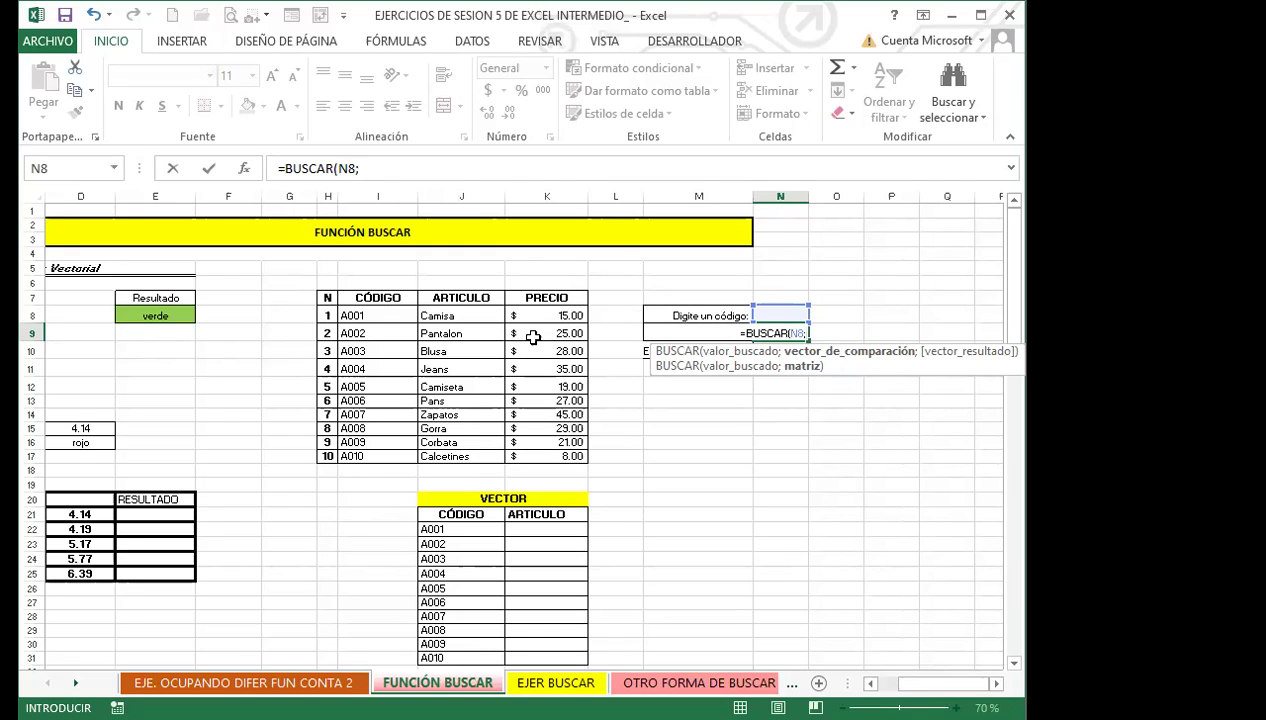
{"action": "left_click", "coordinate": [384, 300]}
{"action": "left_click_drag", "start_coordinate": [386, 310], "coordinate": [481, 455]}
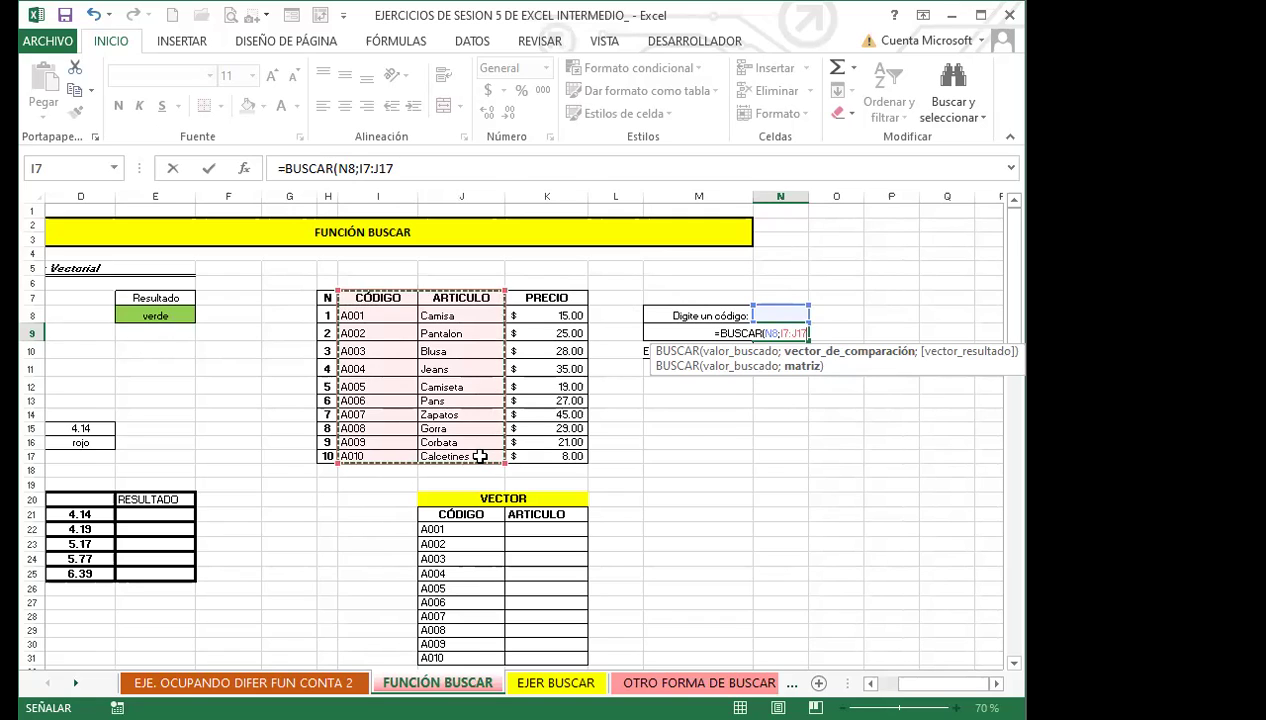
{"action": "key", "text": "Return"}
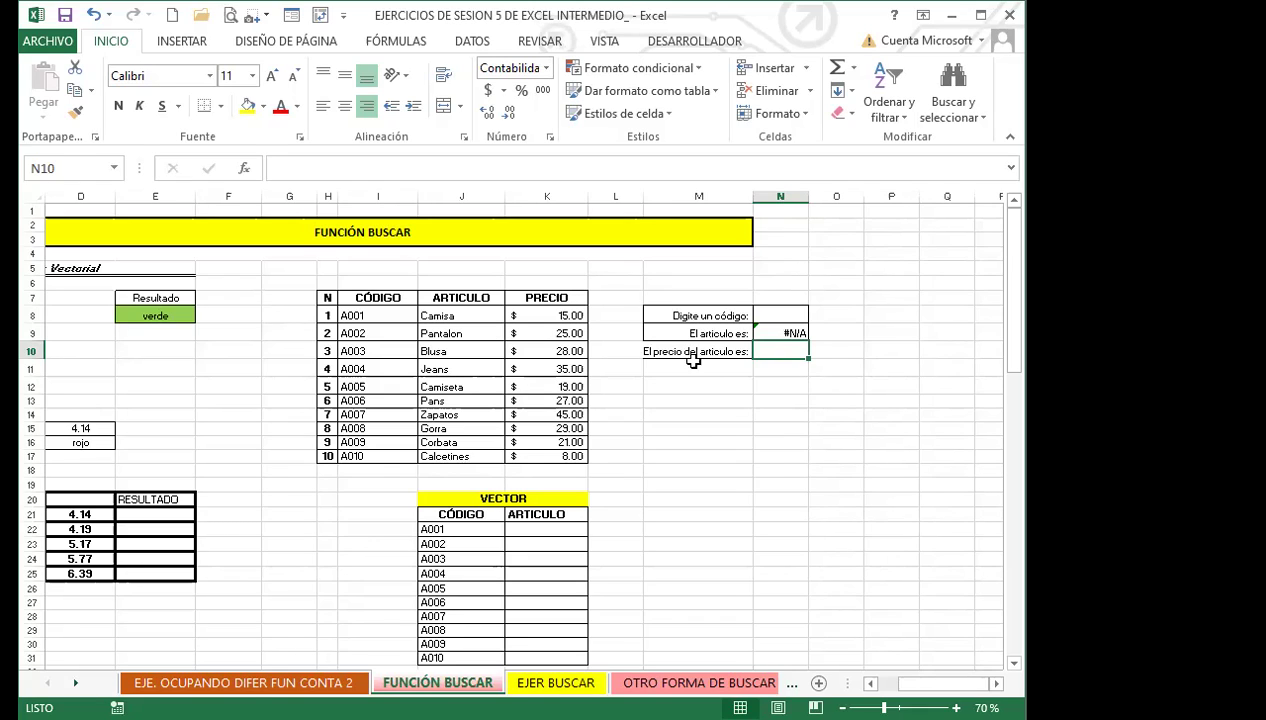
{"action": "left_click", "coordinate": [790, 313]}
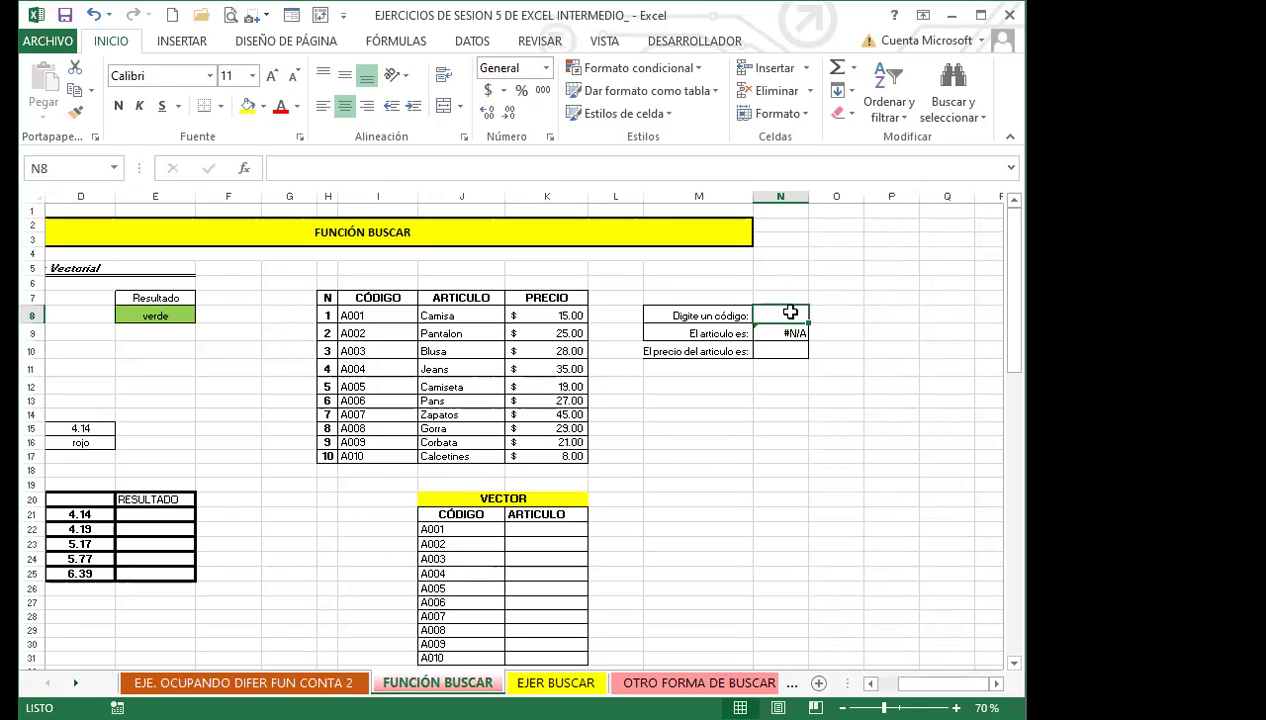
Step: Enter the code A001 in N8 and inspect the references used by the BUSCAR formula in N9
{"action": "type", "text": "A001"}
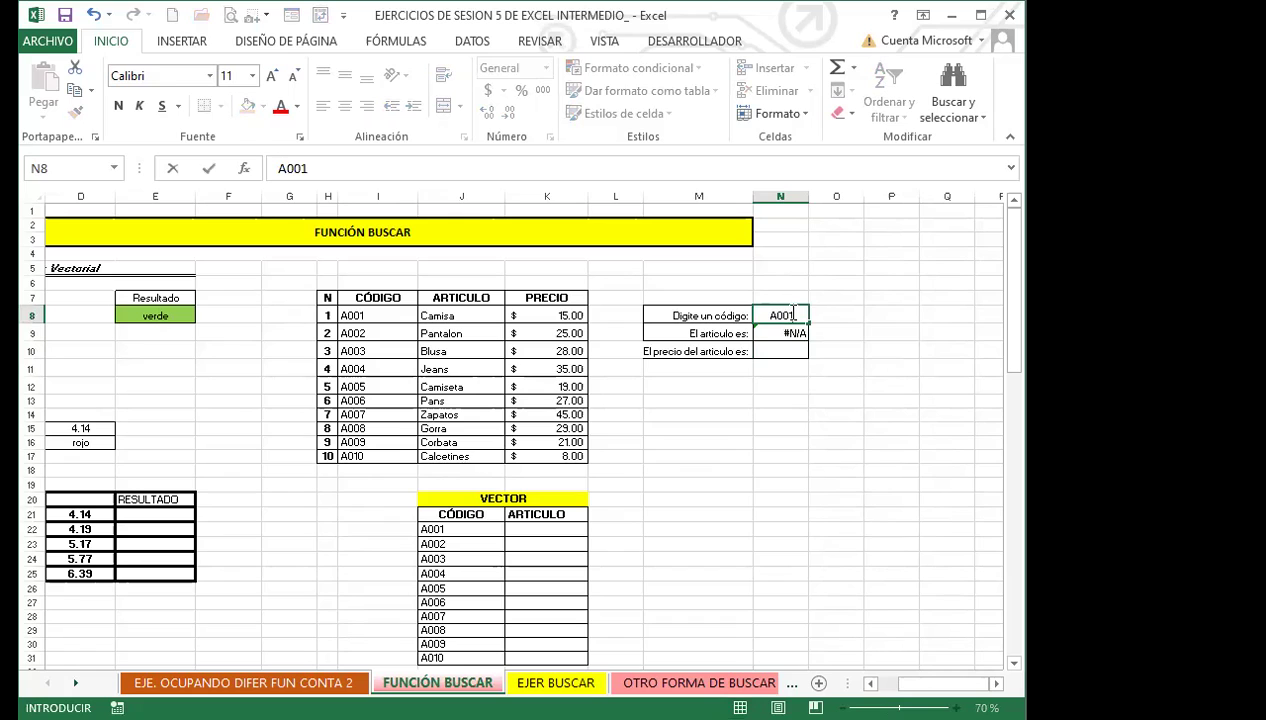
{"action": "key", "text": "Return"}
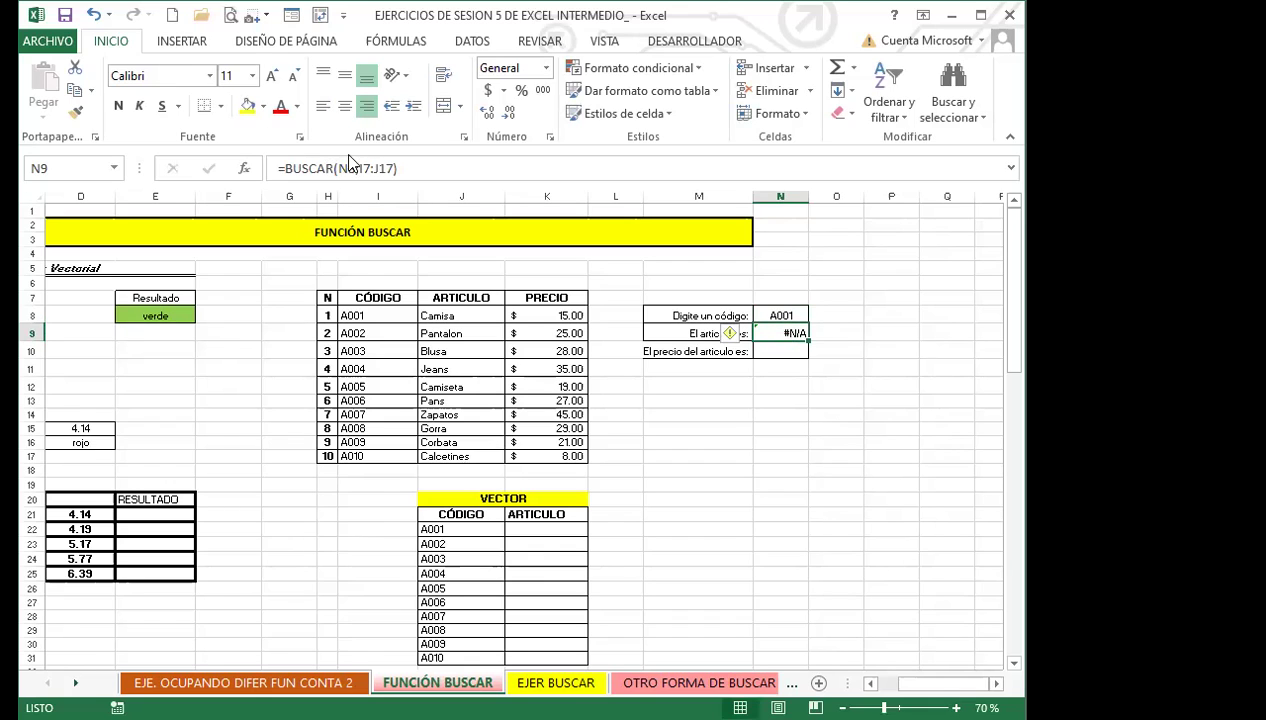
{"action": "left_click", "coordinate": [391, 167]}
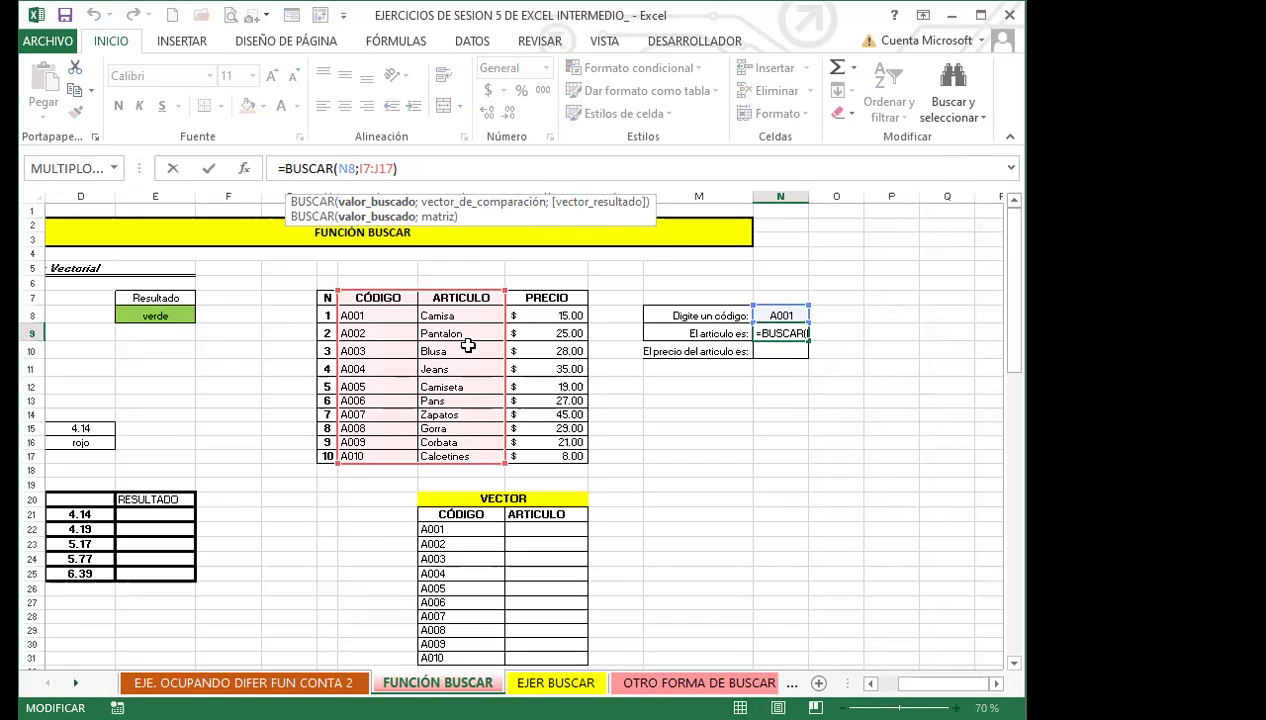
{"action": "key", "text": "Return"}
{"action": "left_click", "coordinate": [780, 331]}
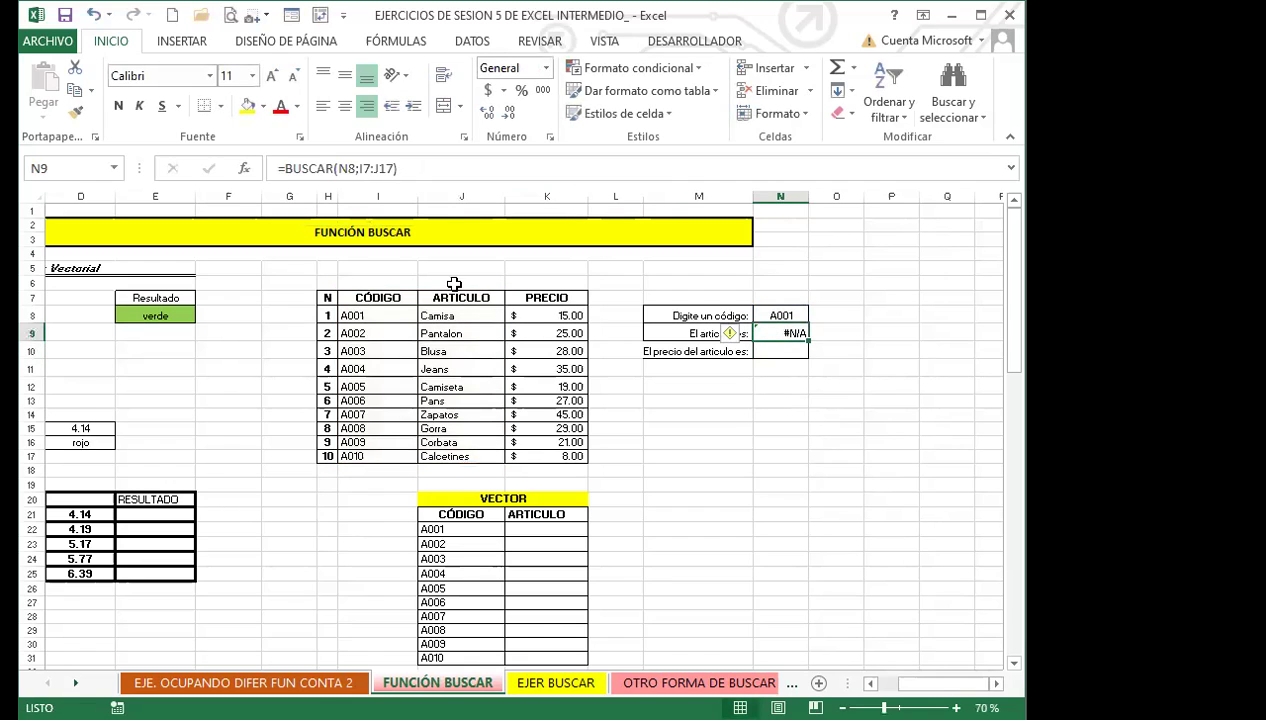
Step: Change the search range in the N9 BUSCAR formula to I8:J17, leaving out the header row
{"action": "left_click", "coordinate": [394, 169]}
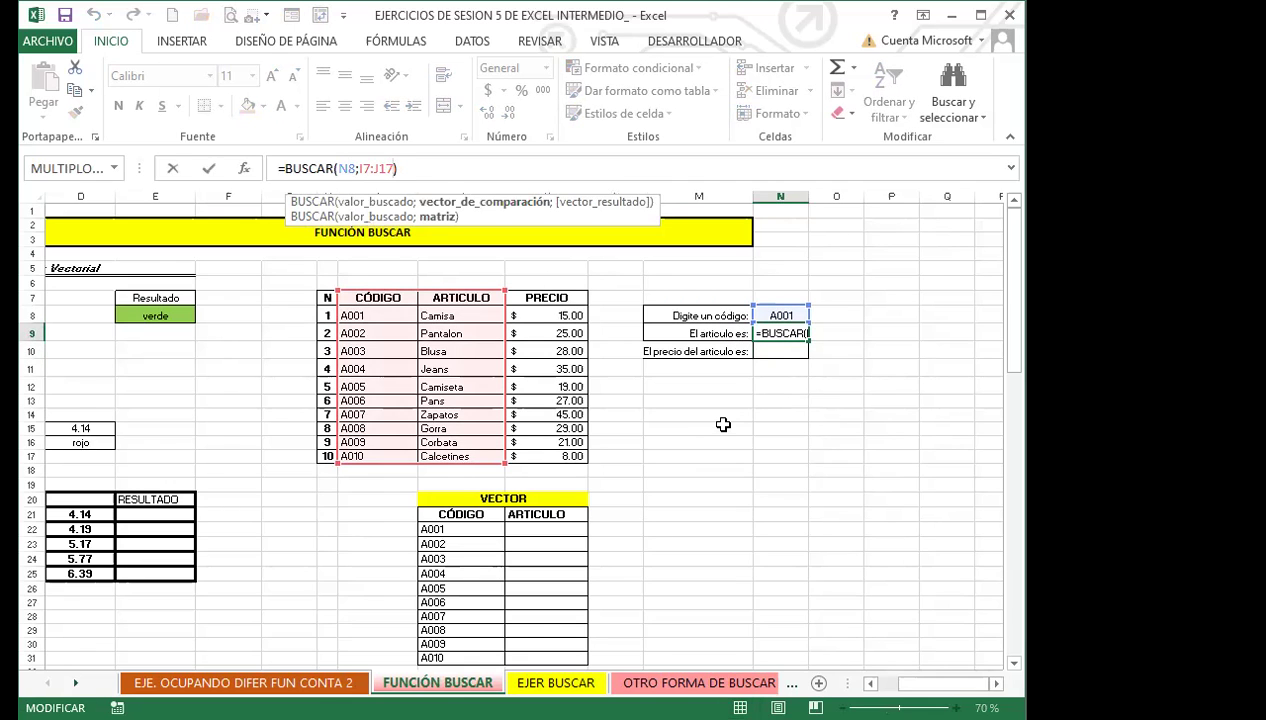
{"action": "key", "text": "BackSpace"}
{"action": "key", "text": "BackSpace"}
{"action": "key", "text": "BackSpace"}
{"action": "key", "text": "BackSpace"}
{"action": "key", "text": "BackSpace"}
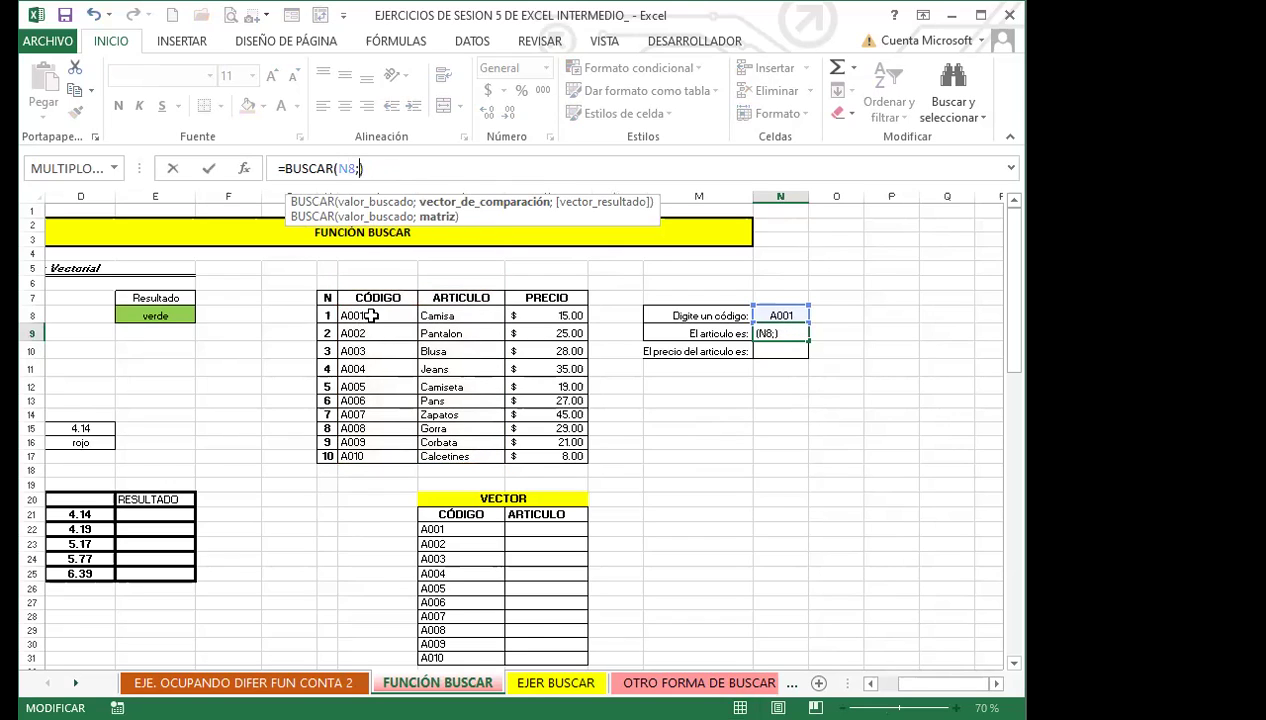
{"action": "left_click", "coordinate": [412, 317]}
{"action": "type", "text": ":J17"}
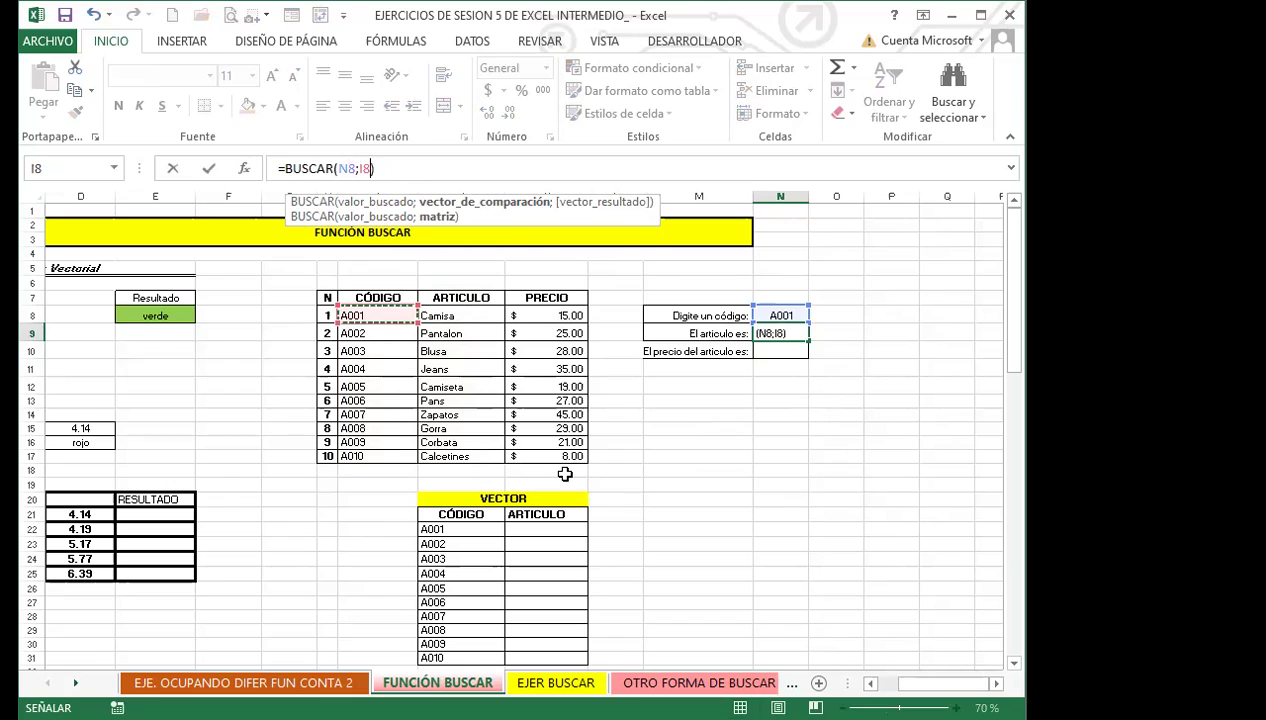
{"action": "key", "text": "Return"}
{"action": "left_click", "coordinate": [778, 333]}
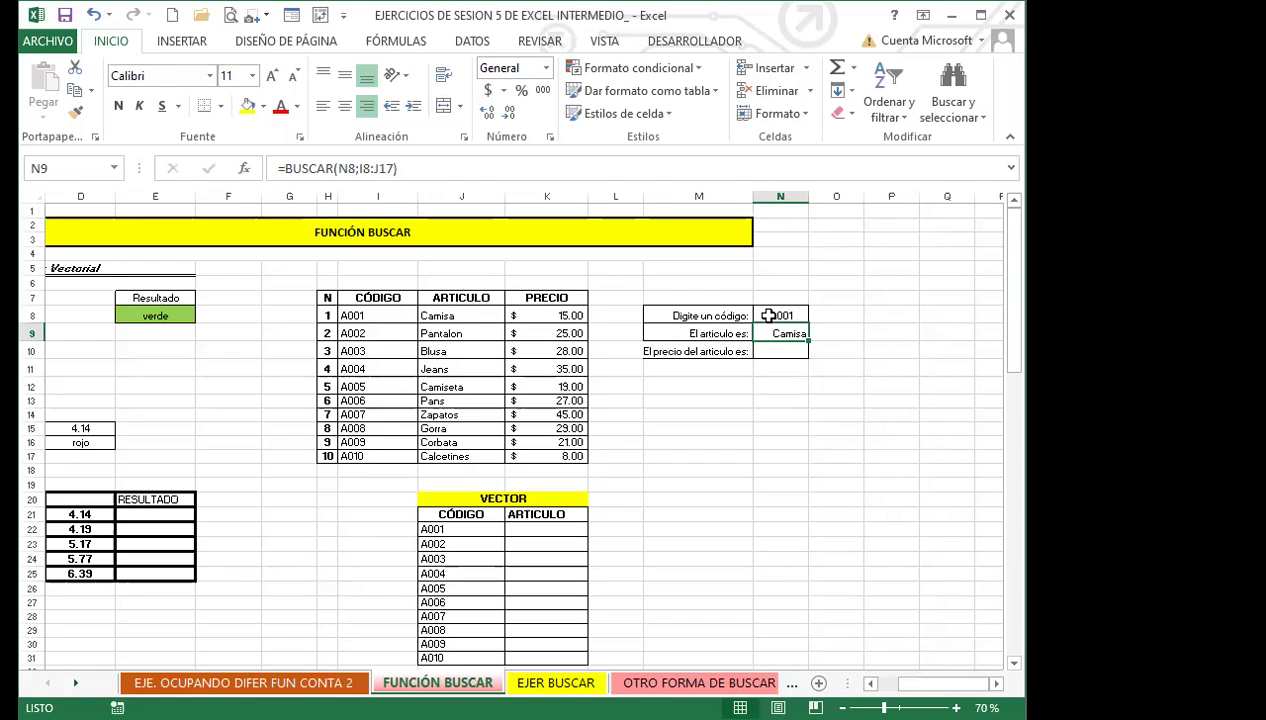
{"action": "left_click", "coordinate": [768, 316]}
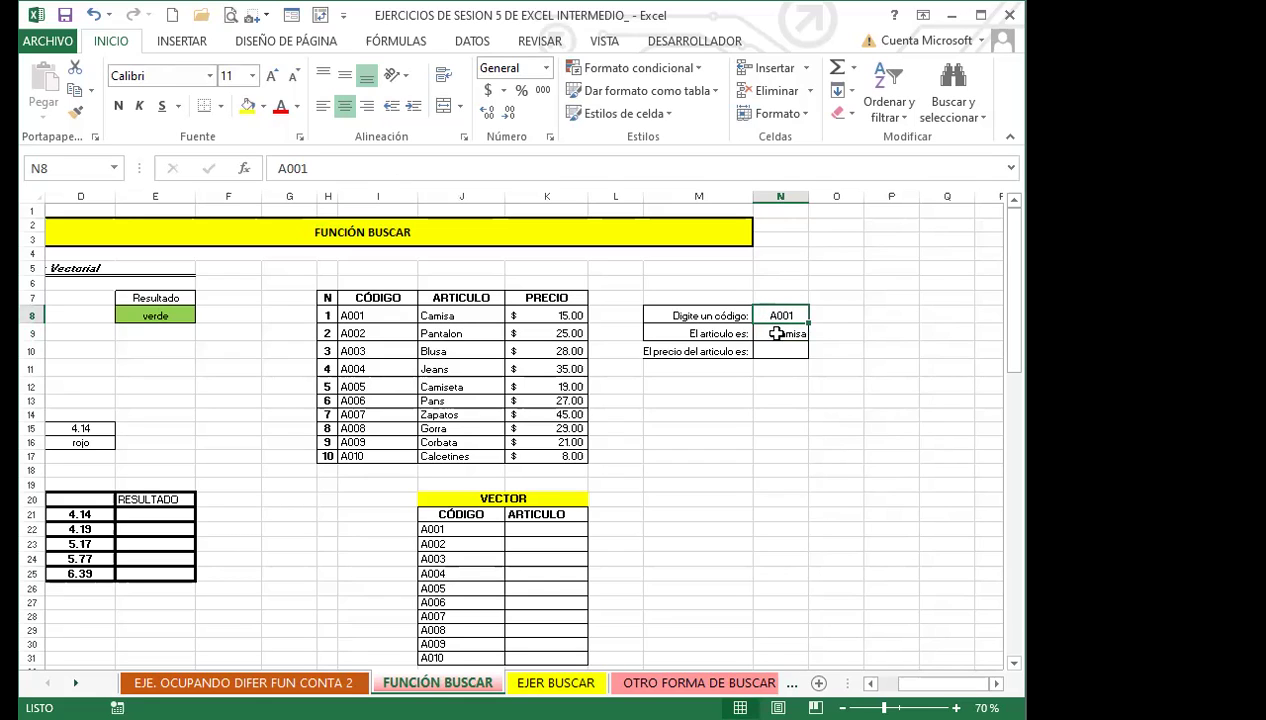
{"action": "left_click", "coordinate": [776, 334]}
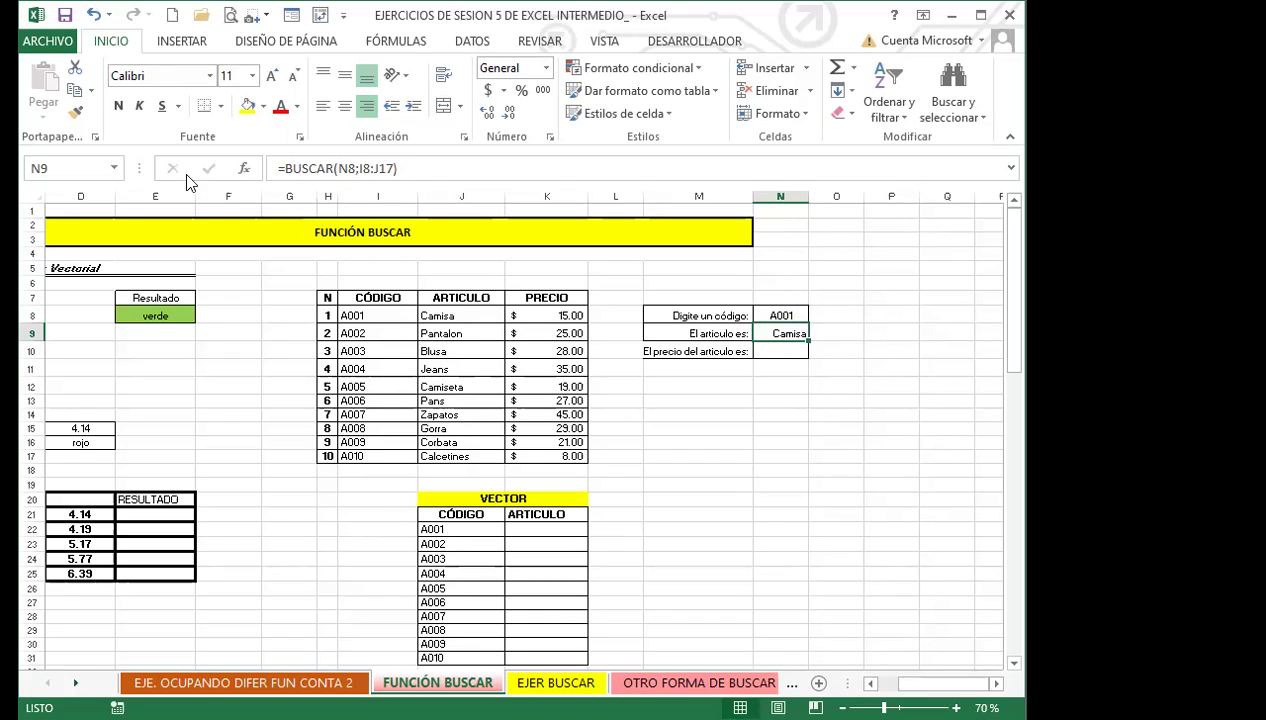
Step: Set the search range of the N9 formula back to I7:J17, including the header row
{"action": "left_click", "coordinate": [415, 165]}
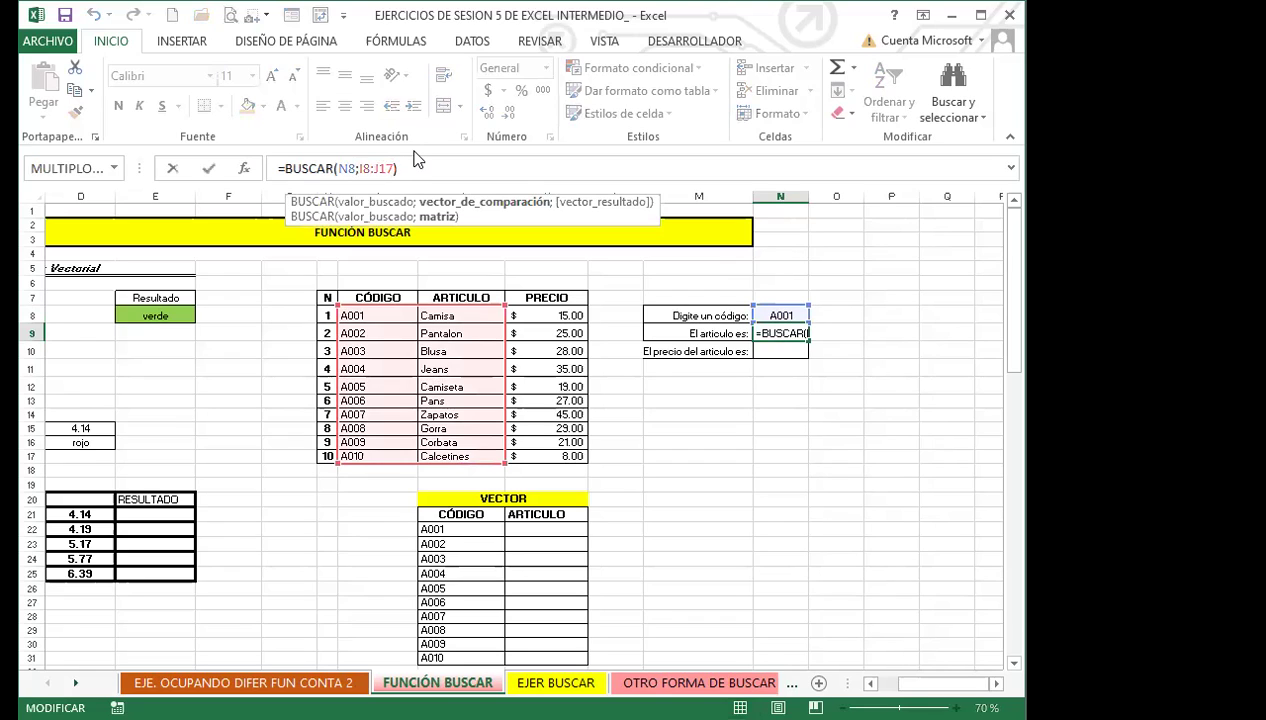
{"action": "key", "text": "BackSpace"}
{"action": "key", "text": "BackSpace"}
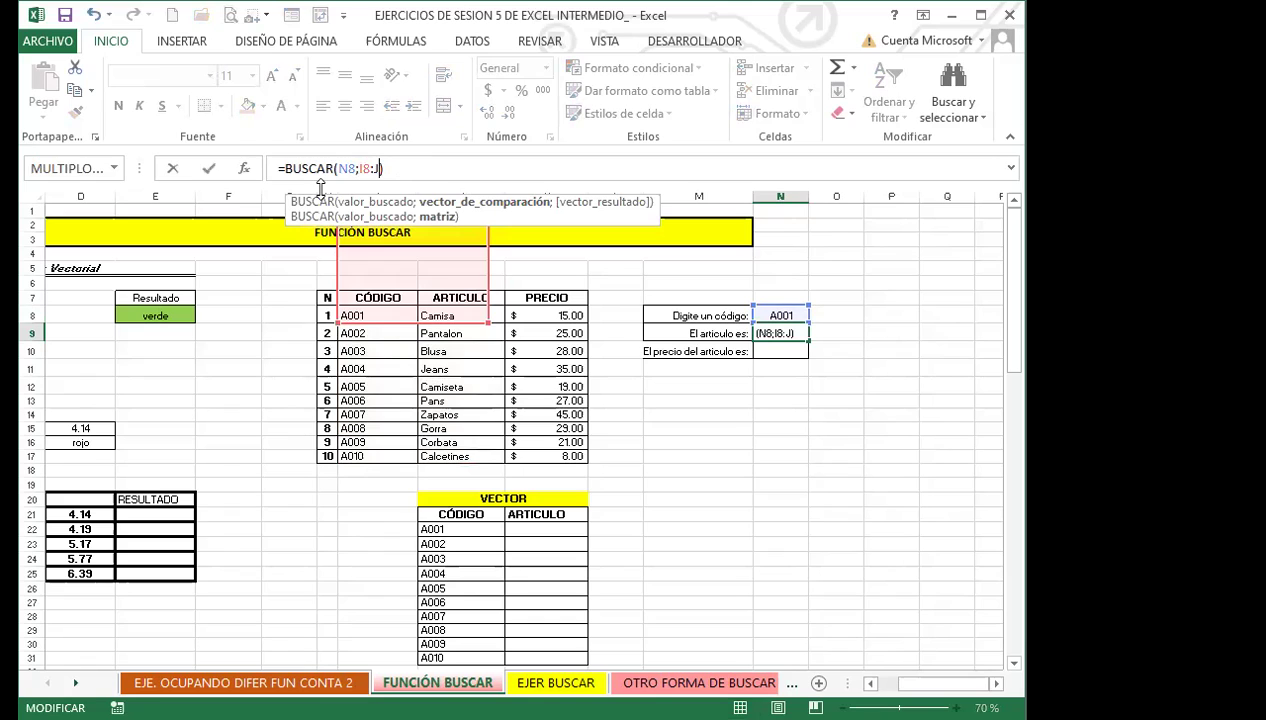
{"action": "key", "text": "BackSpace"}
{"action": "key", "text": "BackSpace"}
{"action": "key", "text": "BackSpace"}
{"action": "key", "text": "BackSpace"}
{"action": "left_click", "coordinate": [385, 302]}
{"action": "left_click", "coordinate": [454, 458], "text": "shift"}
{"action": "key", "text": "BackSpace"}
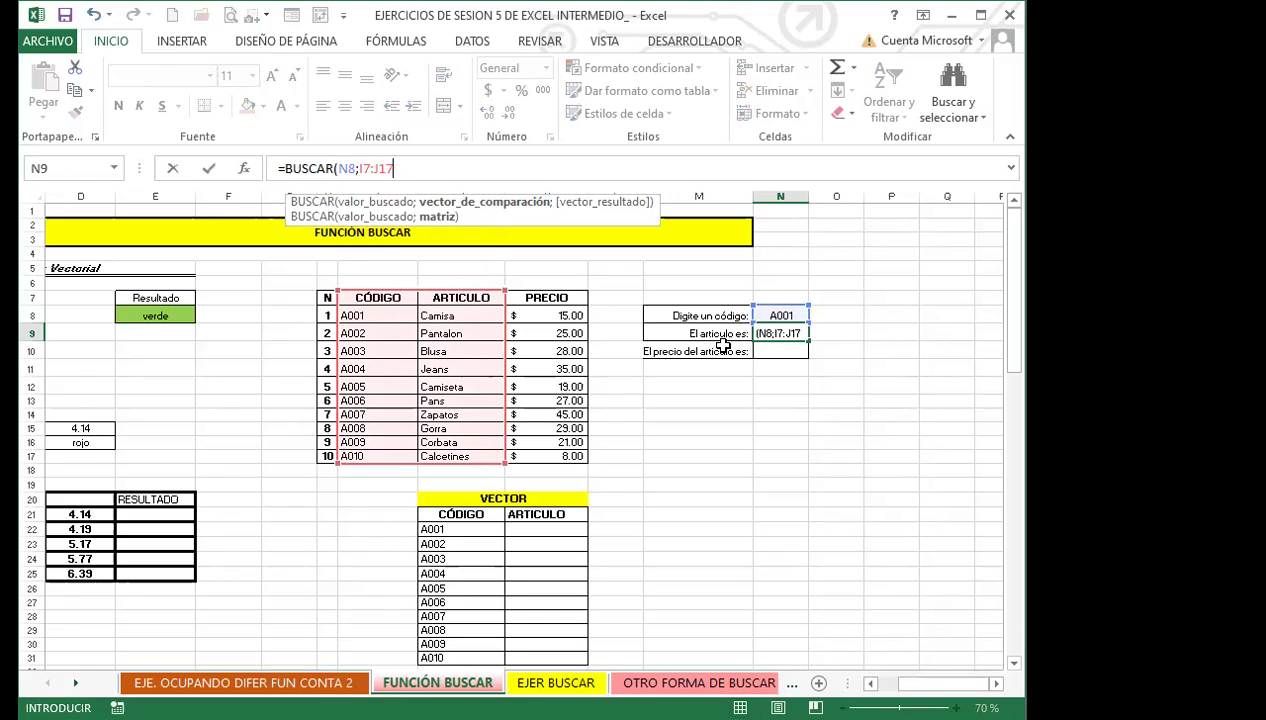
{"action": "key", "text": "Return"}
{"action": "left_click", "coordinate": [780, 333]}
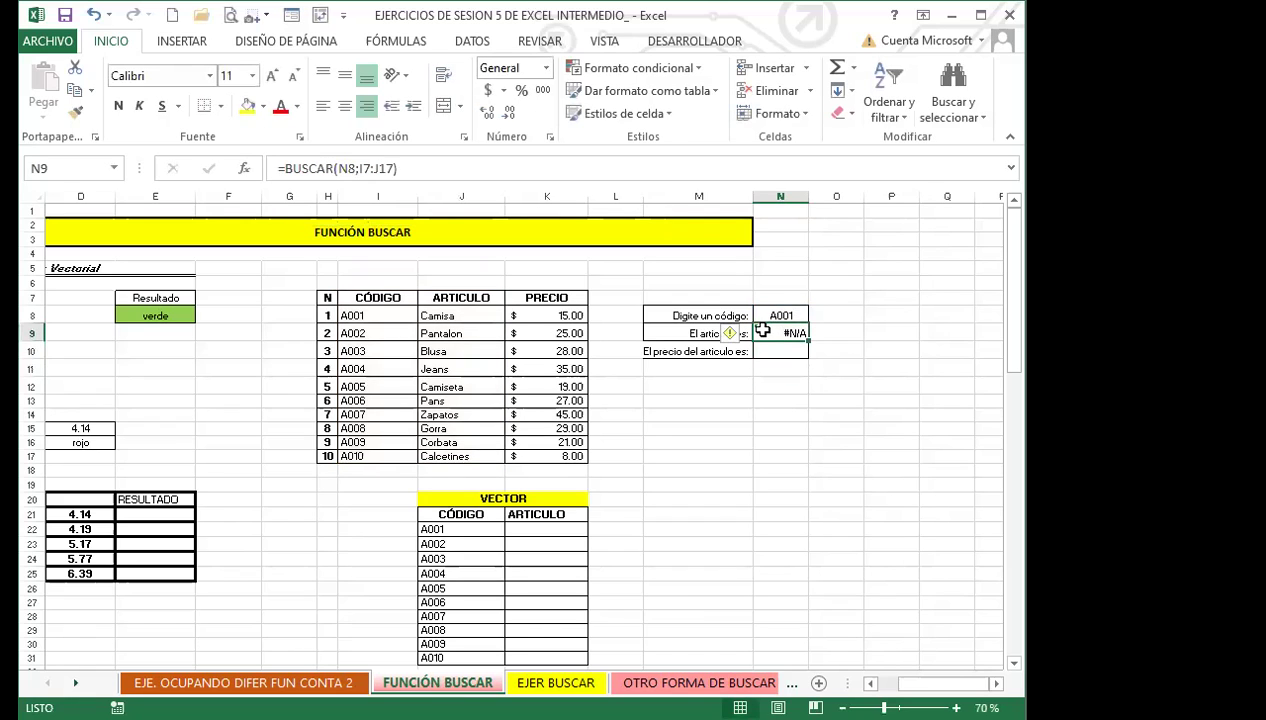
Step: Reselect I8:J17, from the first code to the last article, as the search range in the N9 formula
{"action": "left_click", "coordinate": [391, 170]}
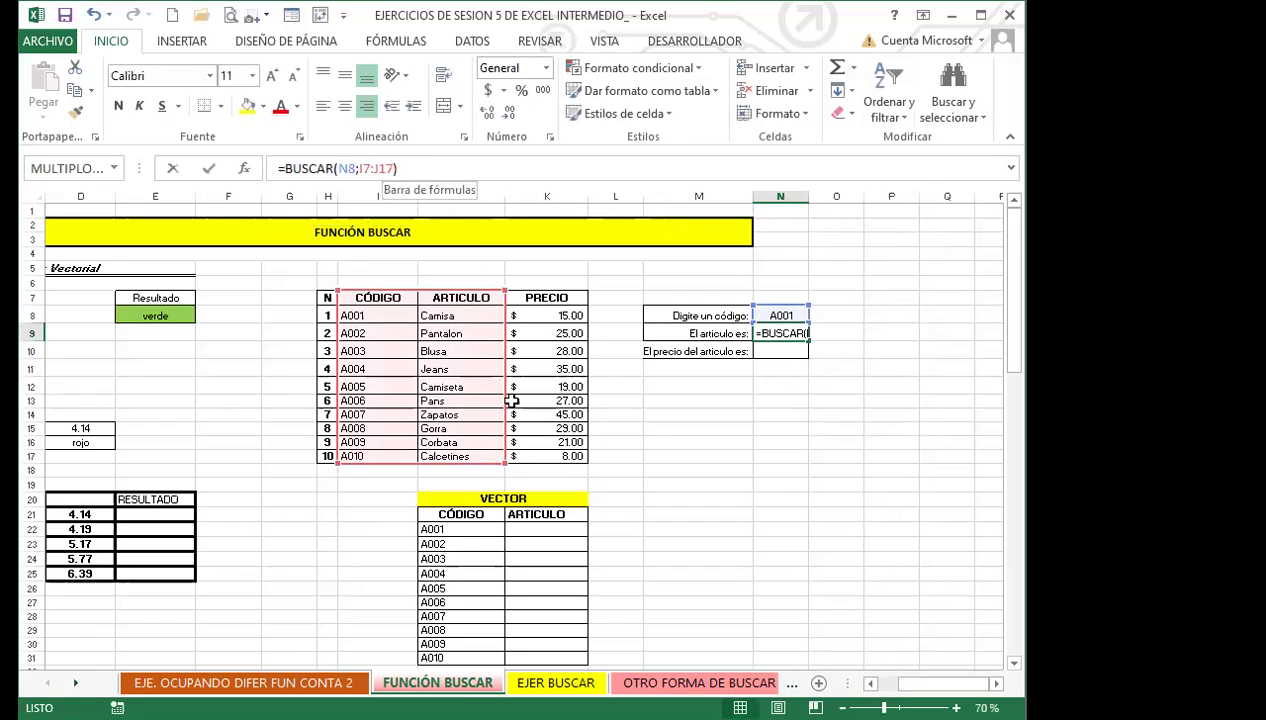
{"action": "left_click", "coordinate": [362, 314]}
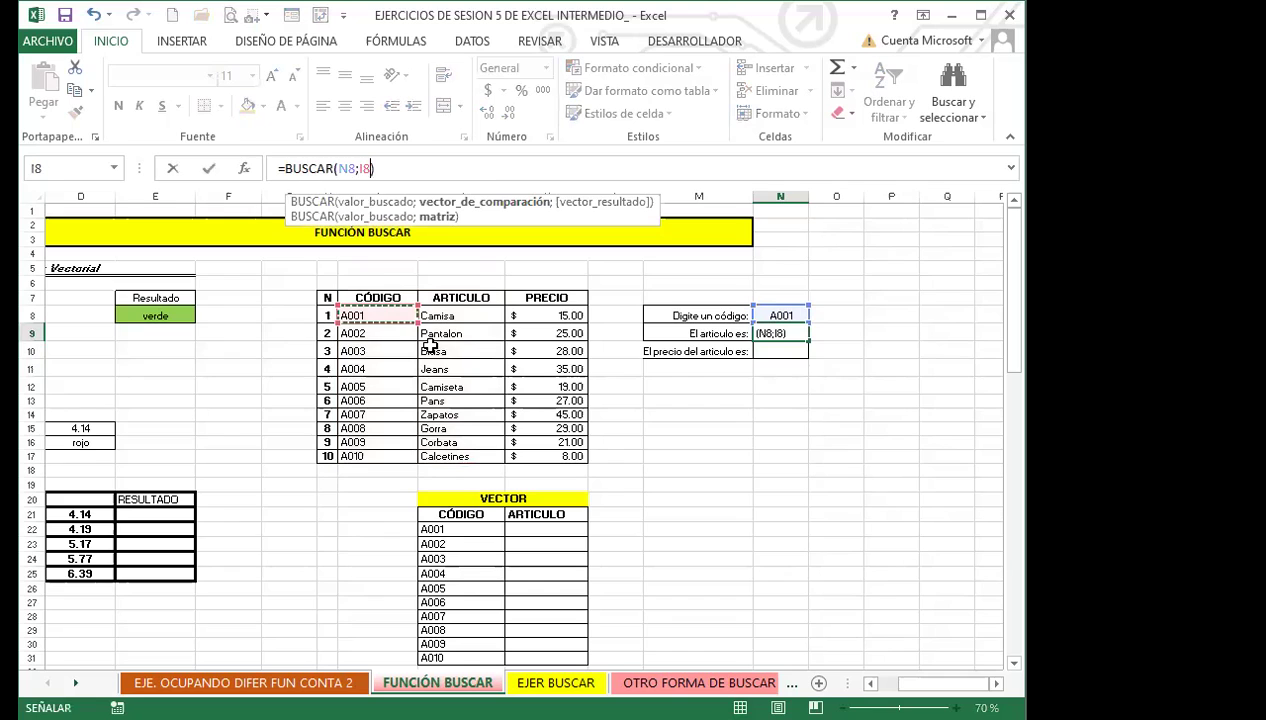
{"action": "left_click", "coordinate": [453, 457], "text": "shift"}
{"action": "key", "text": "Return"}
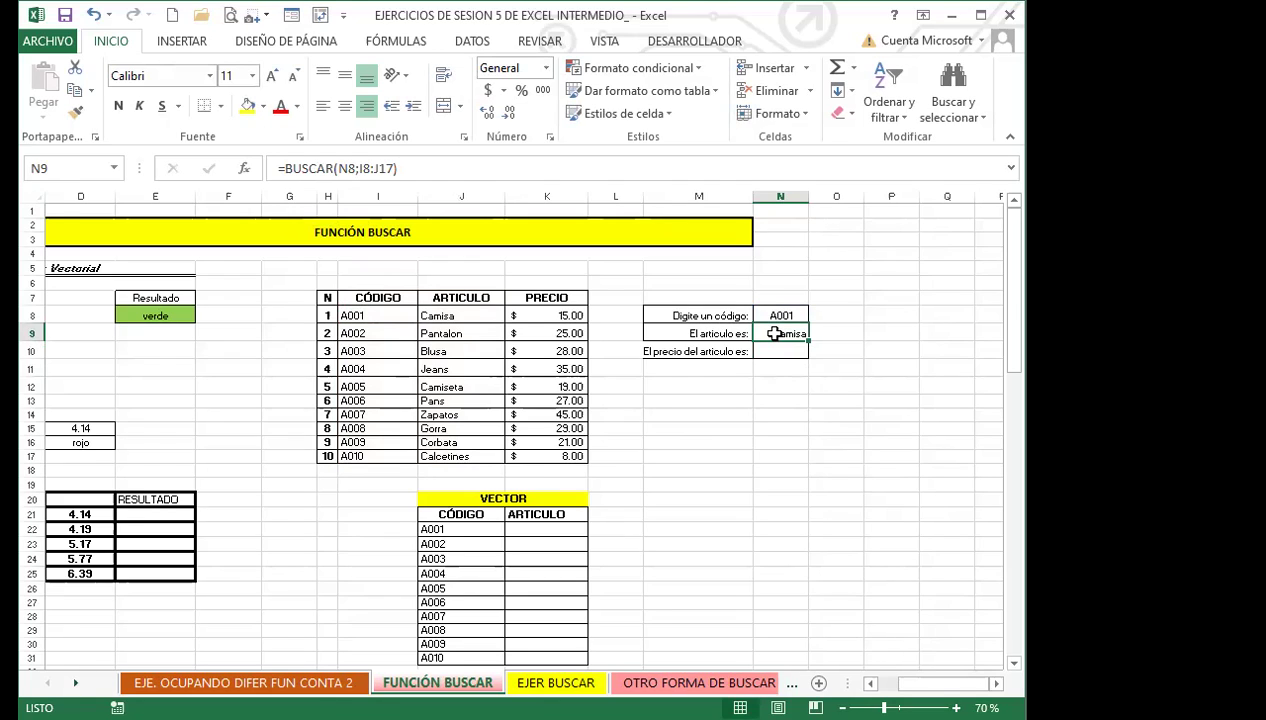
Step: Enter a BUSCAR formula in N10 for the price, with lookup value N8, comparison vector I8:I17 and result vector K8:K17
{"action": "left_click", "coordinate": [786, 358]}
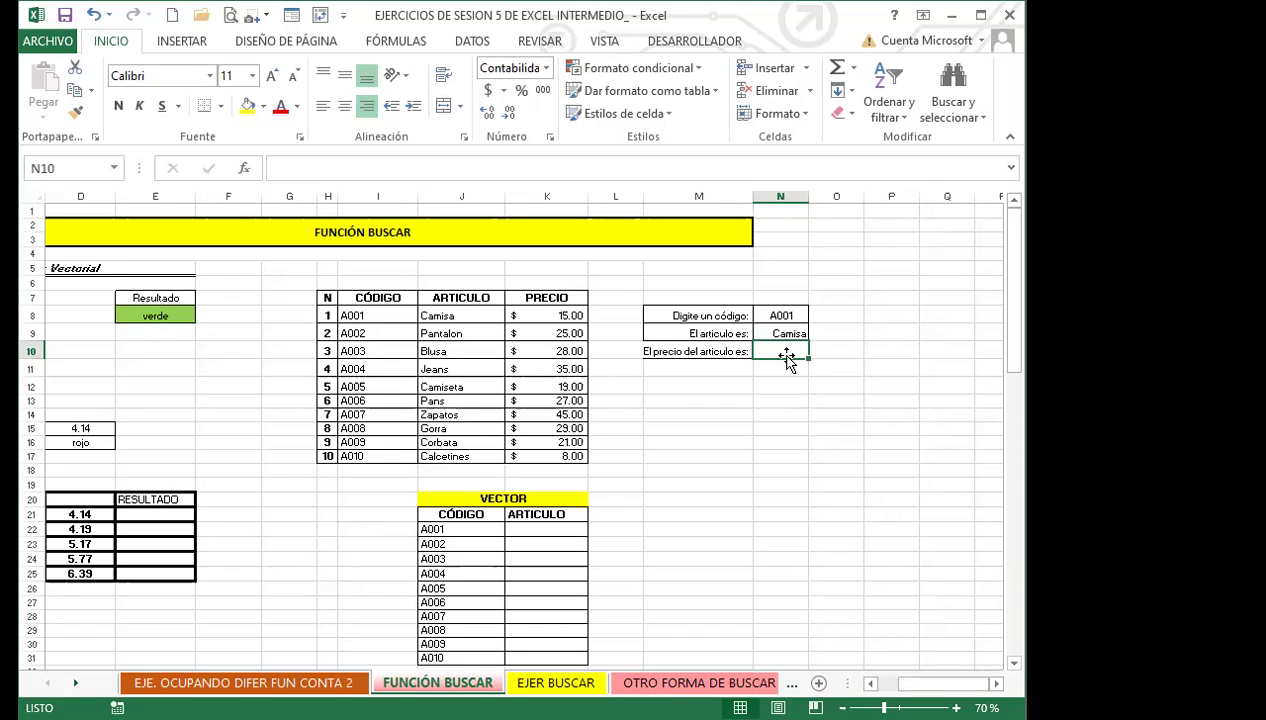
{"action": "type", "text": "=BU"}
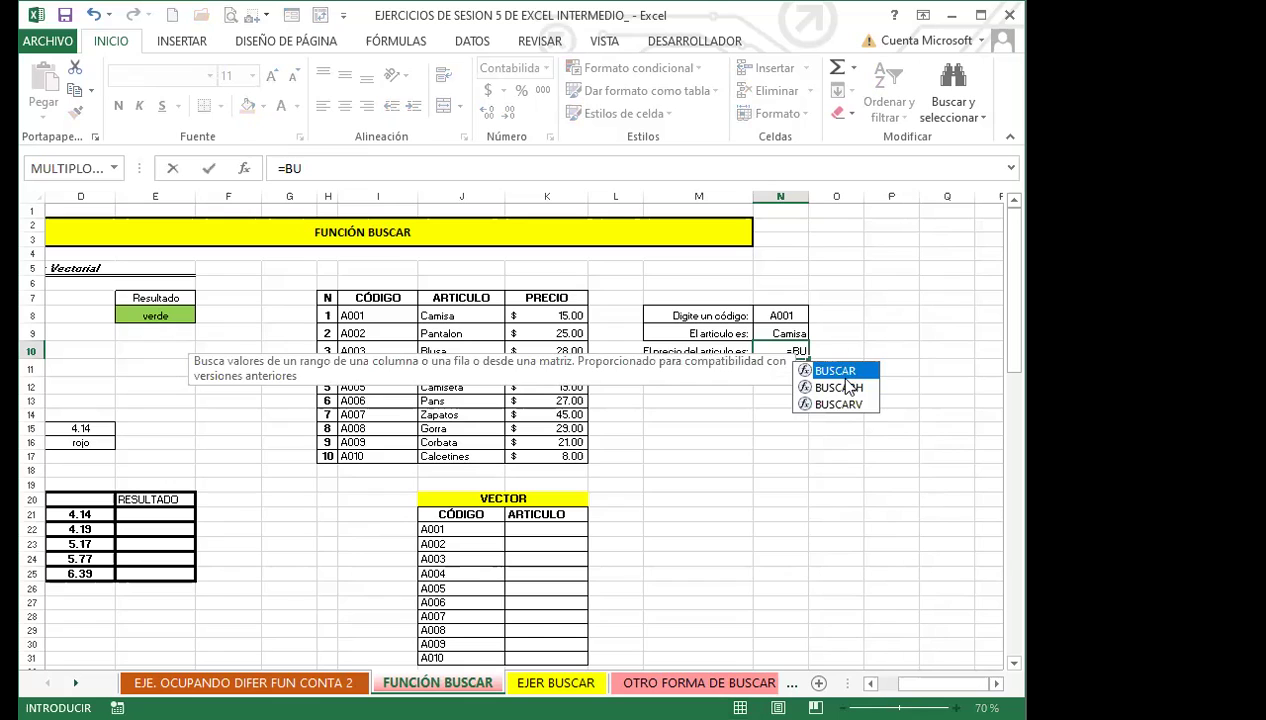
{"action": "key", "text": "Tab"}
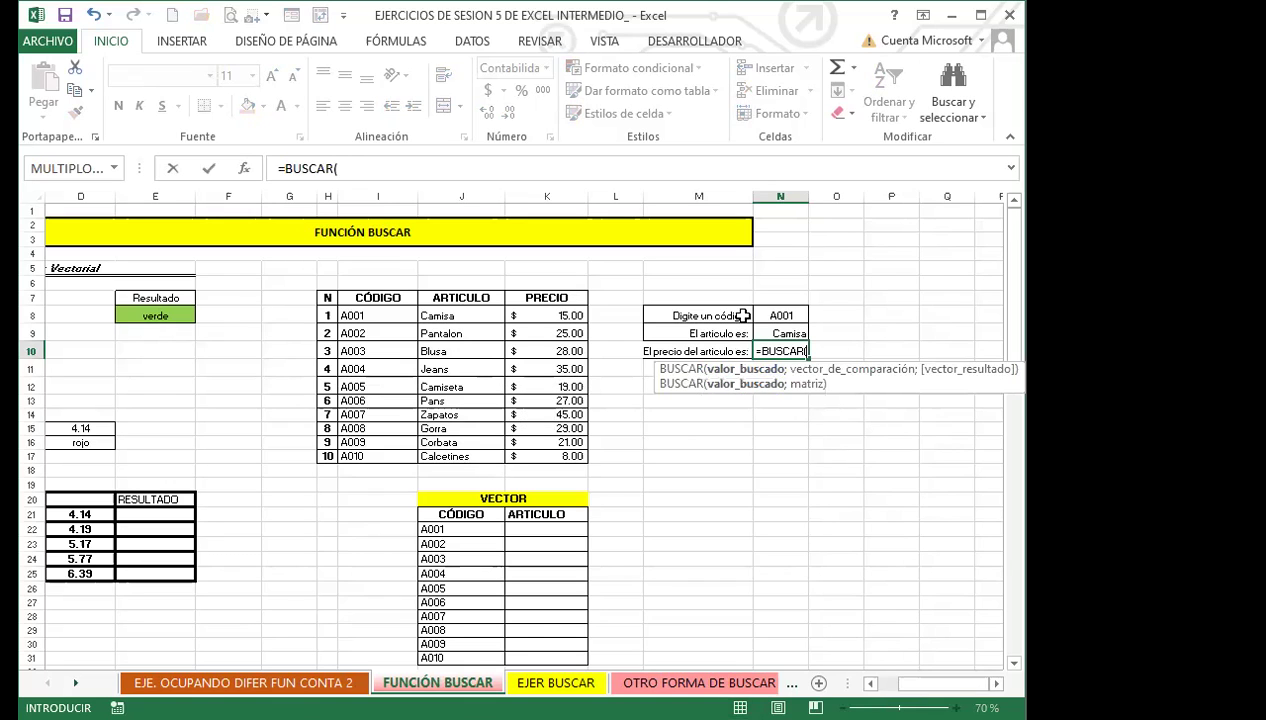
{"action": "left_click", "coordinate": [780, 316]}
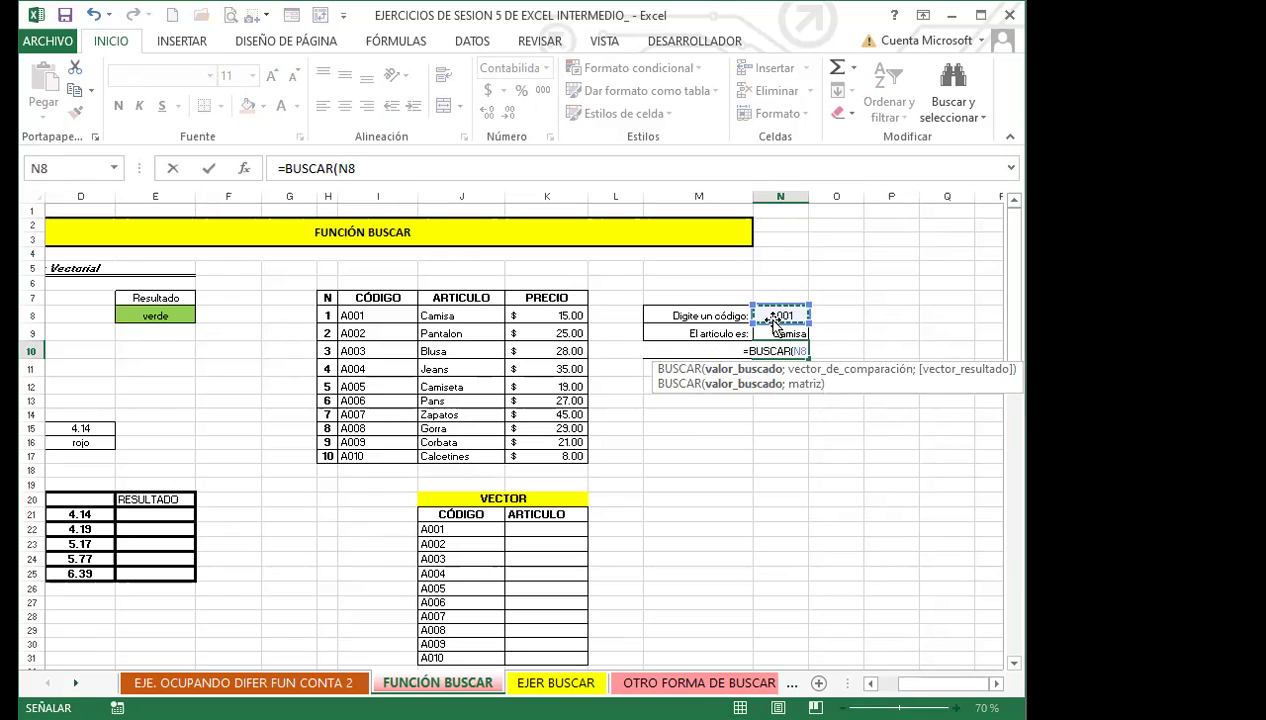
{"action": "type", "text": ";"}
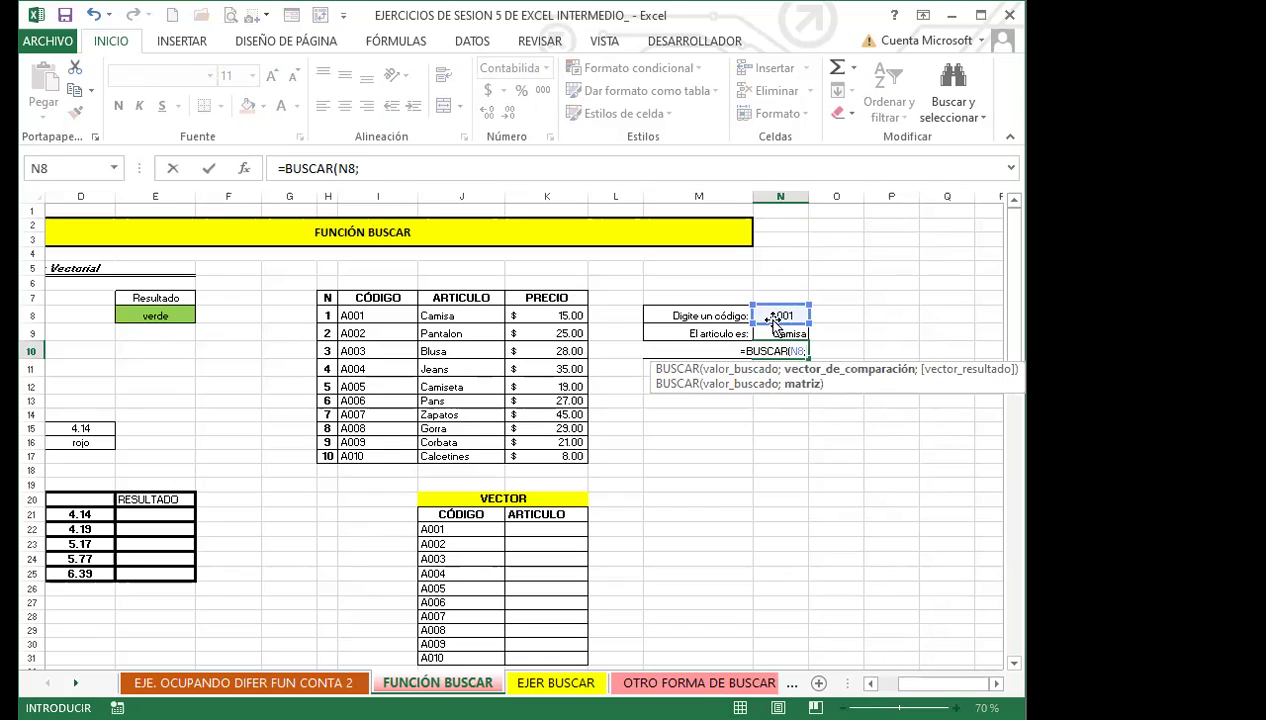
{"action": "left_click", "coordinate": [365, 315]}
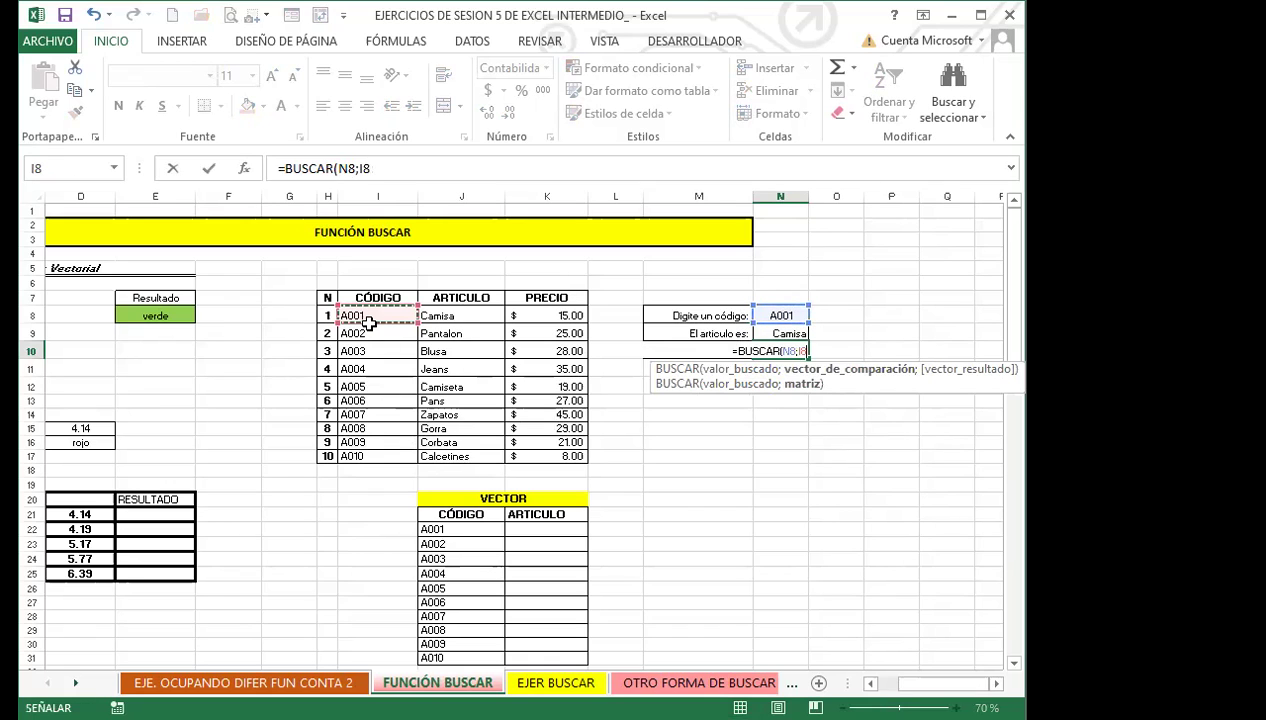
{"action": "left_click", "coordinate": [370, 458], "text": "shift"}
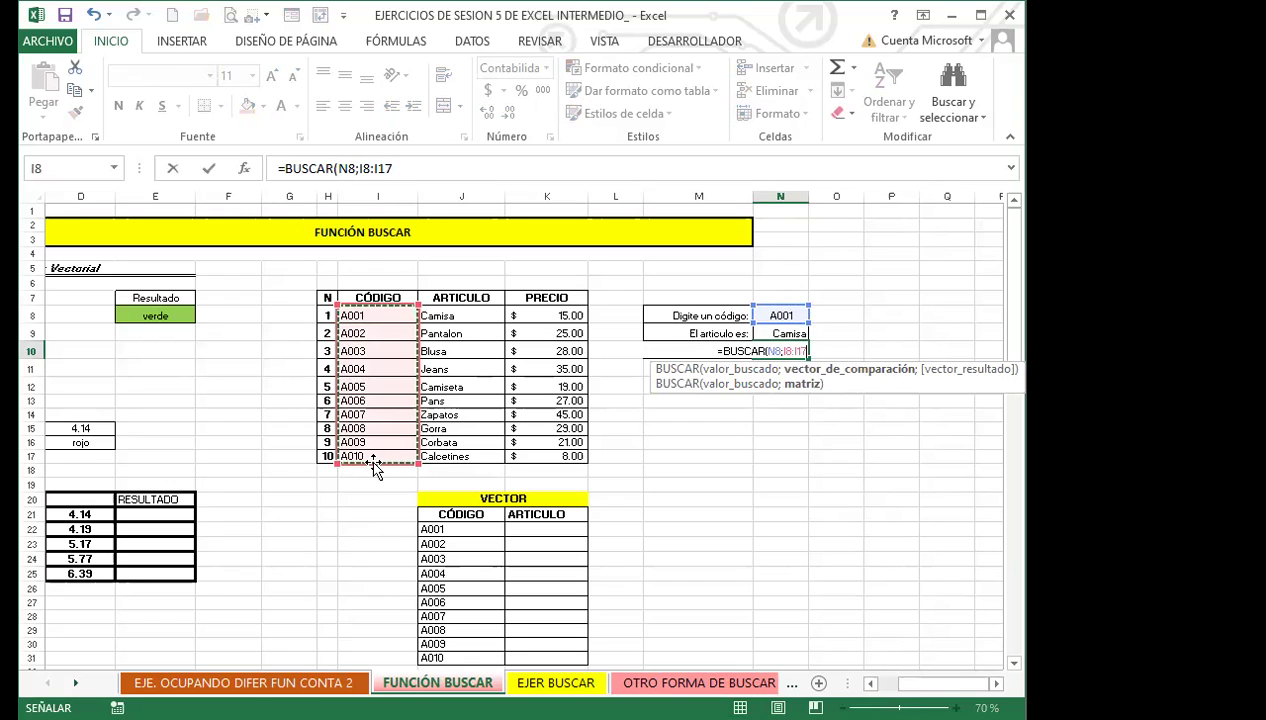
{"action": "type", "text": ";"}
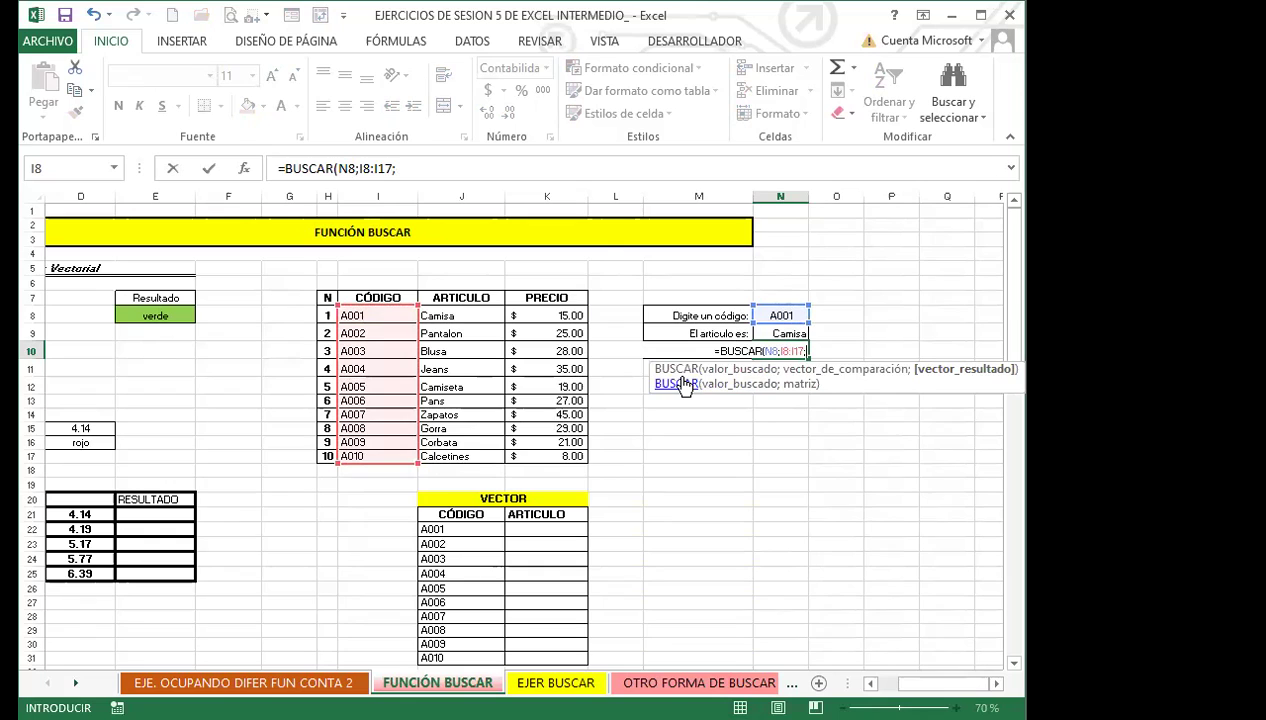
{"action": "left_click", "coordinate": [535, 317]}
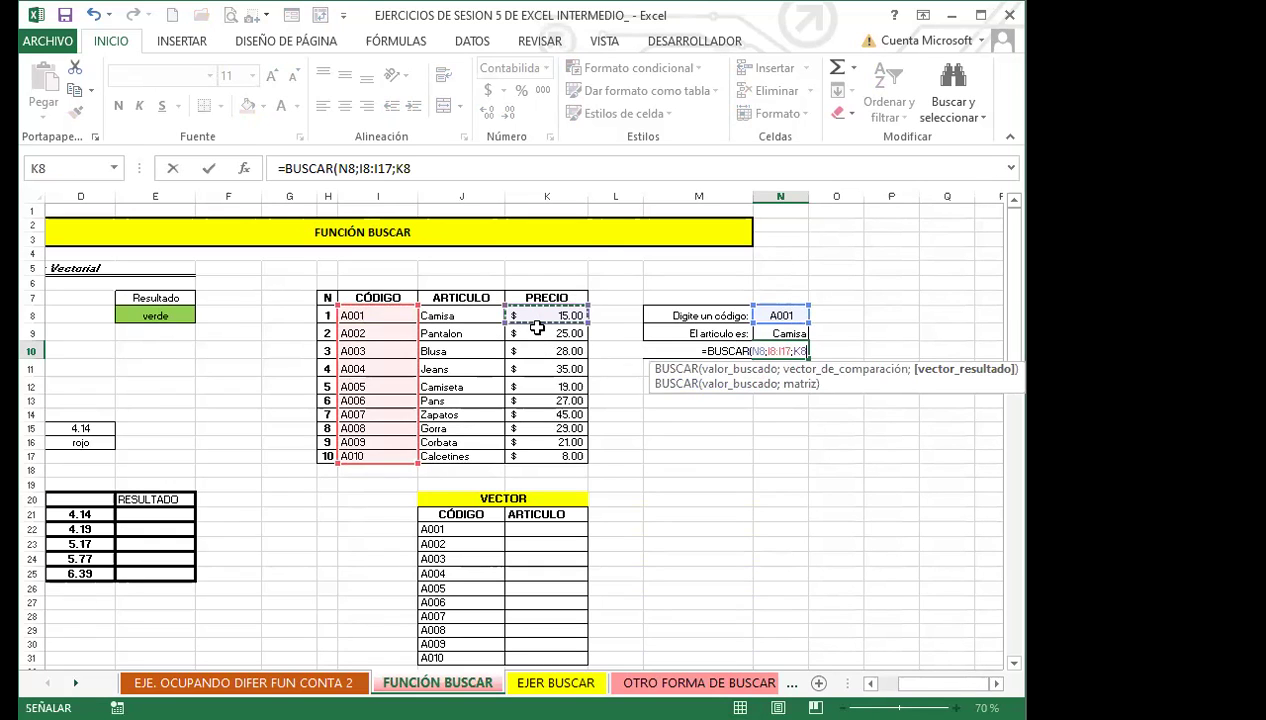
{"action": "left_click", "coordinate": [540, 456], "text": "shift"}
{"action": "key", "text": "Return"}
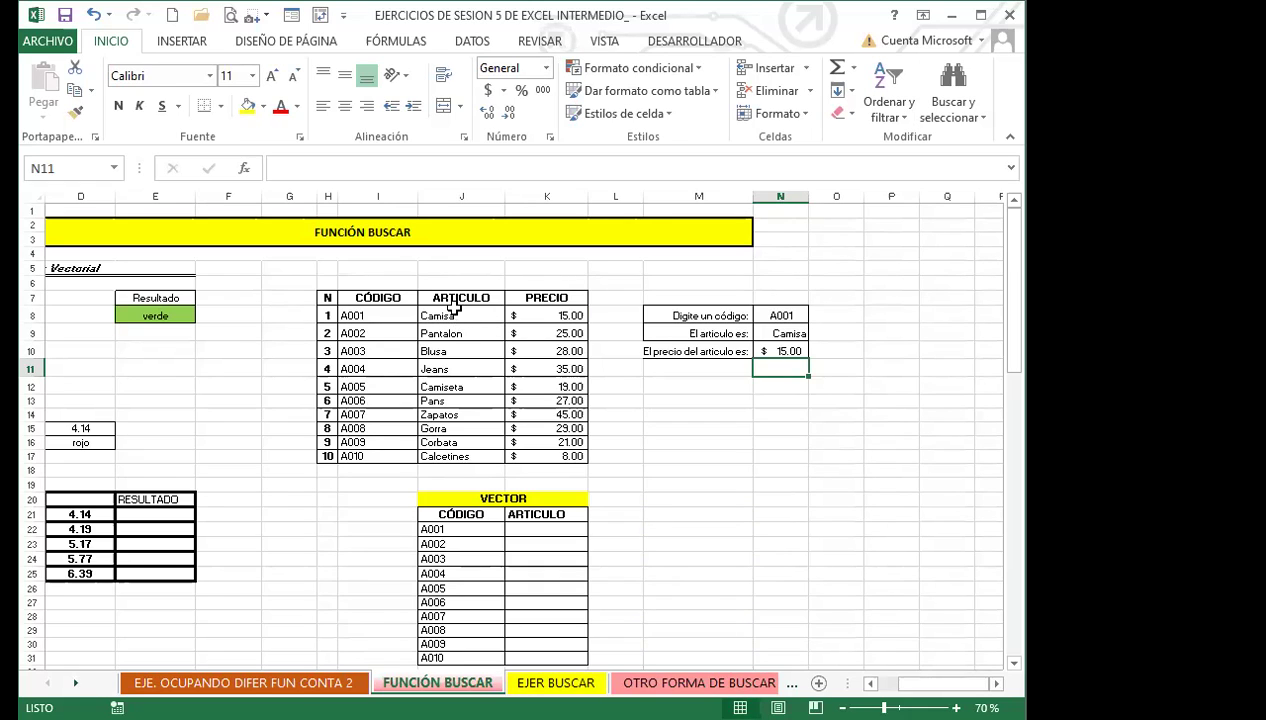
Step: Change the code in N8 to A010 to test the article and price lookups
{"action": "left_click", "coordinate": [764, 351]}
{"action": "left_click", "coordinate": [800, 312]}
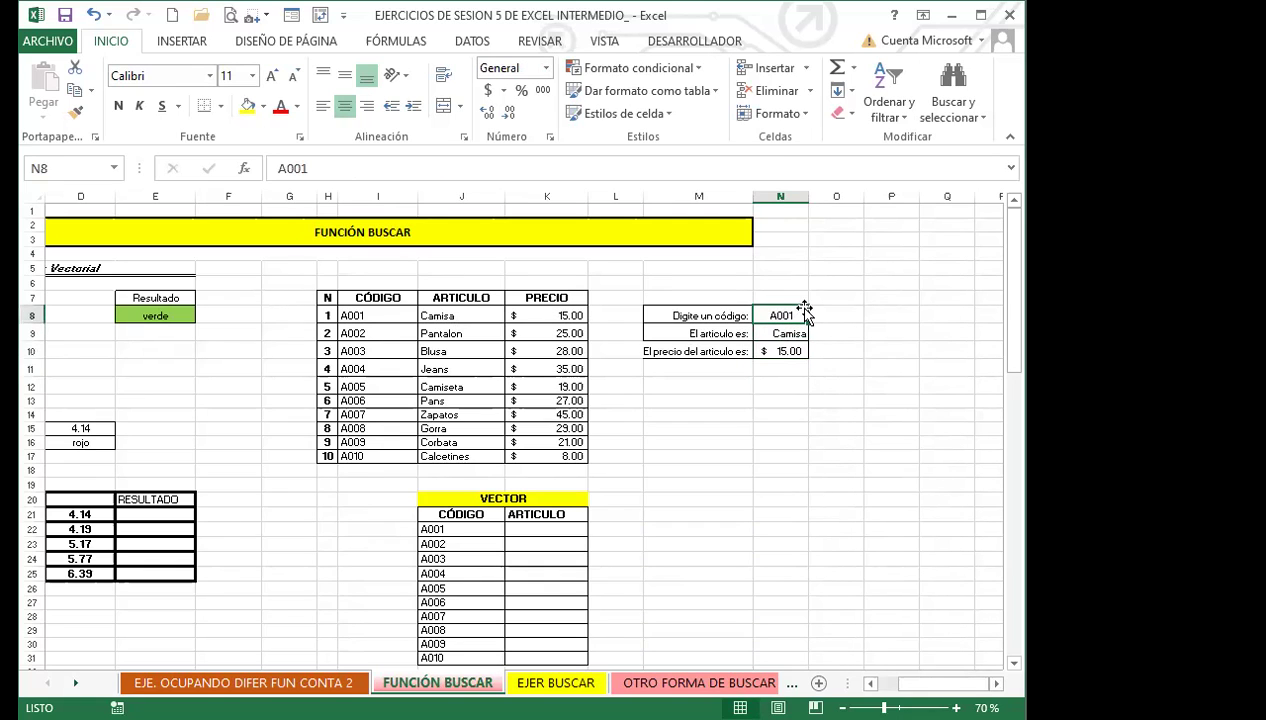
{"action": "type", "text": "A010"}
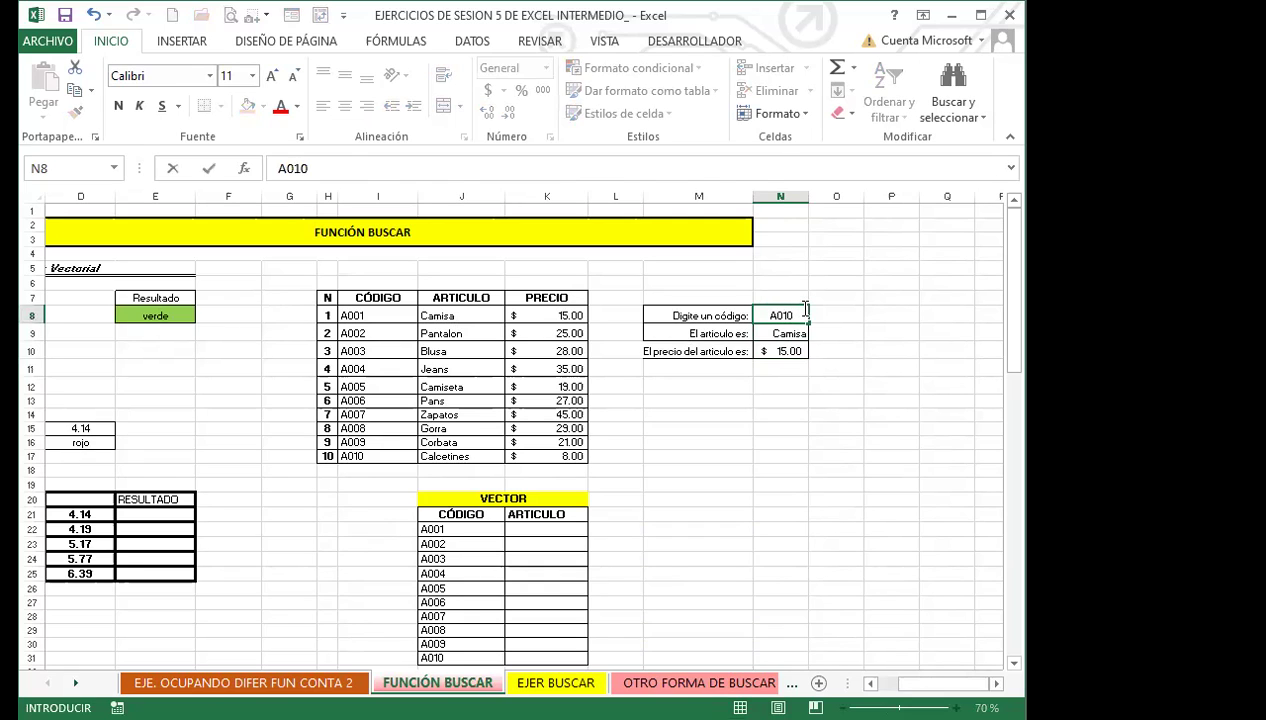
{"action": "key", "text": "Return"}
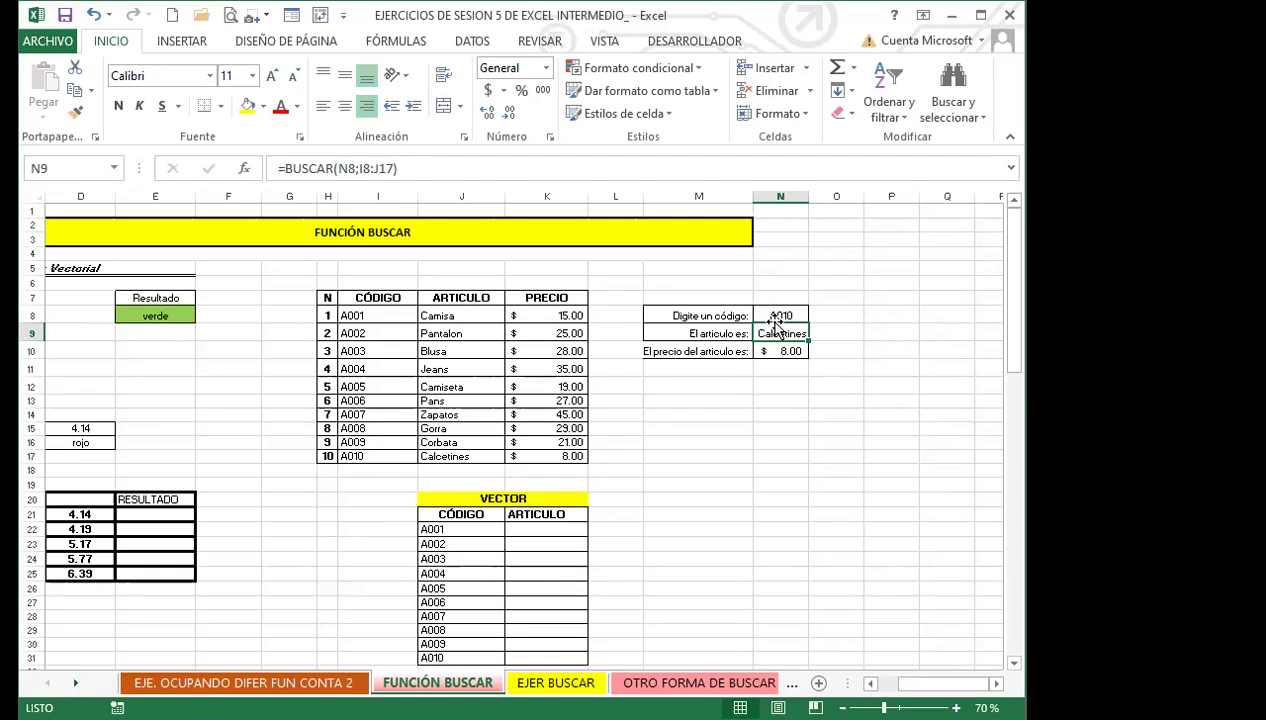
Step: Add list data validation to cell O8 with the codes in I8:I17 as its source, and check the choices it offers
{"action": "left_click", "coordinate": [842, 317]}
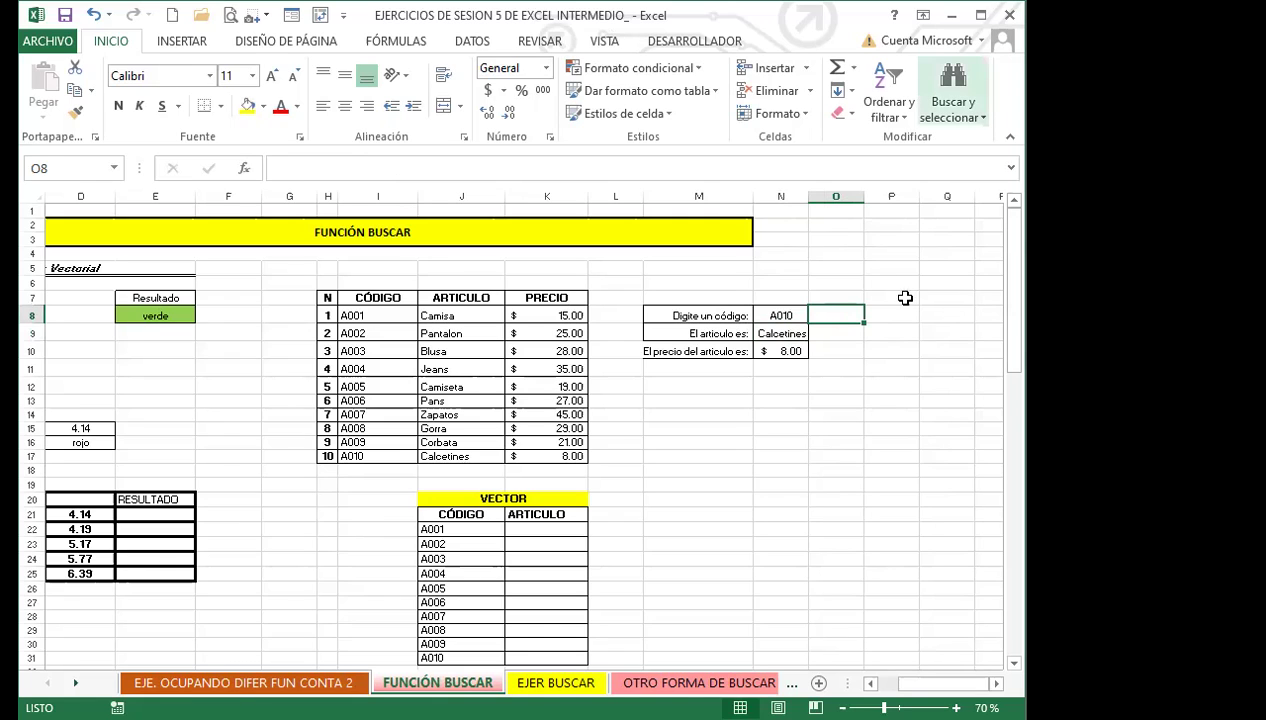
{"action": "left_click", "coordinate": [460, 42]}
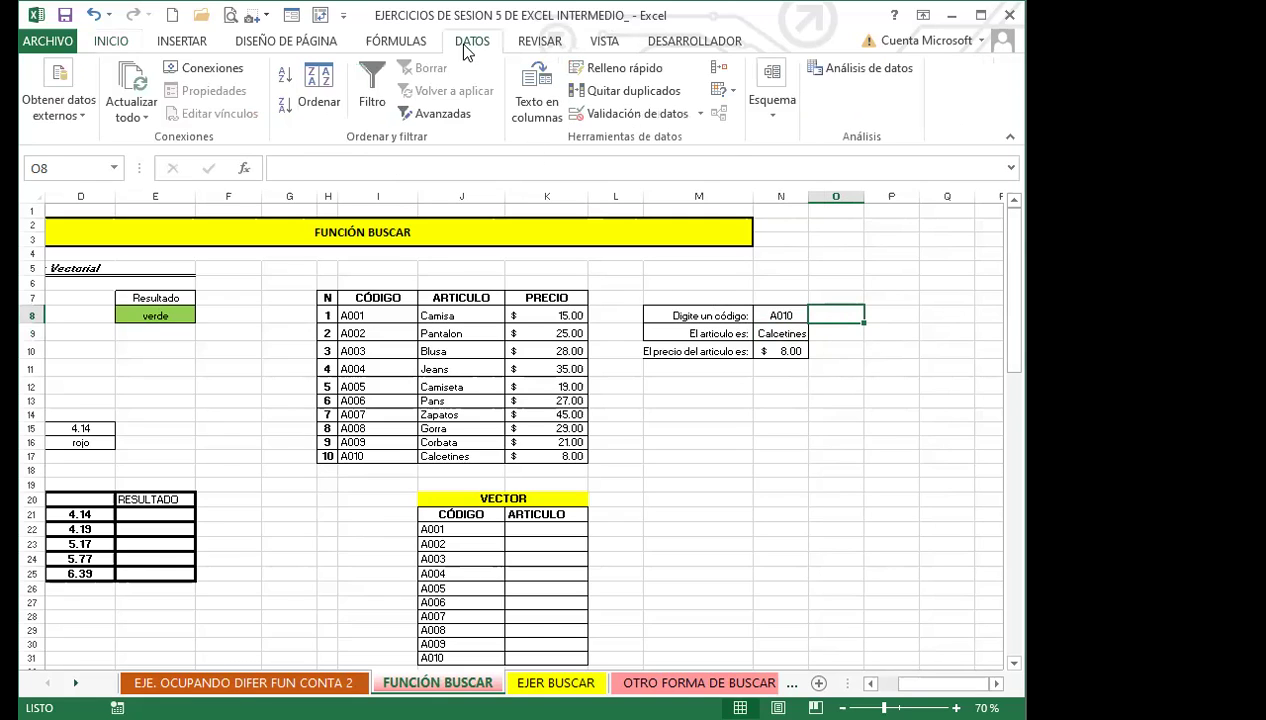
{"action": "left_click", "coordinate": [698, 113]}
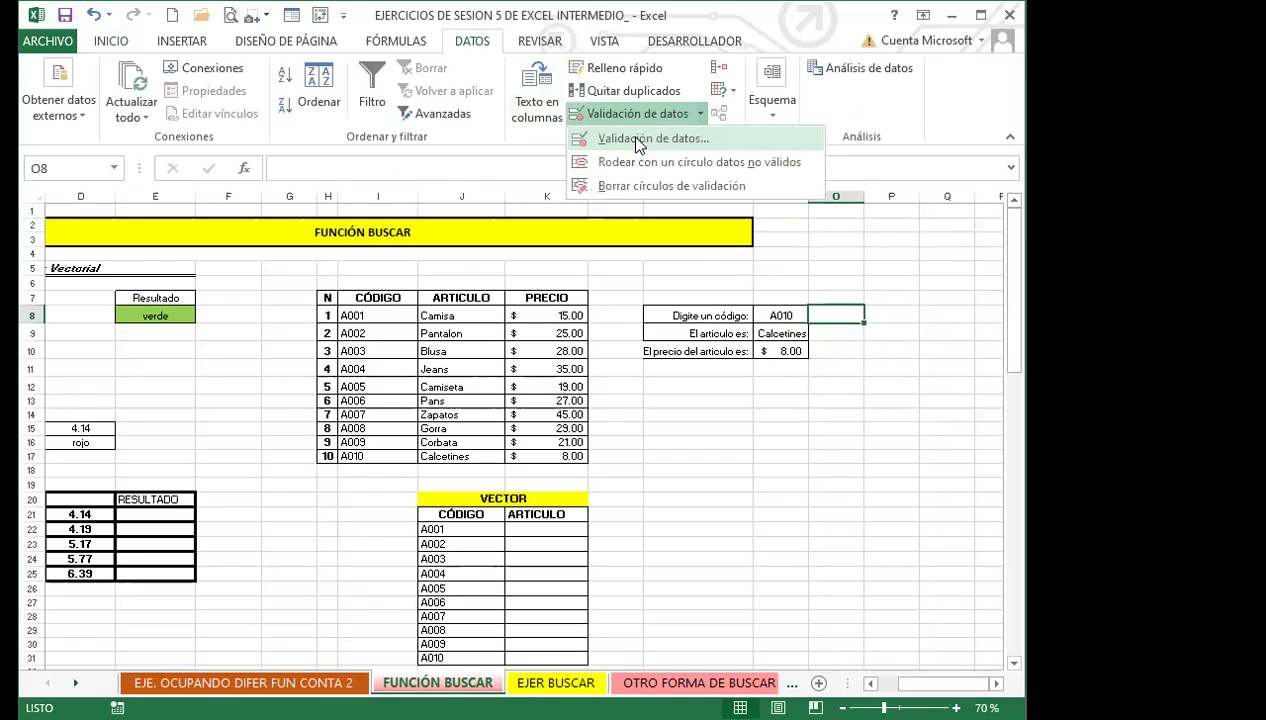
{"action": "left_click", "coordinate": [633, 138]}
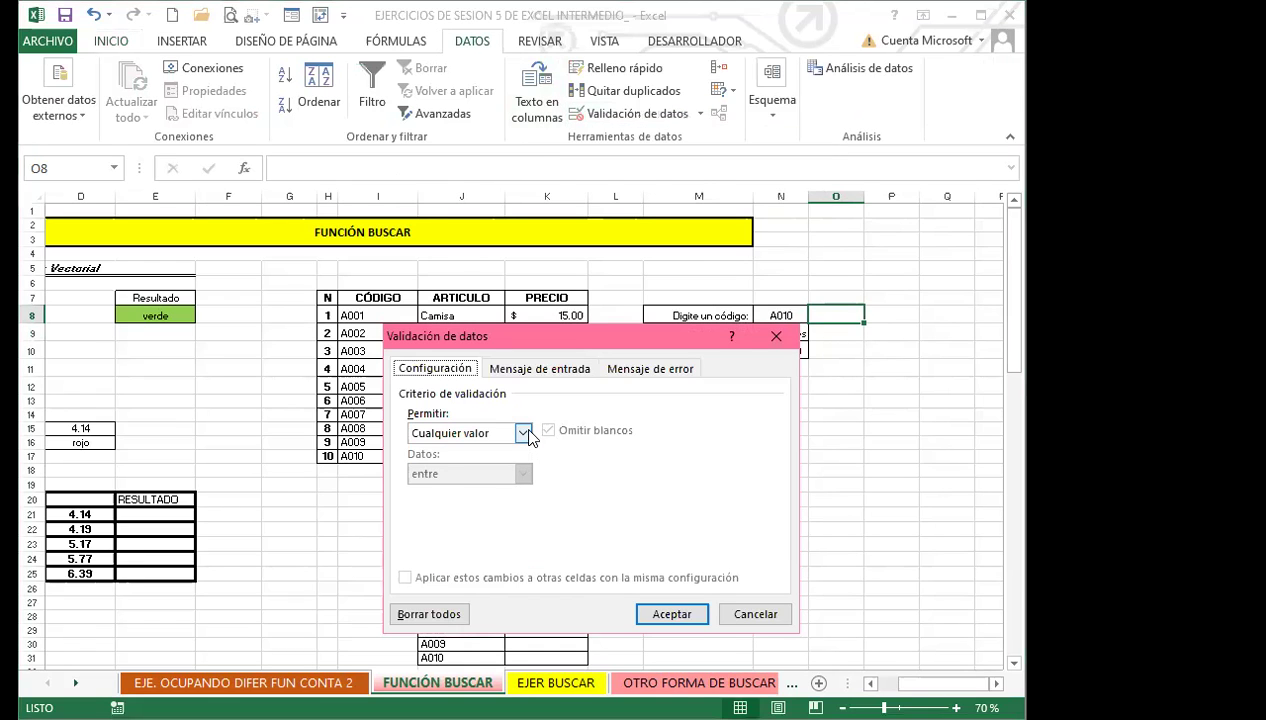
{"action": "left_click", "coordinate": [523, 433]}
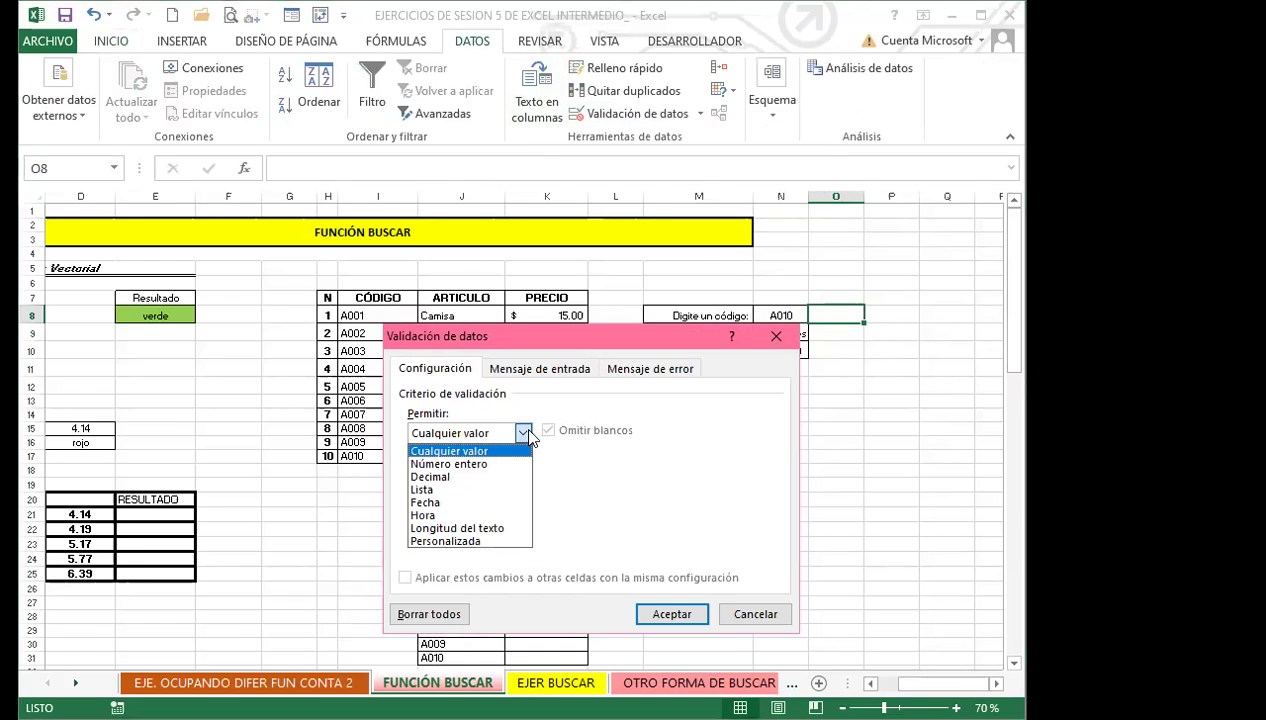
{"action": "left_click", "coordinate": [432, 491]}
{"action": "left_click", "coordinate": [438, 512]}
{"action": "left_click", "coordinate": [360, 315]}
{"action": "key", "text": "ctrl+shift+Down"}
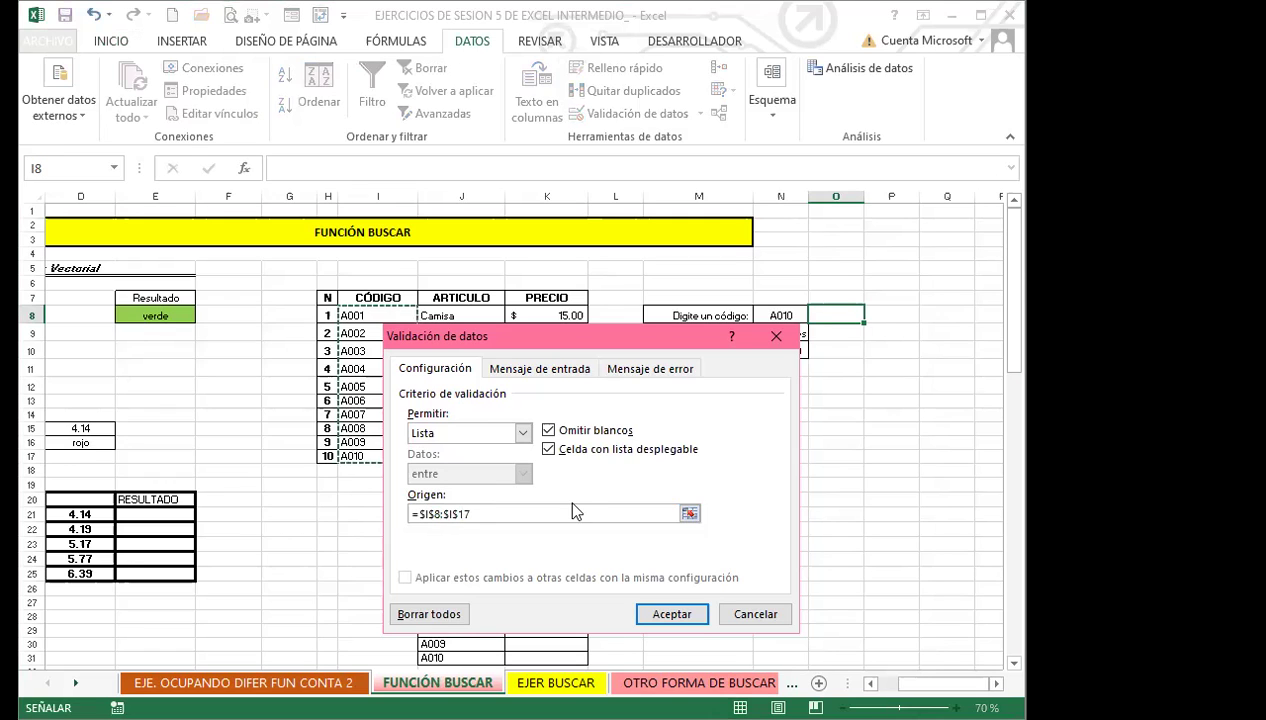
{"action": "left_click", "coordinate": [670, 616]}
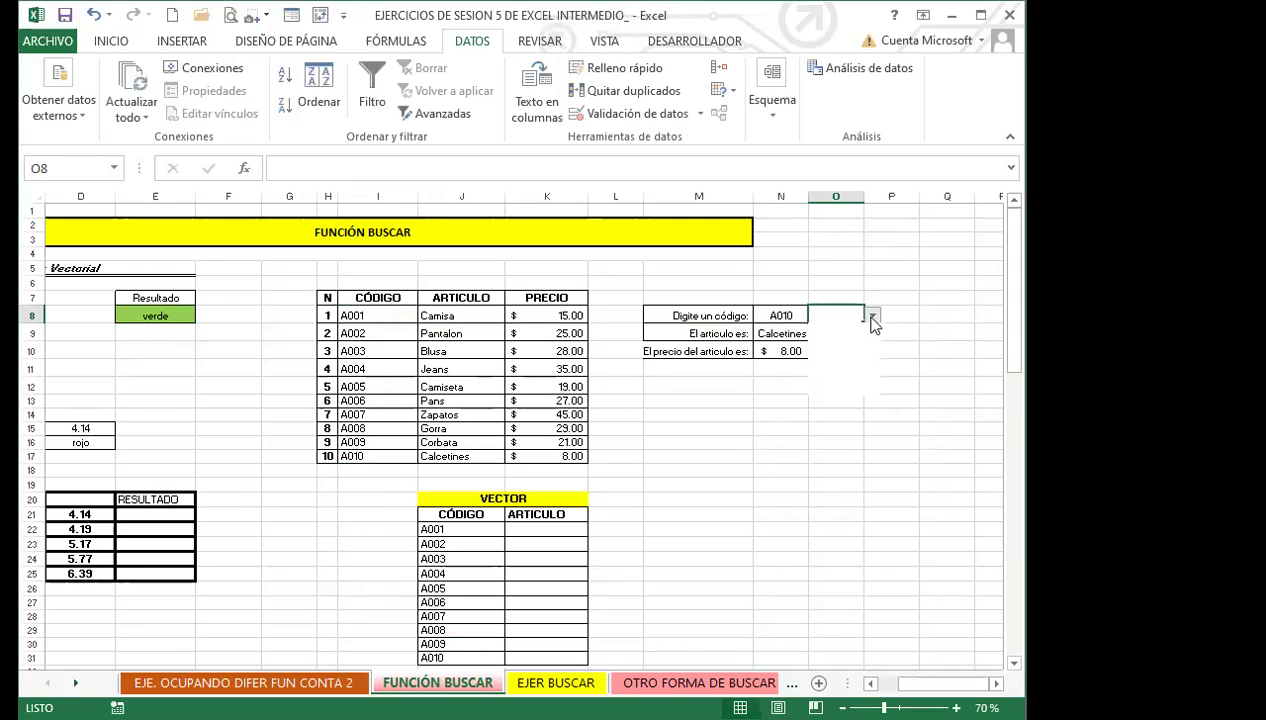
{"action": "left_click", "coordinate": [873, 316]}
{"action": "scroll", "coordinate": [875, 370], "scroll_direction": "down", "scroll_amount": 2}
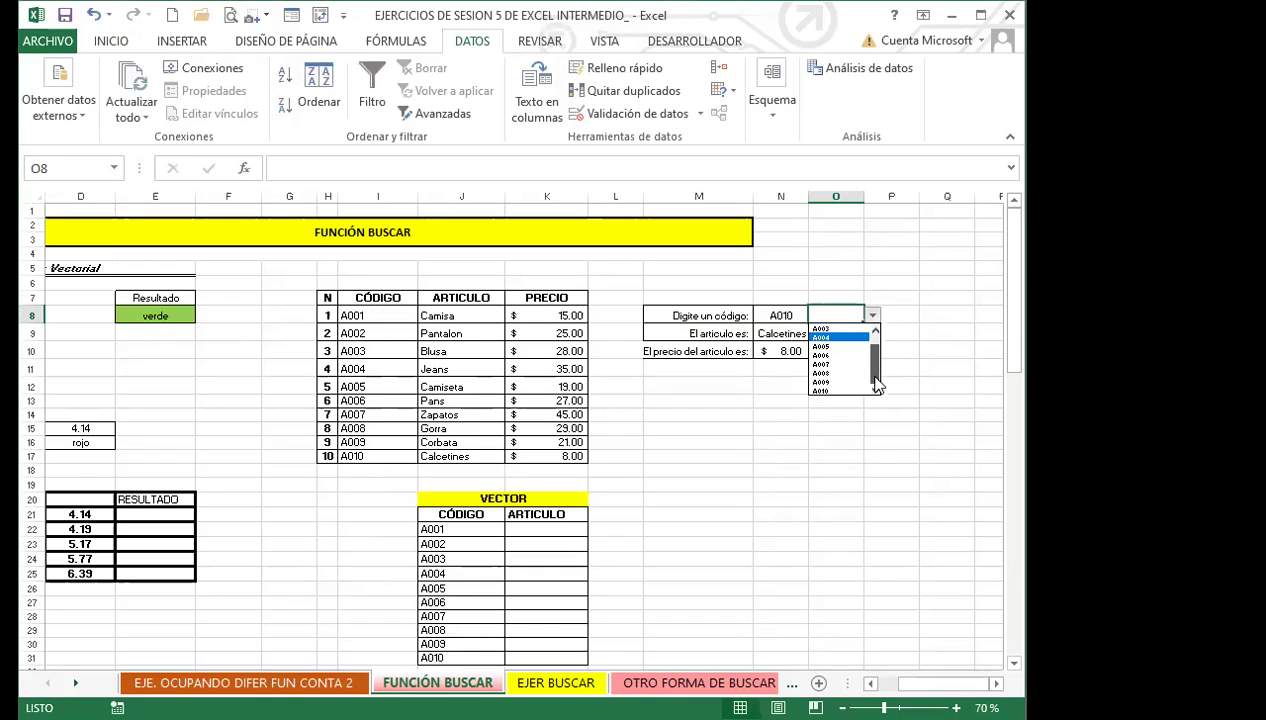
{"action": "left_click", "coordinate": [873, 317]}
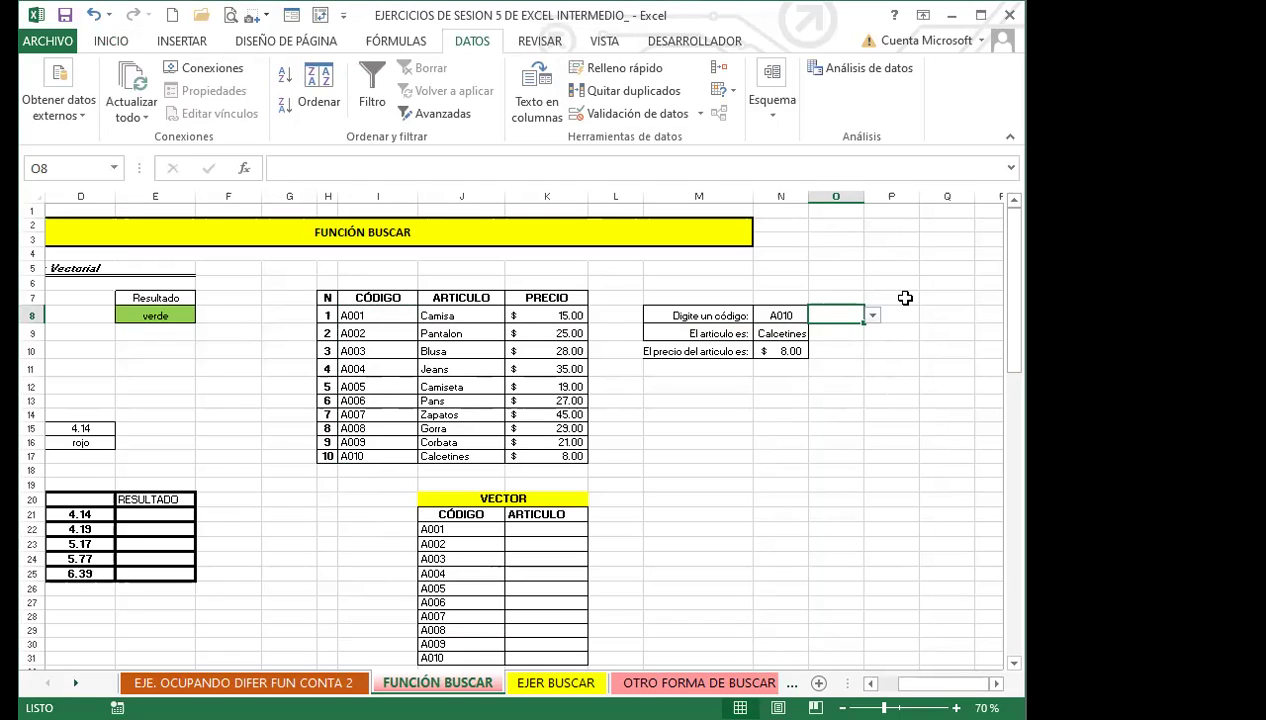
Step: Enter a BUSCAR formula in O9 for the article, with lookup value O8 and matrix I8:J17
{"action": "left_click", "coordinate": [834, 335]}
{"action": "type", "text": "="}
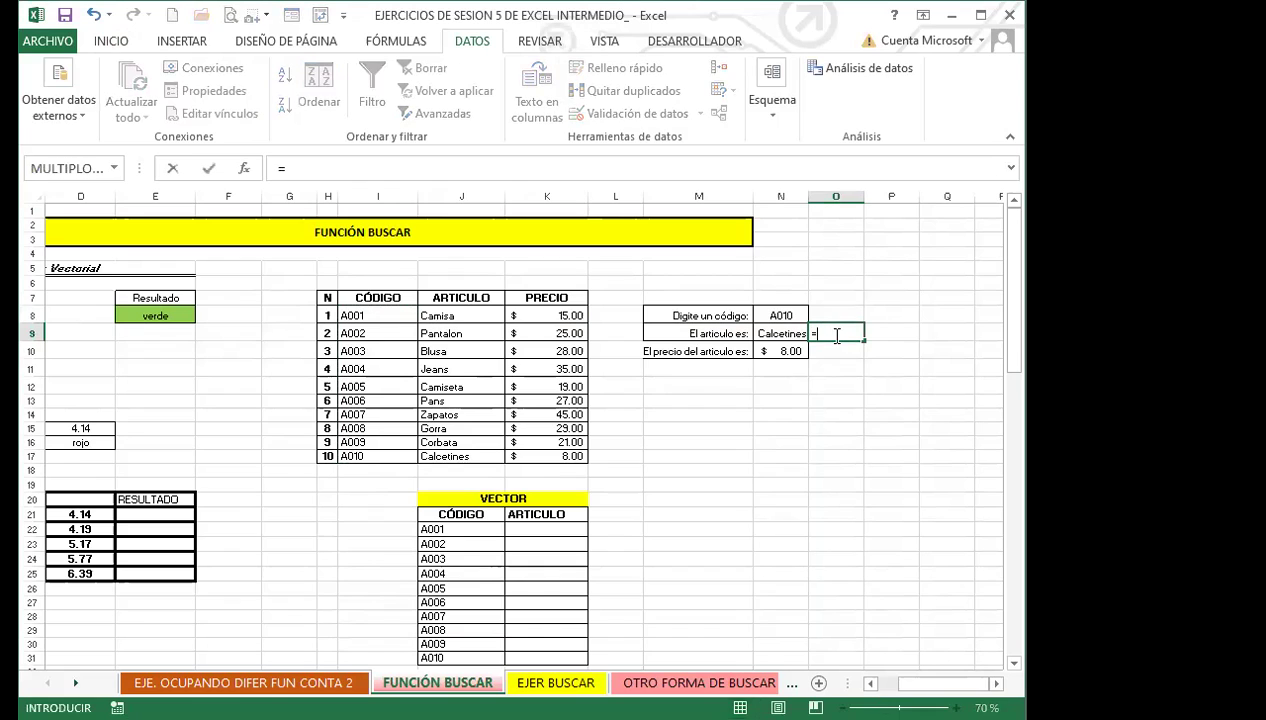
{"action": "type", "text": "BUS"}
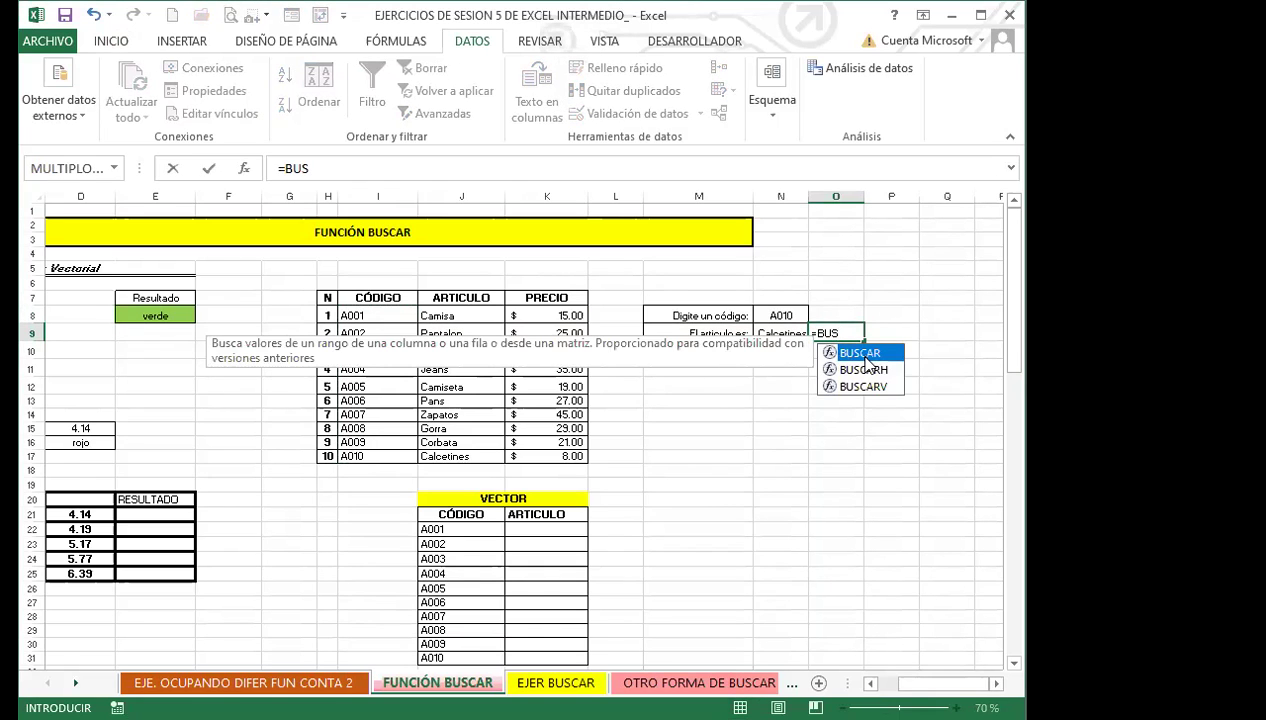
{"action": "double_click", "coordinate": [862, 354]}
{"action": "left_click", "coordinate": [838, 313]}
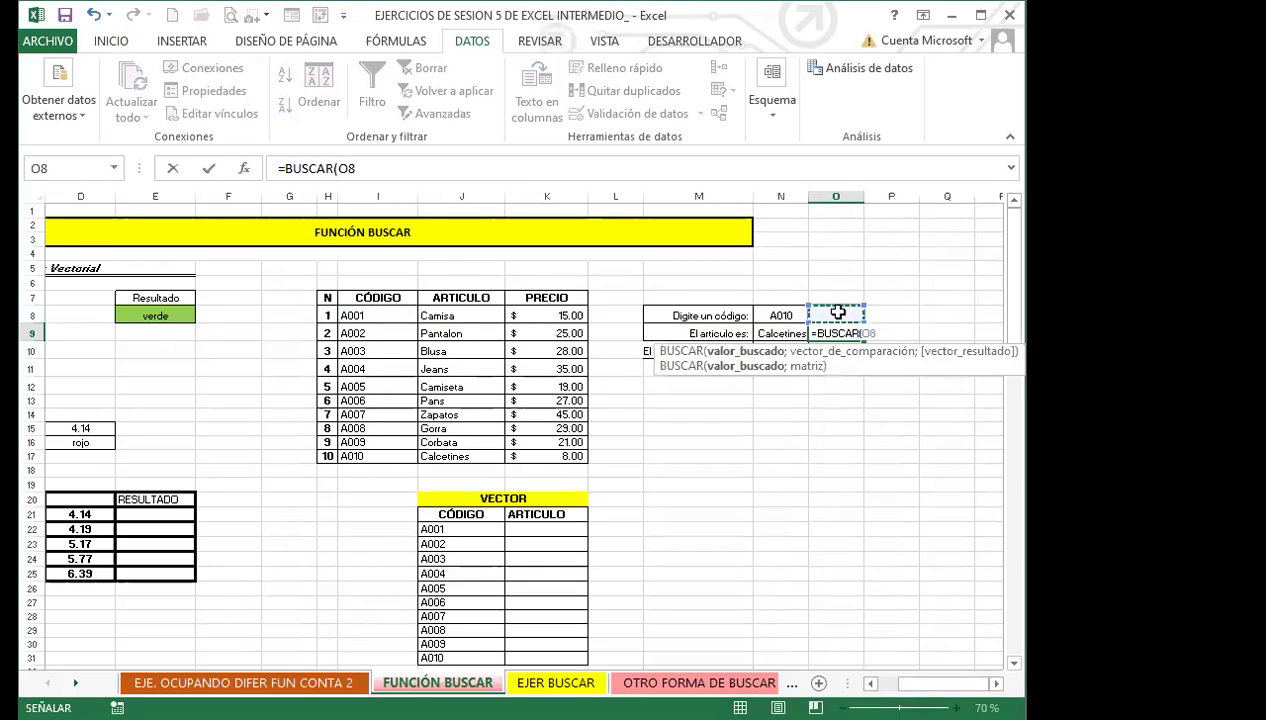
{"action": "type", "text": ";"}
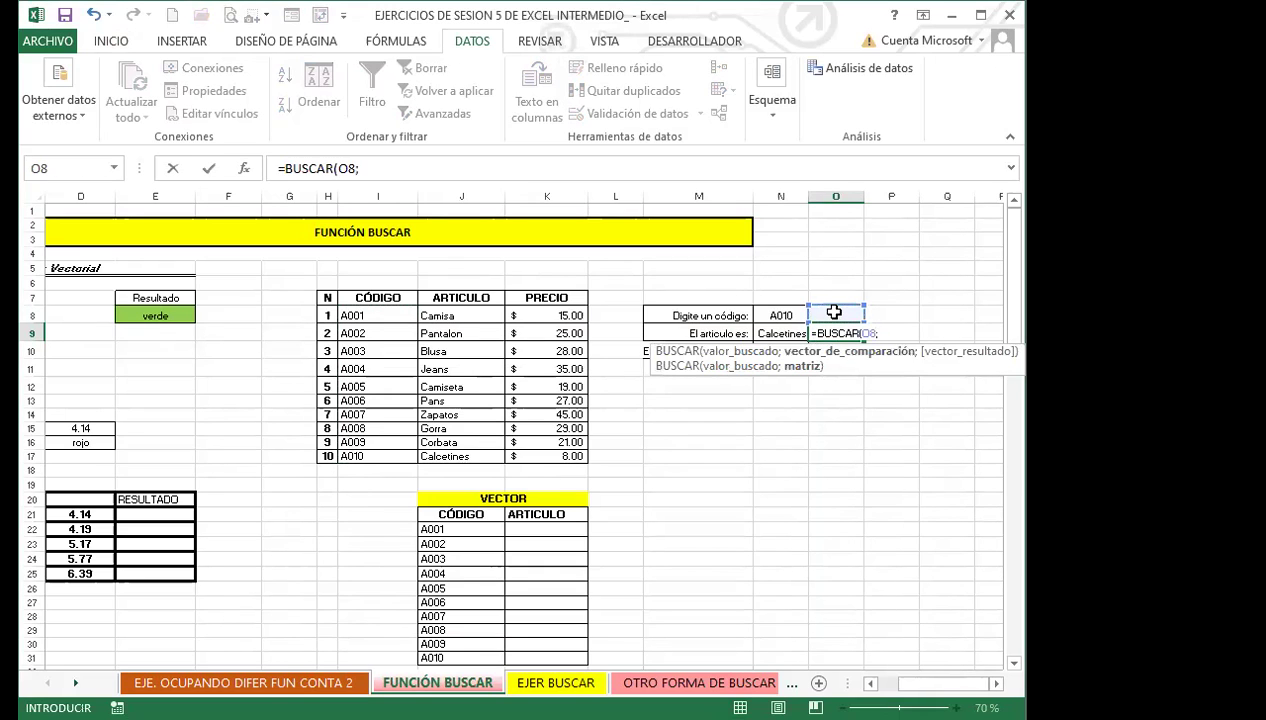
{"action": "left_click", "coordinate": [367, 315]}
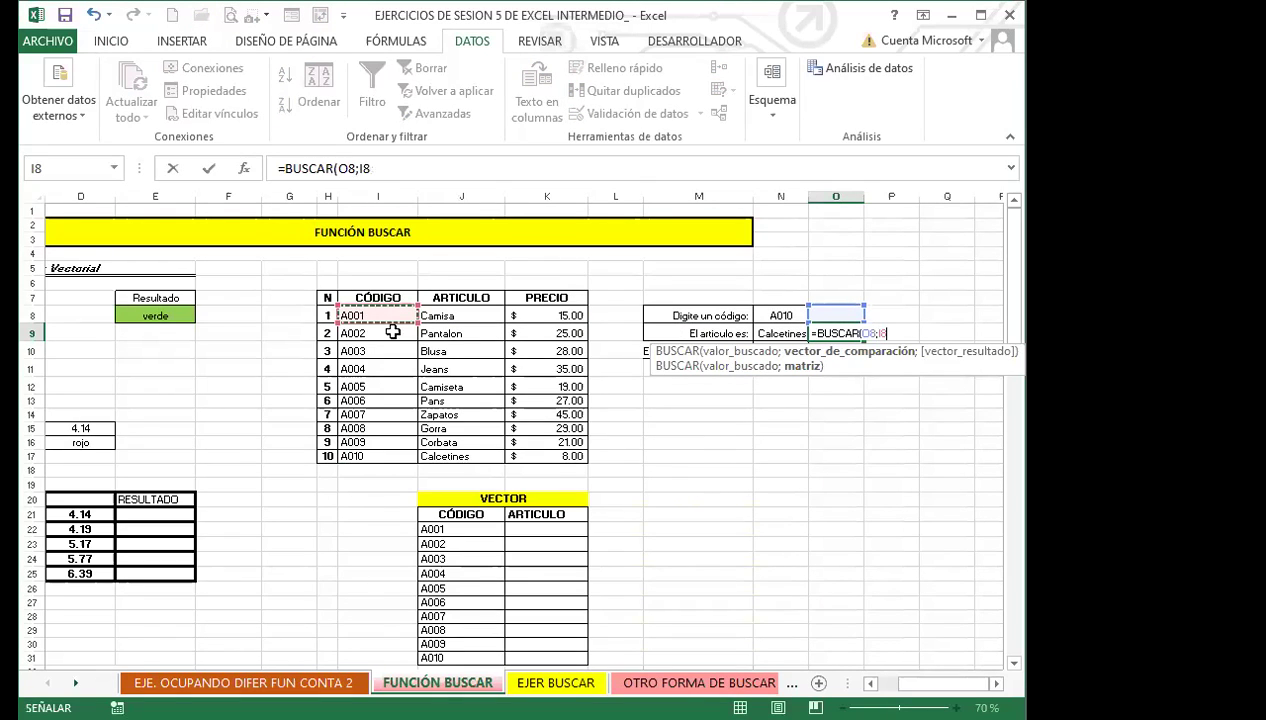
{"action": "left_click", "coordinate": [455, 457], "text": "shift"}
{"action": "key", "text": "Return"}
Step: Choose codes A001, A007 and A010 in turn from the O8 list to test the article lookup
{"action": "left_click", "coordinate": [838, 317]}
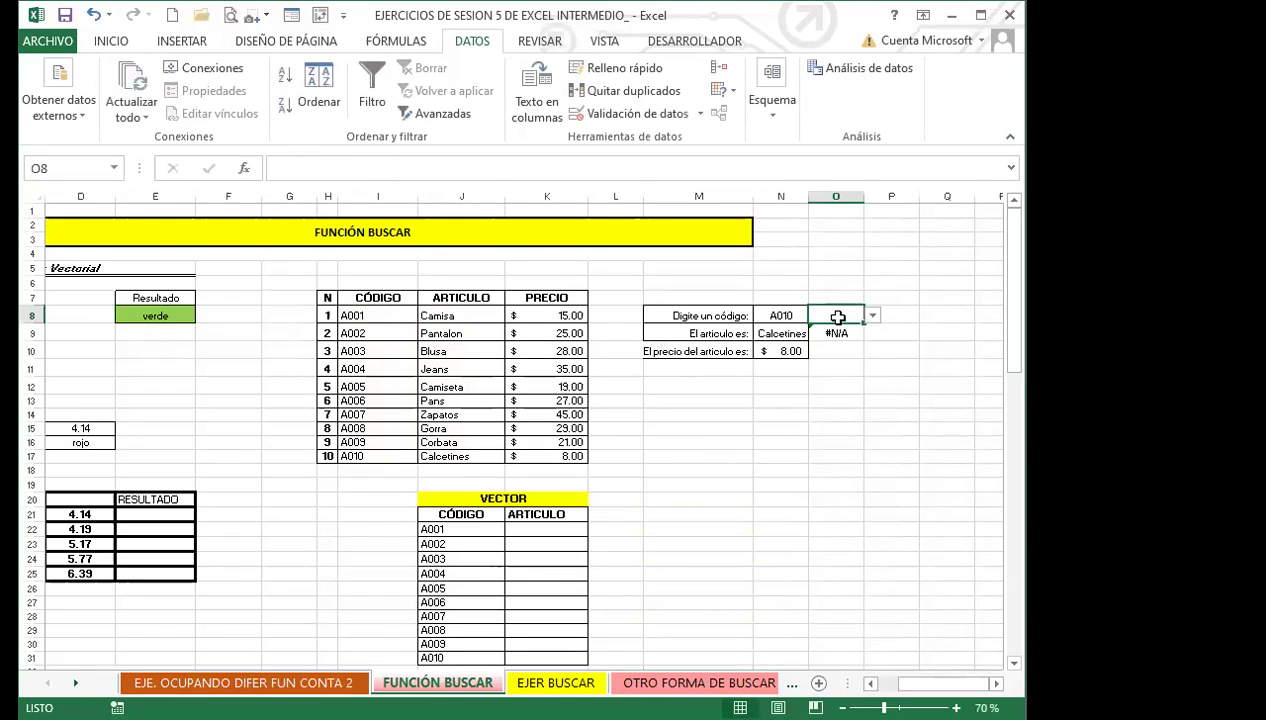
{"action": "left_click", "coordinate": [873, 316]}
{"action": "left_click", "coordinate": [822, 327]}
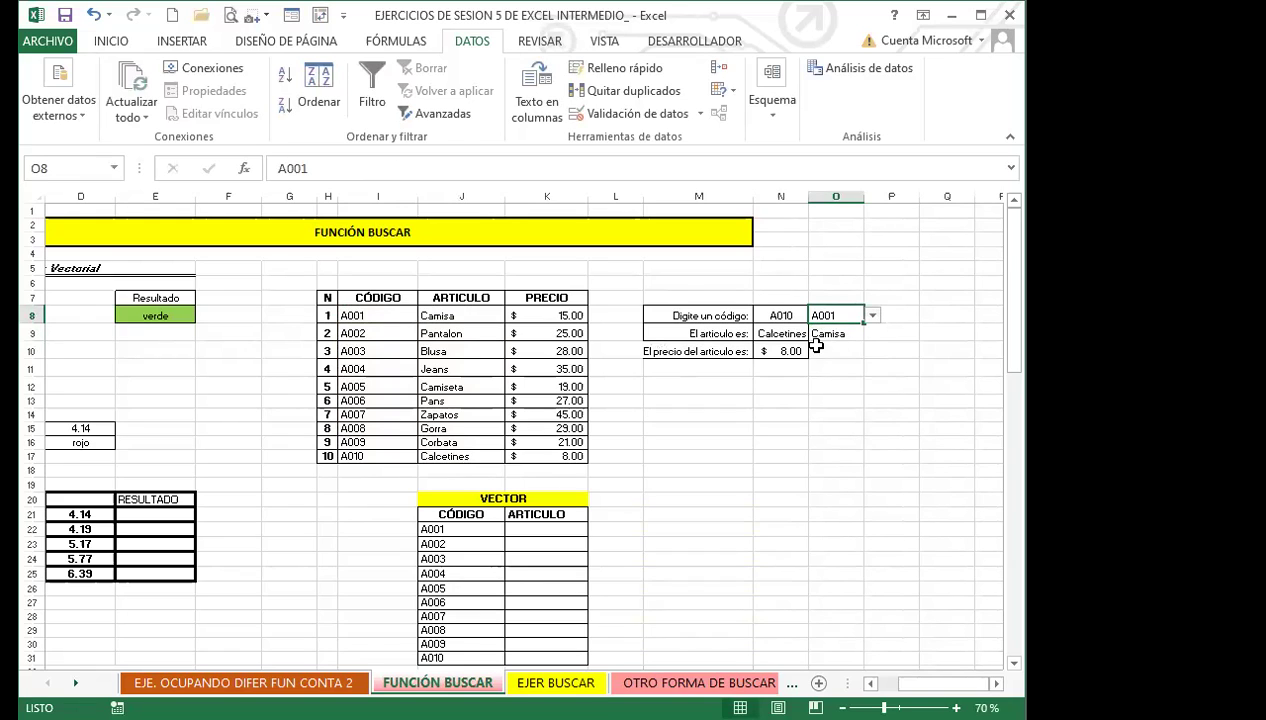
{"action": "left_click", "coordinate": [873, 316]}
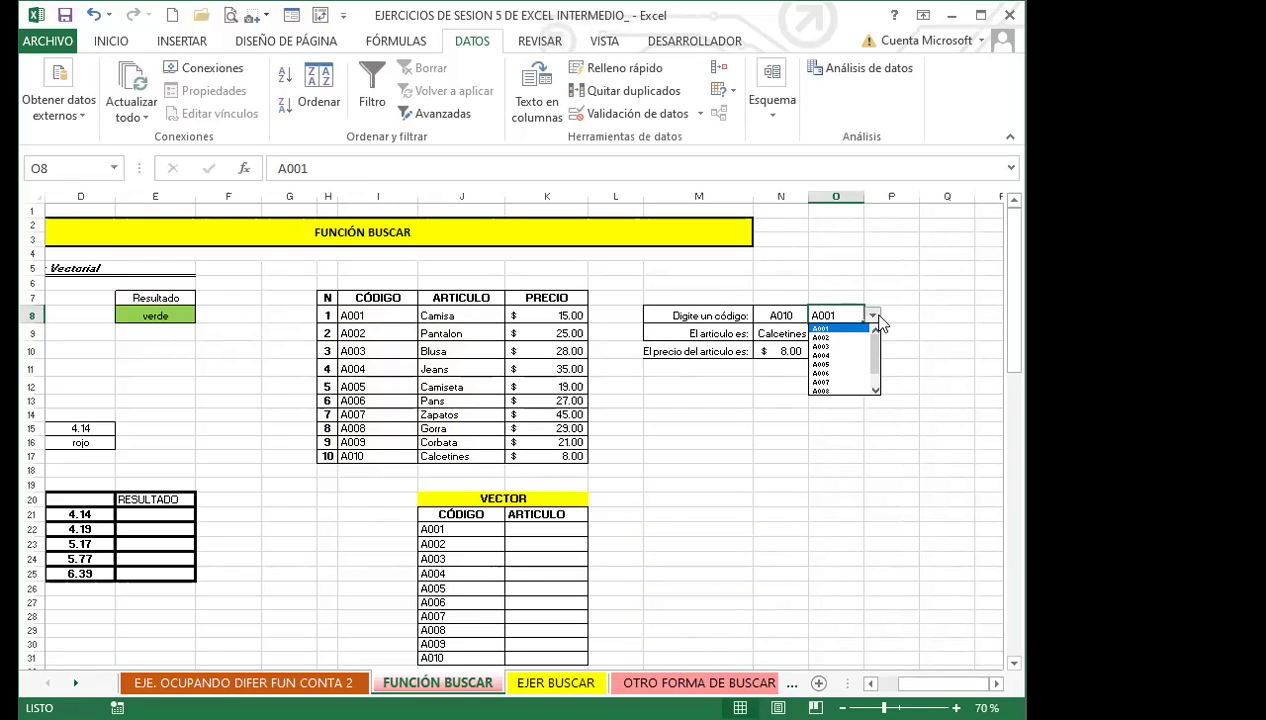
{"action": "left_click", "coordinate": [836, 381]}
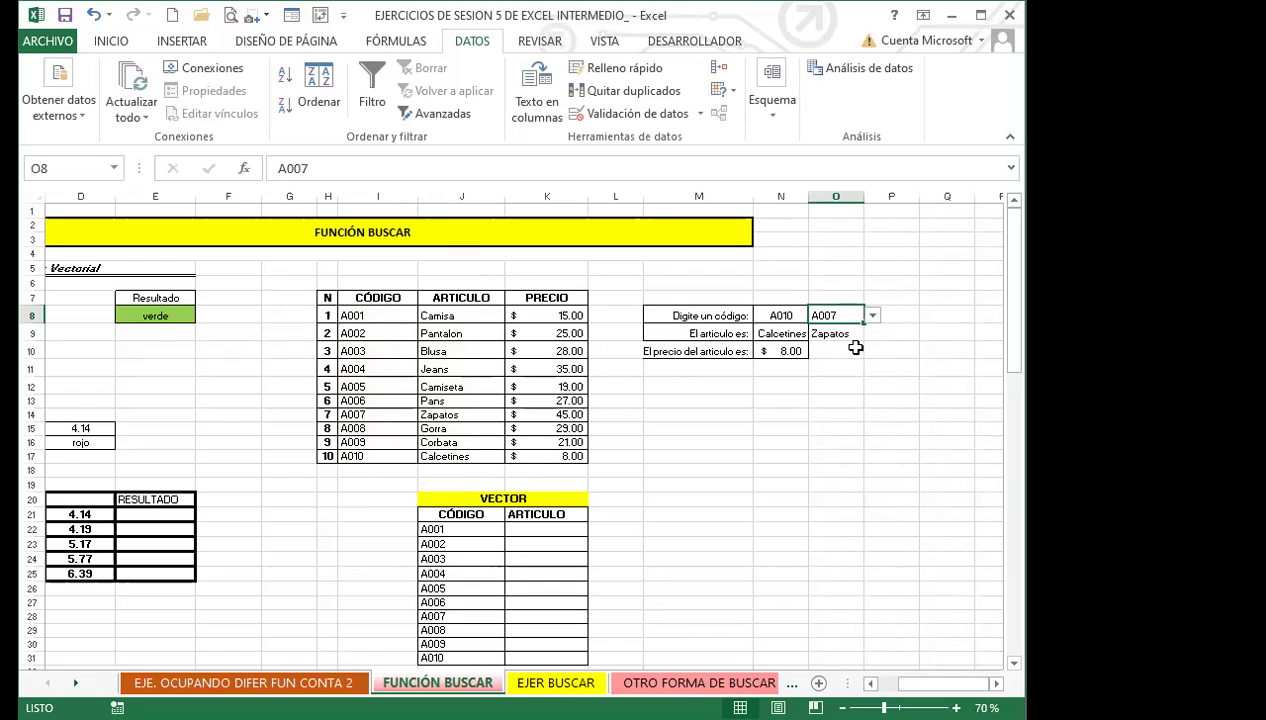
{"action": "left_click", "coordinate": [873, 316]}
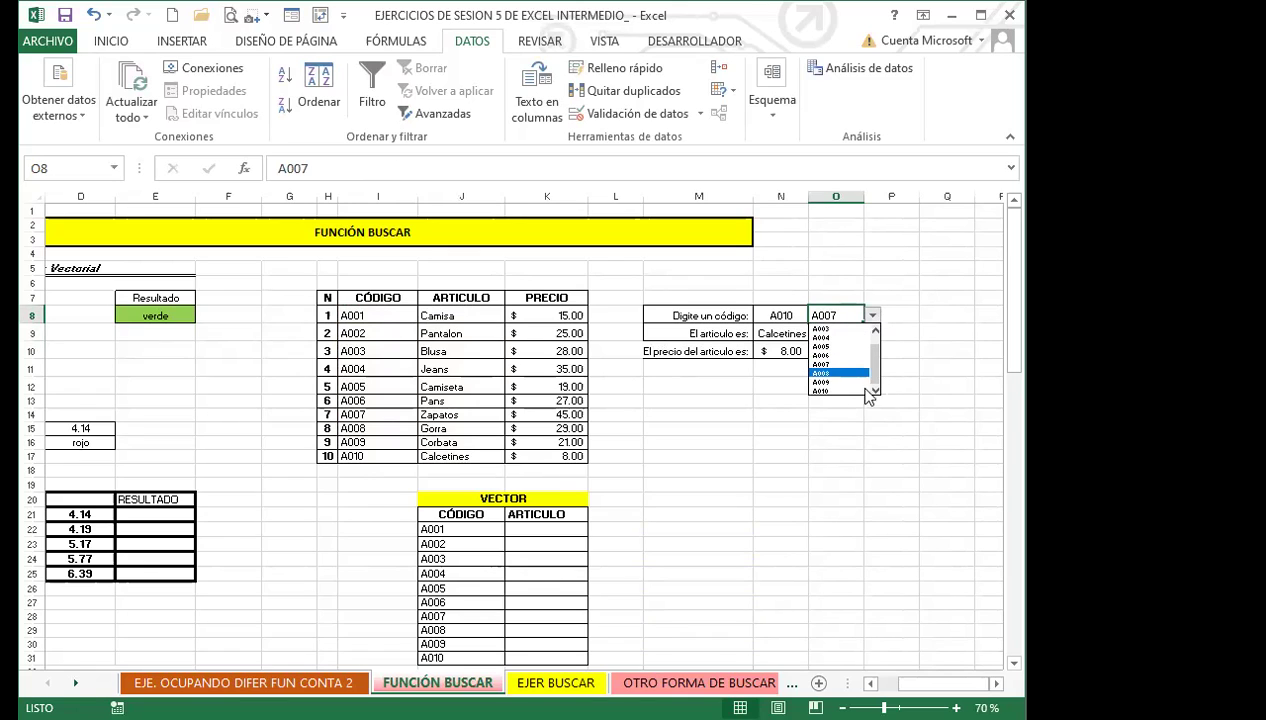
{"action": "left_click", "coordinate": [819, 391]}
Step: Enter a BUSCAR formula in O10 for the price, with lookup value O8, comparison vector I8:I17 and result vector K8:K17
{"action": "left_click", "coordinate": [830, 352]}
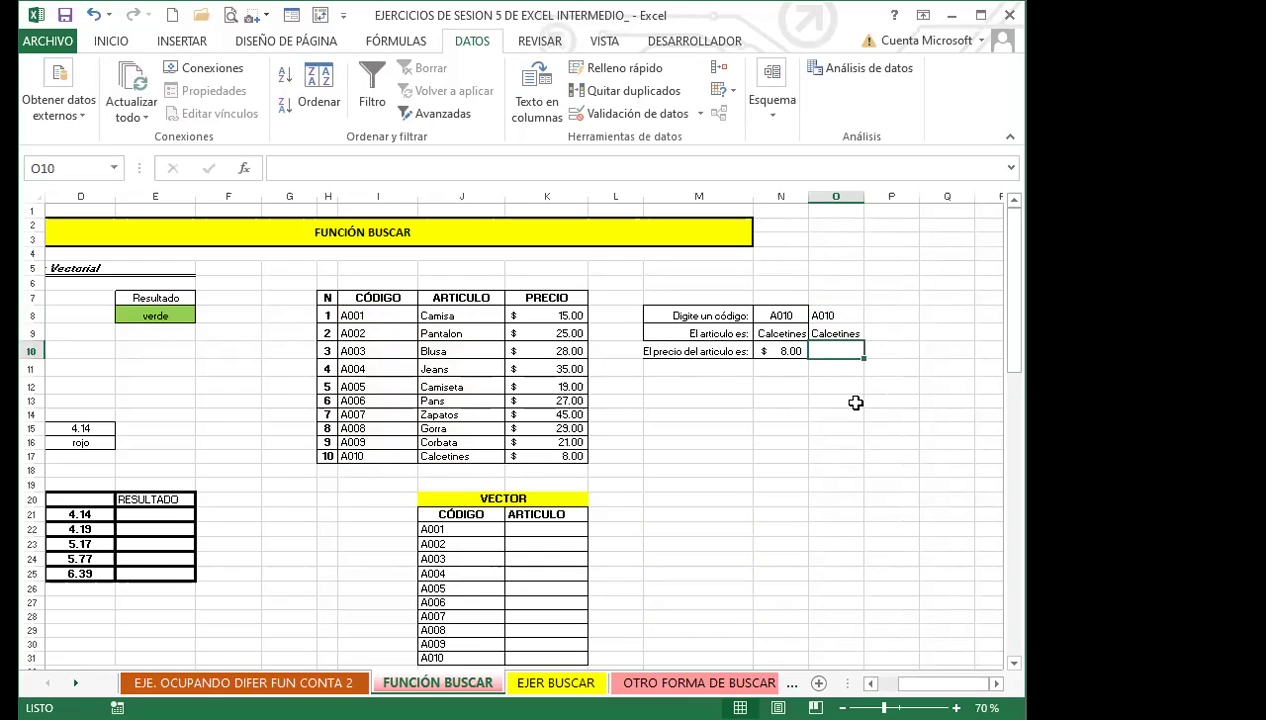
{"action": "type", "text": "=BU"}
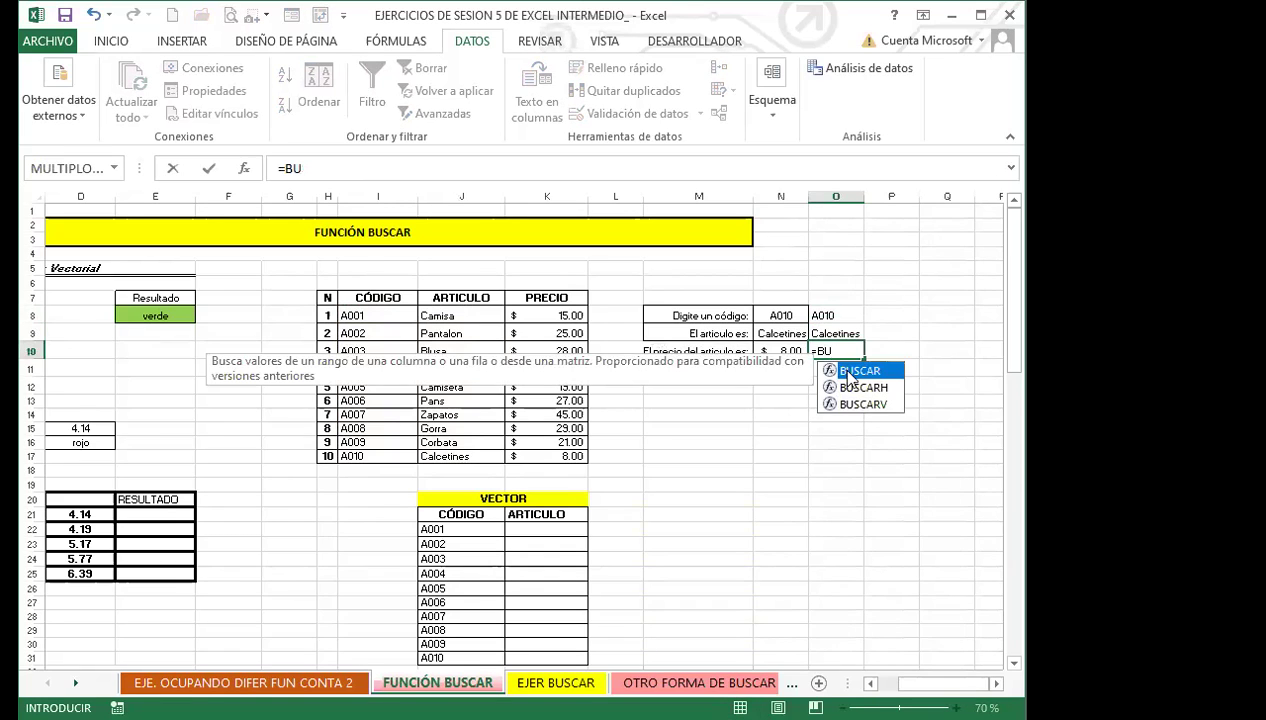
{"action": "double_click", "coordinate": [848, 372]}
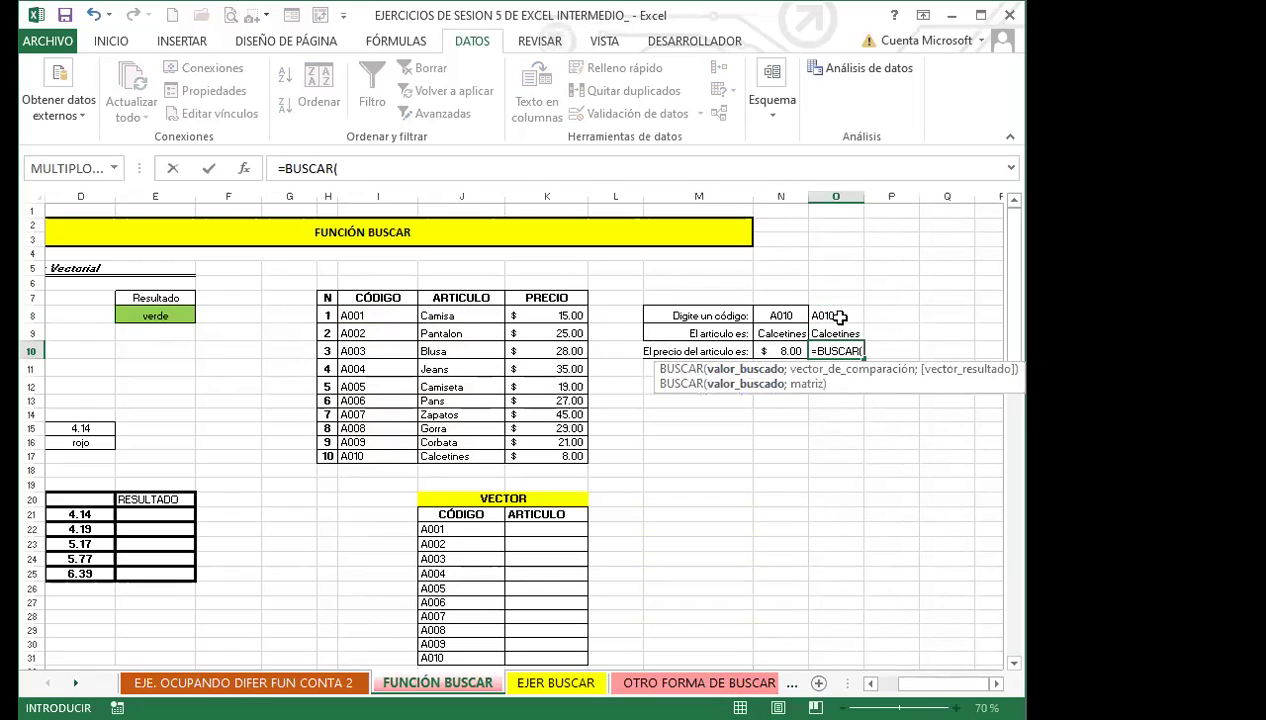
{"action": "left_click", "coordinate": [838, 316]}
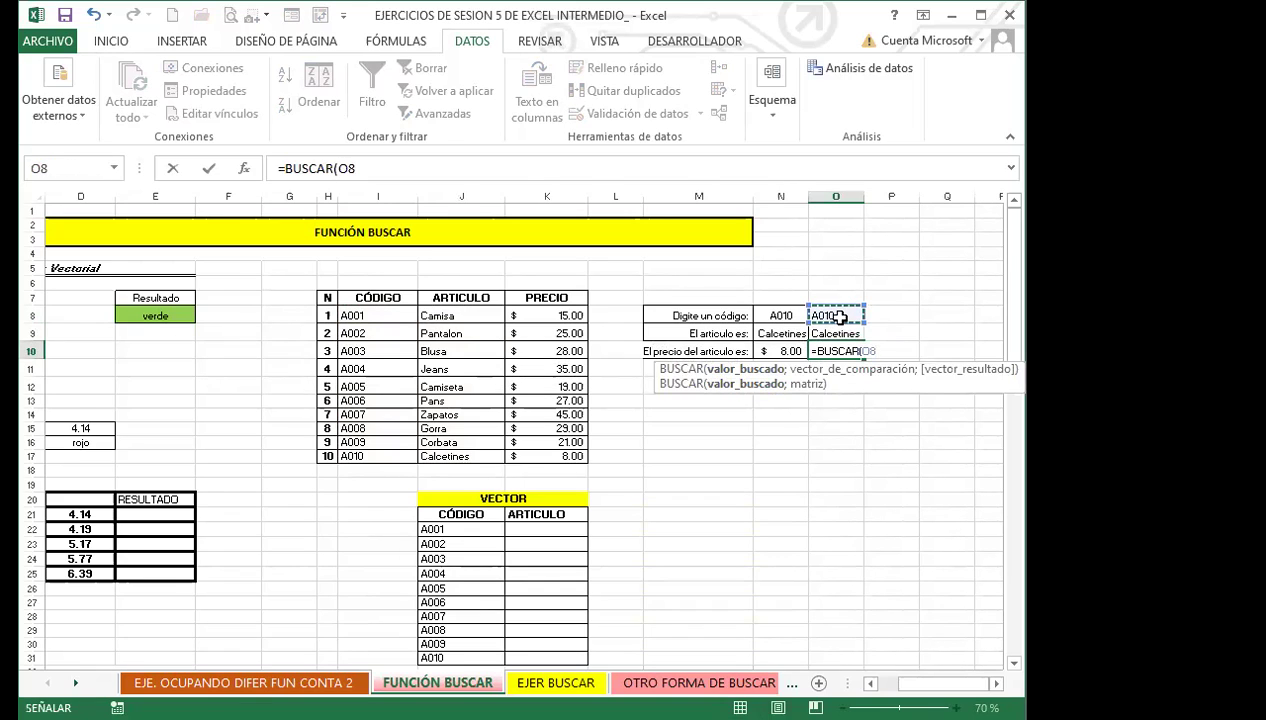
{"action": "type", "text": ";"}
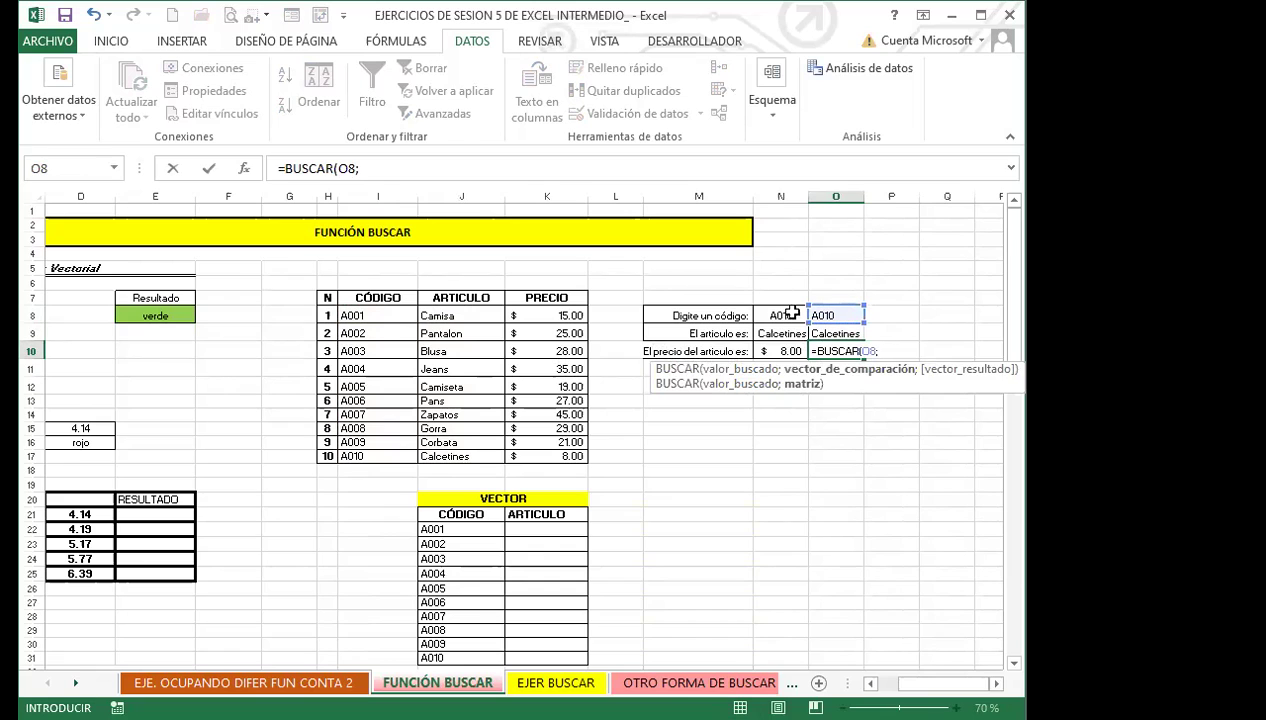
{"action": "left_click_drag", "start_coordinate": [385, 316], "coordinate": [381, 453]}
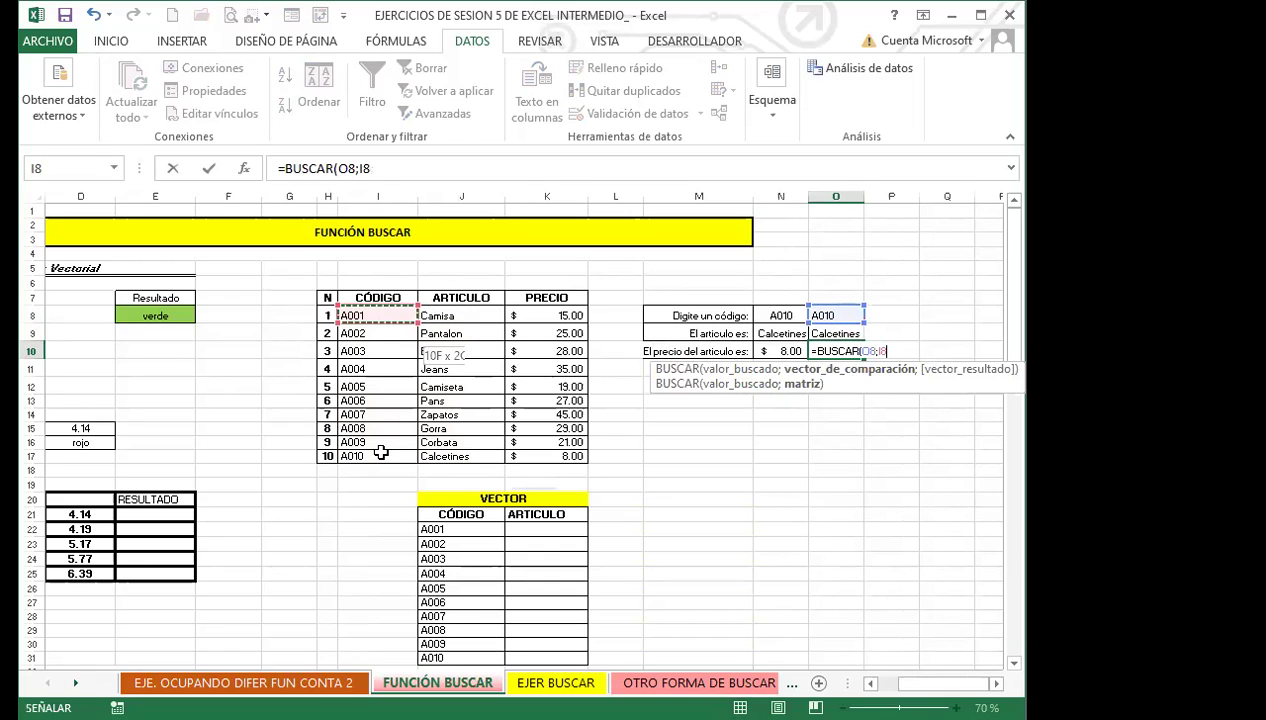
{"action": "type", "text": ";"}
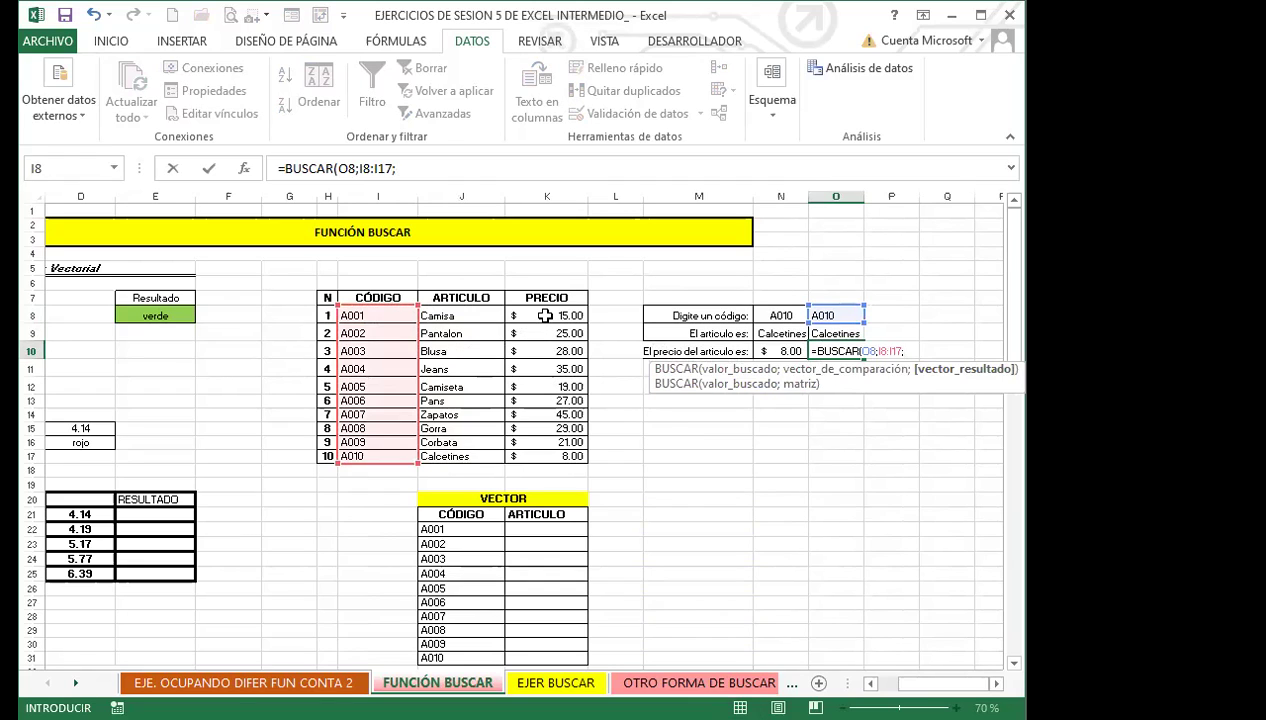
{"action": "left_click_drag", "start_coordinate": [549, 316], "coordinate": [541, 456]}
{"action": "key", "text": "Return"}
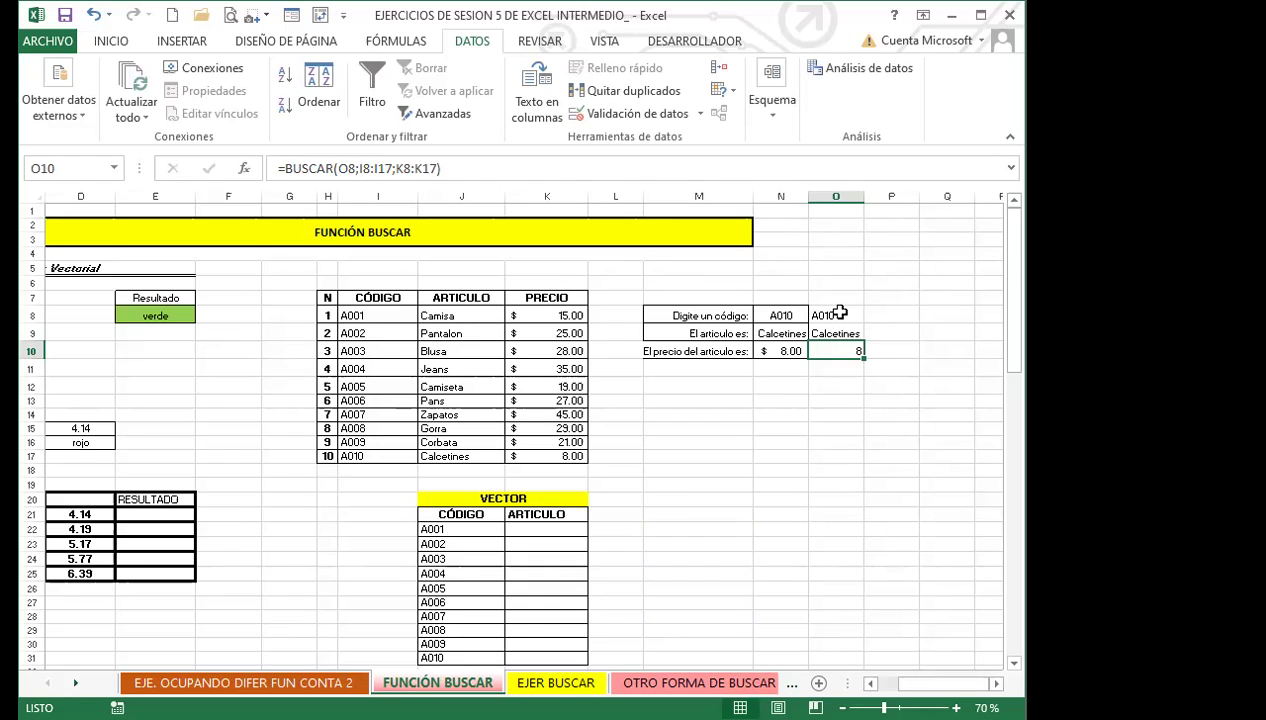
Step: Choose A007 and A010 in turn from the O8 list to test the article and price lookups together
{"action": "left_click", "coordinate": [838, 315]}
{"action": "left_click", "coordinate": [872, 316]}
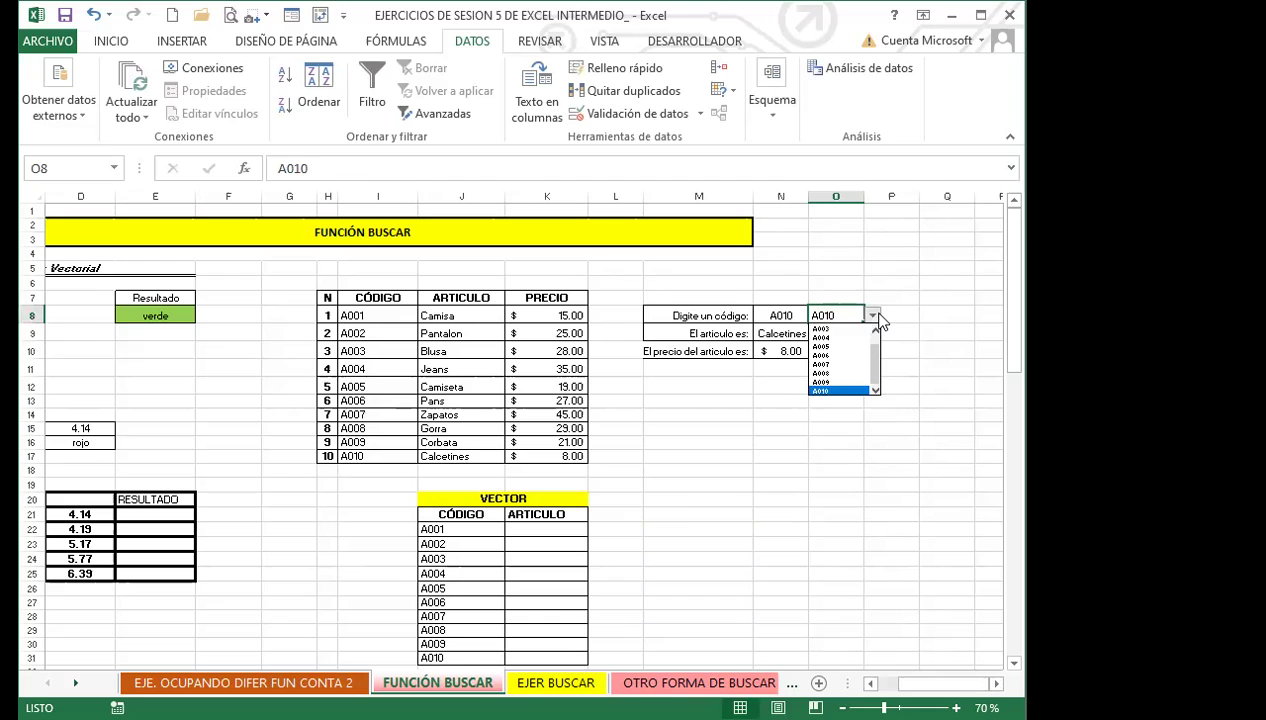
{"action": "left_click", "coordinate": [825, 365]}
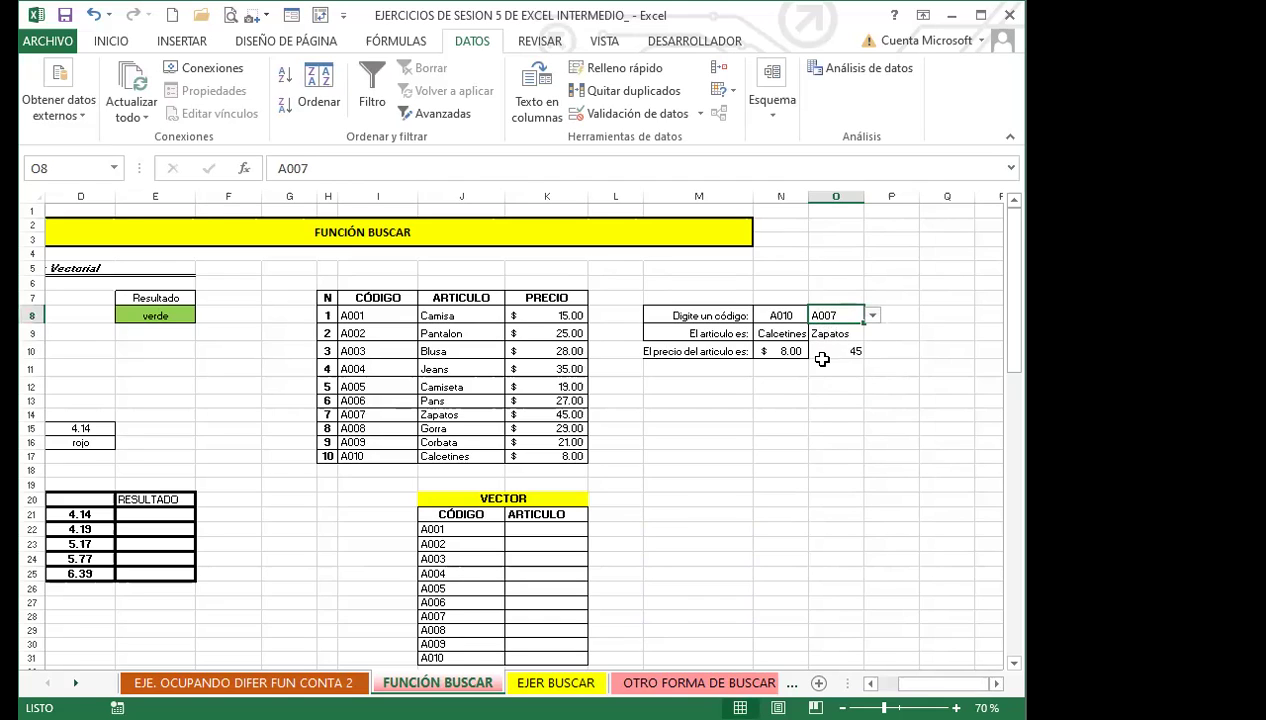
{"action": "left_click", "coordinate": [873, 316]}
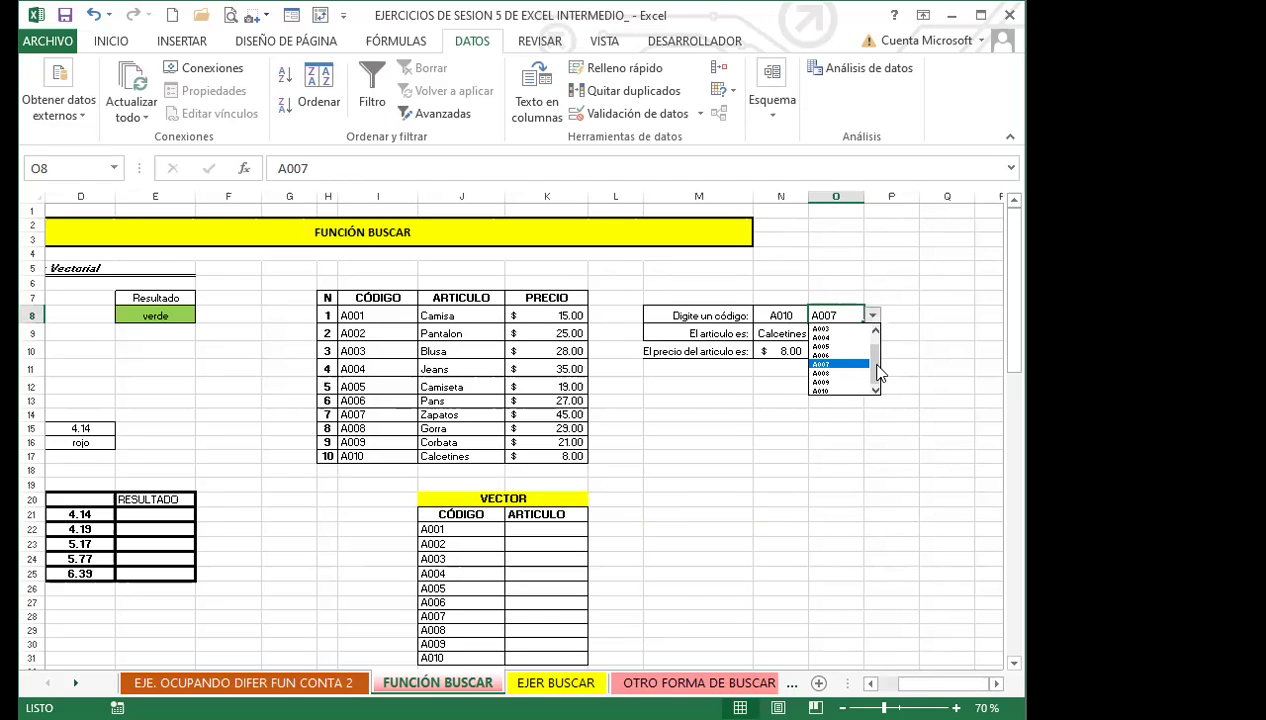
{"action": "left_click", "coordinate": [818, 389]}
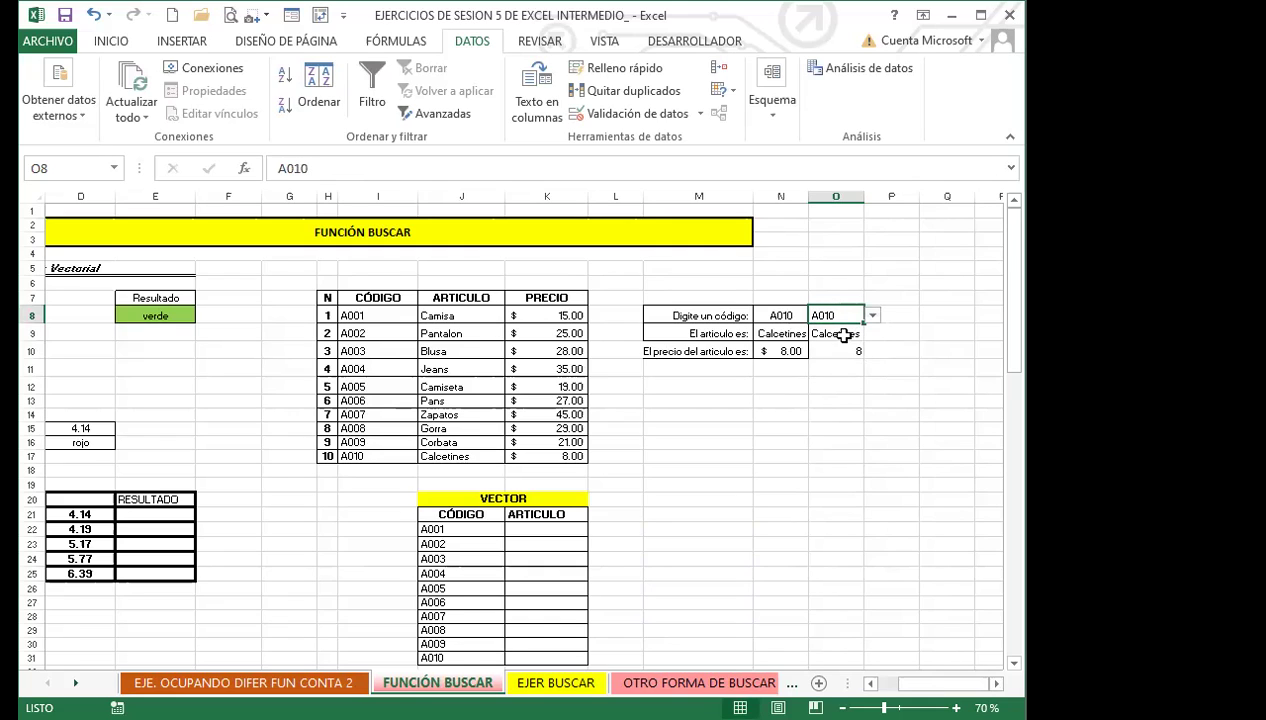
Step: Review the price and article formulas in O10 and O9, and set the code in O8 to A007 from its list
{"action": "left_click", "coordinate": [830, 351]}
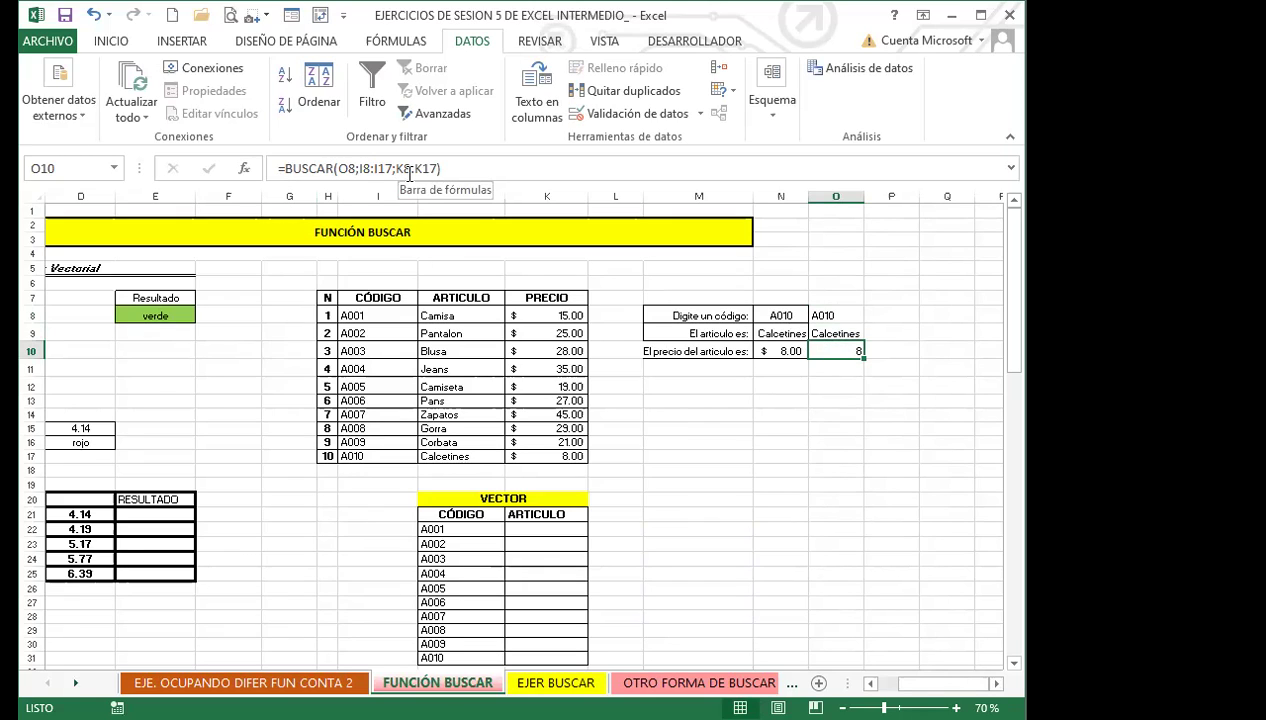
{"action": "left_click", "coordinate": [842, 330]}
{"action": "left_click", "coordinate": [849, 306]}
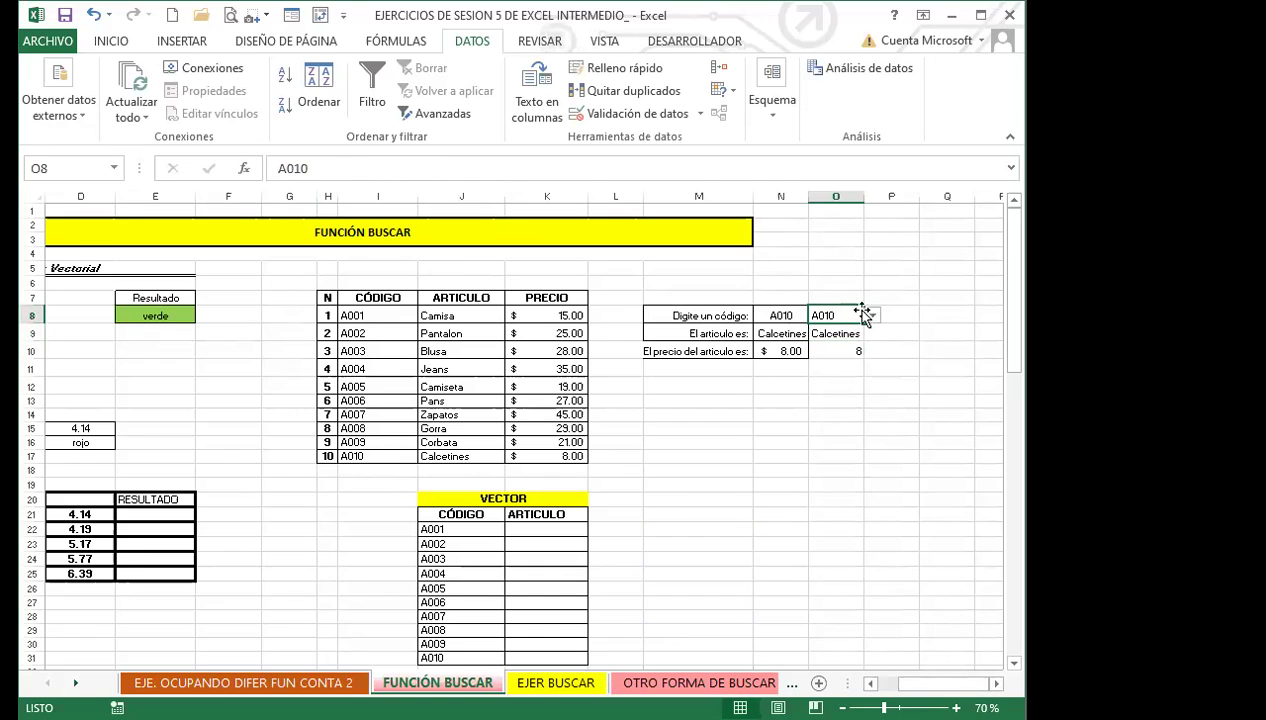
{"action": "left_click", "coordinate": [873, 316]}
{"action": "scroll", "coordinate": [866, 355], "scroll_direction": "up", "scroll_amount": 1}
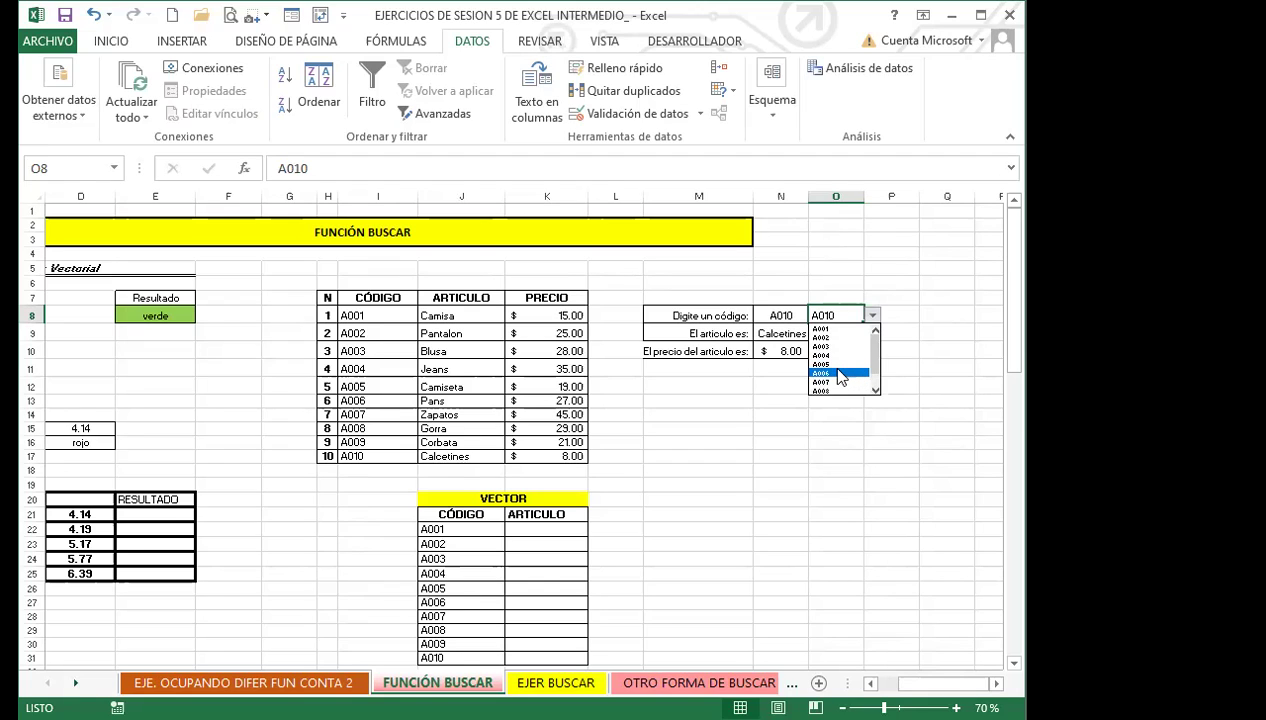
{"action": "left_click", "coordinate": [830, 383]}
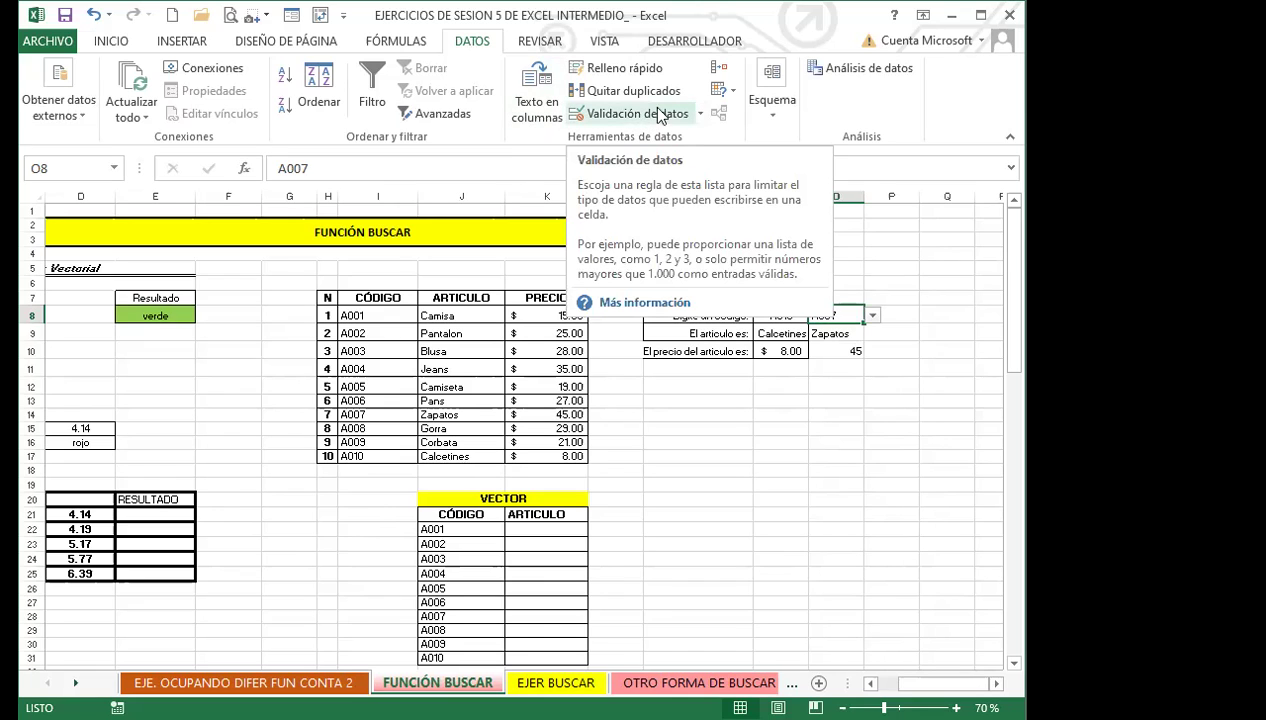
Step: Review the data validation criteria of cell O8, including the allowed type and source range, and close them without changes
{"action": "left_click", "coordinate": [700, 113]}
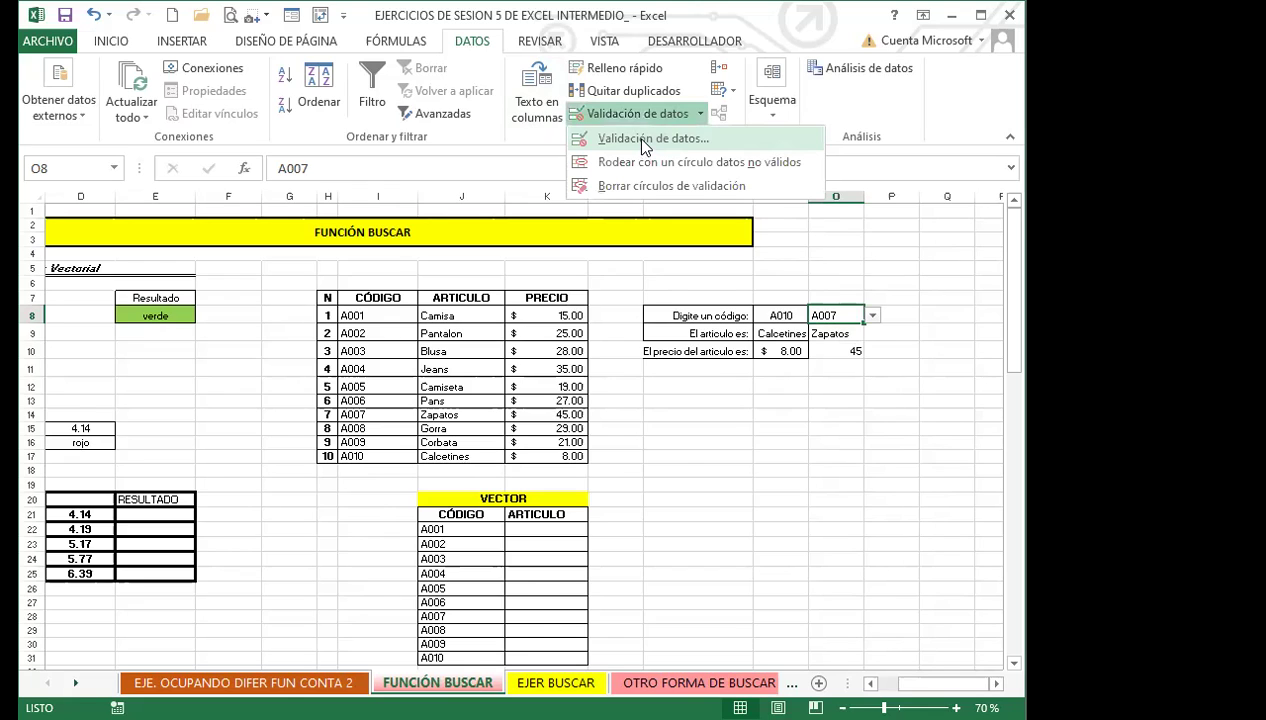
{"action": "left_click", "coordinate": [650, 138]}
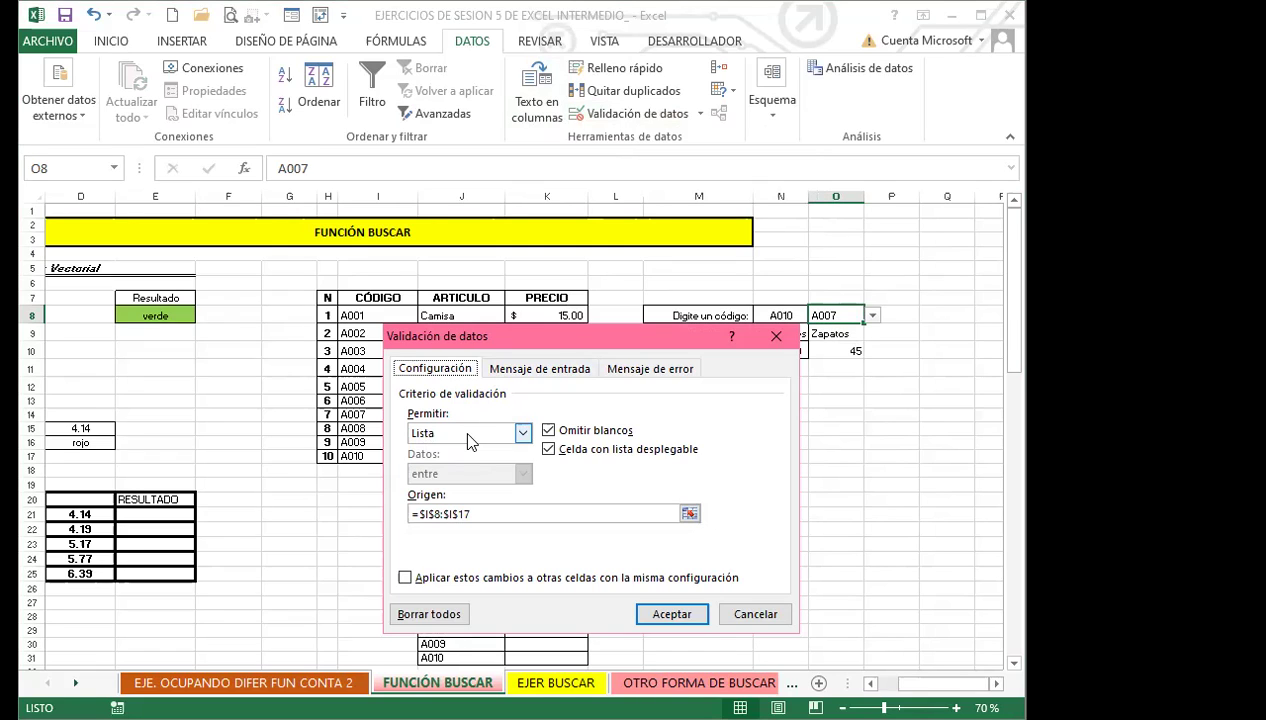
{"action": "left_click", "coordinate": [775, 338]}
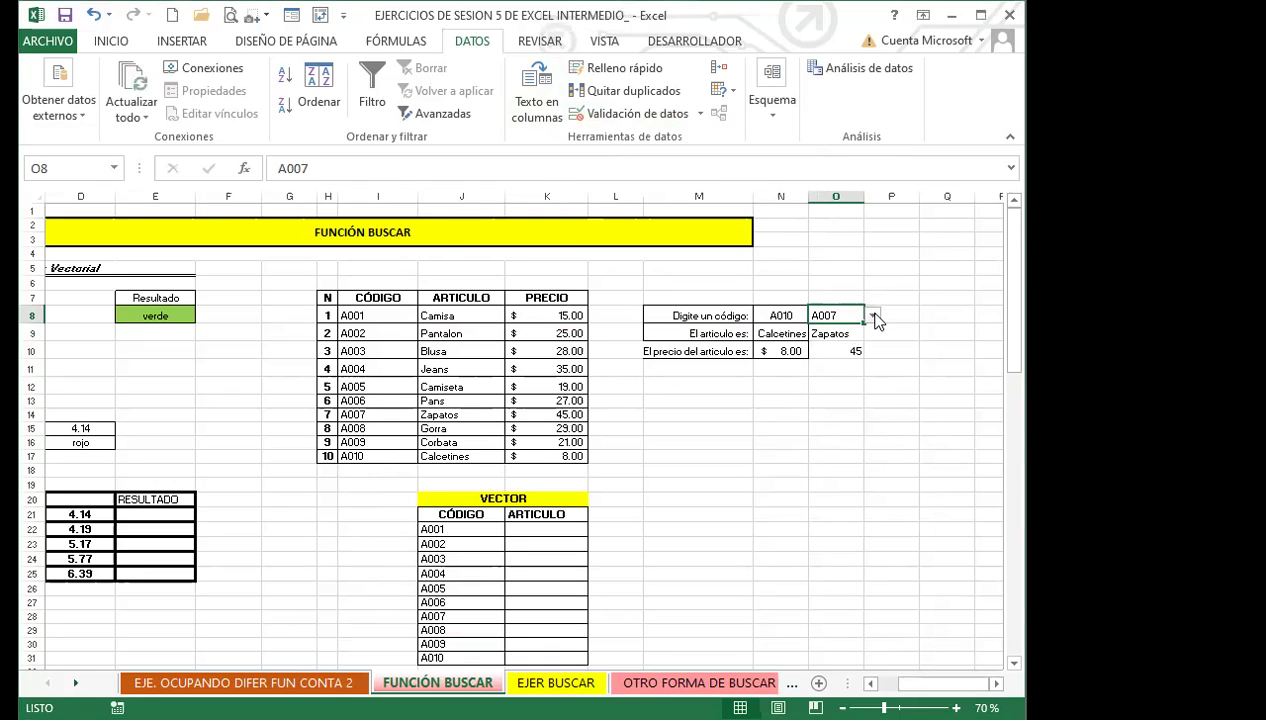
Step: Choose A010 from the O8 list and enter code A005 in N8 to compare both lookups
{"action": "left_click", "coordinate": [872, 315]}
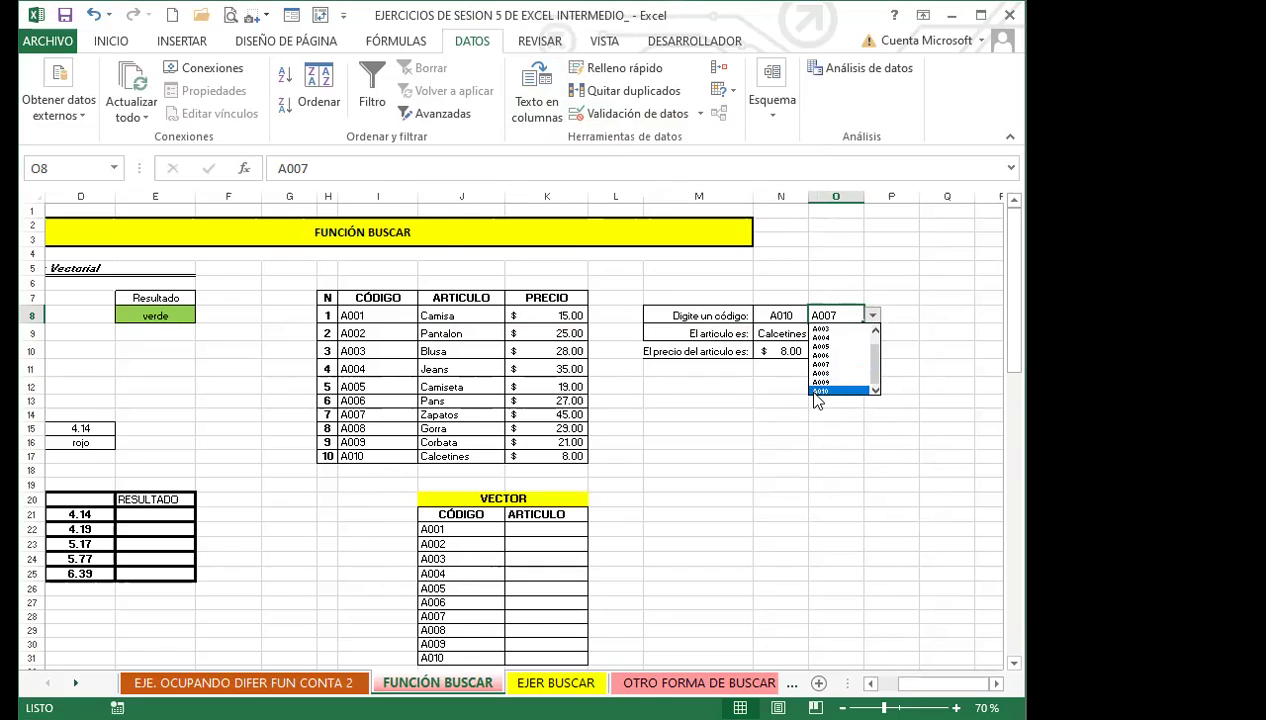
{"action": "left_click", "coordinate": [820, 390]}
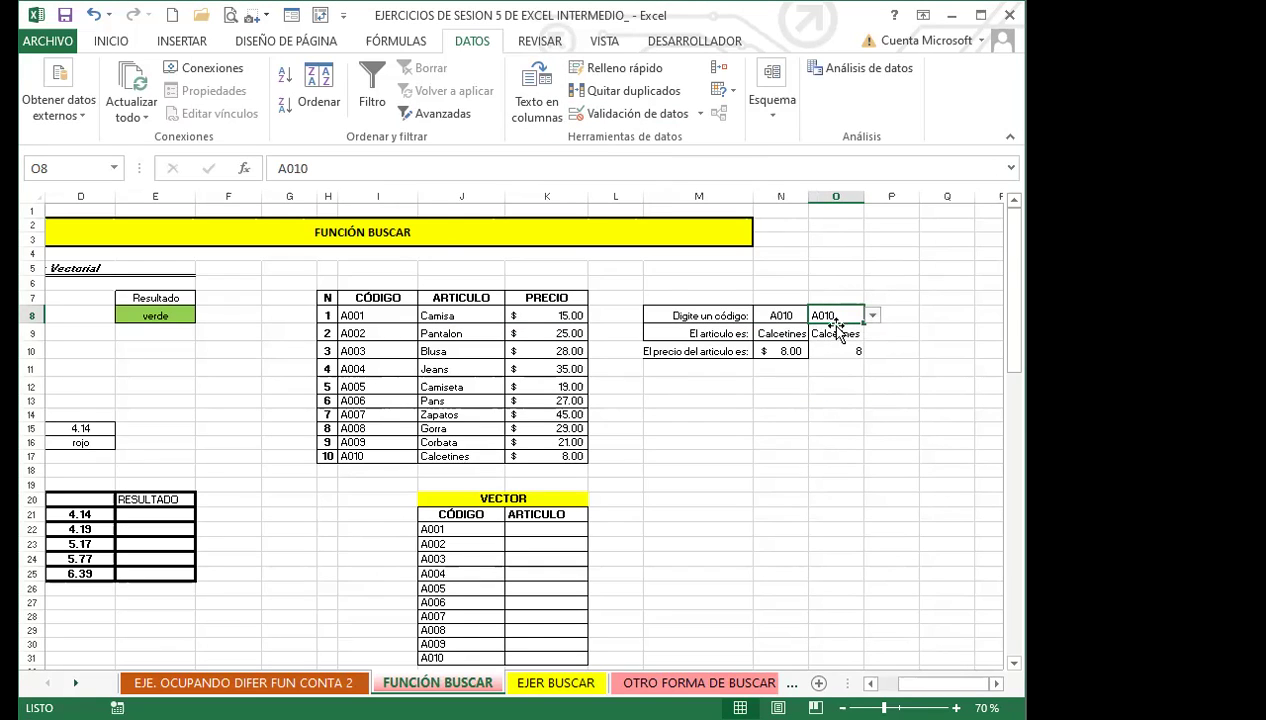
{"action": "left_click", "coordinate": [781, 312]}
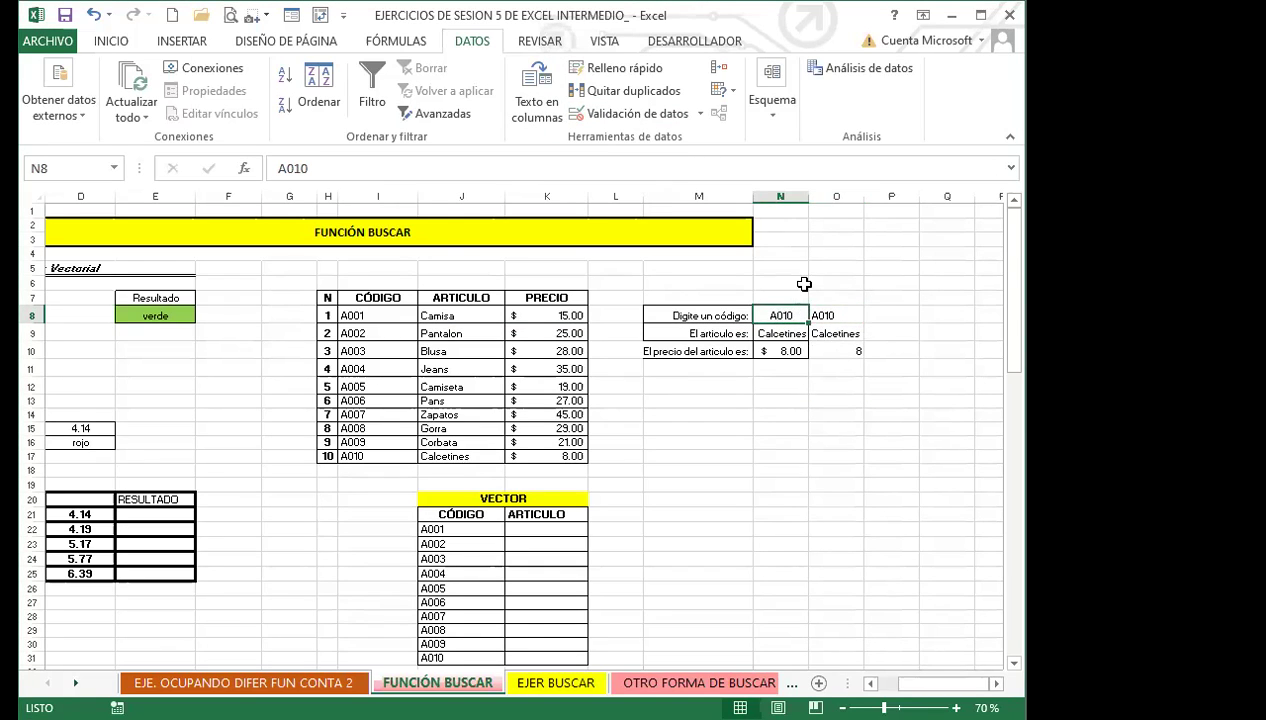
{"action": "type", "text": "A"}
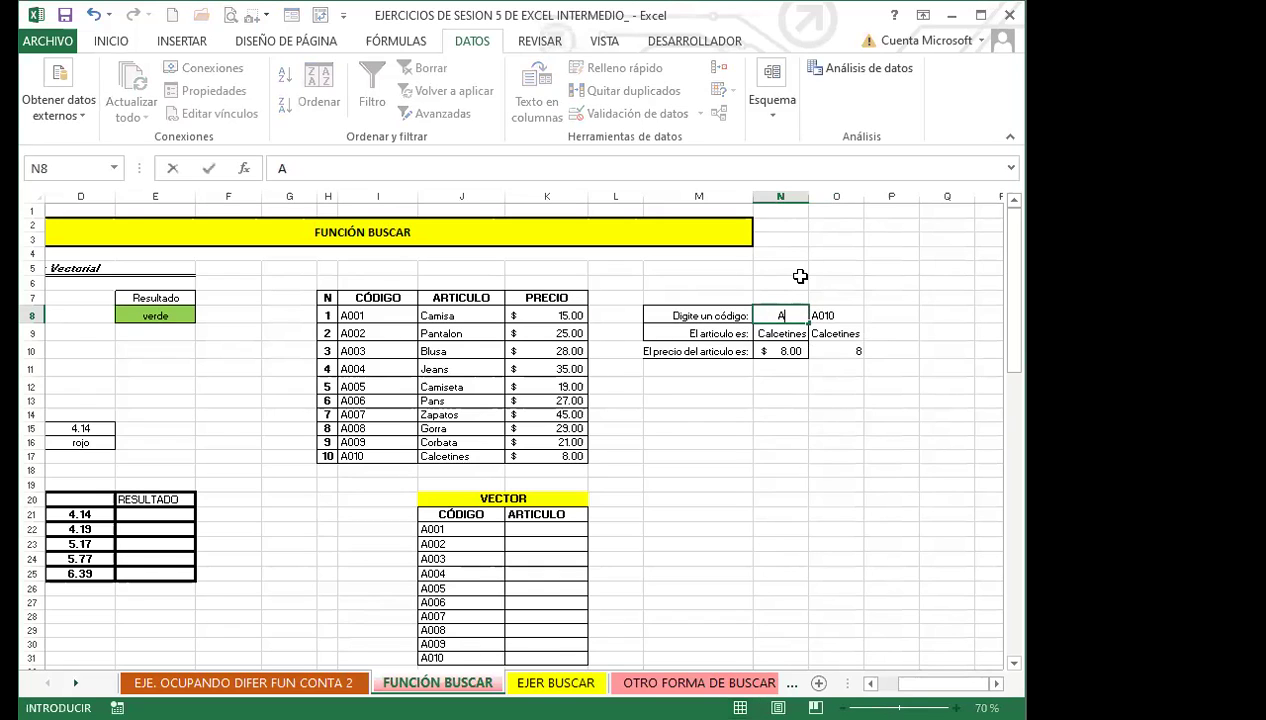
{"action": "type", "text": "005"}
{"action": "key", "text": "Return"}
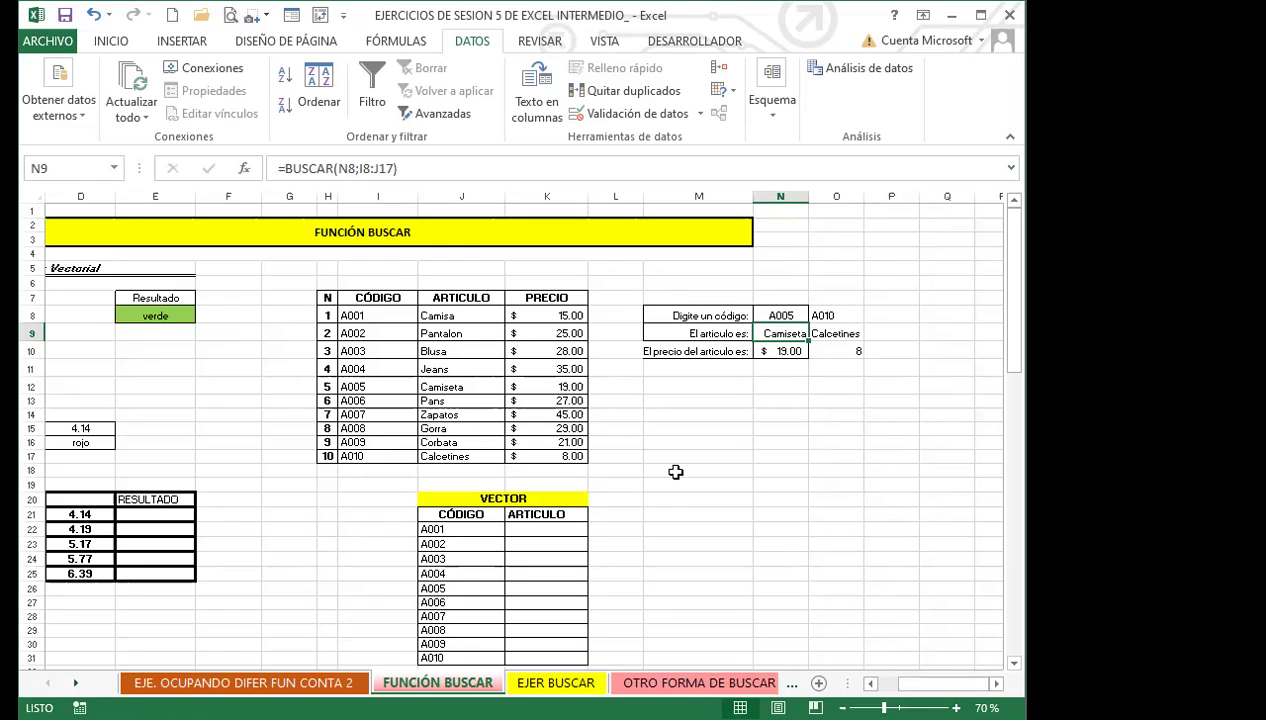
Step: Compare the article formulas in N9 and O9, and change the matrix in O9's BUSCAR formula to I7:J17, including the headers
{"action": "left_click", "coordinate": [673, 440]}
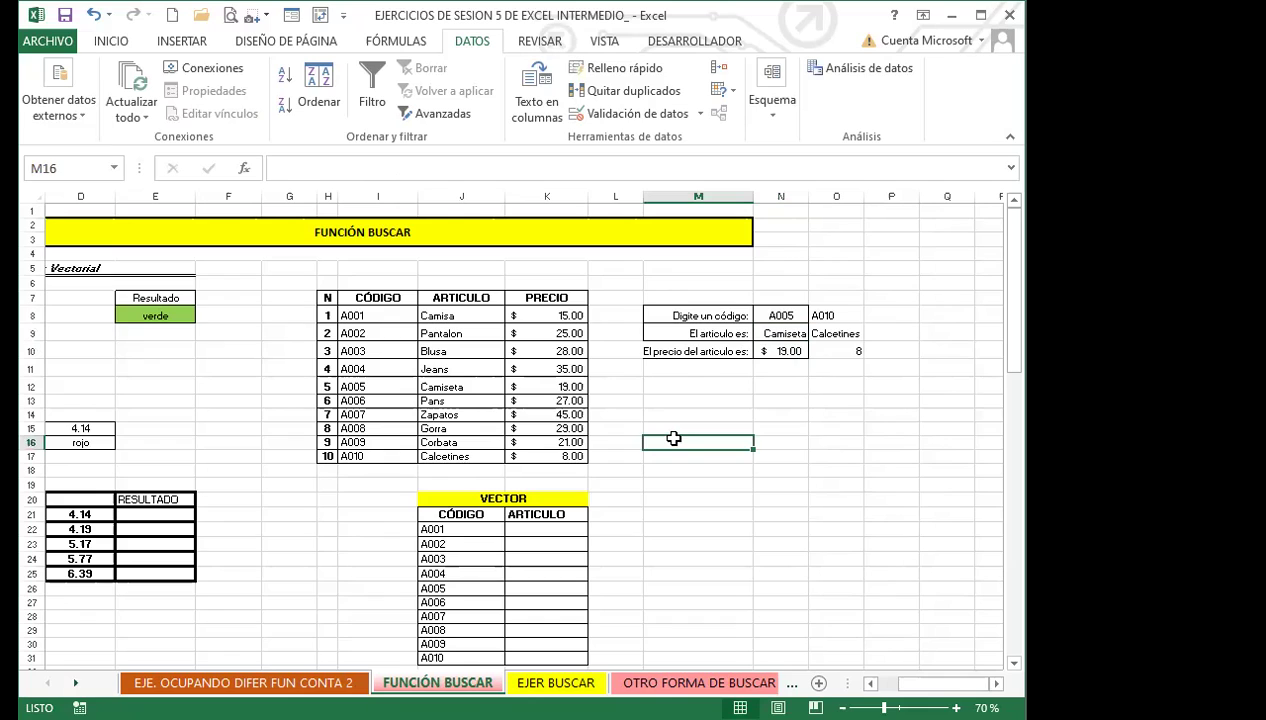
{"action": "left_click", "coordinate": [787, 336]}
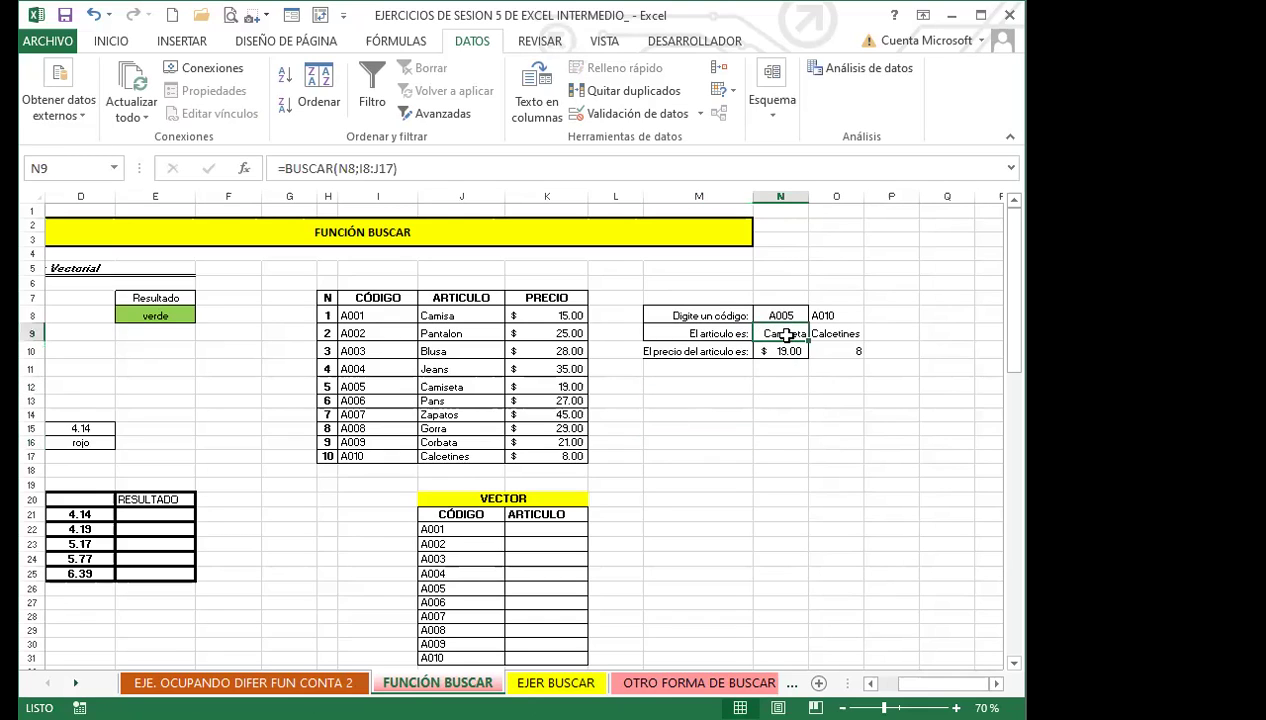
{"action": "left_click", "coordinate": [818, 333]}
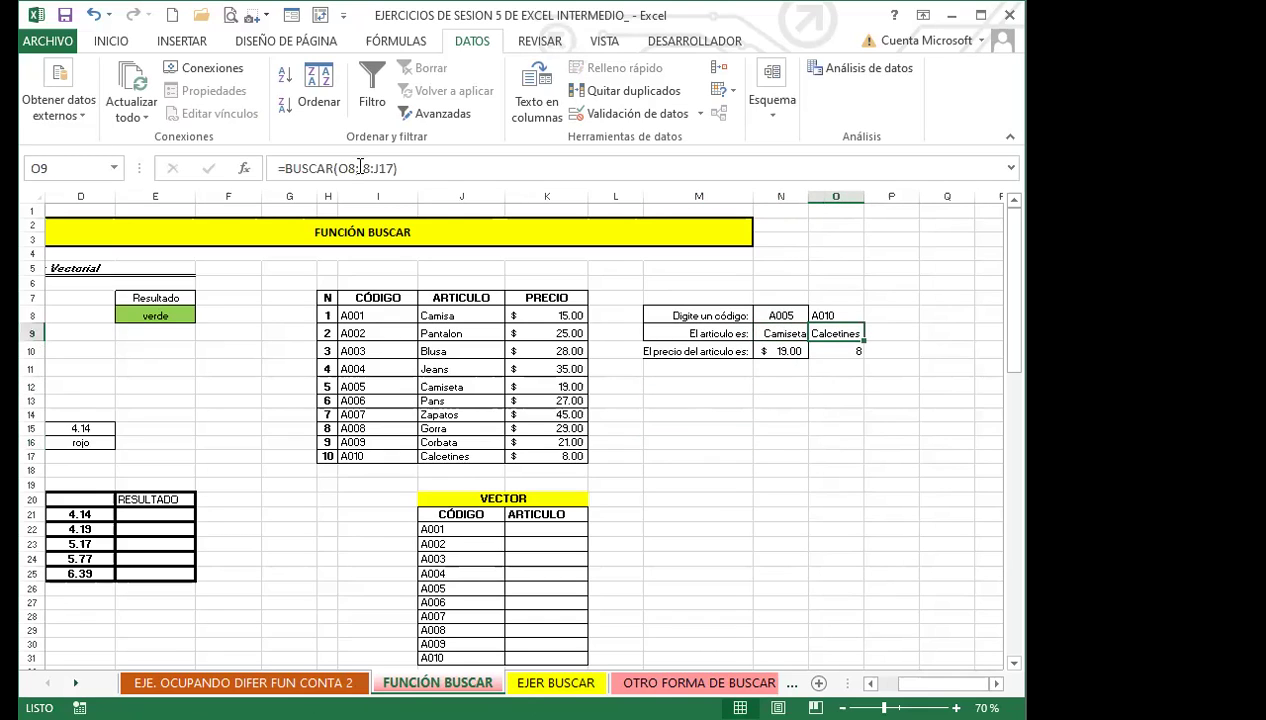
{"action": "left_click", "coordinate": [395, 172]}
{"action": "key", "text": "BackSpace"}
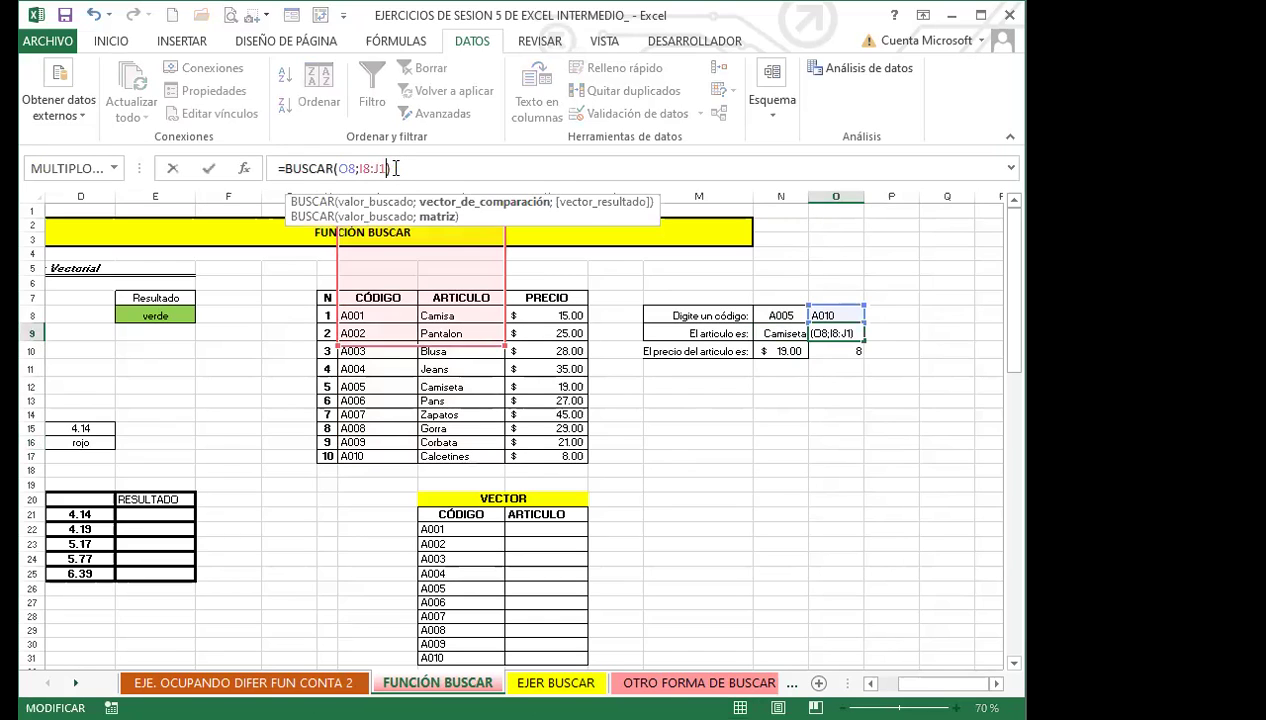
{"action": "key", "text": "BackSpace"}
{"action": "key", "text": "BackSpace"}
{"action": "key", "text": "BackSpace"}
{"action": "key", "text": "BackSpace"}
{"action": "key", "text": "BackSpace"}
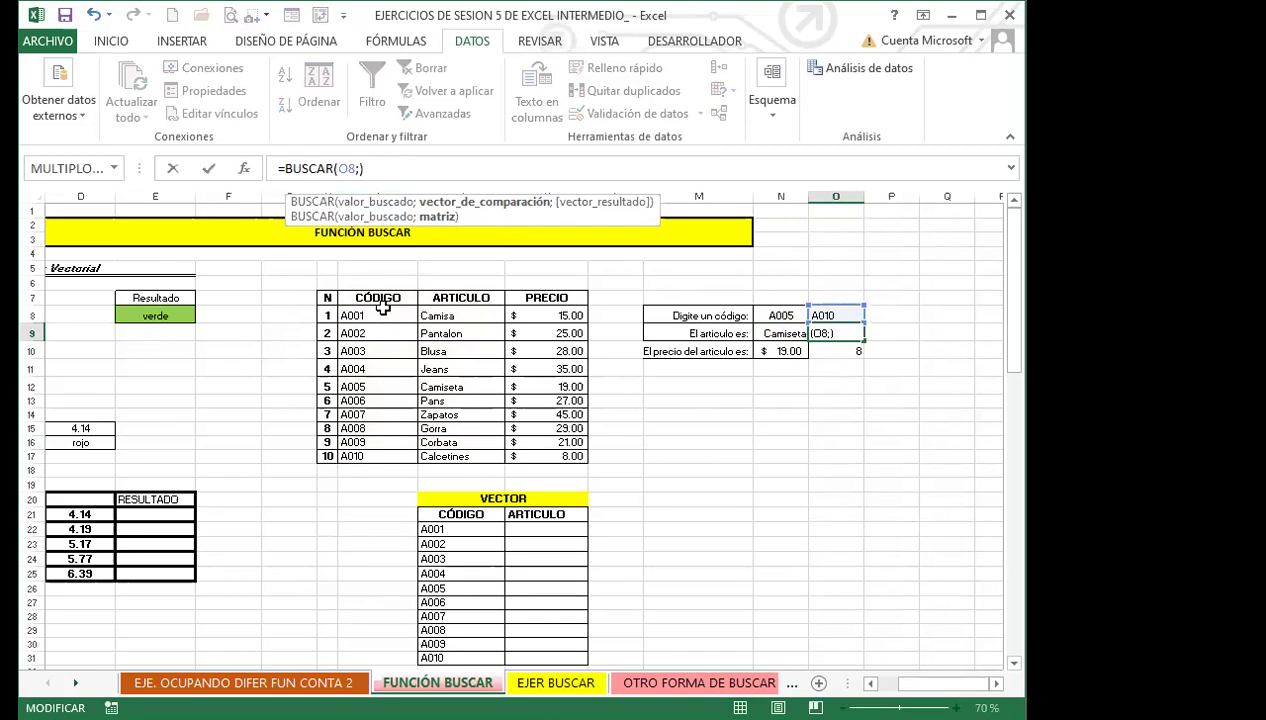
{"action": "left_click", "coordinate": [376, 299]}
{"action": "key", "text": "BackSpace"}
{"action": "type", "text": "8:I17;K8:K17"}
{"action": "key", "text": "Return"}
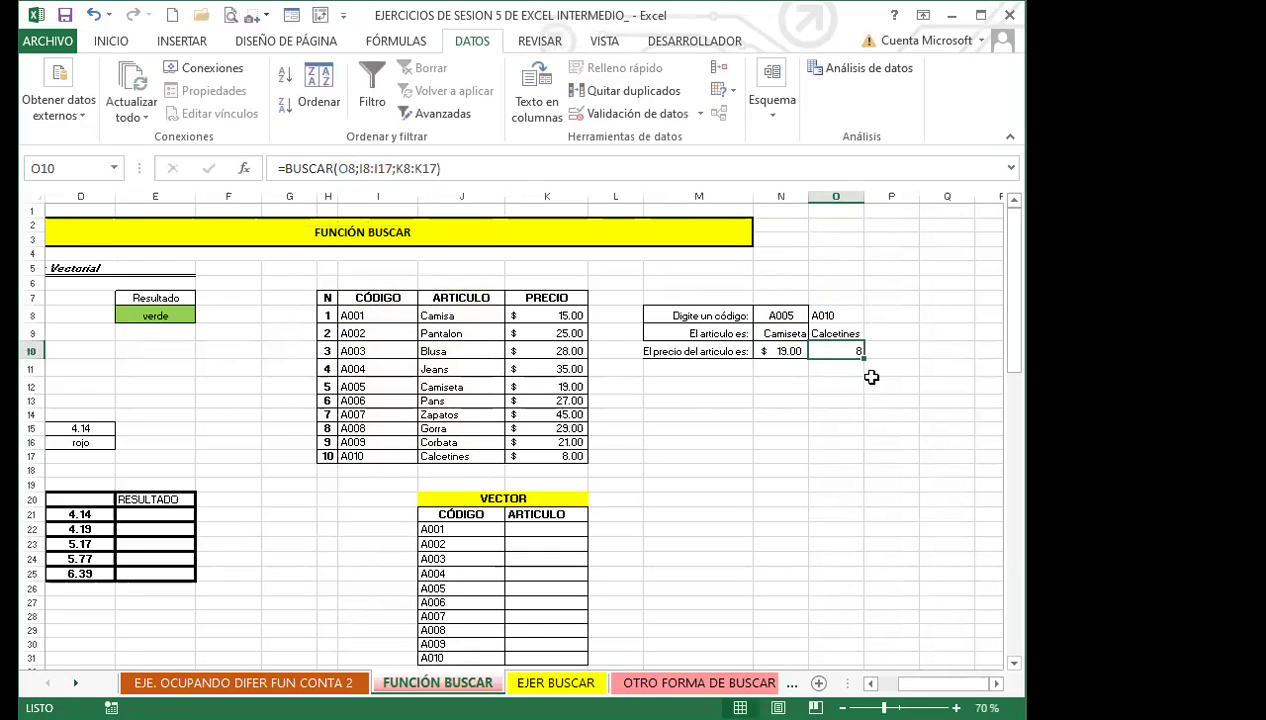
Step: Inspect the matrix range of the article formula in O9, and choose A004 from the O8 list to test it
{"action": "left_click", "coordinate": [826, 332]}
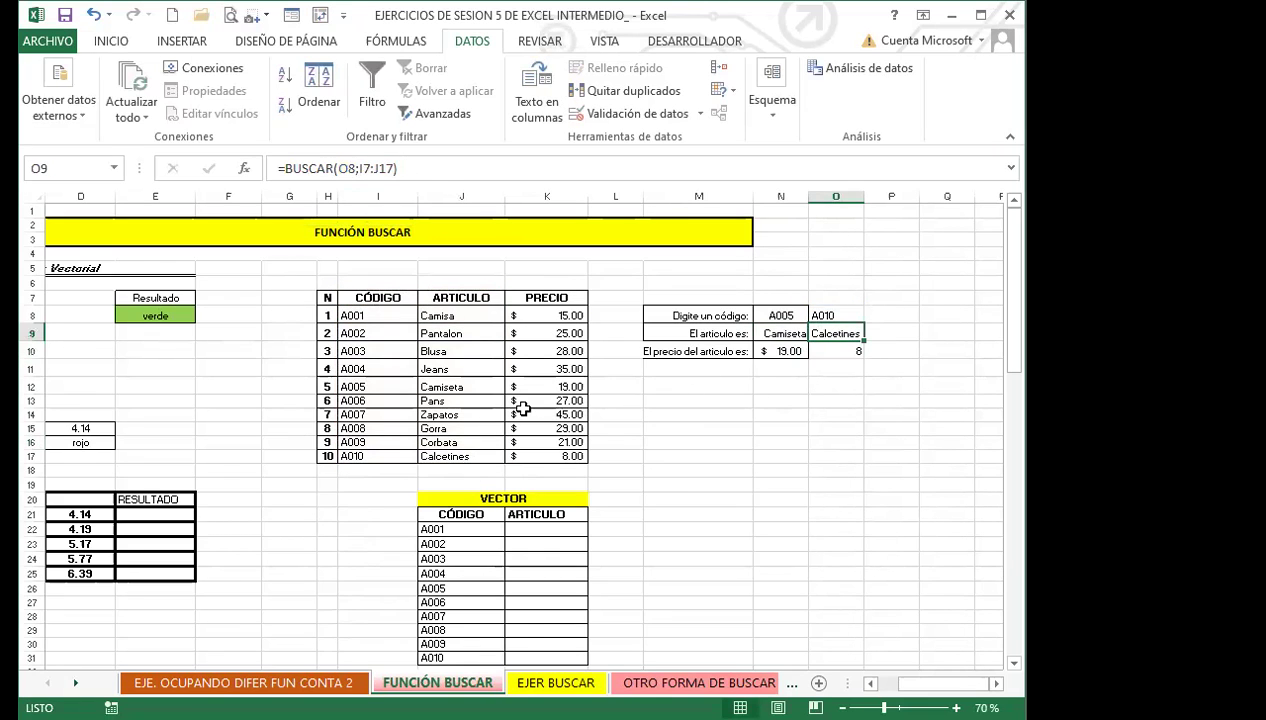
{"action": "left_click", "coordinate": [382, 168]}
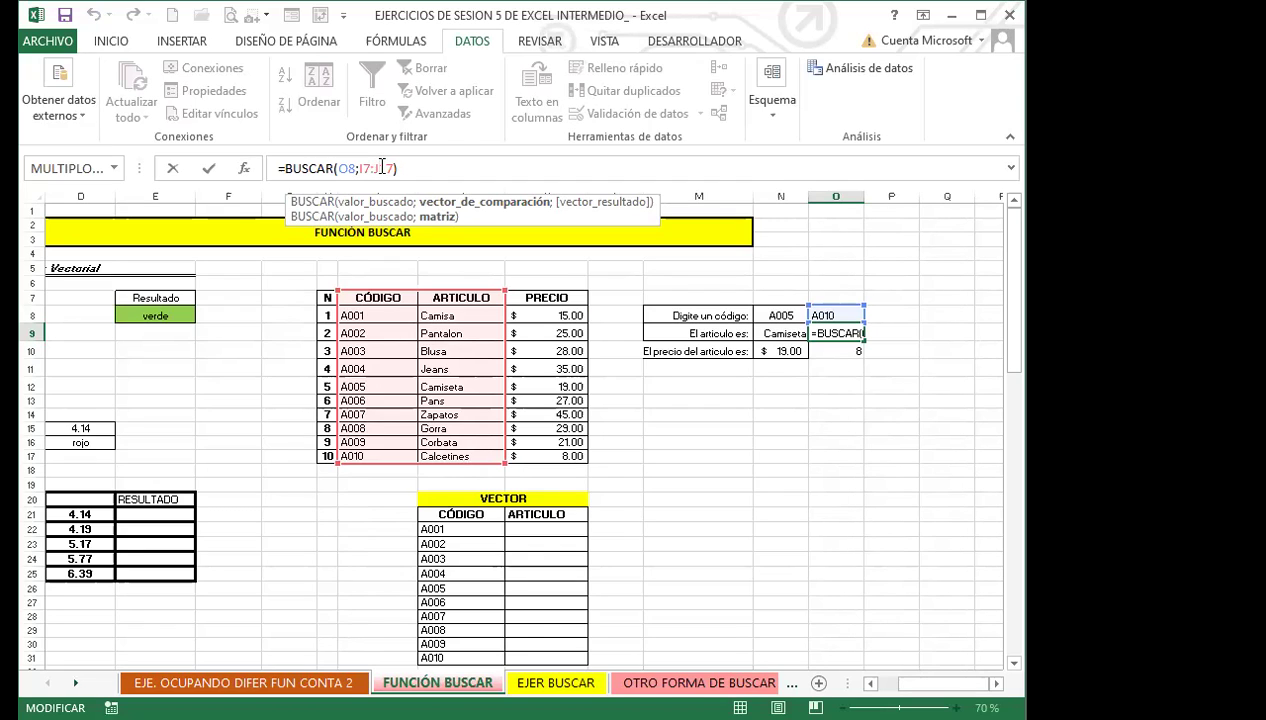
{"action": "key", "text": "Return"}
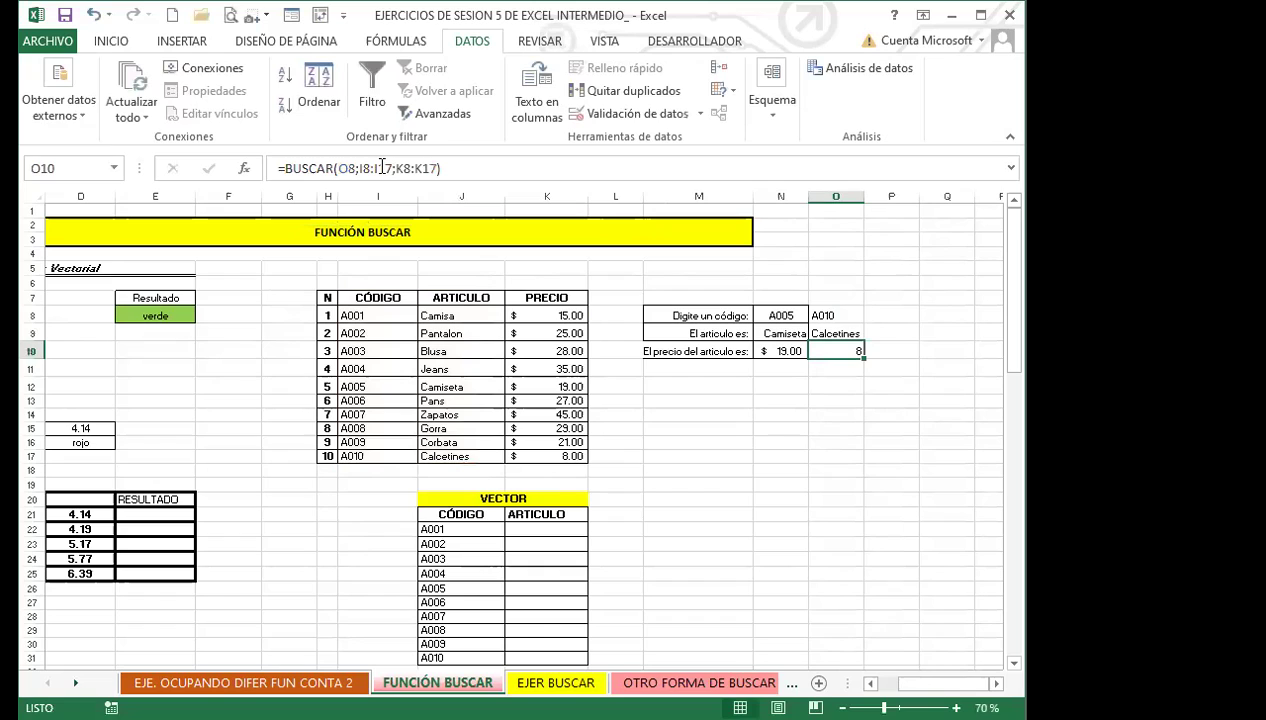
{"action": "left_click", "coordinate": [820, 310]}
{"action": "left_click", "coordinate": [873, 315]}
{"action": "left_click", "coordinate": [840, 369]}
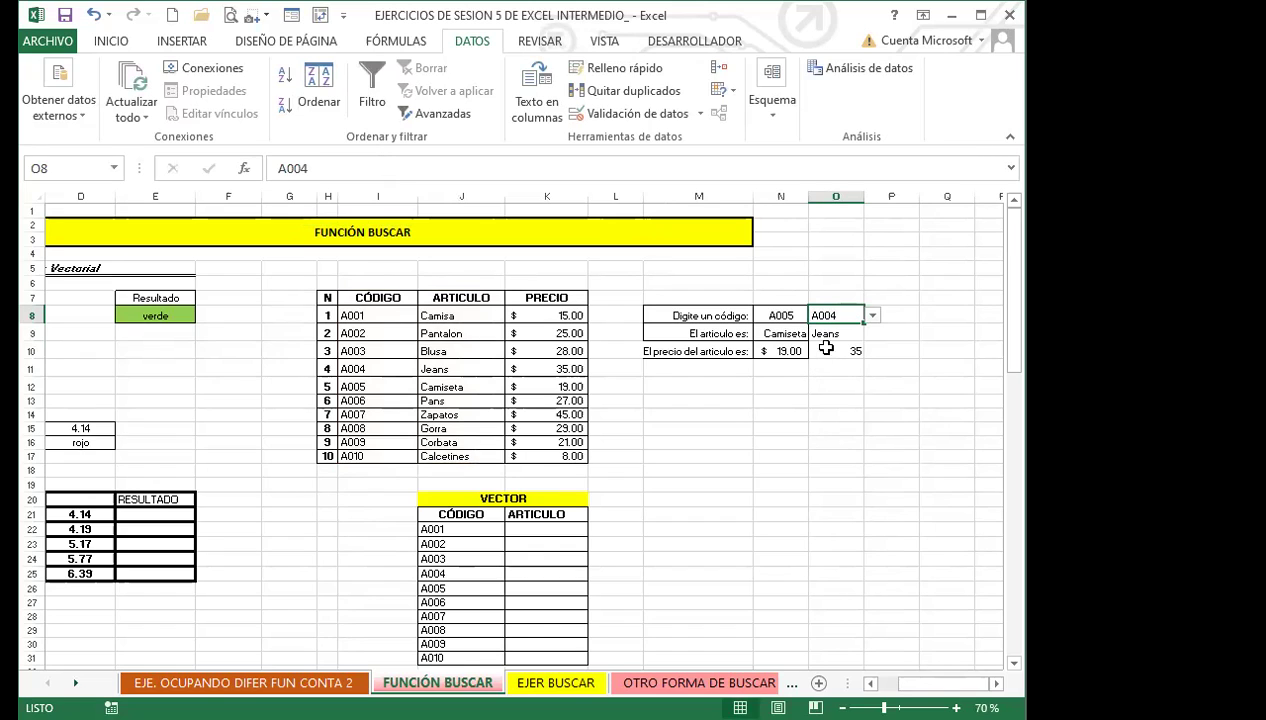
Step: Recheck the matrix range in O9's formula, and change the matrix in N9's BUSCAR formula to I7:J17 as well
{"action": "left_click", "coordinate": [846, 336]}
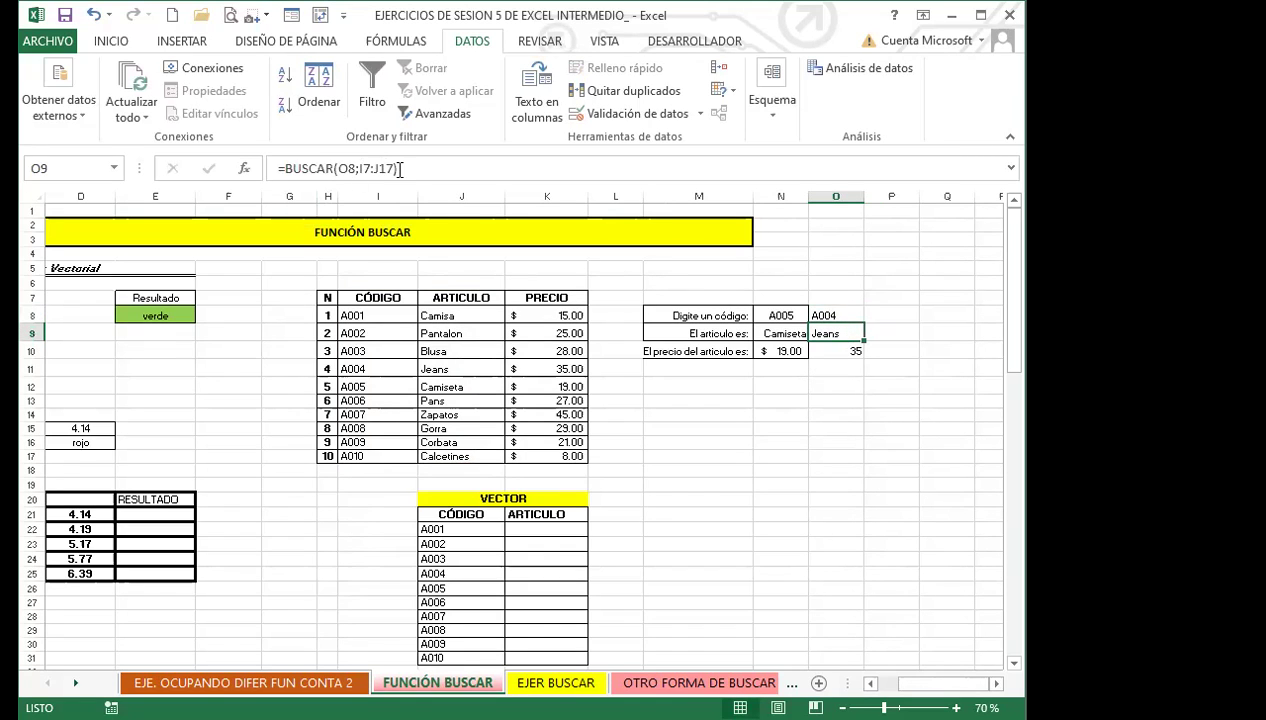
{"action": "left_click", "coordinate": [360, 168]}
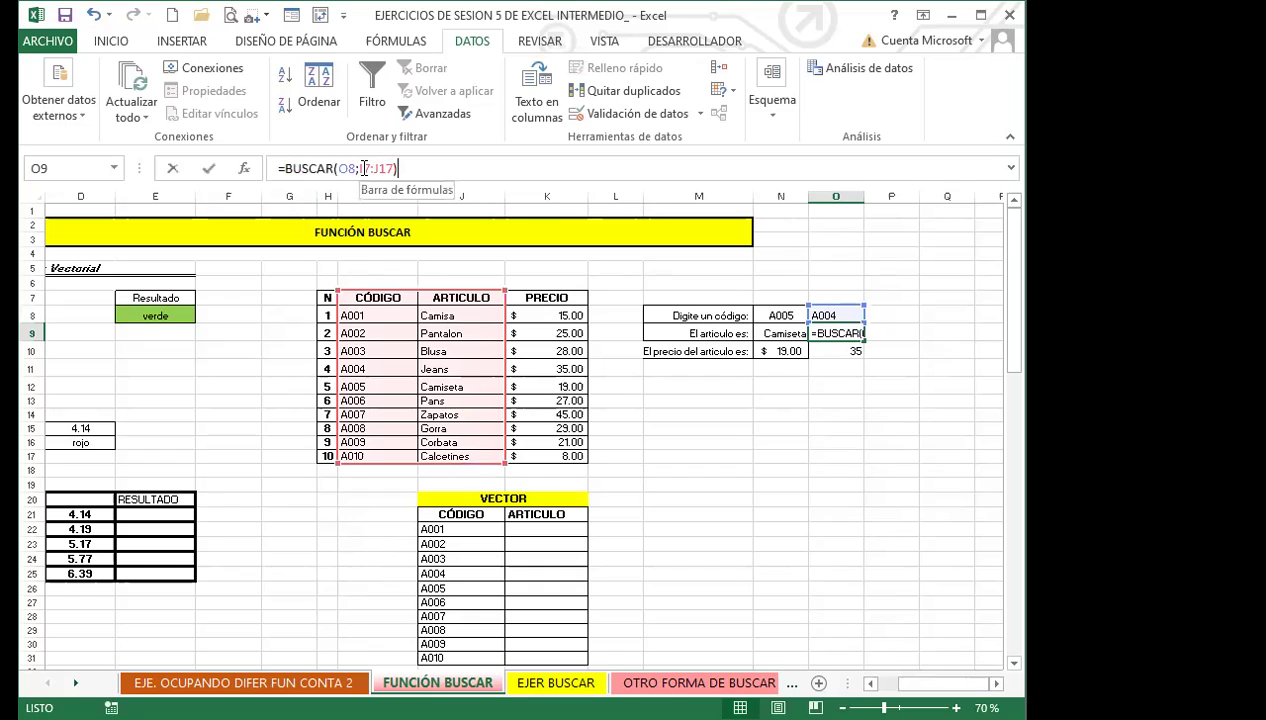
{"action": "left_click", "coordinate": [363, 168]}
{"action": "key", "text": "Return"}
{"action": "left_click", "coordinate": [788, 336]}
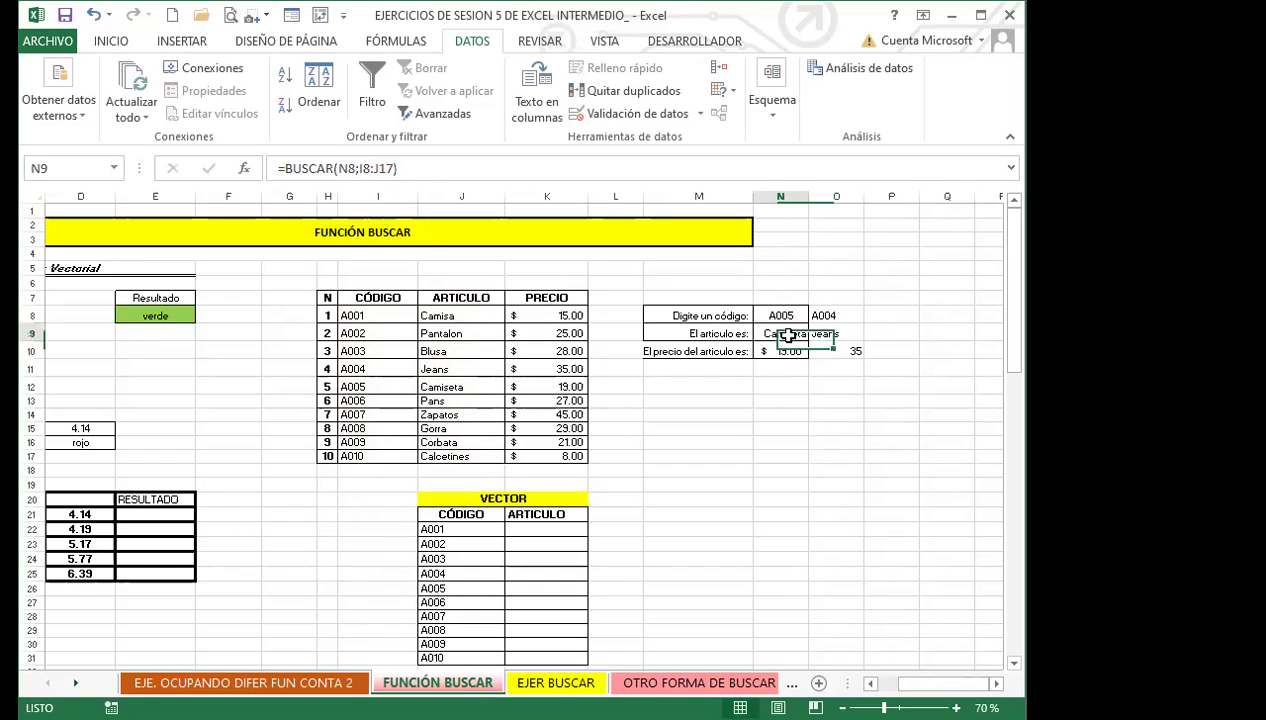
{"action": "left_click", "coordinate": [380, 167]}
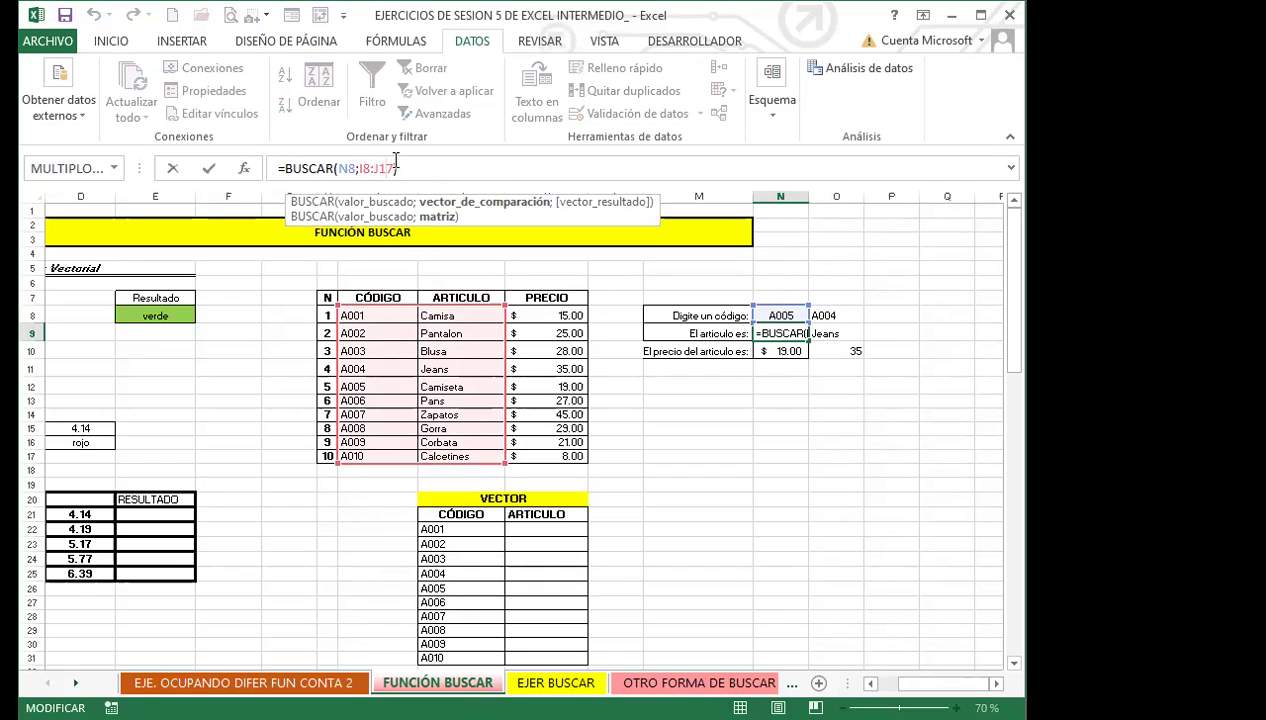
{"action": "key", "text": "BackSpace"}
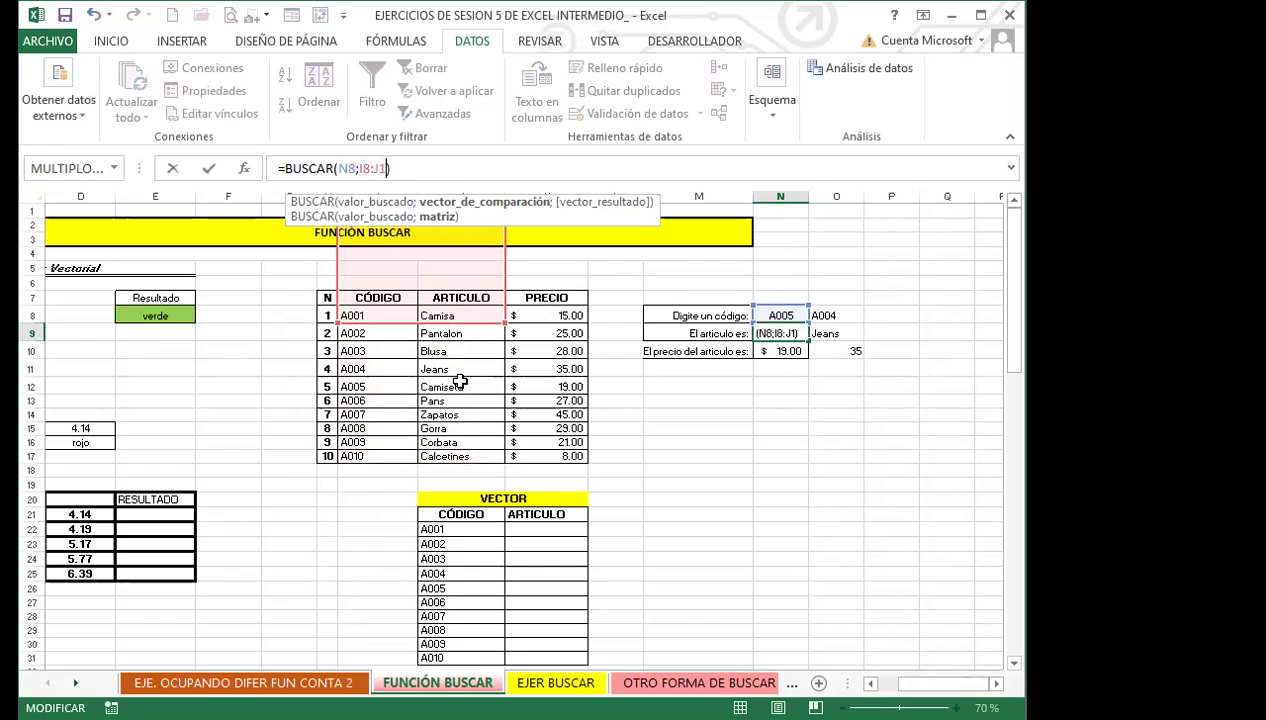
{"action": "left_click", "coordinate": [410, 300]}
{"action": "left_click", "coordinate": [475, 456], "text": "shift"}
{"action": "key", "text": "Return"}
Step: Enter codes A001 and A002 in turn in N8 to test the article formula in N9
{"action": "left_click", "coordinate": [775, 331]}
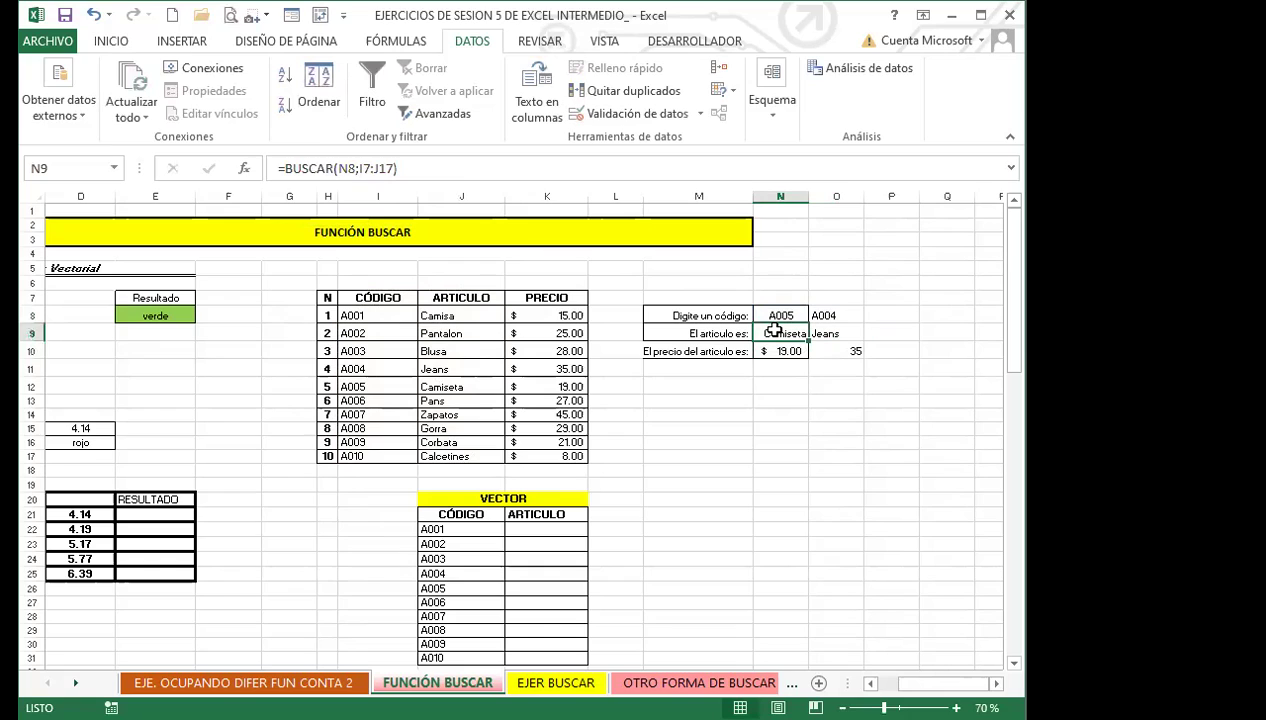
{"action": "left_click", "coordinate": [780, 312]}
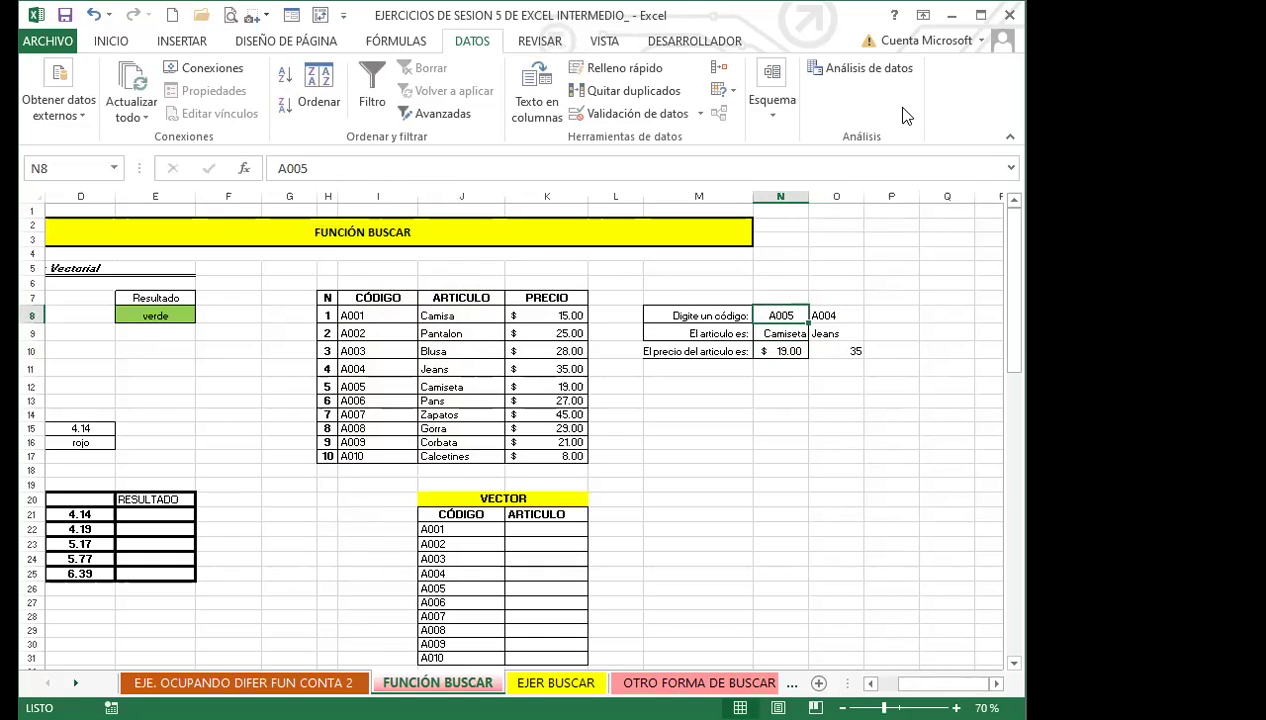
{"action": "type", "text": "A001"}
{"action": "key", "text": "Return"}
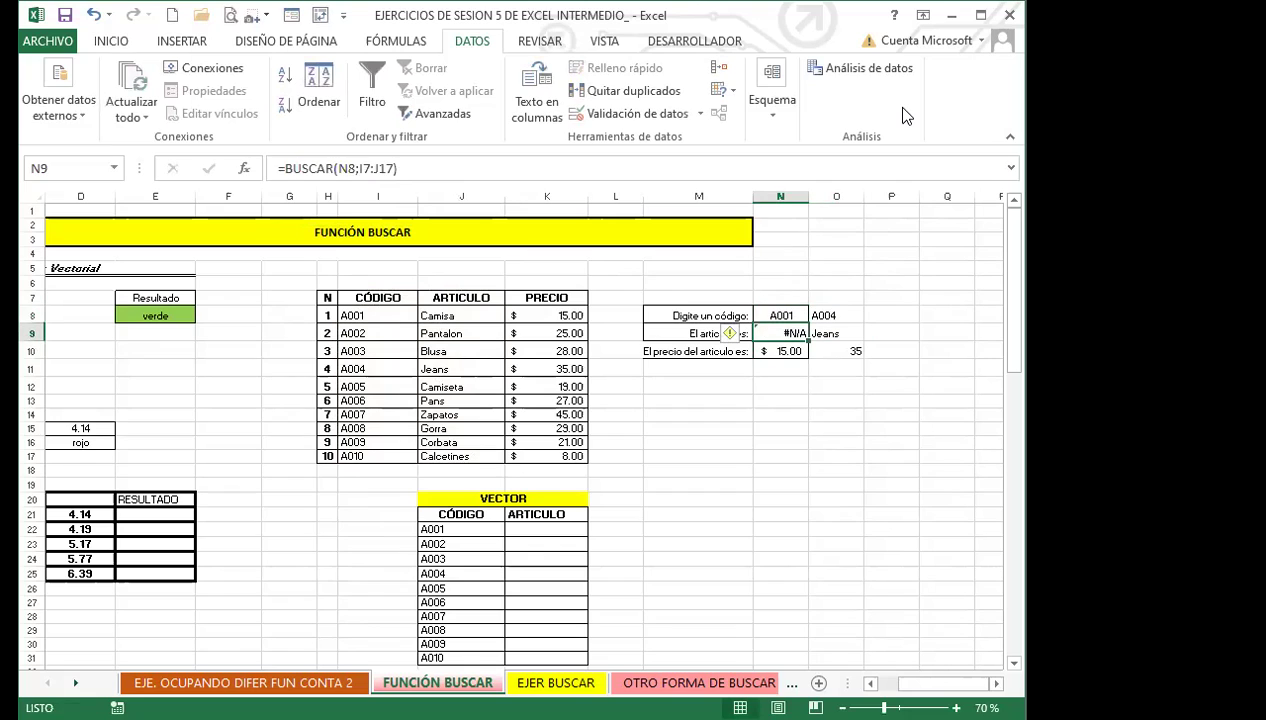
{"action": "left_click", "coordinate": [795, 316]}
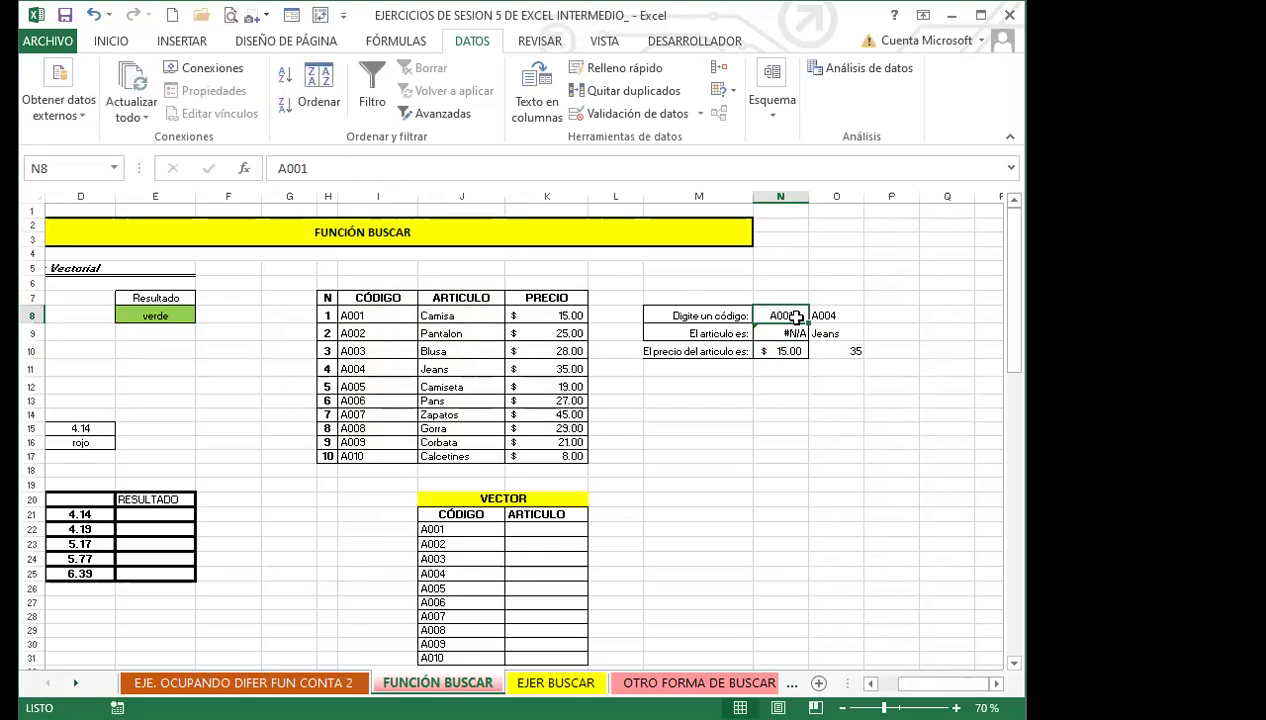
{"action": "type", "text": "A002"}
{"action": "key", "text": "Return"}
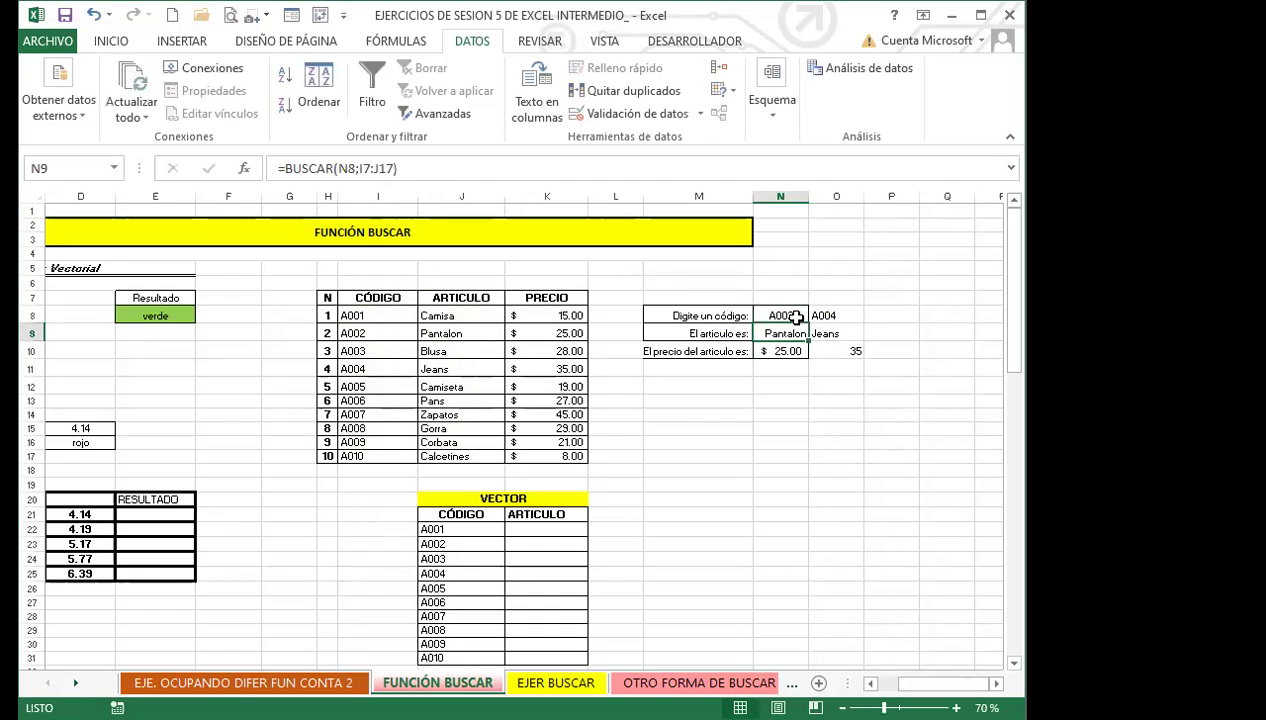
Step: Choose A001 and A002 in turn from the O8 list to test the article formula in O9
{"action": "left_click", "coordinate": [838, 317]}
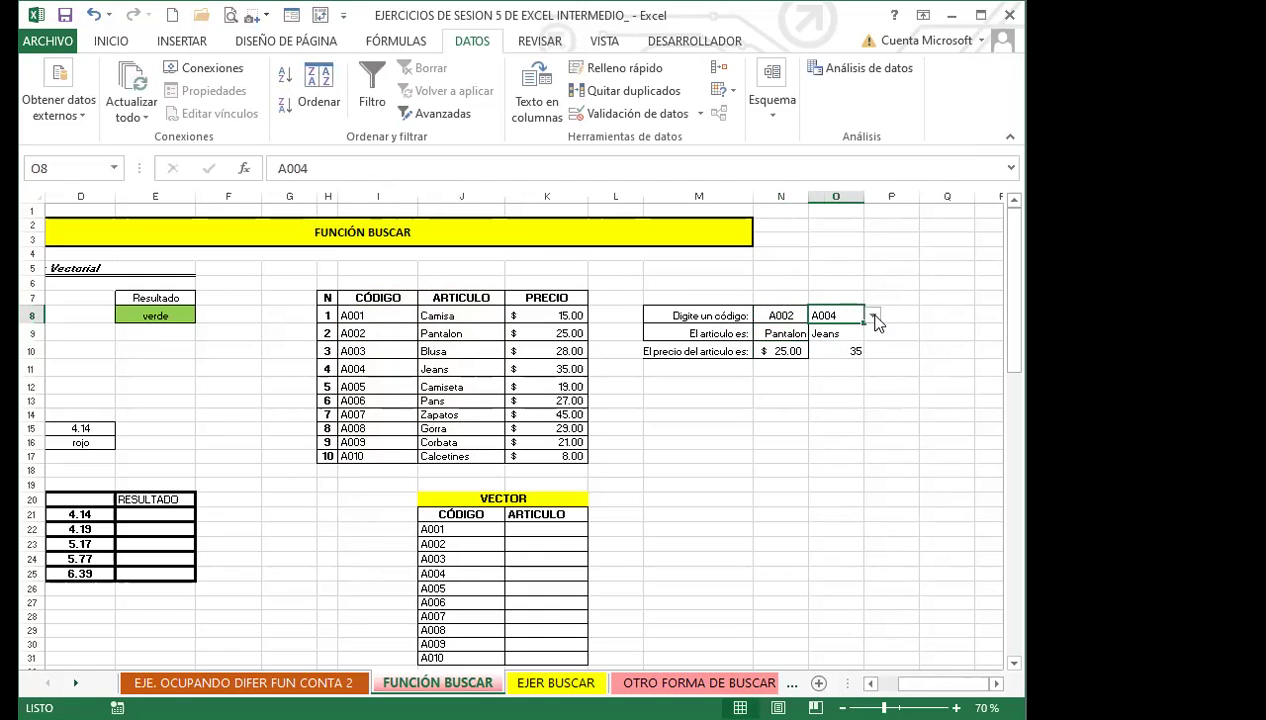
{"action": "left_click", "coordinate": [872, 316]}
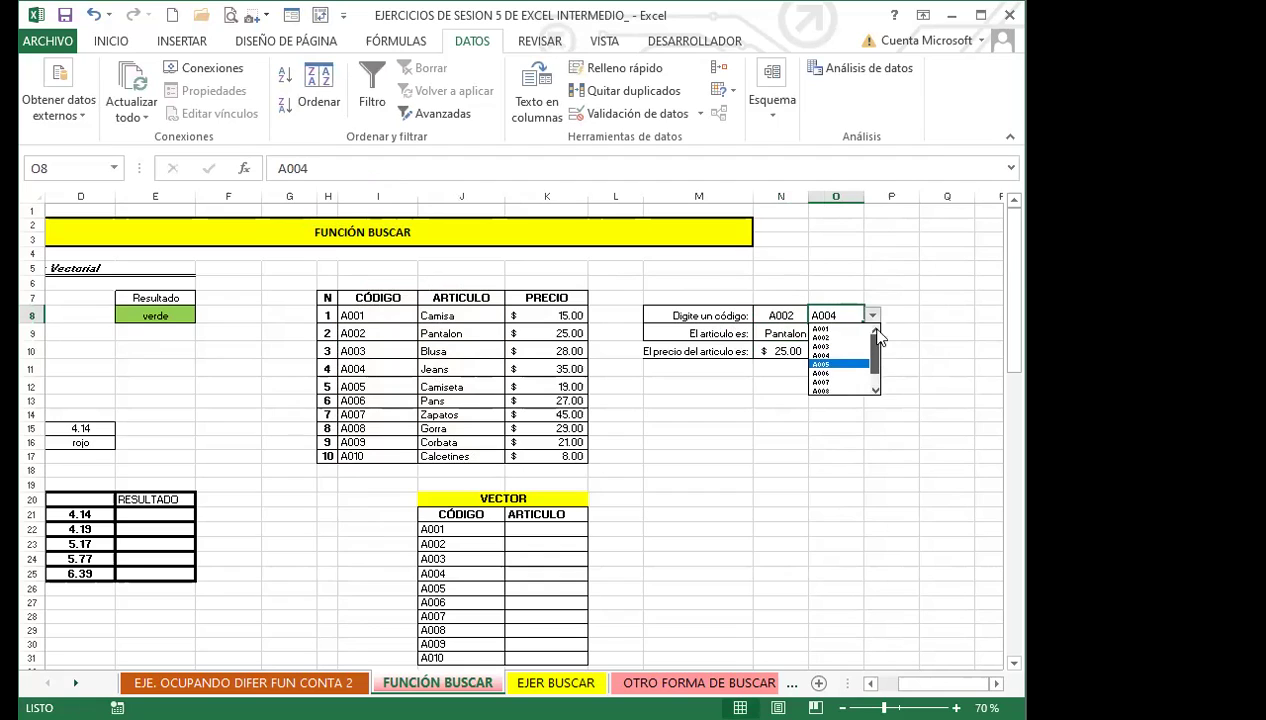
{"action": "left_click", "coordinate": [828, 333]}
{"action": "left_click", "coordinate": [872, 316]}
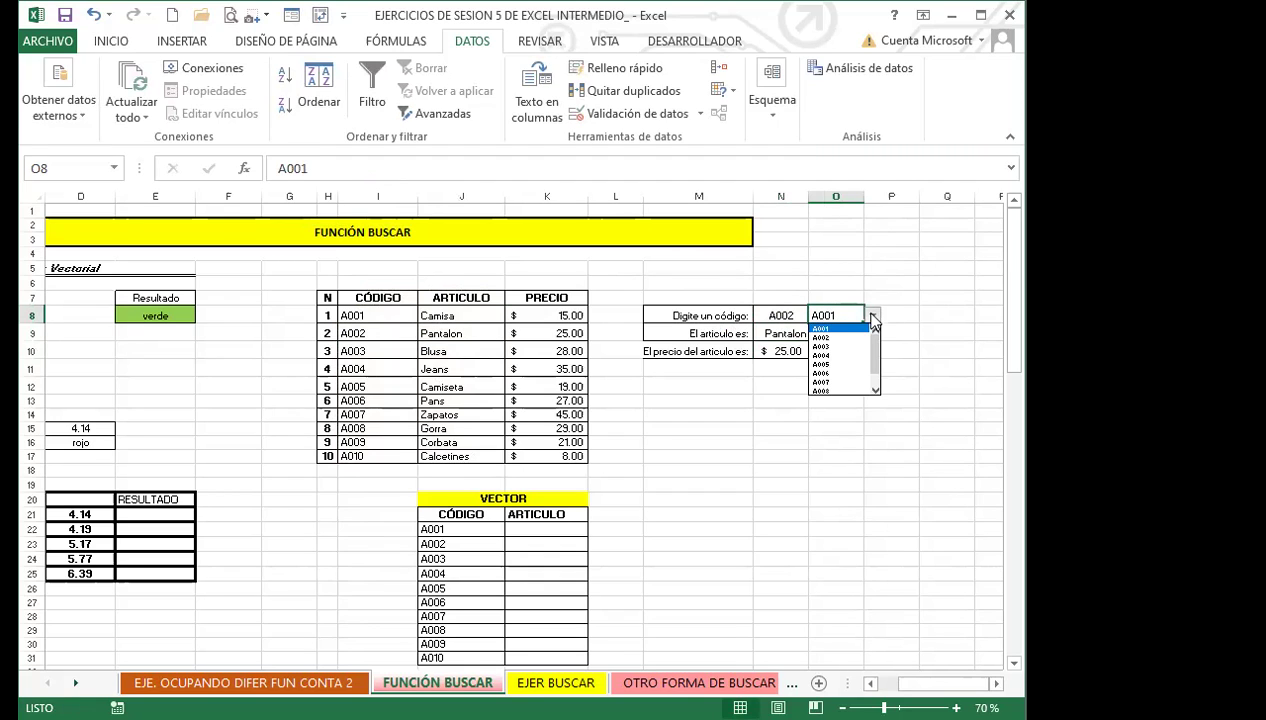
{"action": "left_click", "coordinate": [832, 338]}
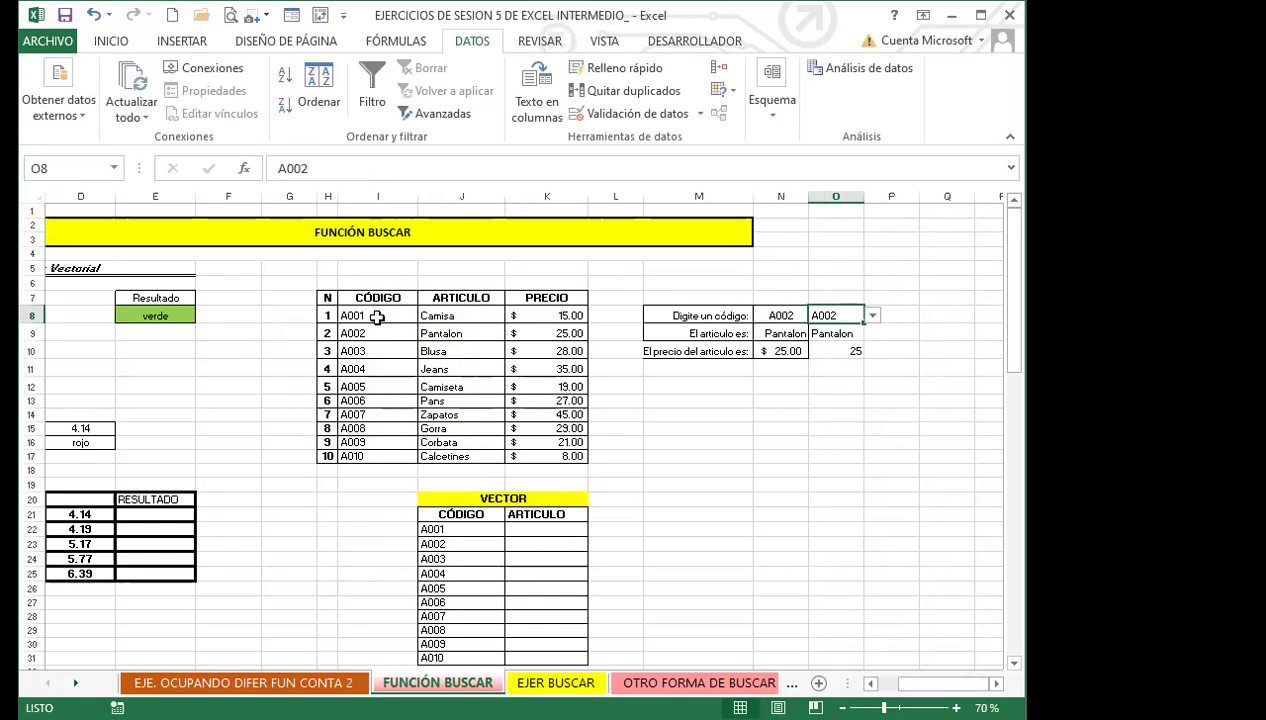
Step: Change the matrix range in N9's BUSCAR formula to I8:J17
{"action": "left_click", "coordinate": [780, 315]}
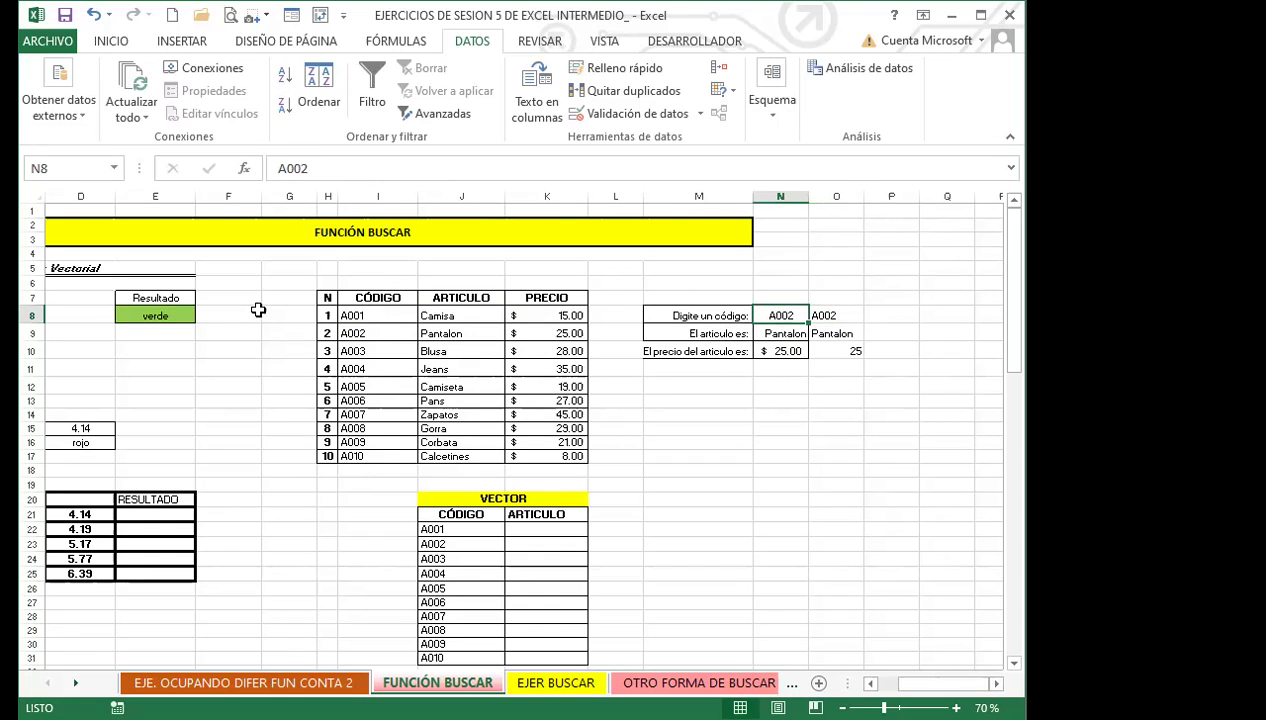
{"action": "left_click", "coordinate": [788, 336]}
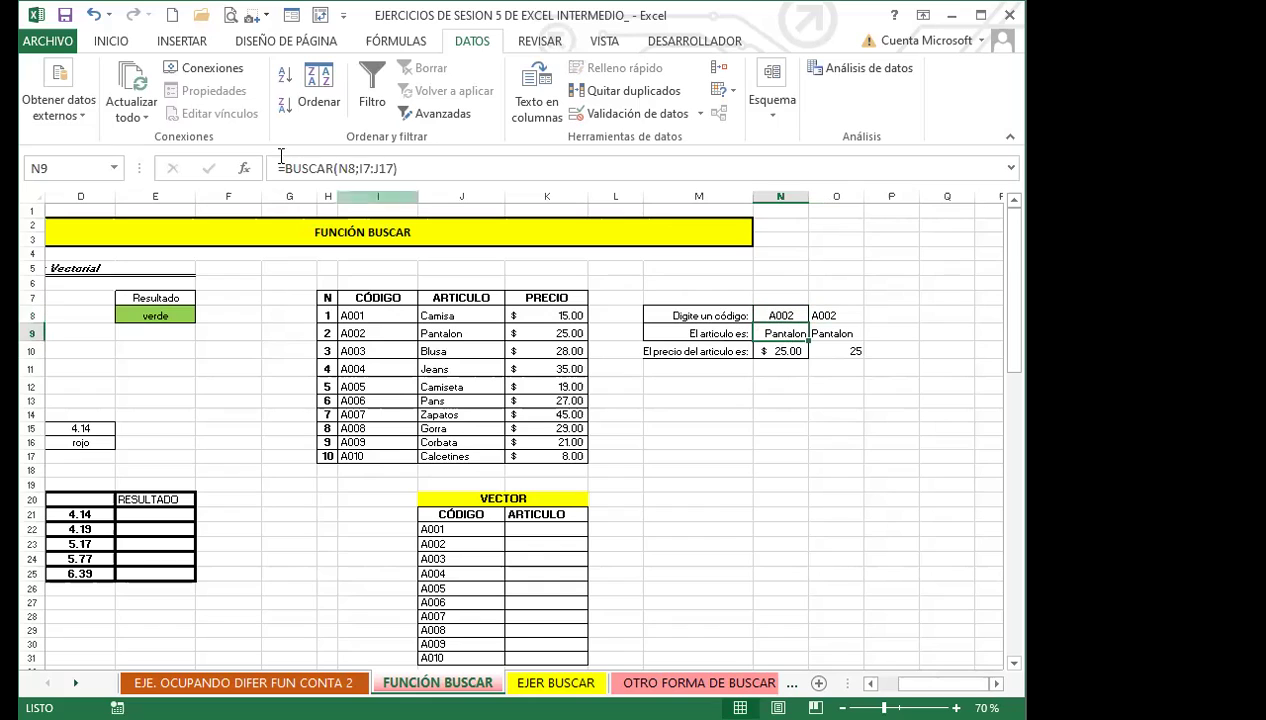
{"action": "left_click", "coordinate": [397, 168]}
{"action": "key", "text": "BackSpace"}
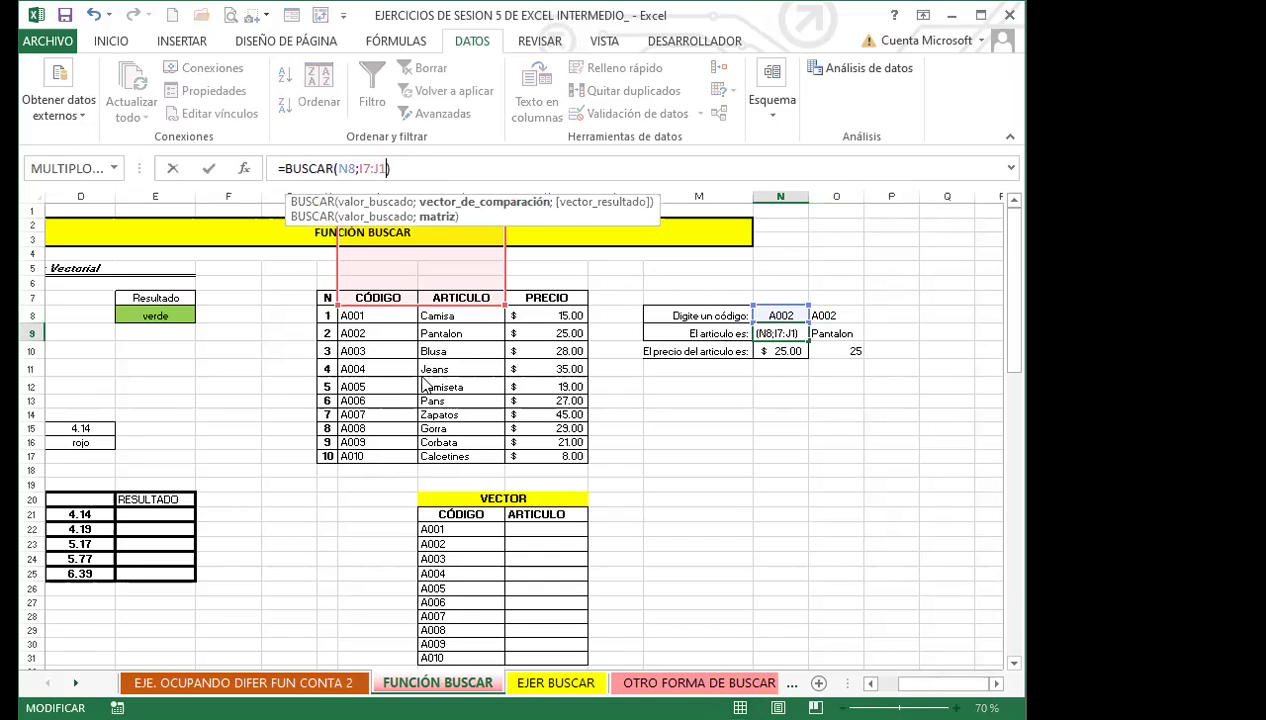
{"action": "left_click_drag", "start_coordinate": [362, 317], "coordinate": [467, 457]}
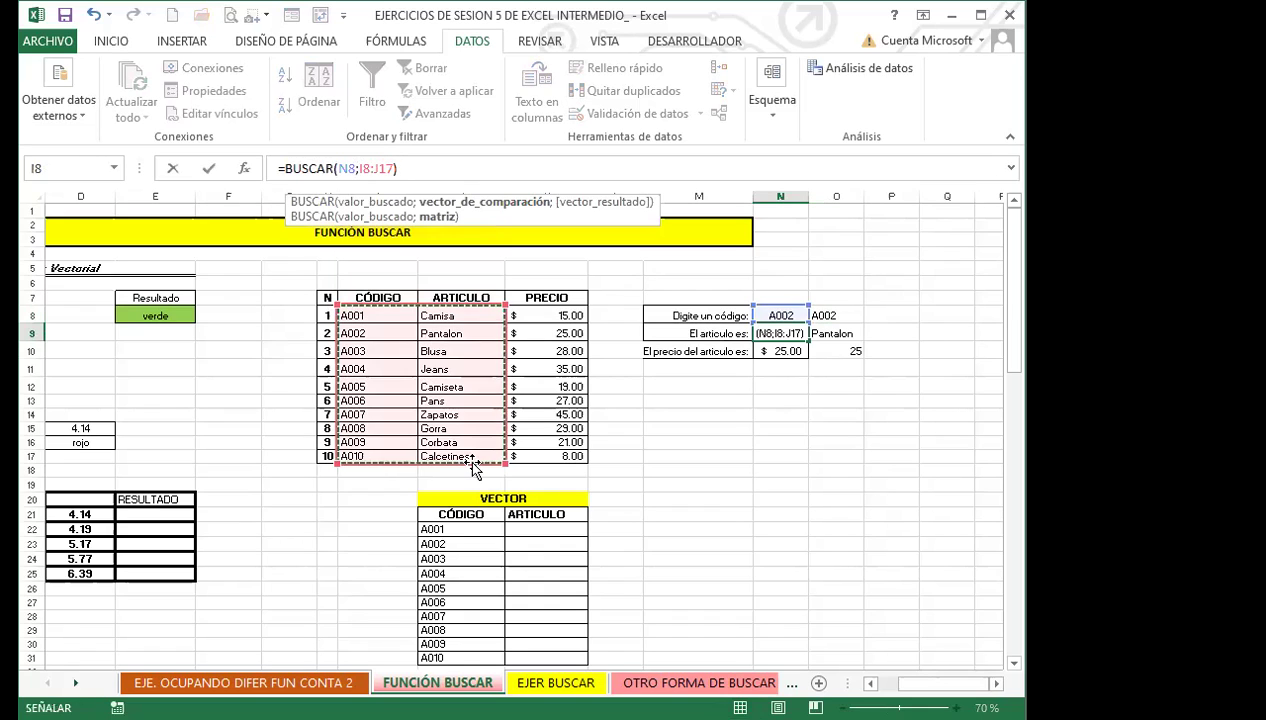
{"action": "key", "text": "Return"}
Step: Set the matrix of O9's BUSCAR formula to I8:J17 too, and recheck the formula
{"action": "left_click", "coordinate": [828, 333]}
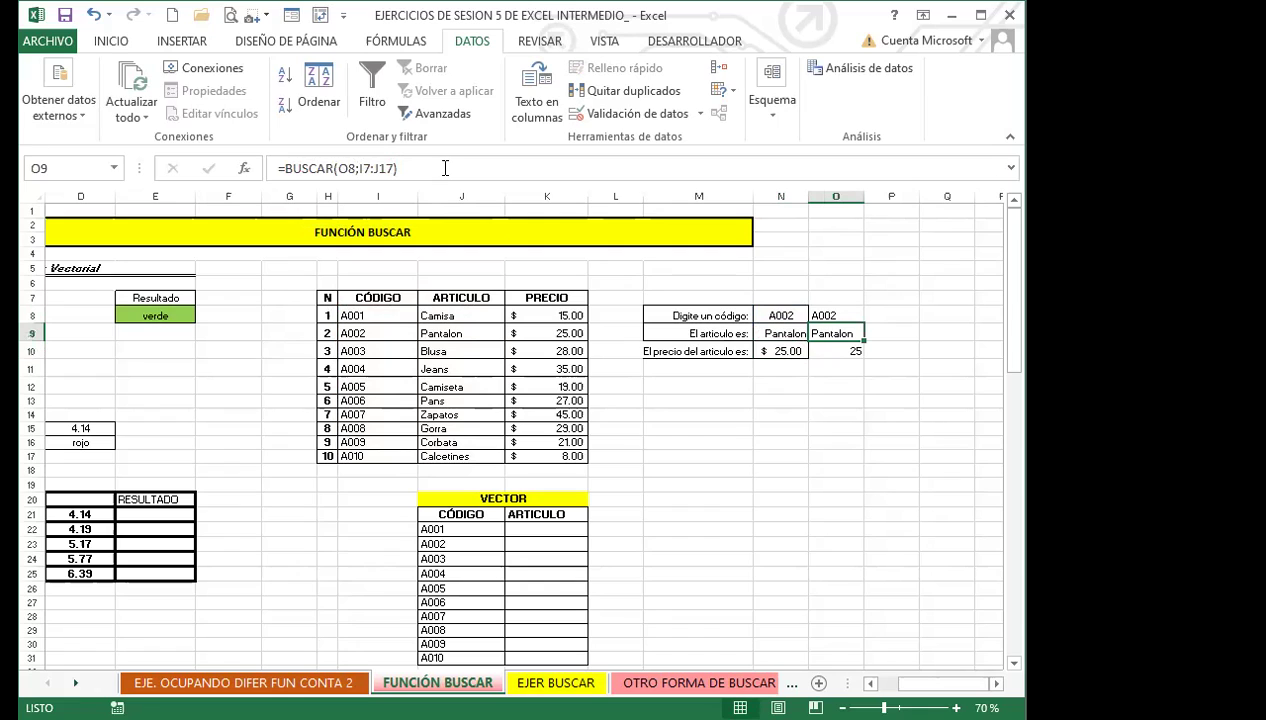
{"action": "left_click_drag", "start_coordinate": [392, 168], "coordinate": [361, 168]}
{"action": "left_click", "coordinate": [395, 298]}
{"action": "left_click_drag", "start_coordinate": [410, 316], "coordinate": [461, 455]}
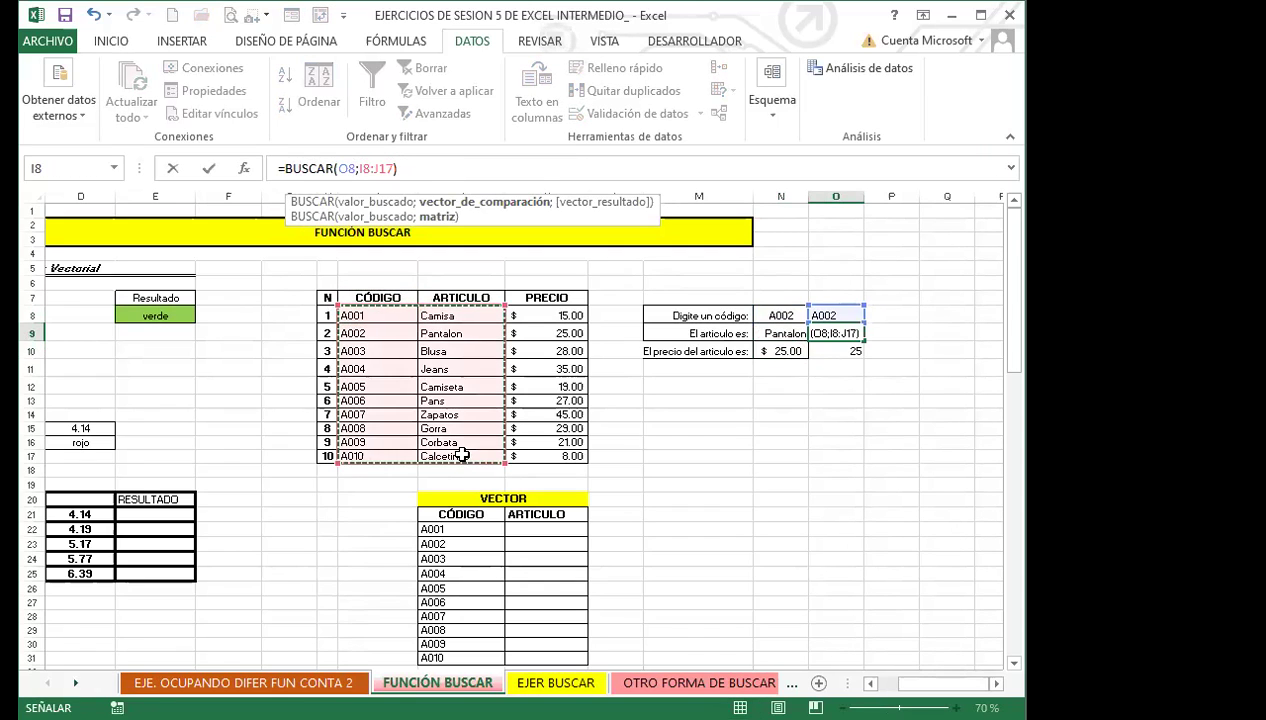
{"action": "key", "text": "Return"}
{"action": "left_click", "coordinate": [835, 334]}
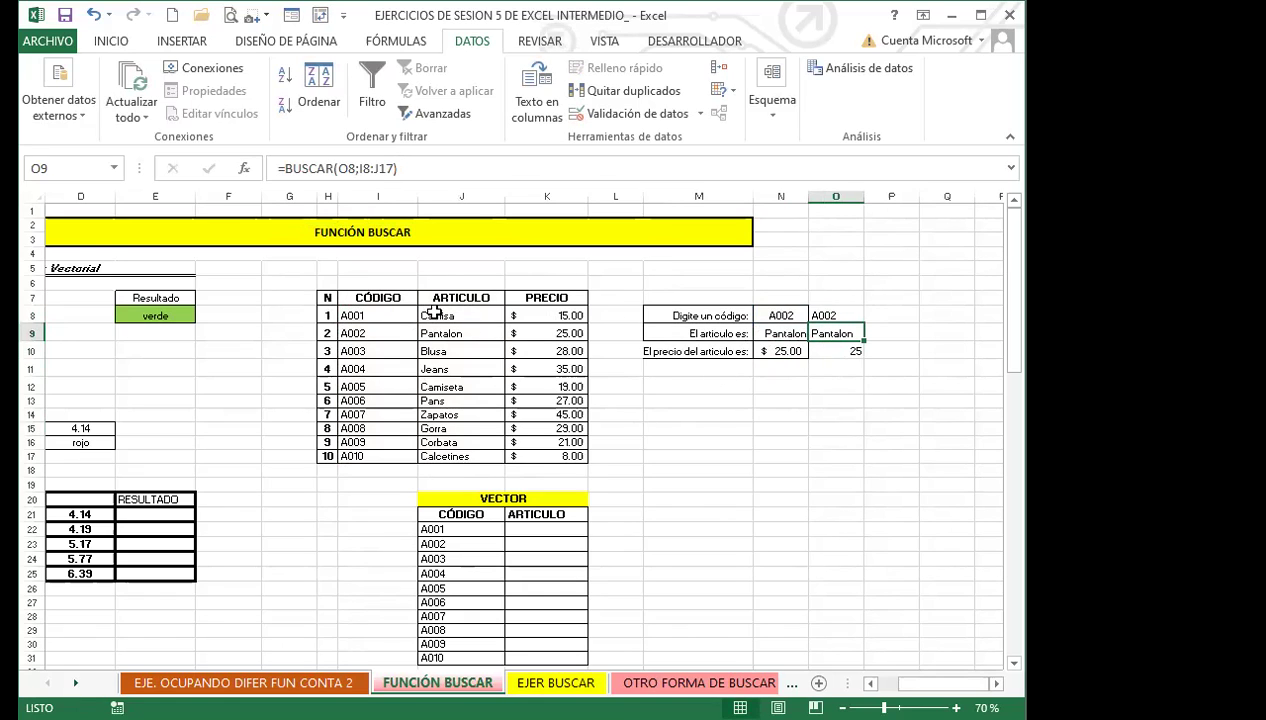
Step: Choose A005 and A010 in turn from the O8 code list to test the article and price formulas
{"action": "left_click", "coordinate": [830, 314]}
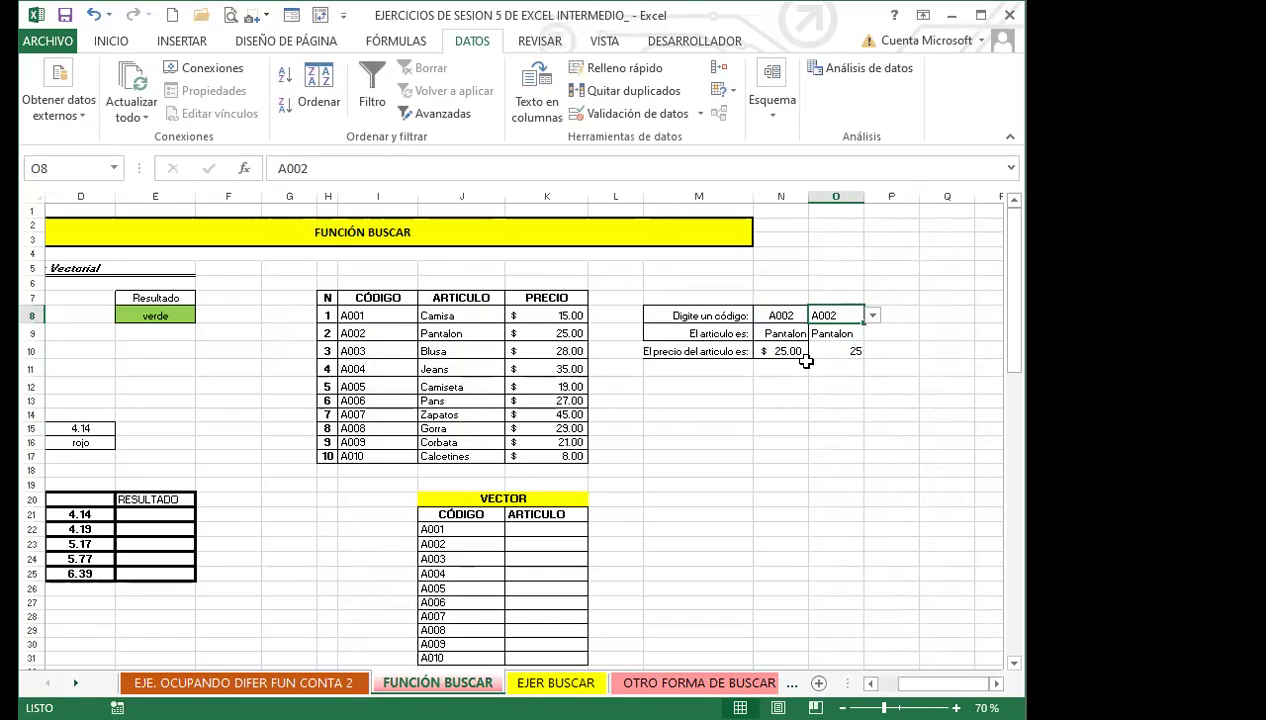
{"action": "left_click_drag", "start_coordinate": [775, 315], "coordinate": [784, 351]}
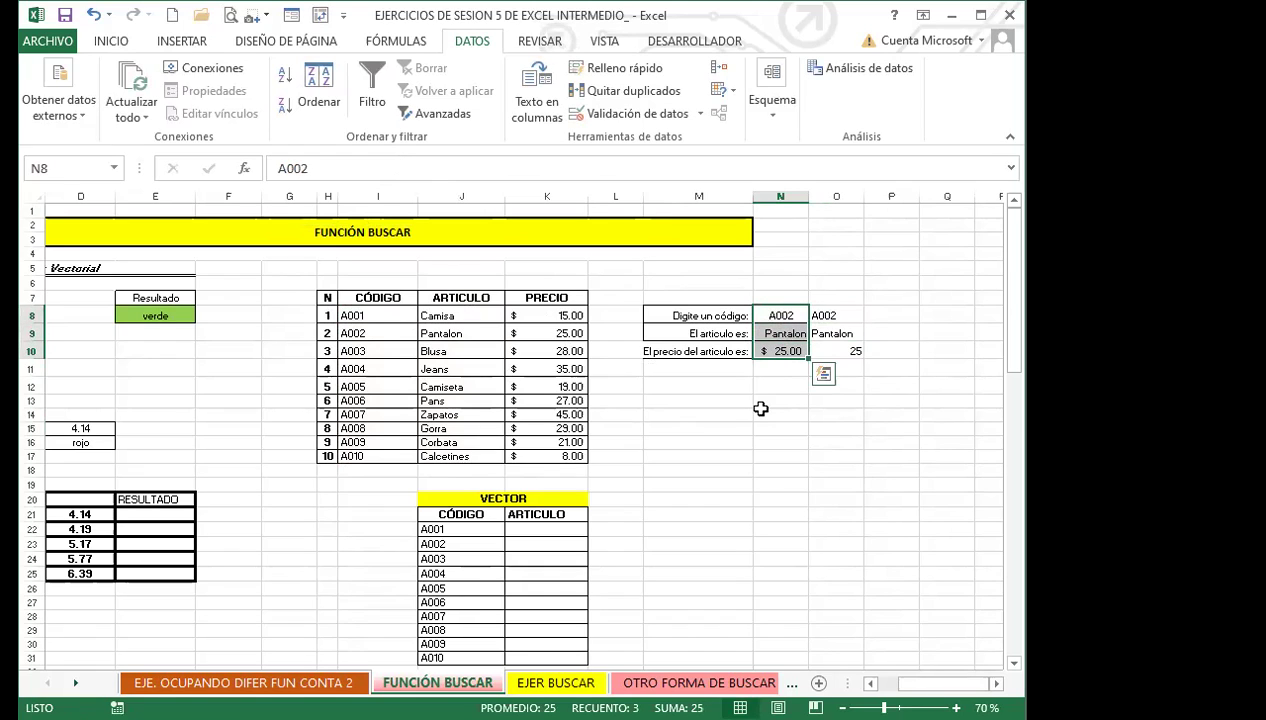
{"action": "left_click", "coordinate": [855, 313]}
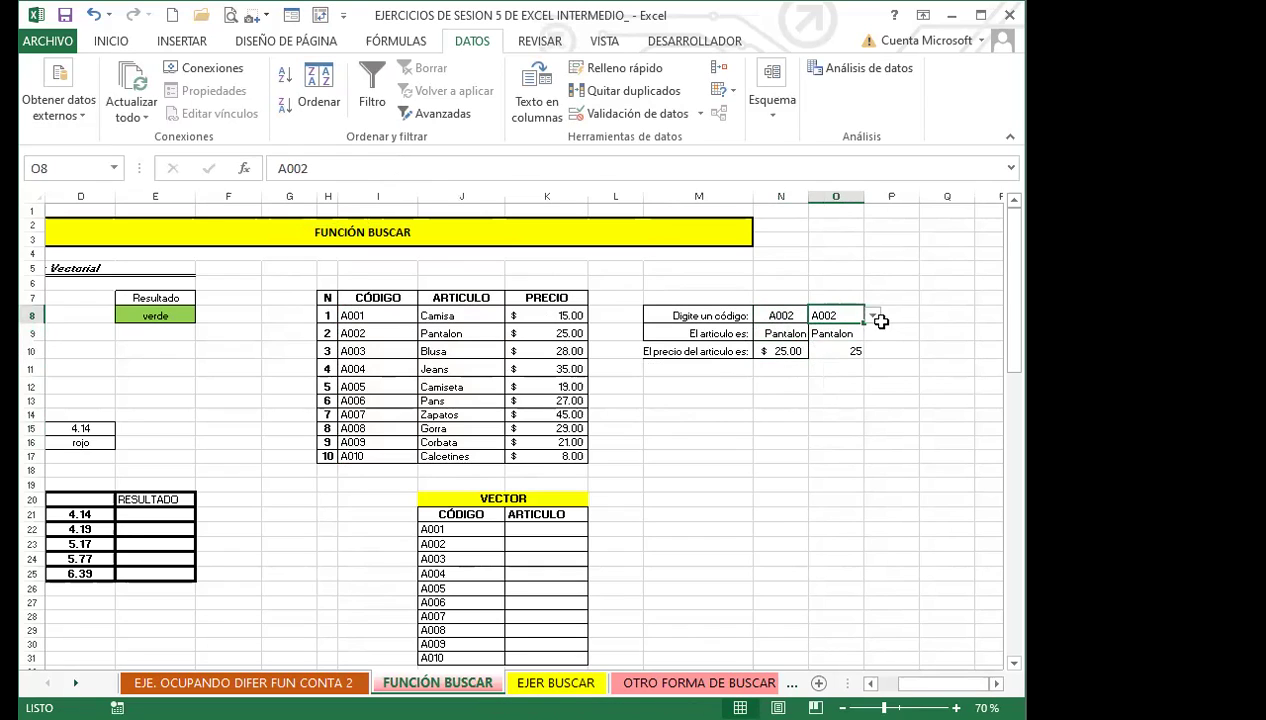
{"action": "left_click", "coordinate": [873, 315]}
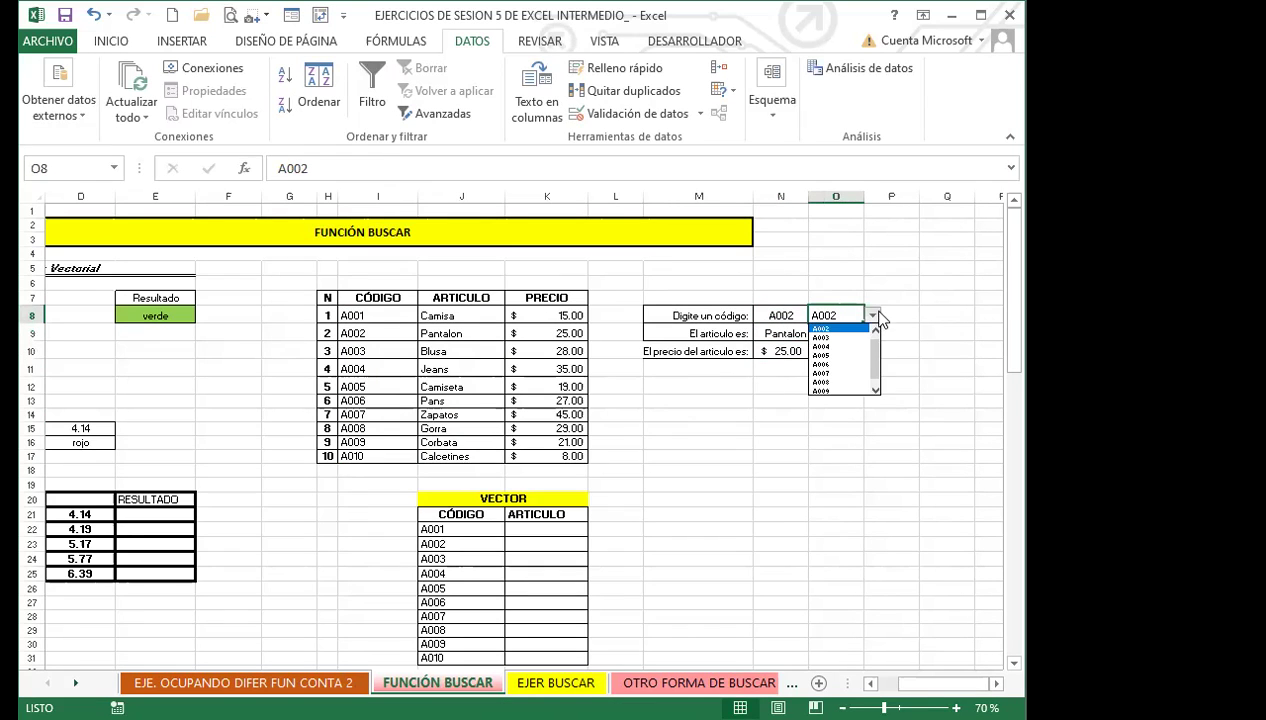
{"action": "left_click", "coordinate": [826, 355]}
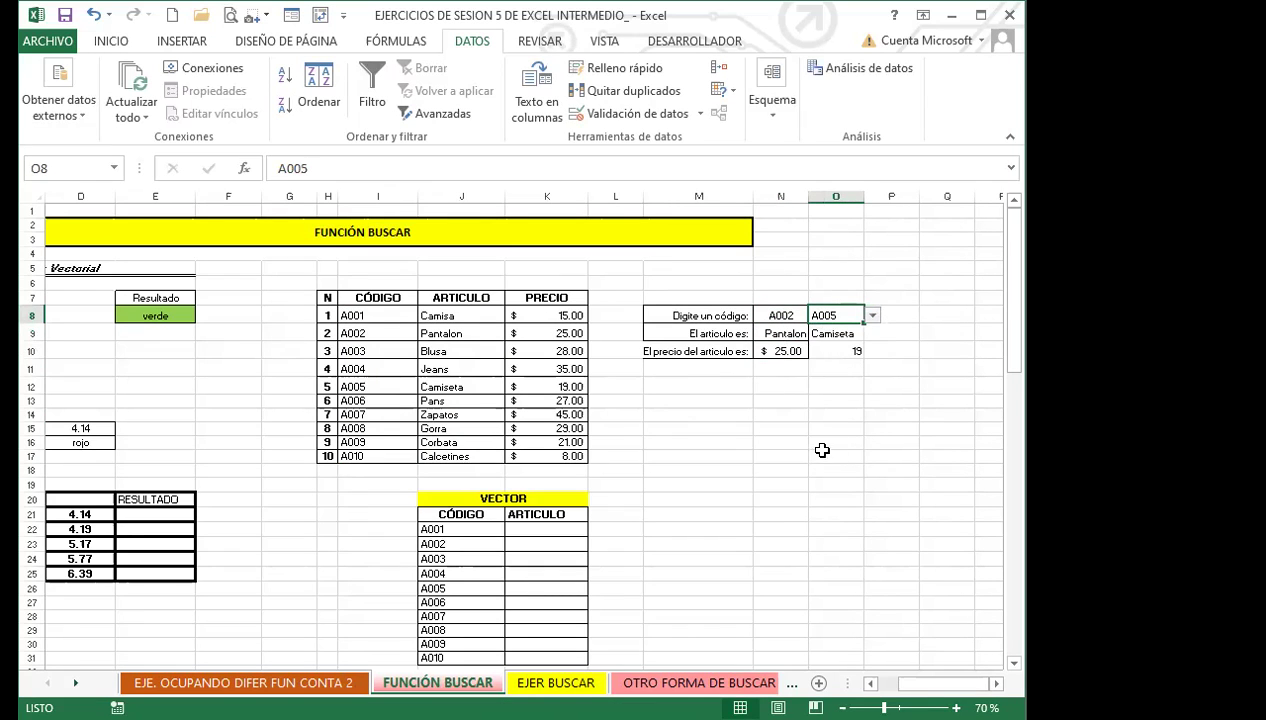
{"action": "left_click", "coordinate": [873, 315]}
{"action": "left_click", "coordinate": [828, 389]}
Step: Review N9's formula, and start a BUSCAR formula in K22 of the VECTOR table with J22 as the lookup value
{"action": "scroll", "coordinate": [642, 490], "scroll_direction": "down", "scroll_amount": 1}
{"action": "left_click", "coordinate": [553, 484]}
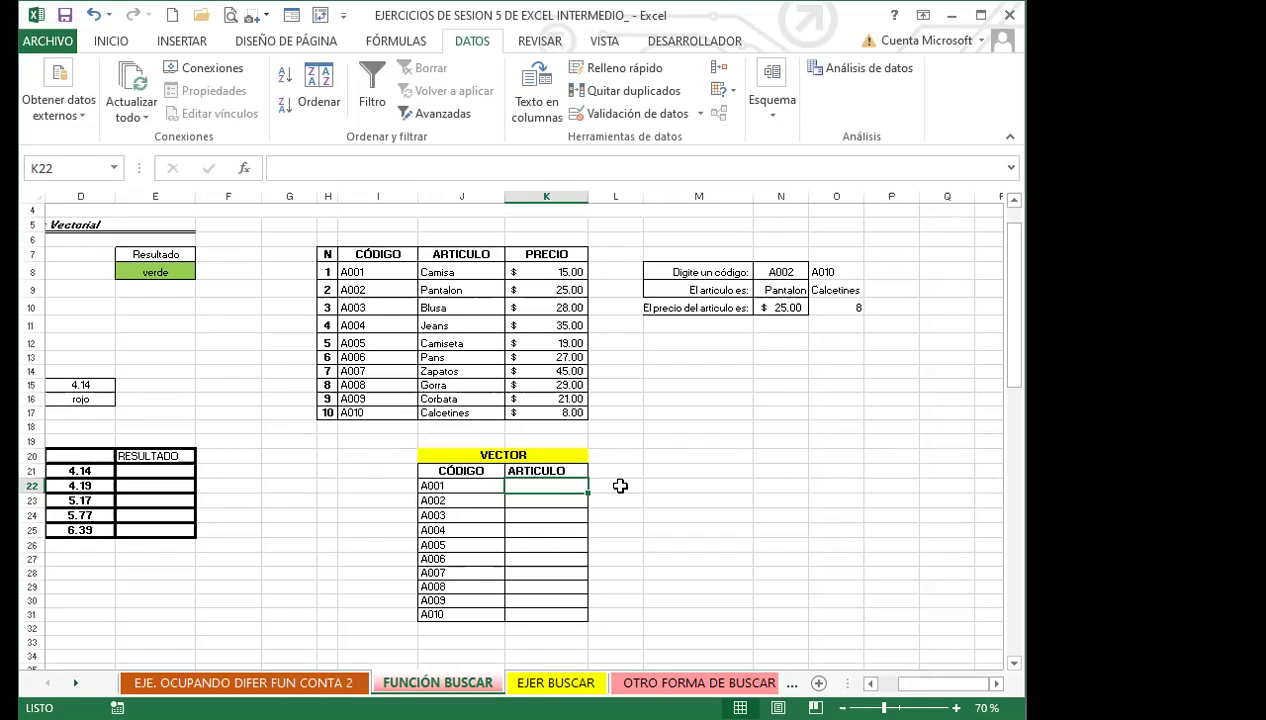
{"action": "left_click", "coordinate": [766, 294]}
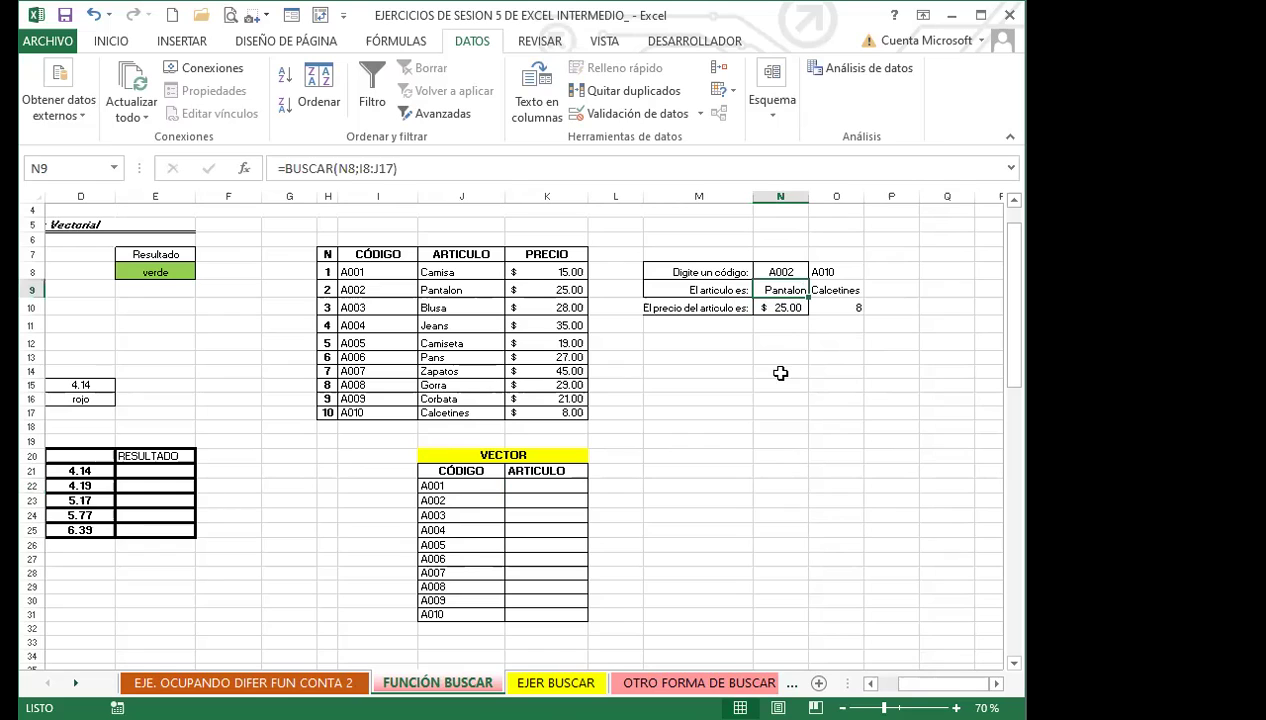
{"action": "left_click", "coordinate": [555, 485]}
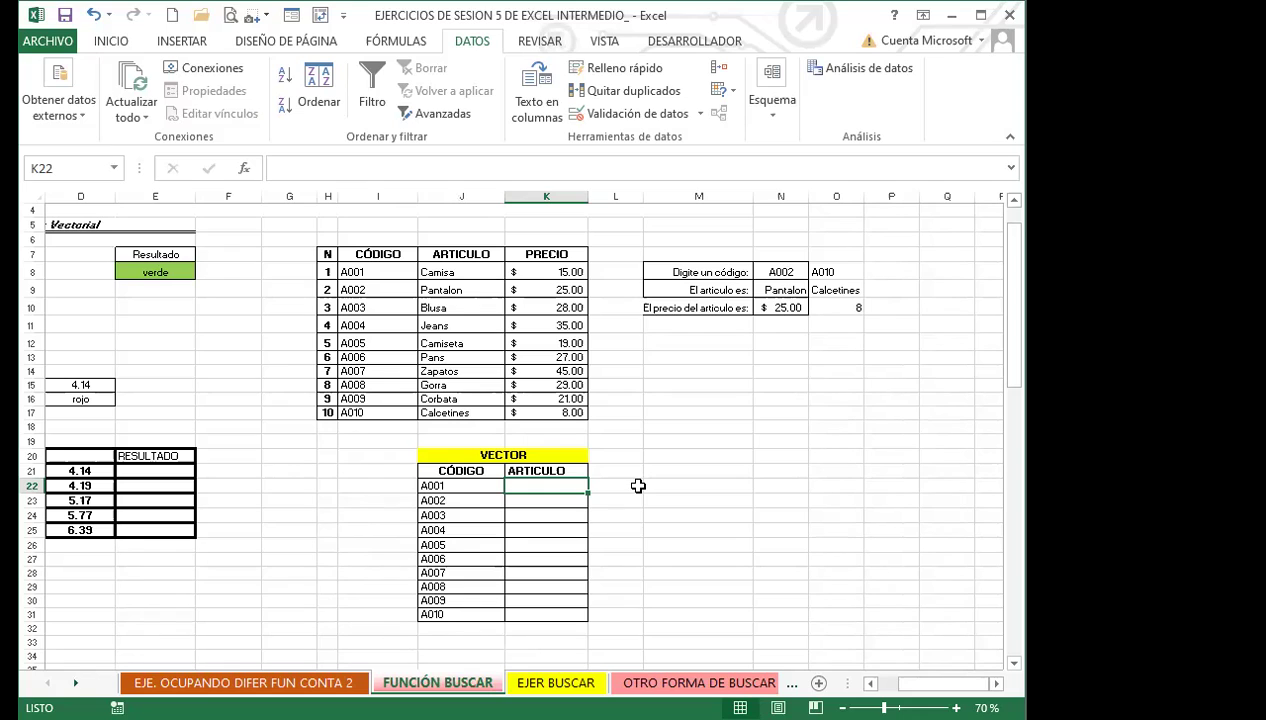
{"action": "type", "text": "="}
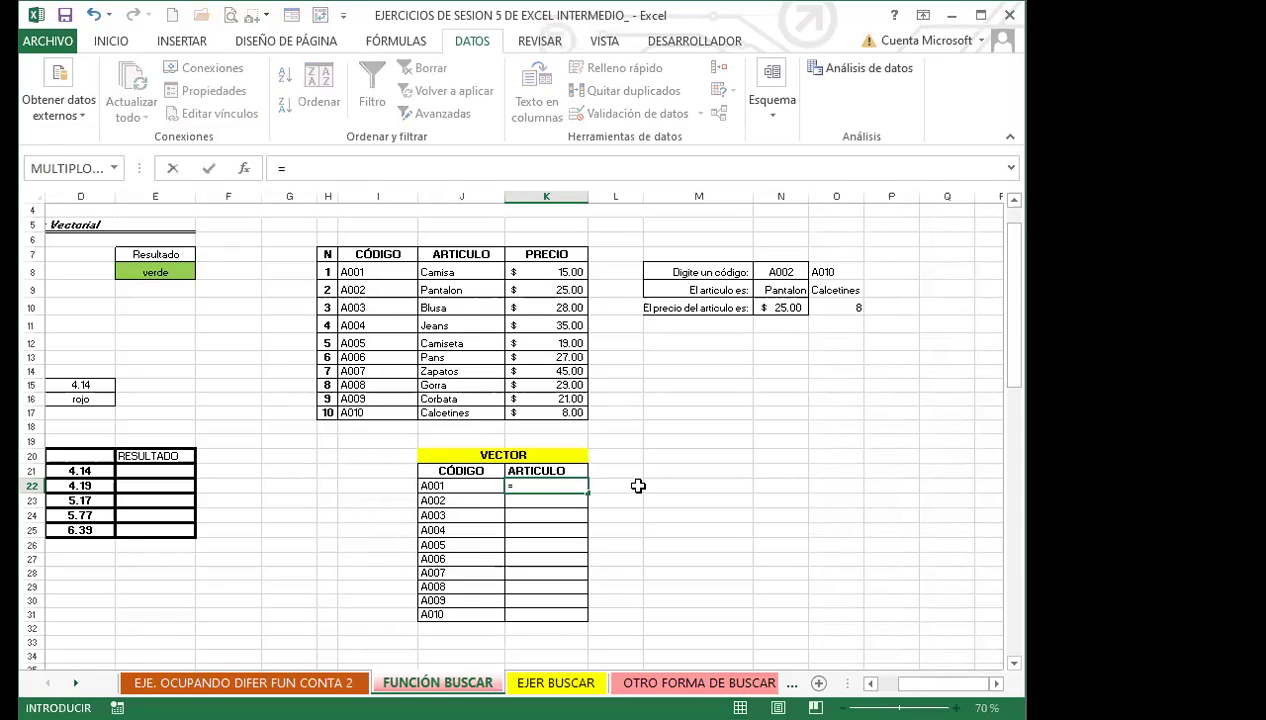
{"action": "type", "text": "BUSCAR"}
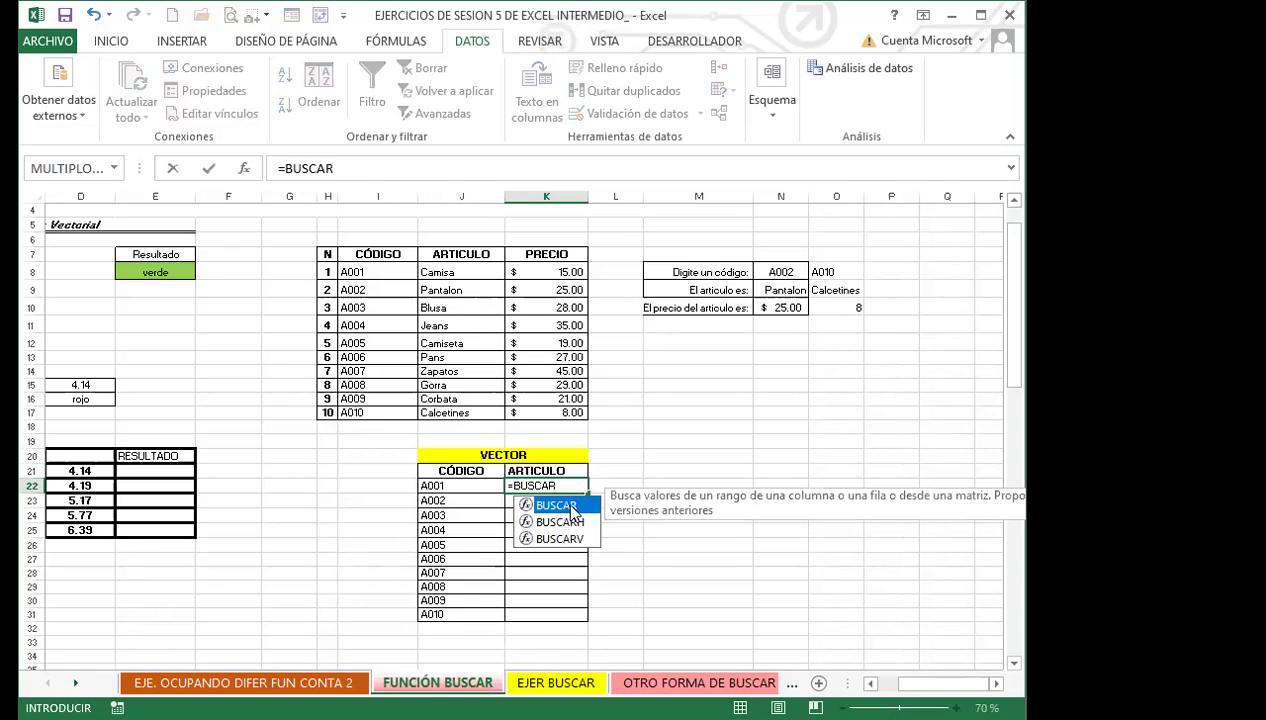
{"action": "type", "text": "("}
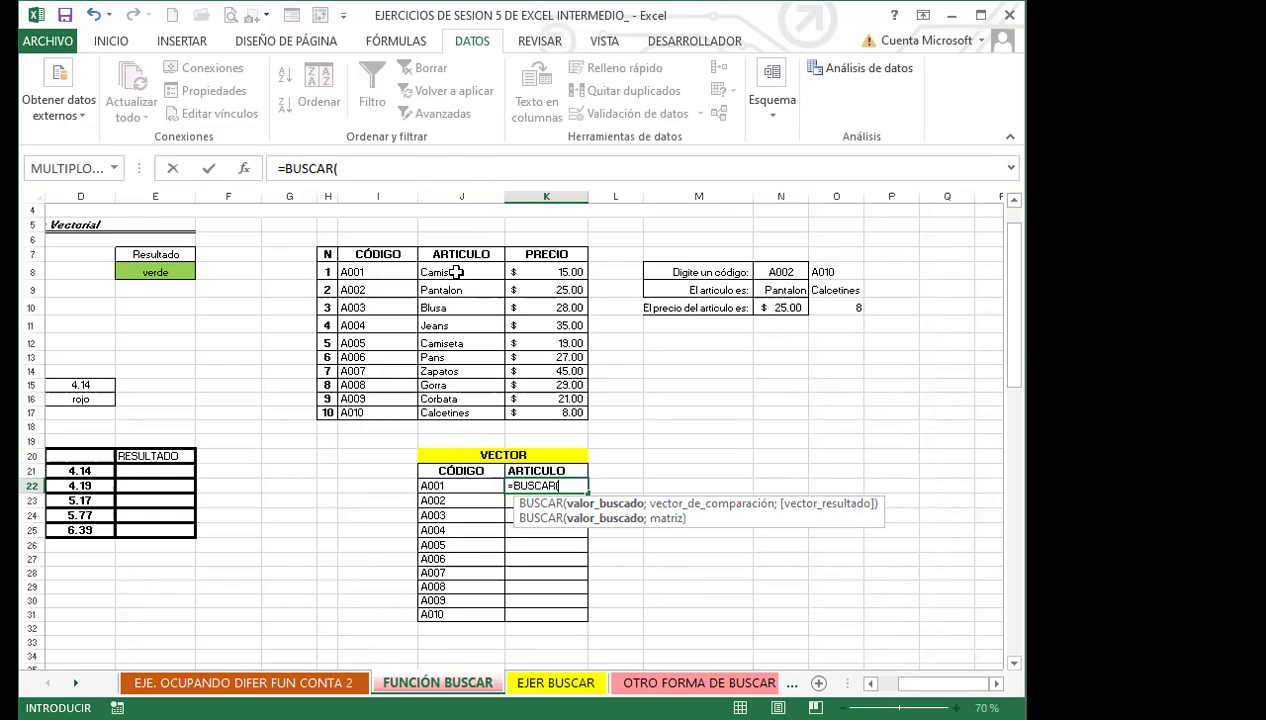
{"action": "left_click", "coordinate": [458, 484]}
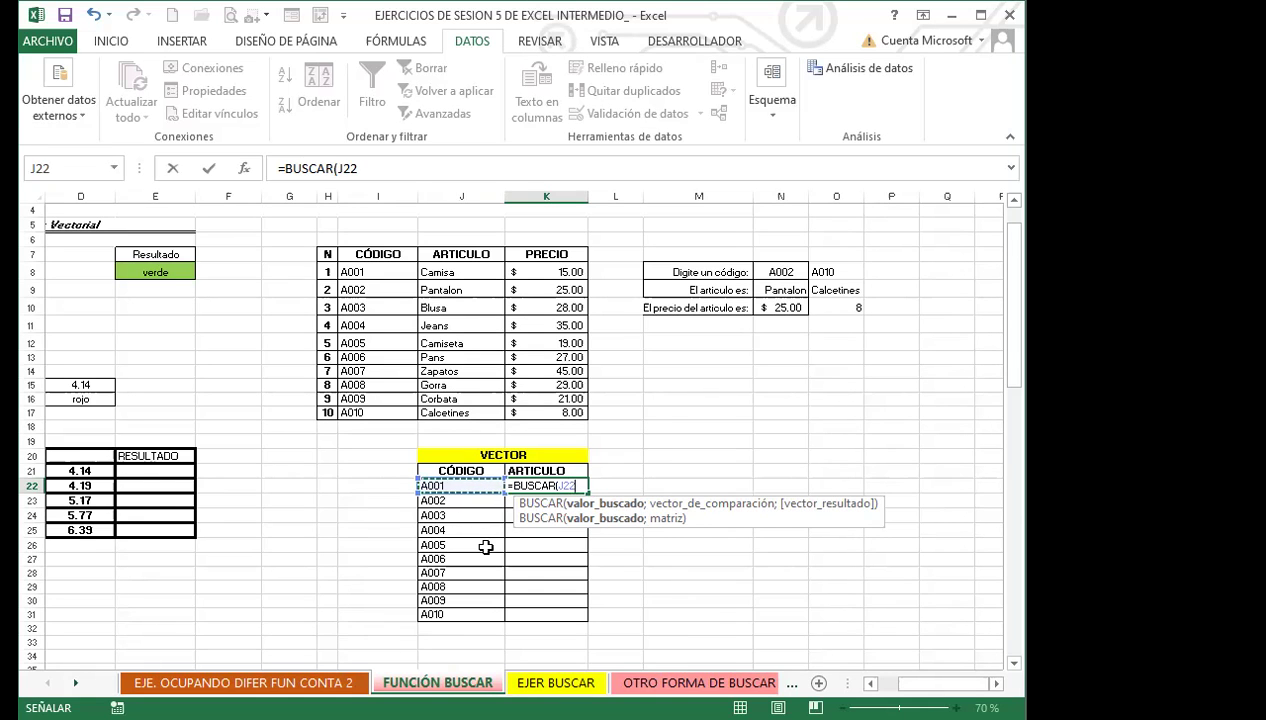
{"action": "type", "text": ";"}
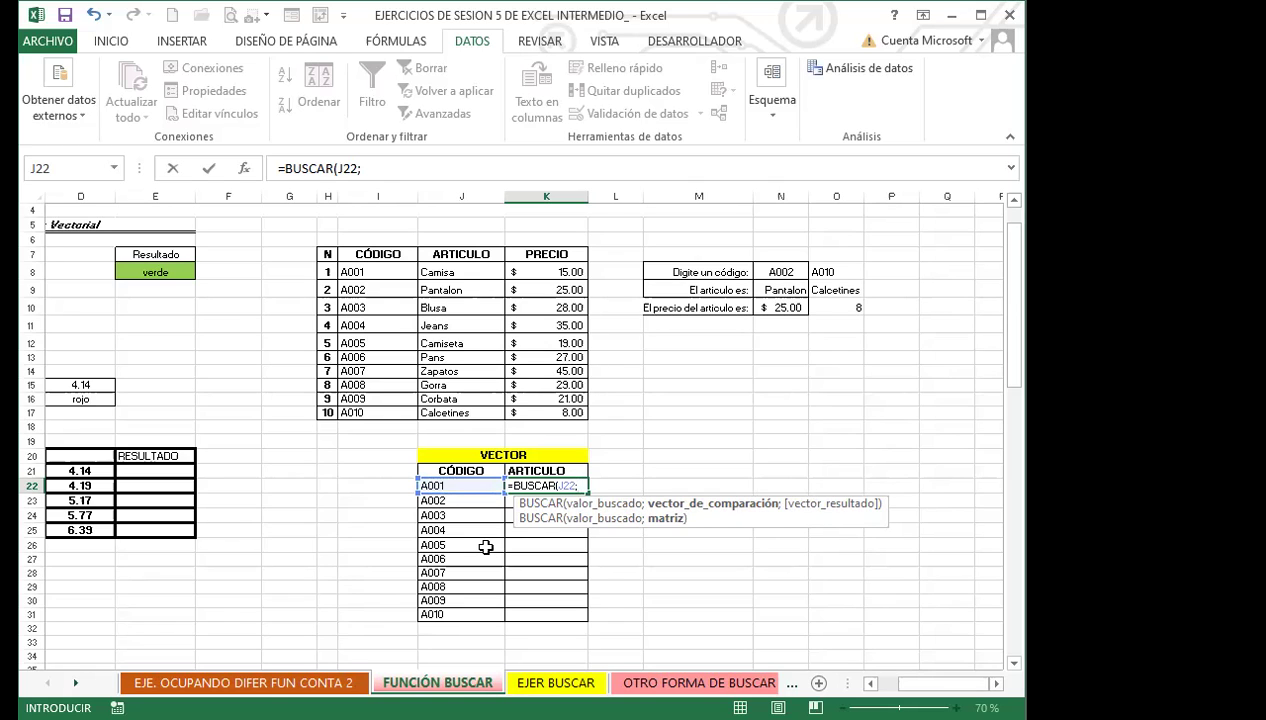
Step: Complete K22's formula with comparison vector $I$8:$I$17 and result vector $J$8:$J$17, and fill it down to K31
{"action": "left_click_drag", "start_coordinate": [387, 270], "coordinate": [391, 416]}
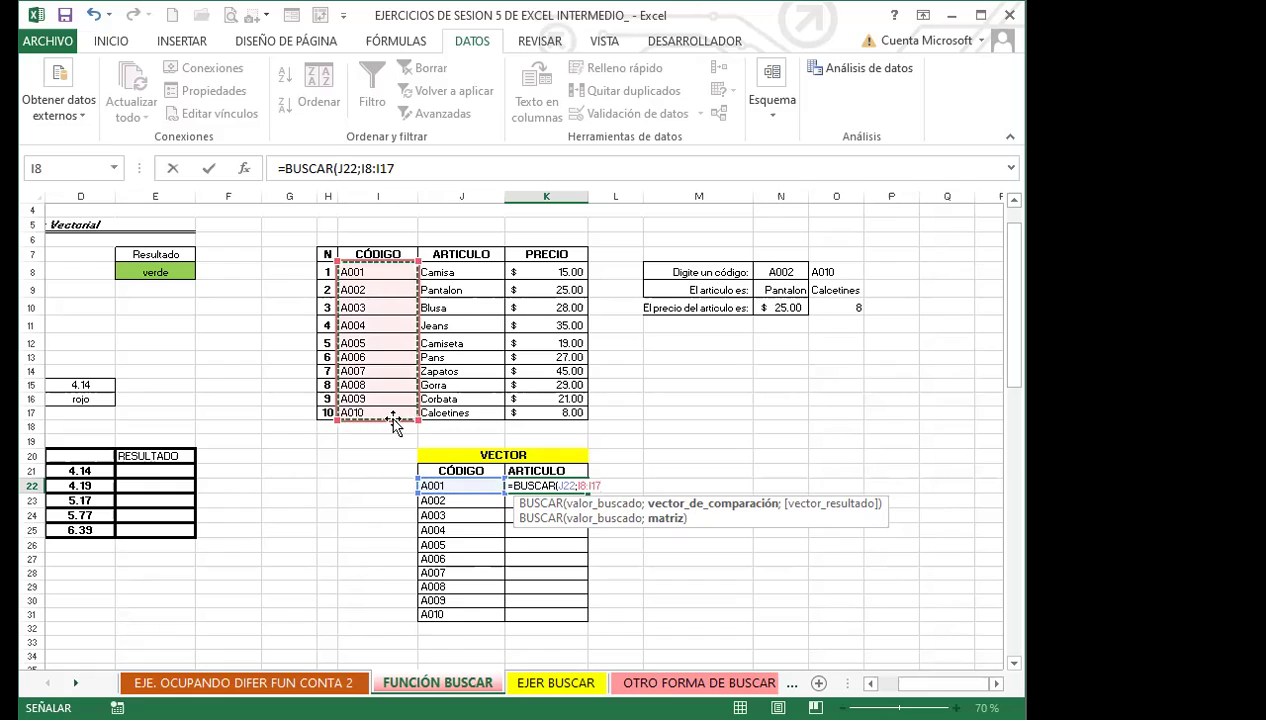
{"action": "key", "text": "F4"}
{"action": "type", "text": ";"}
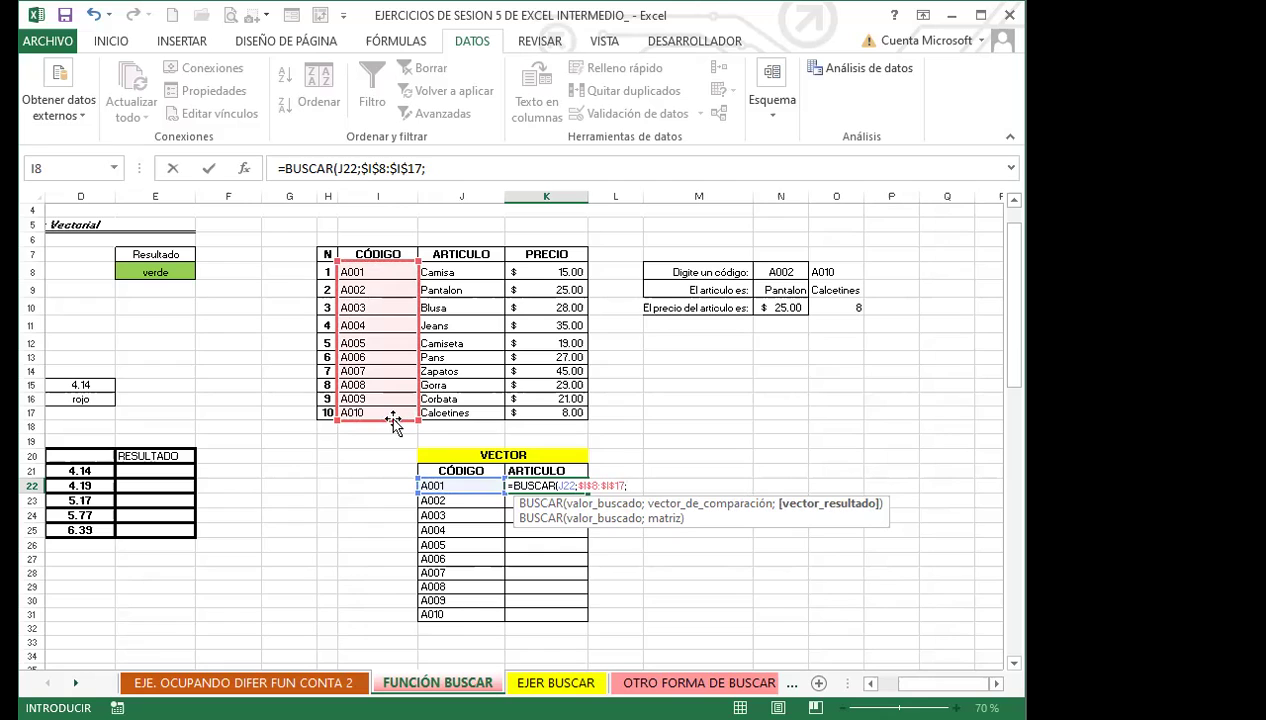
{"action": "left_click_drag", "start_coordinate": [460, 273], "coordinate": [469, 296]}
{"action": "left_click_drag", "start_coordinate": [469, 412], "coordinate": [469, 412]}
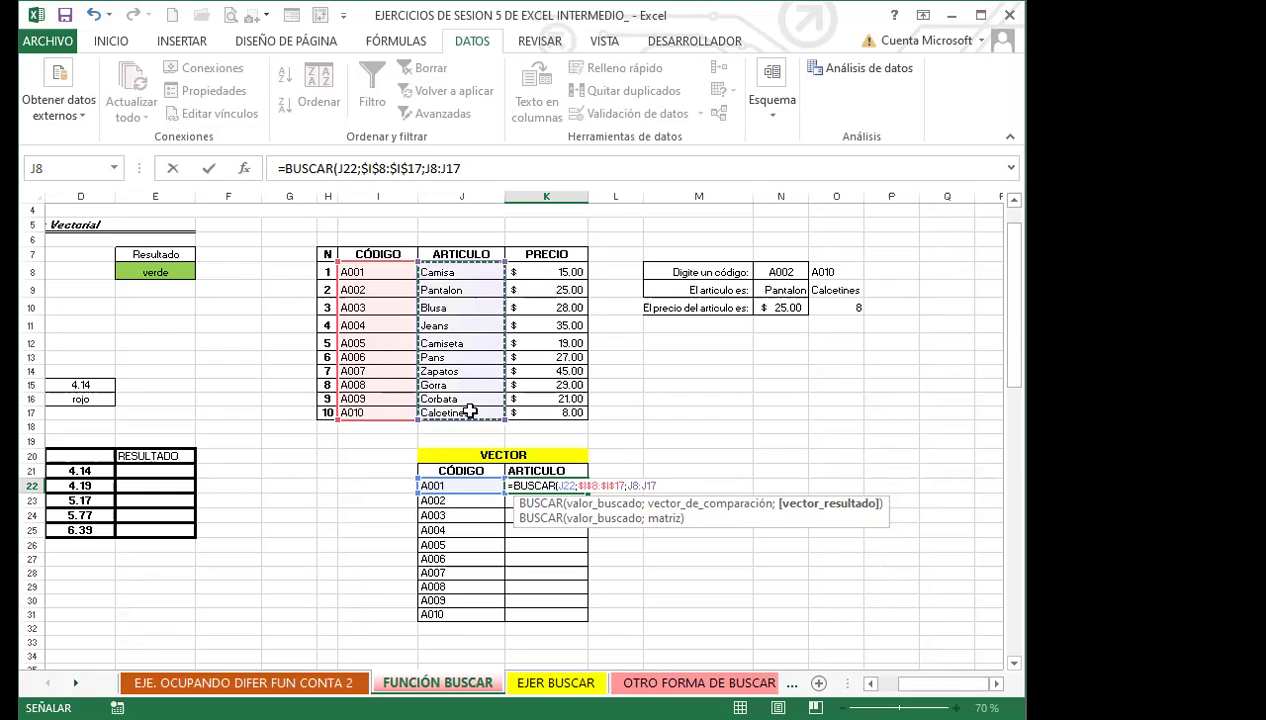
{"action": "key", "text": "F4"}
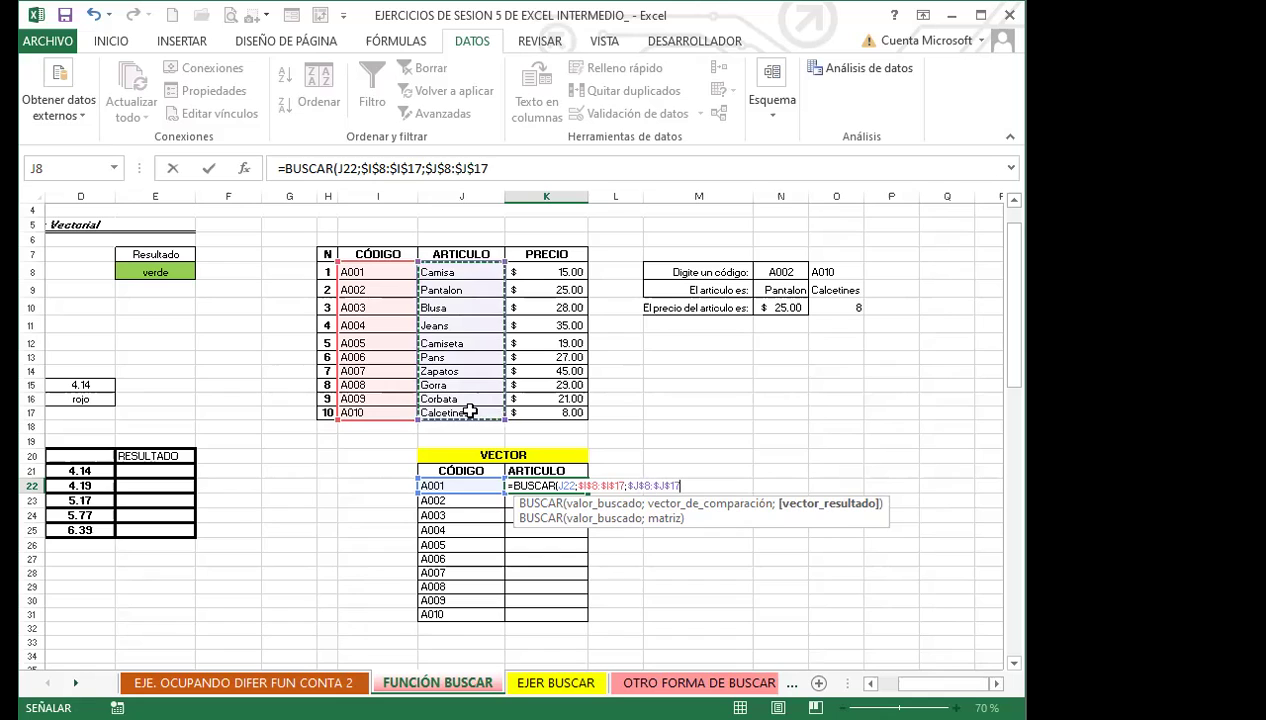
{"action": "type", "text": ")"}
{"action": "key", "text": "Return"}
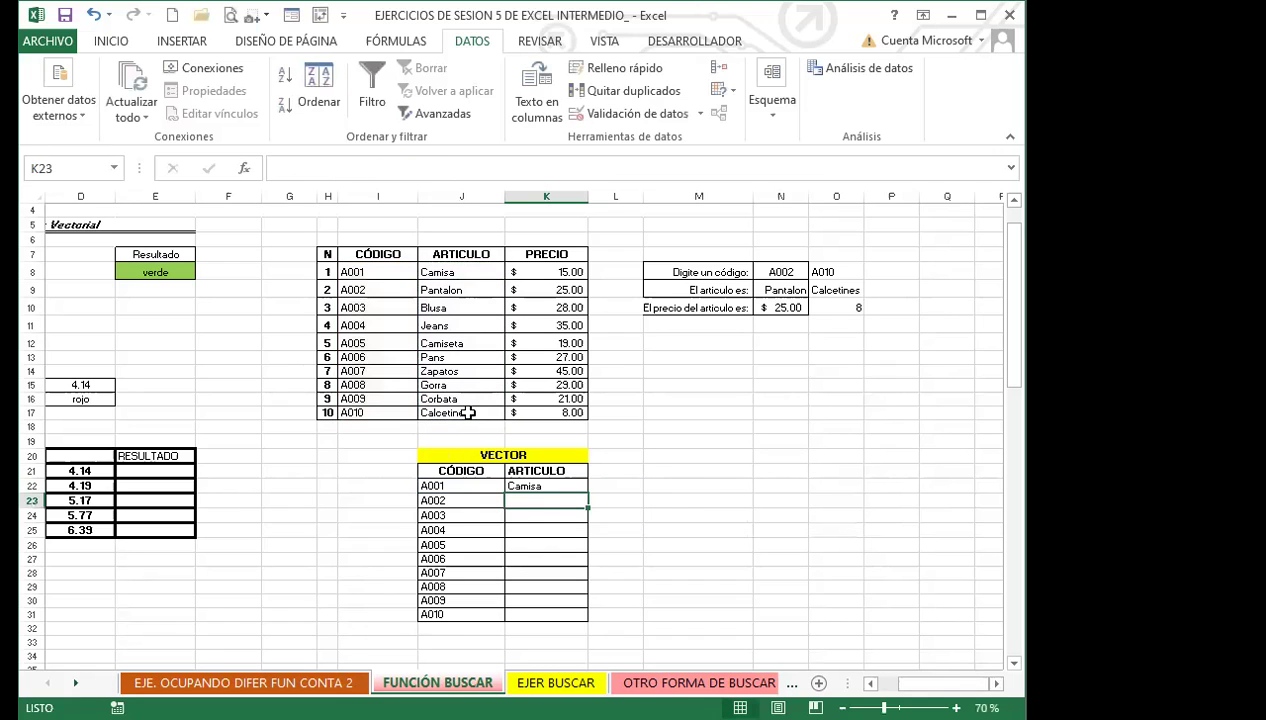
{"action": "left_click", "coordinate": [545, 486]}
{"action": "left_click_drag", "start_coordinate": [590, 495], "coordinate": [580, 620]}
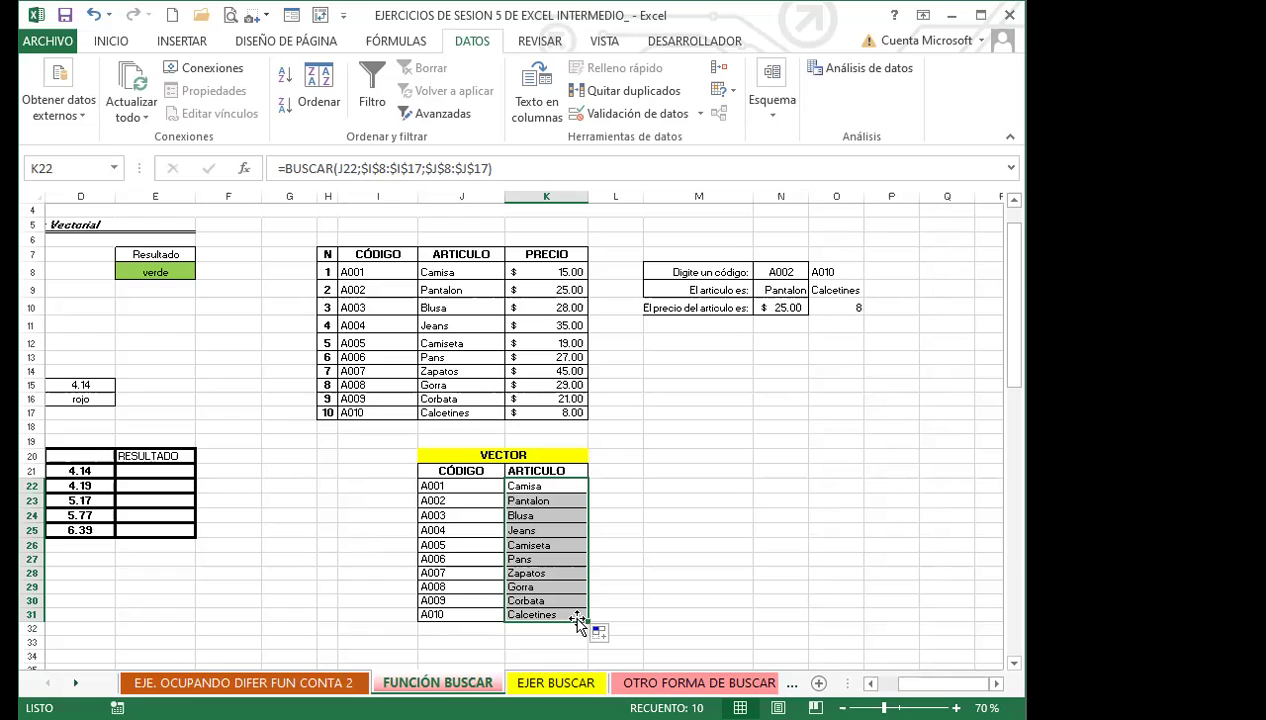
Step: Start a BUSCAR formula in E21 of the RESULTADO table with D21 as the lookup value
{"action": "left_click", "coordinate": [869, 683]}
{"action": "left_click", "coordinate": [869, 683]}
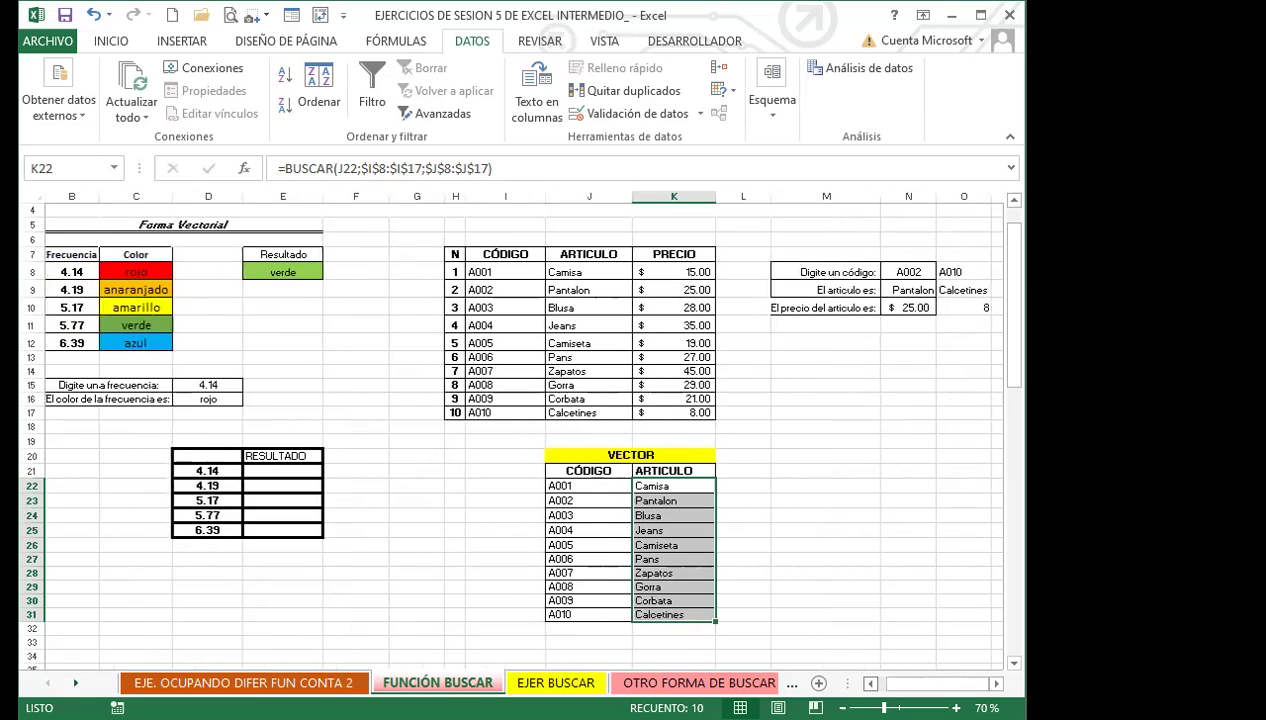
{"action": "left_click", "coordinate": [290, 470]}
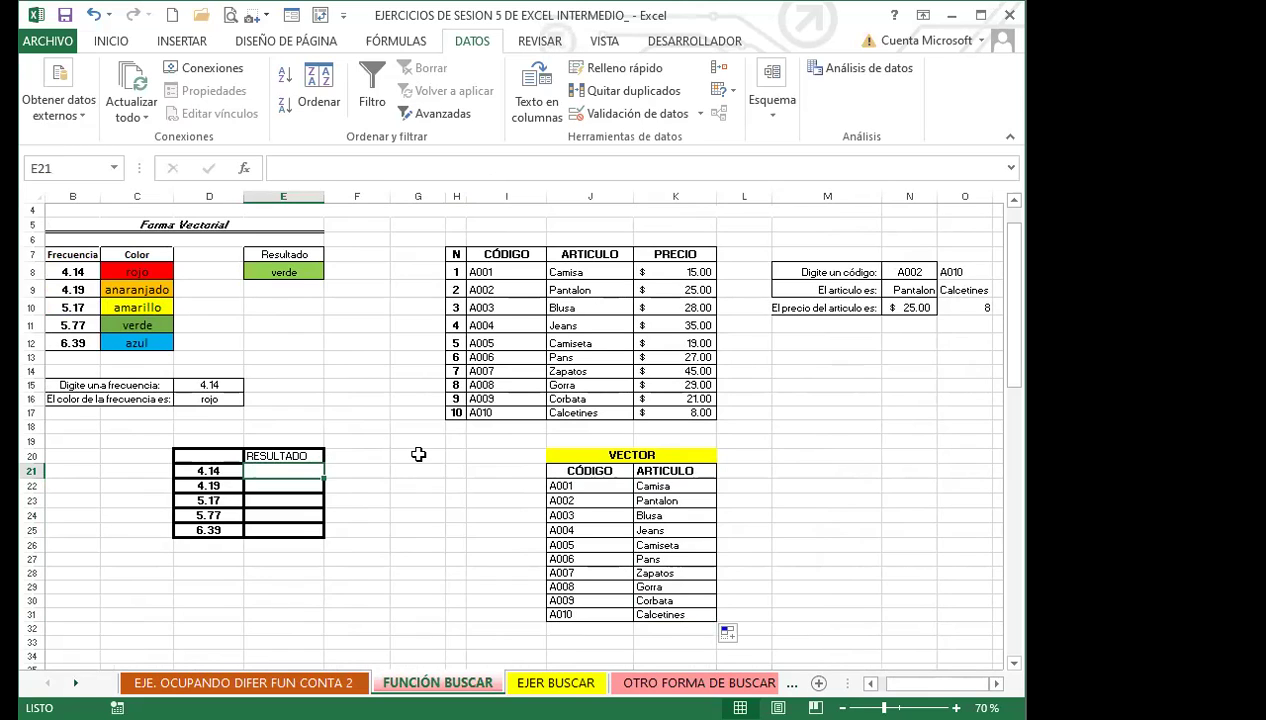
{"action": "type", "text": "="}
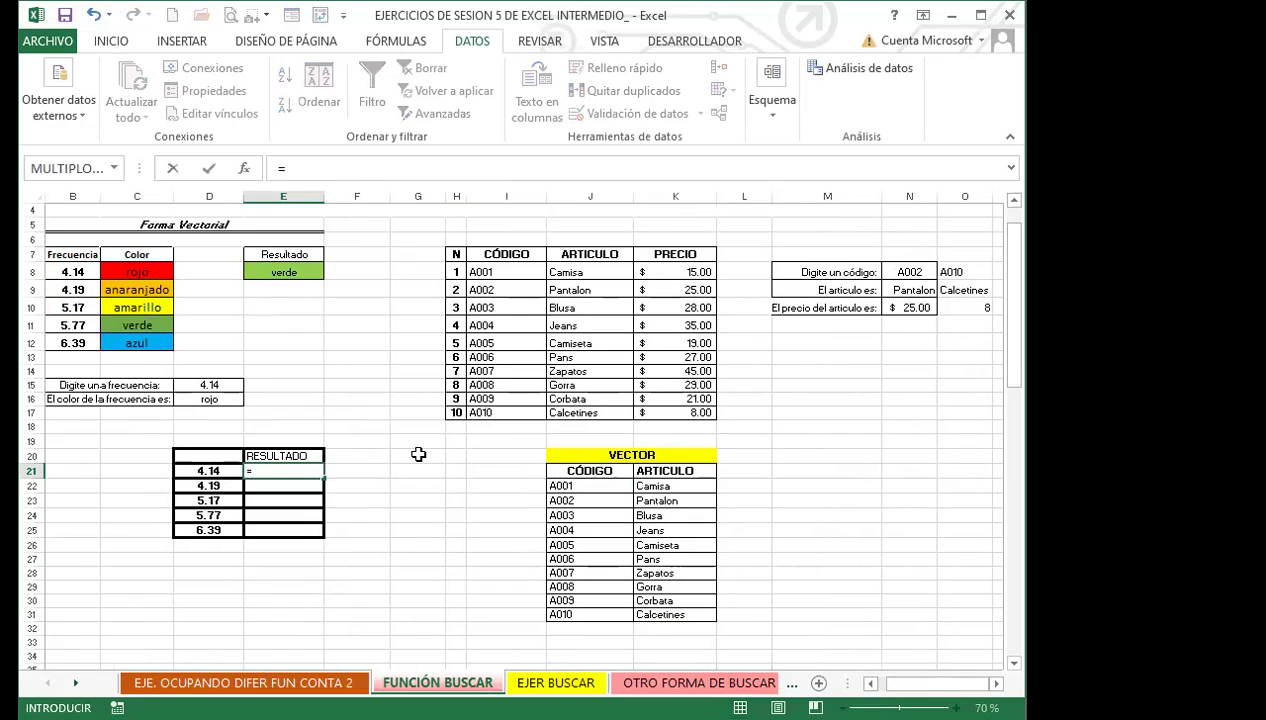
{"action": "type", "text": "BUSCAR"}
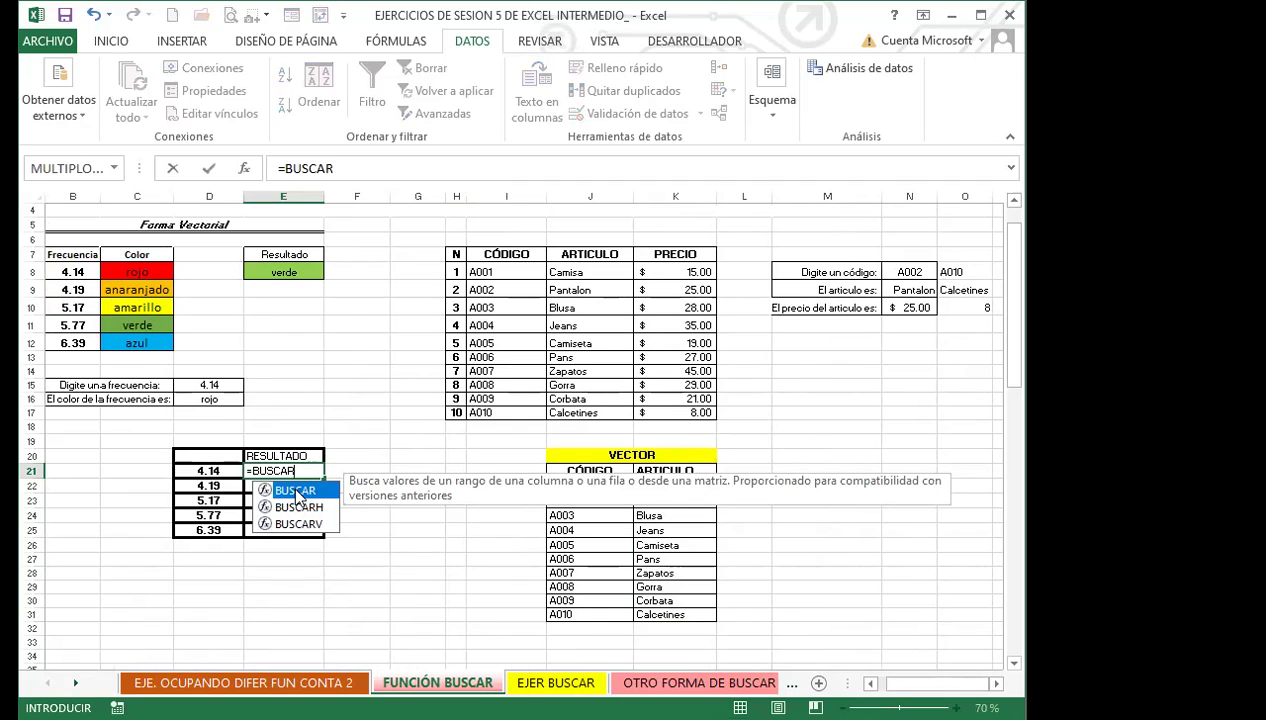
{"action": "type", "text": "("}
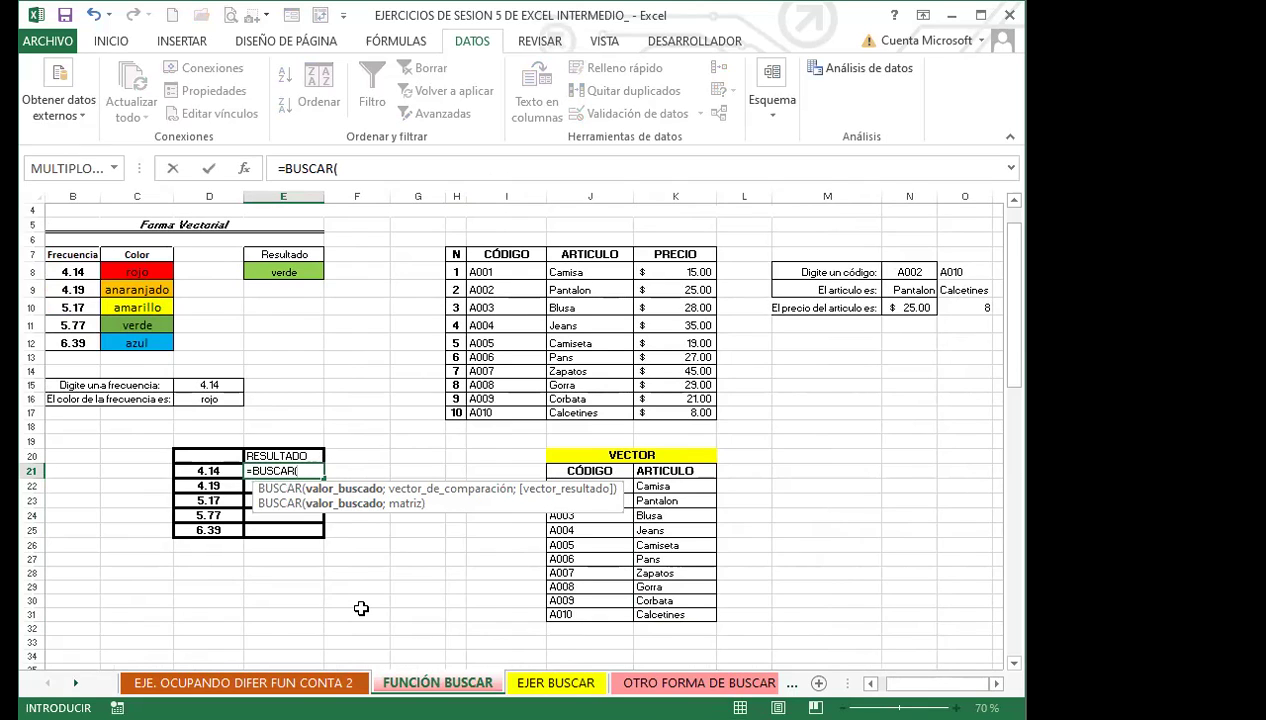
{"action": "left_click", "coordinate": [210, 470]}
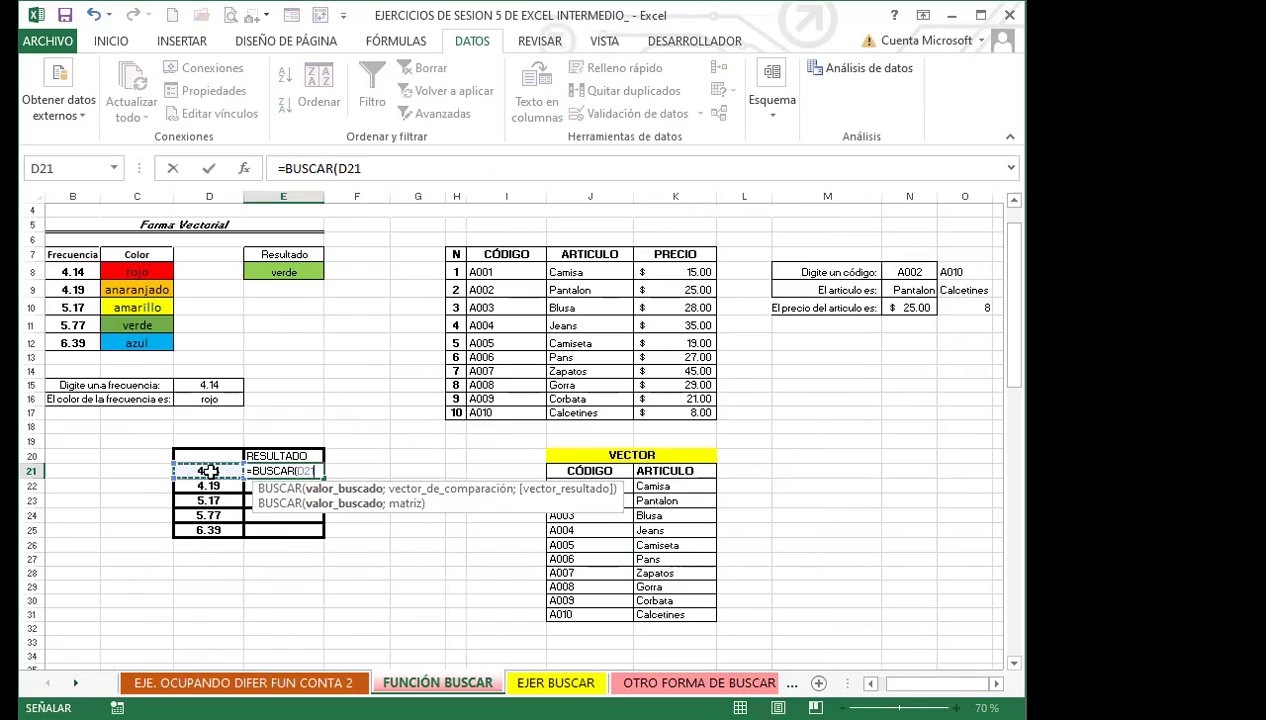
{"action": "type", "text": ";"}
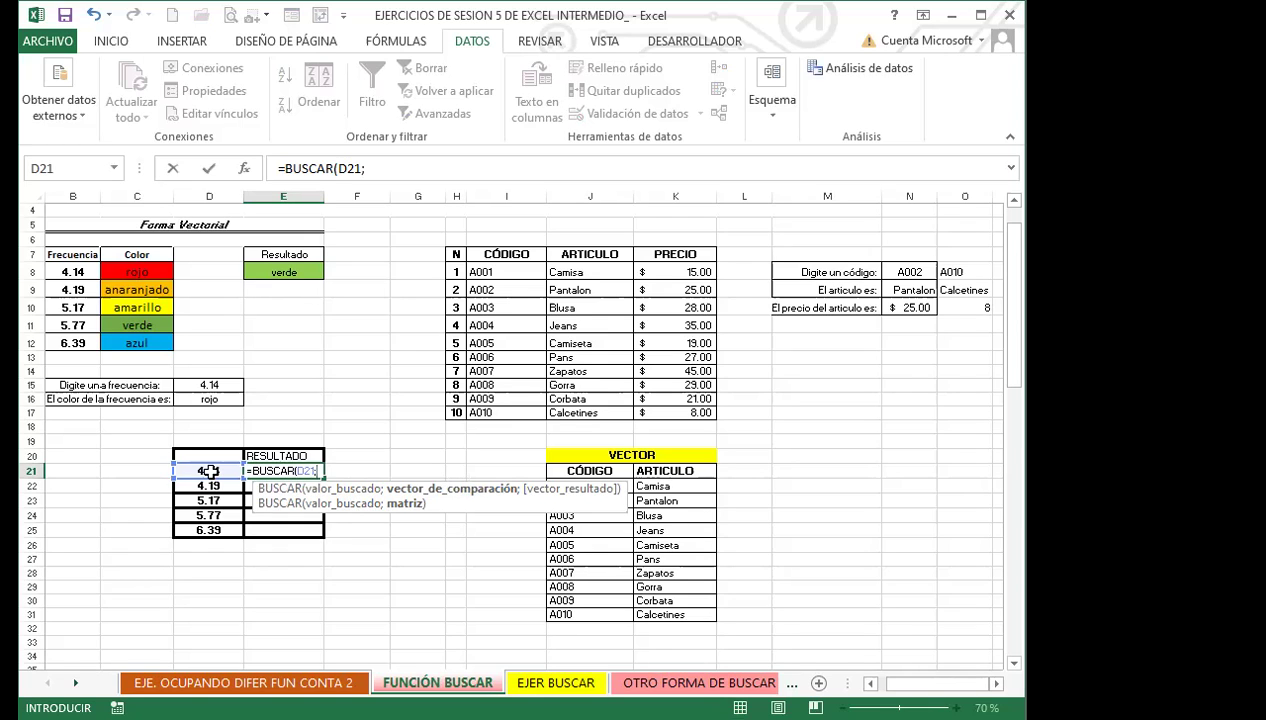
Step: Complete E21's formula with the absolute matrix $B$8:$C$12, and fill it down to E25
{"action": "left_click", "coordinate": [70, 273]}
{"action": "left_click_drag", "start_coordinate": [108, 280], "coordinate": [140, 342]}
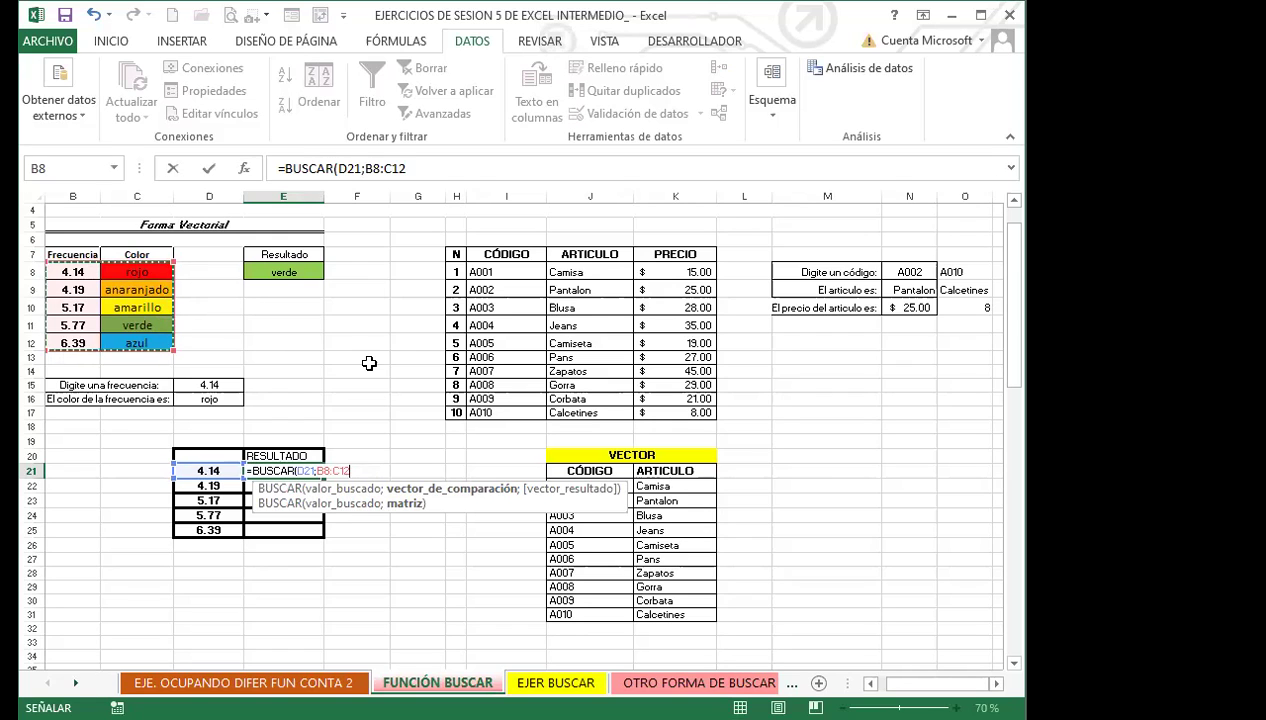
{"action": "key", "text": "F4"}
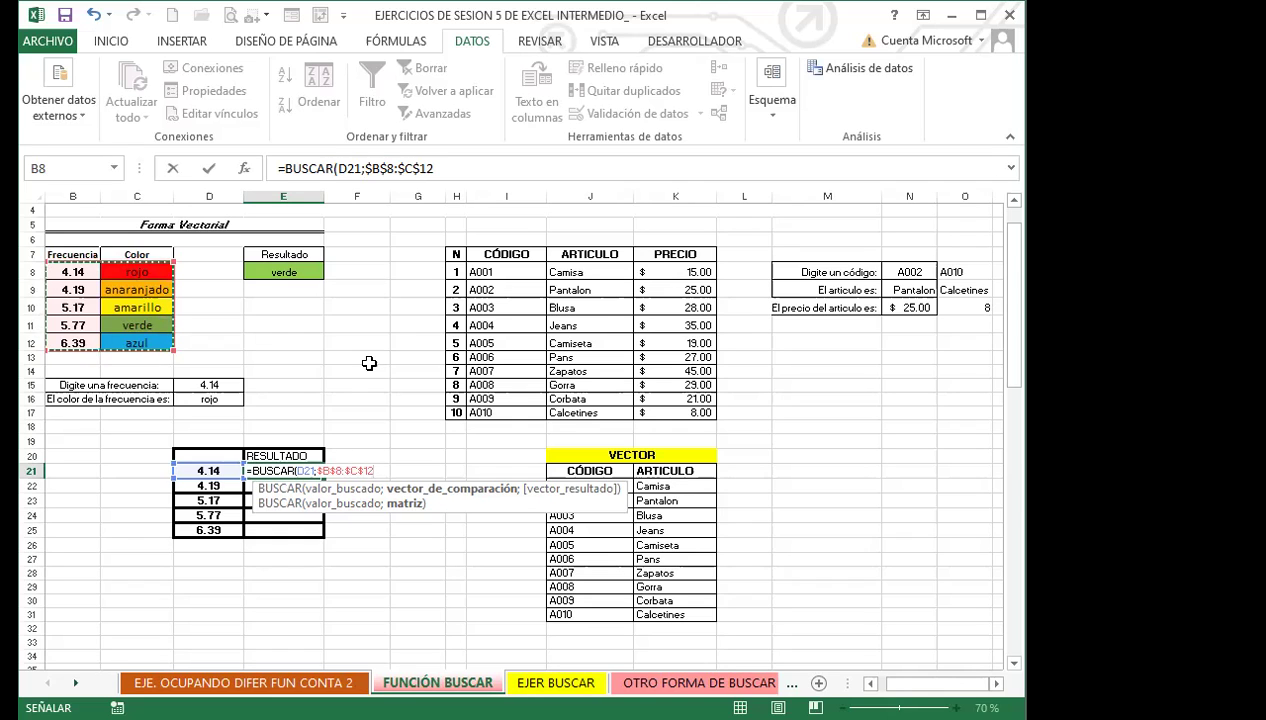
{"action": "key", "text": "F4"}
{"action": "key", "text": "F4"}
{"action": "key", "text": "F4"}
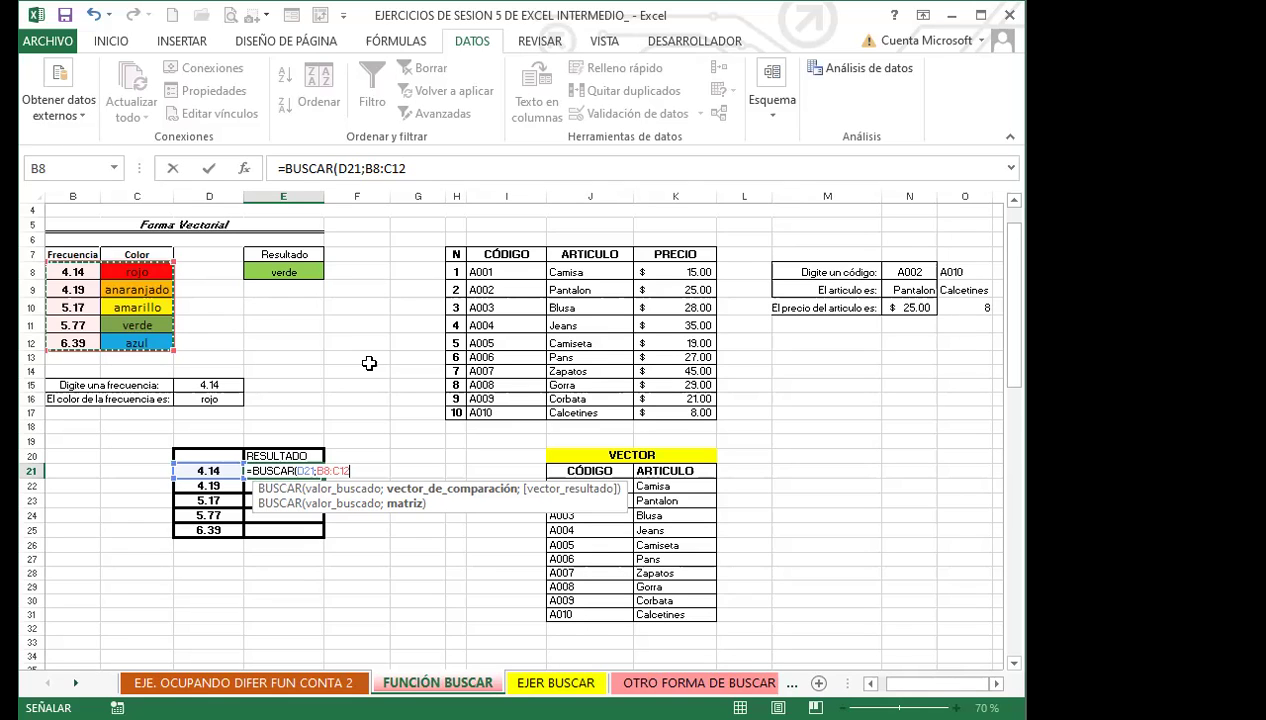
{"action": "key", "text": "F4"}
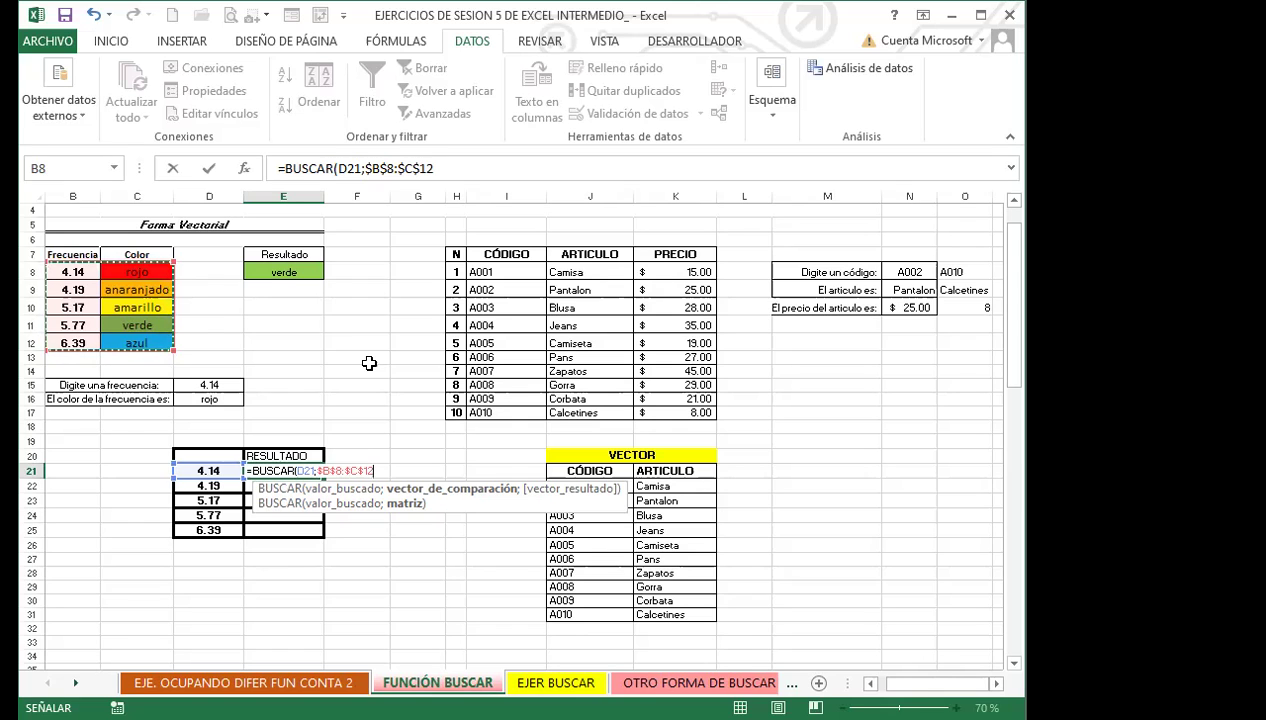
{"action": "type", "text": ")"}
{"action": "key", "text": "Return"}
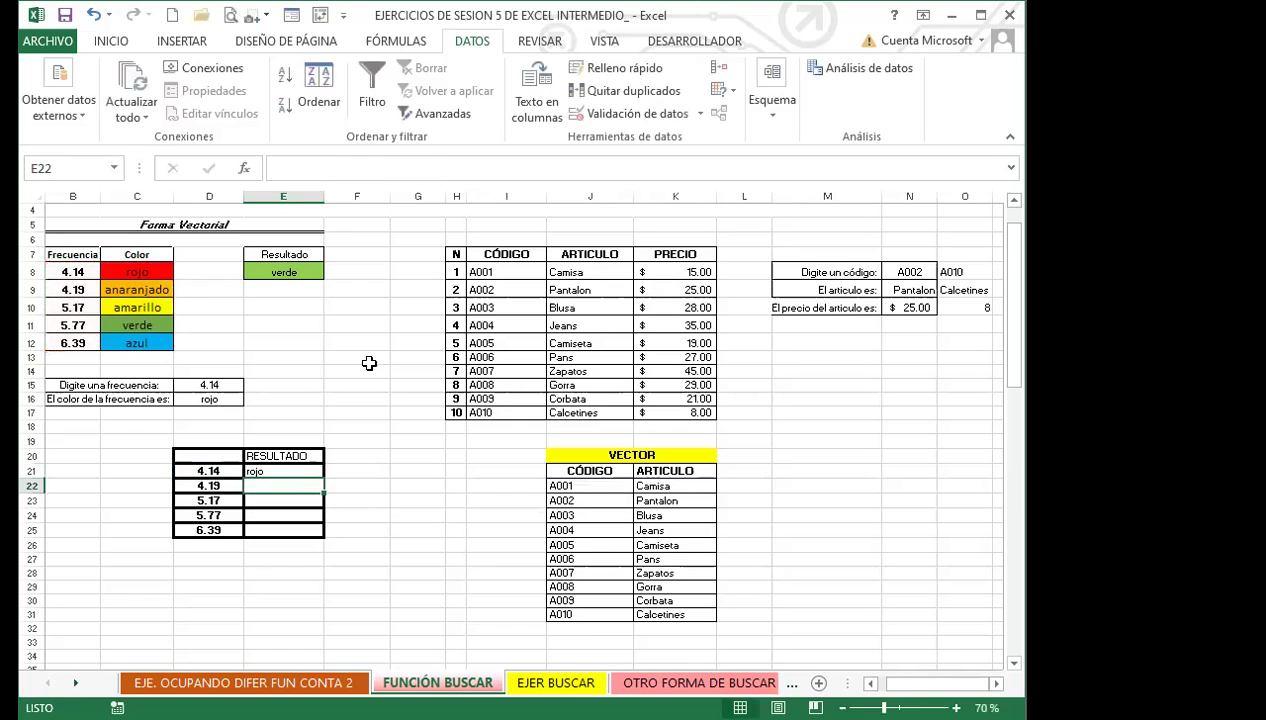
{"action": "left_click", "coordinate": [293, 474]}
{"action": "left_click_drag", "start_coordinate": [323, 478], "coordinate": [324, 535]}
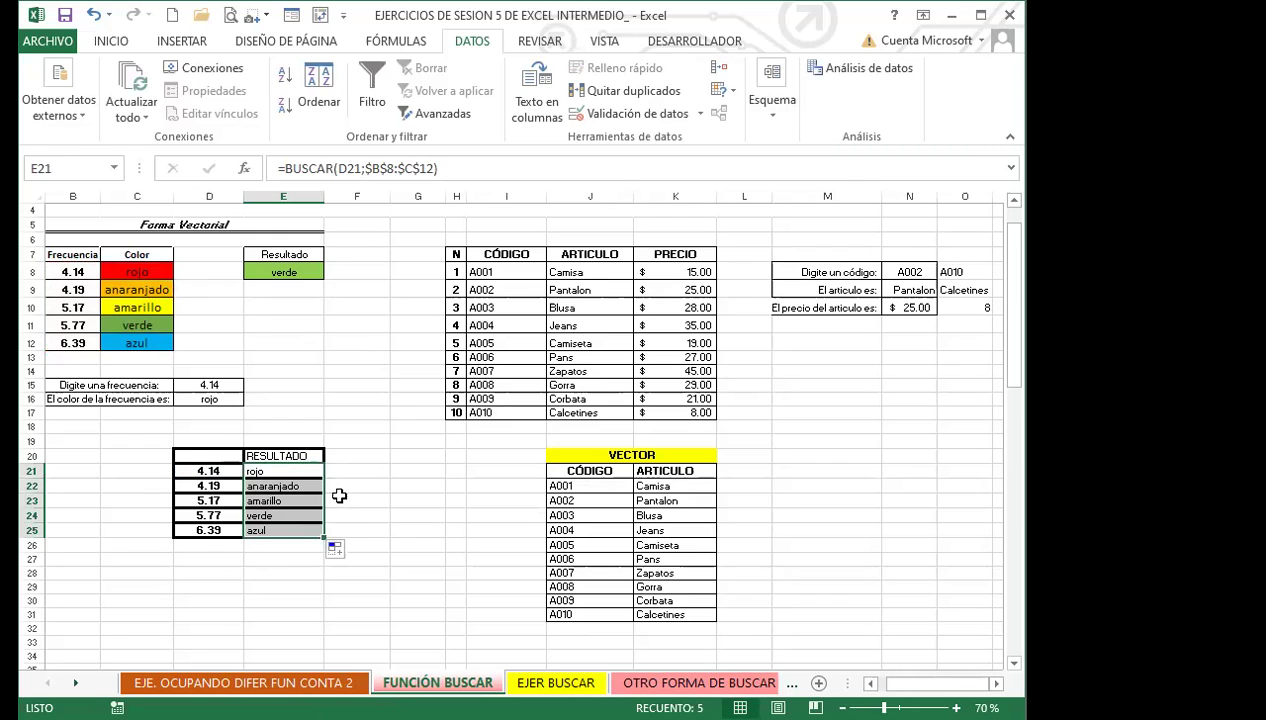
Step: Review E21's formula, deleting and re-entering the colon in its matrix reference
{"action": "left_click", "coordinate": [300, 471]}
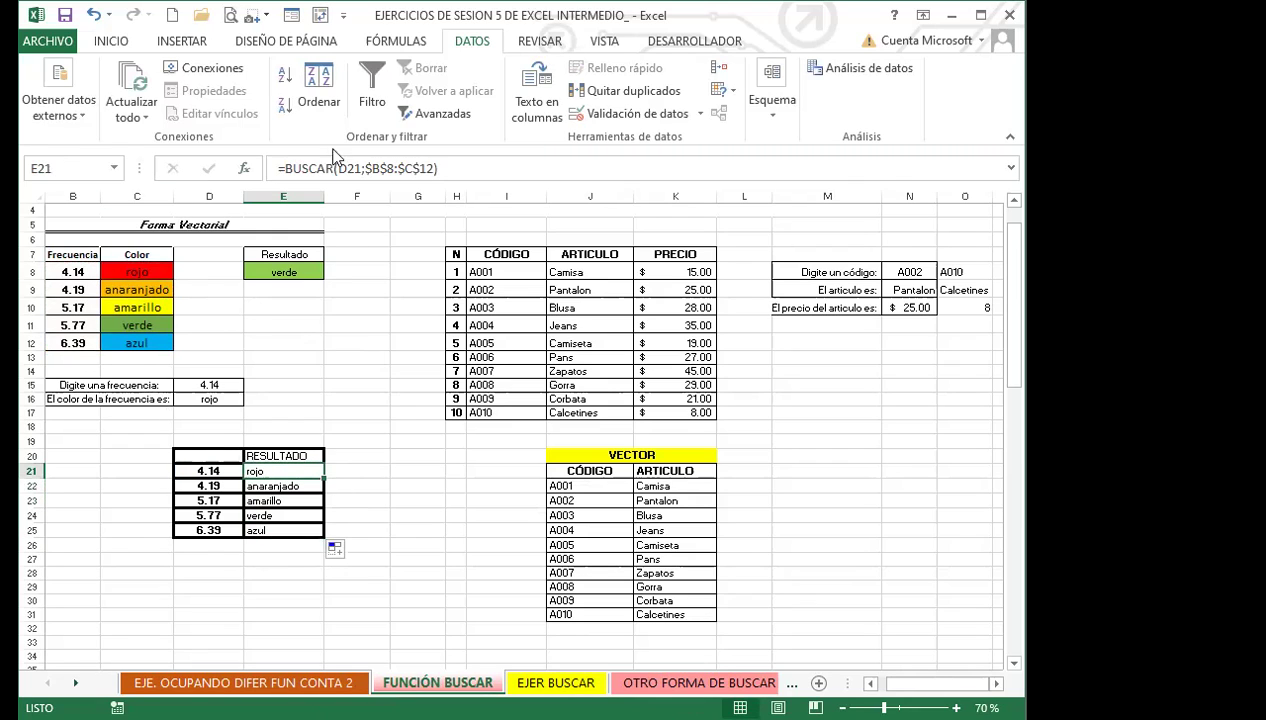
{"action": "left_click", "coordinate": [380, 168]}
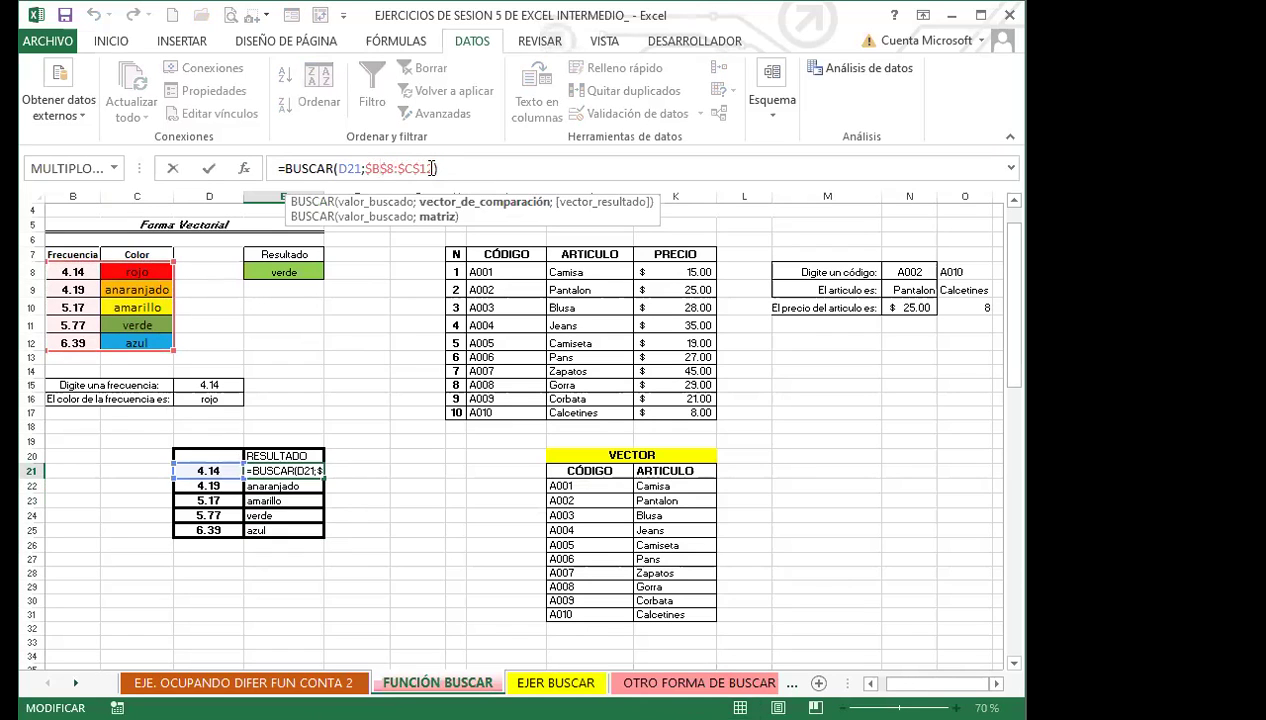
{"action": "left_click", "coordinate": [397, 168]}
{"action": "key", "text": "BackSpace"}
{"action": "type", "text": ":"}
{"action": "left_click", "coordinate": [370, 169]}
{"action": "key", "text": "Return"}
{"action": "key", "text": "Up"}
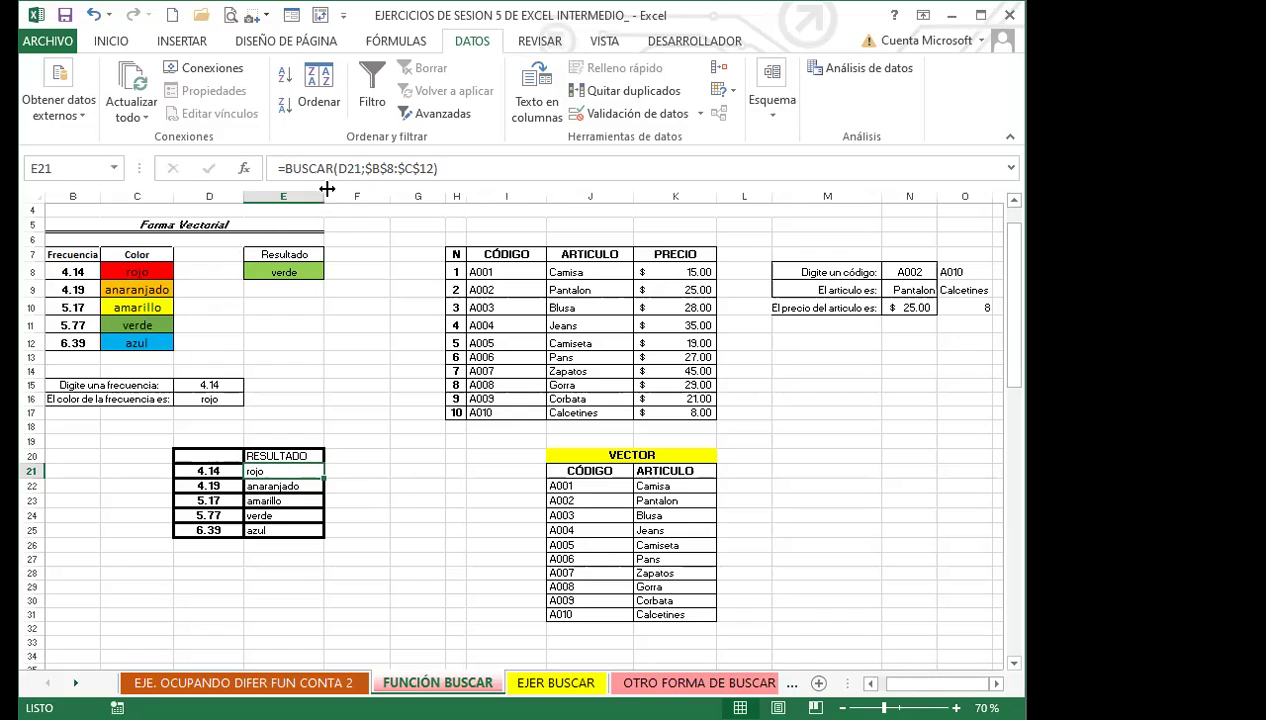
Step: Recheck the lookup value and the highlighted frequency and colour matrix in E21's BUSCAR formula
{"action": "double_click", "coordinate": [297, 467]}
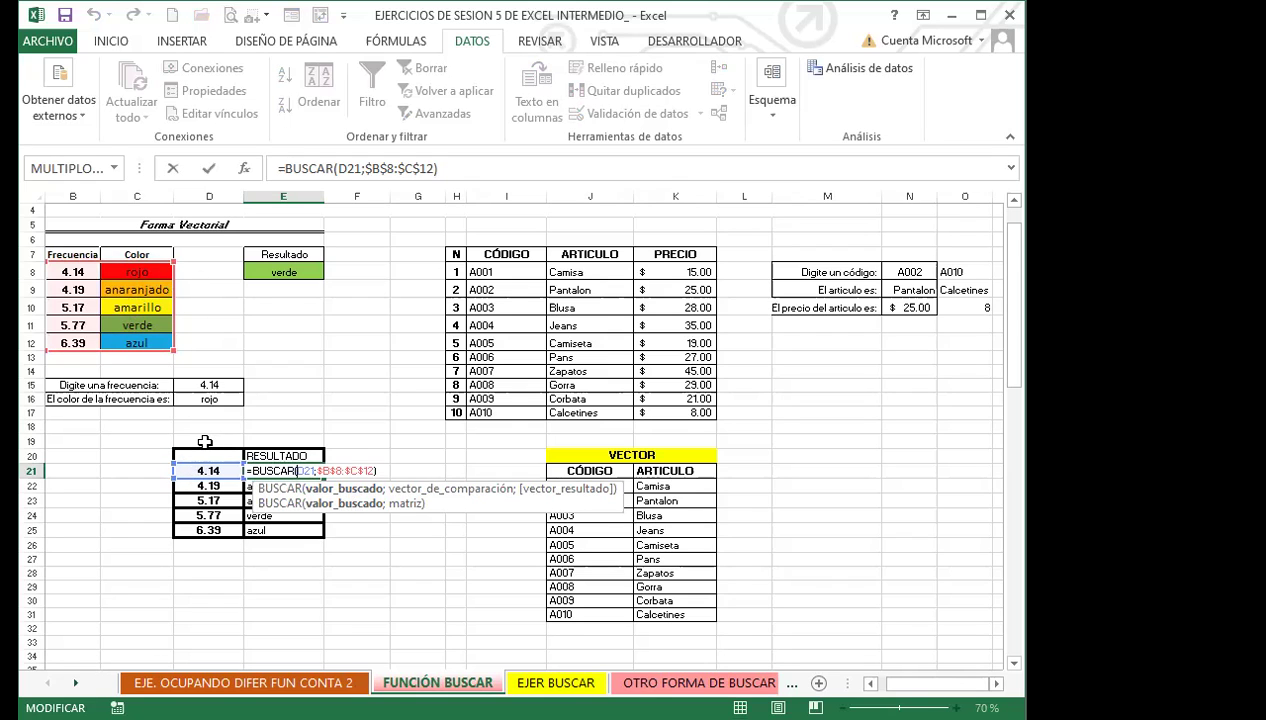
{"action": "key", "text": "Return"}
{"action": "left_click", "coordinate": [312, 472]}
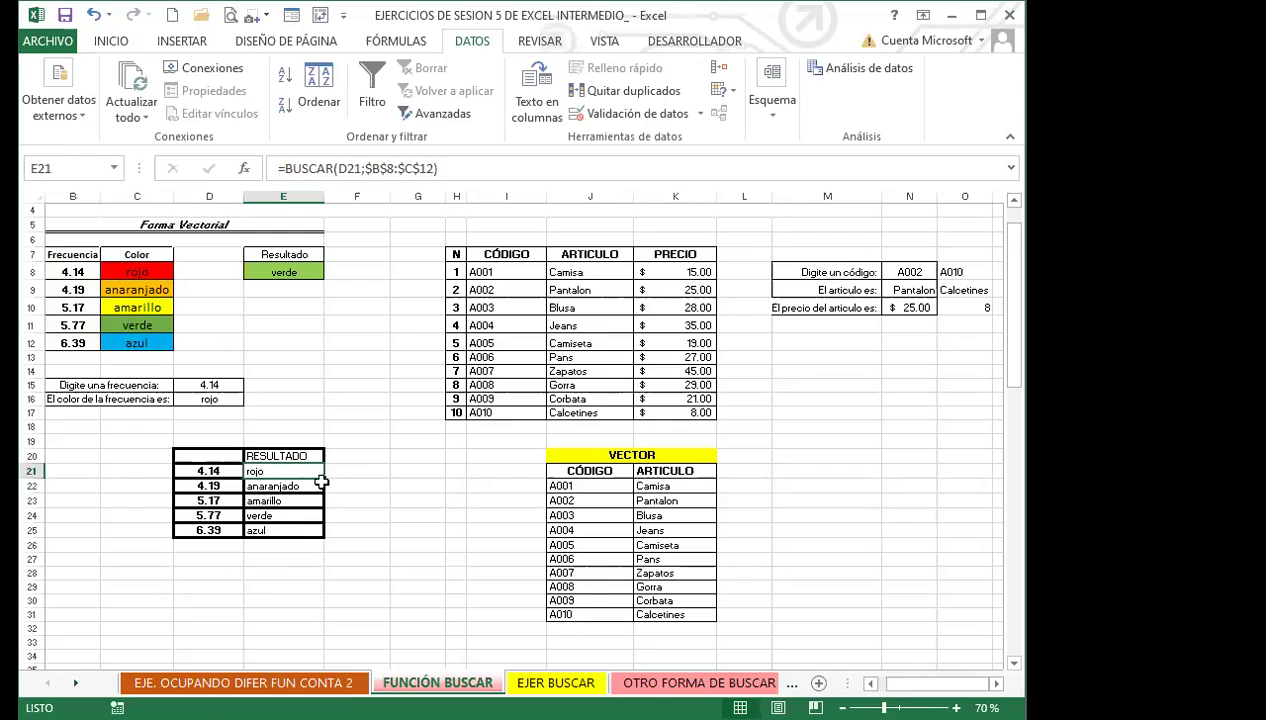
{"action": "left_click", "coordinate": [386, 168]}
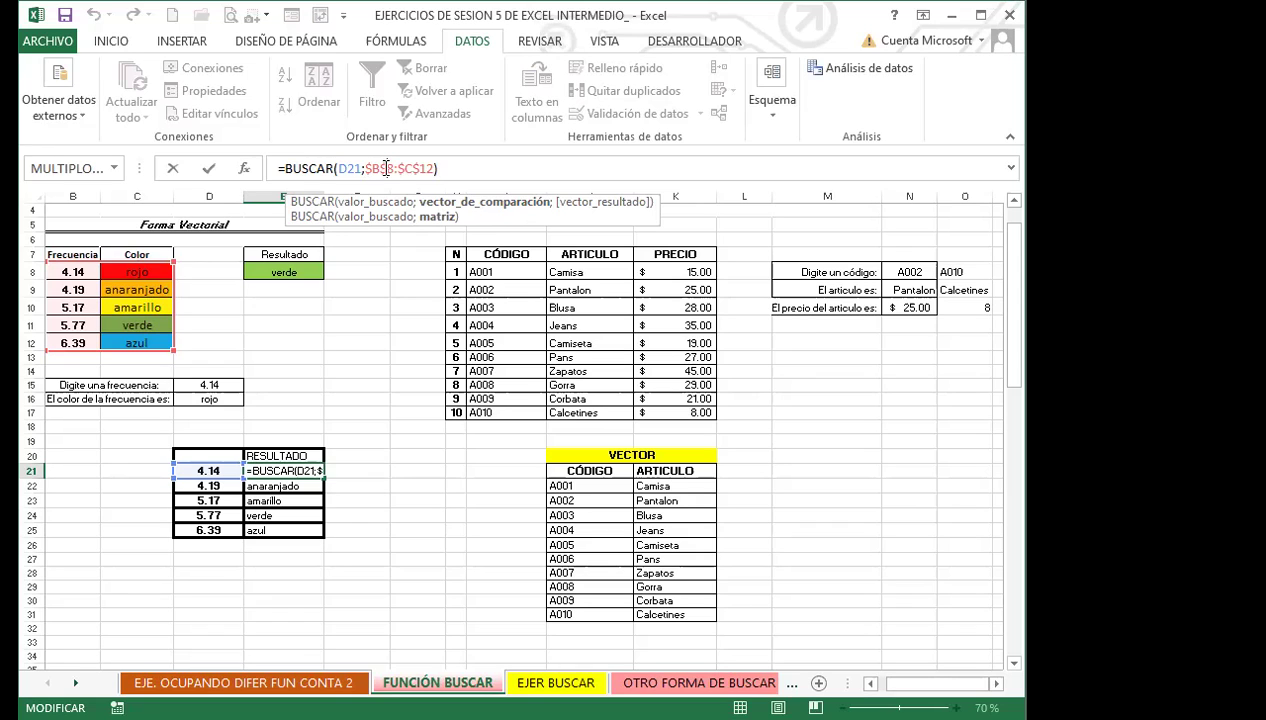
{"action": "key", "text": "Return"}
{"action": "left_click", "coordinate": [283, 470]}
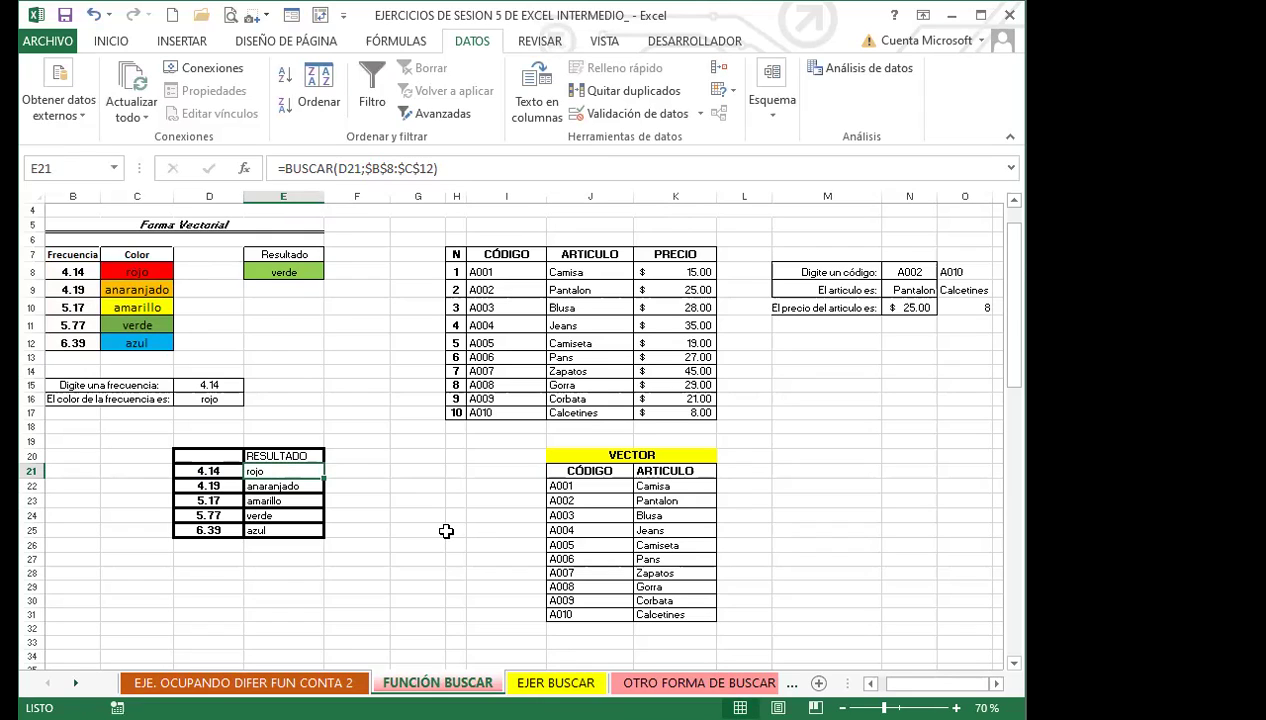
Step: Go to the EJER BUSCAR sheet, and consult the BUSCAR syntax slide in PowerPoint
{"action": "key", "text": "ctrl+Page_Down"}
{"action": "left_click", "coordinate": [790, 424]}
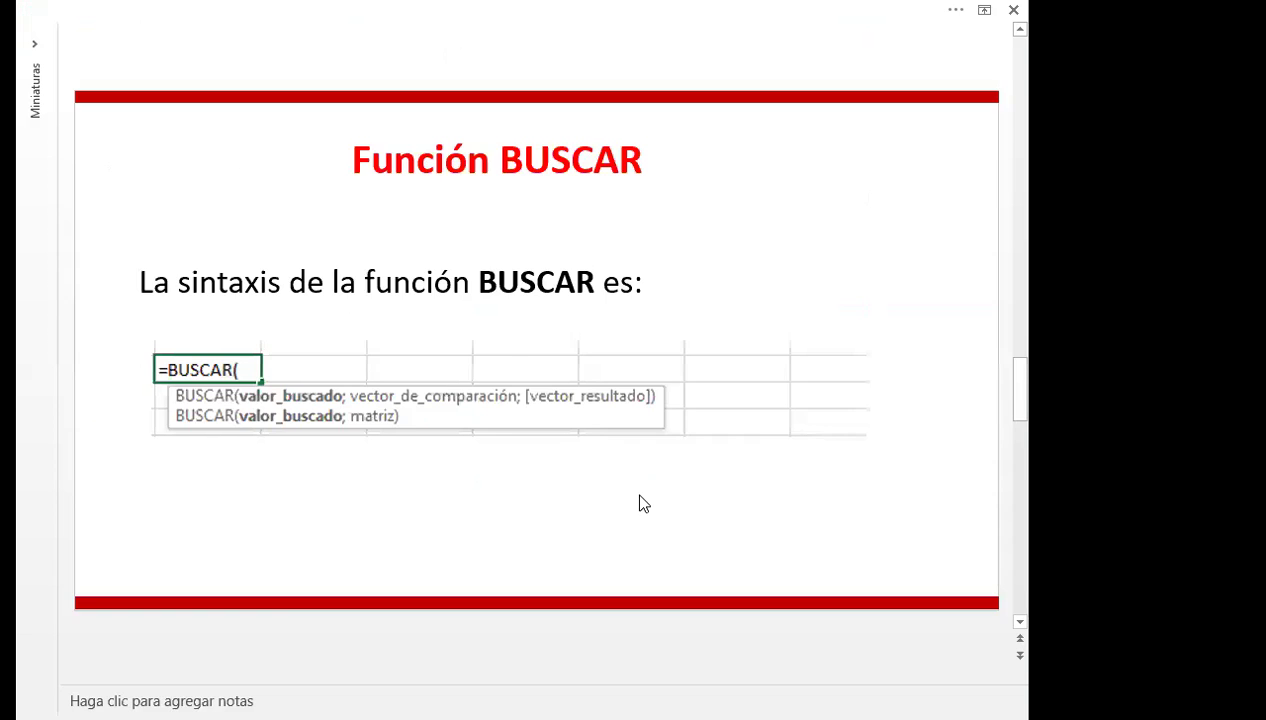
{"action": "scroll", "coordinate": [632, 508], "scroll_direction": "down", "scroll_amount": 2}
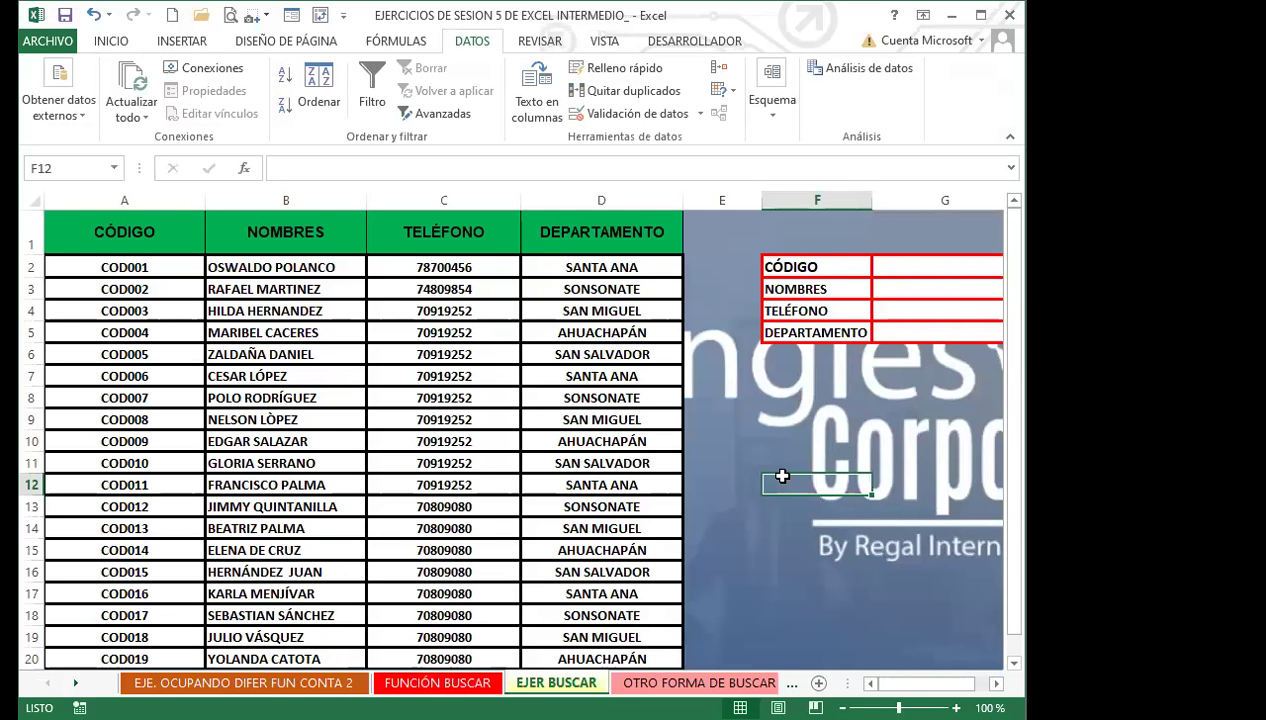
Step: Add Lista data validation to the CÓDIGO cell G2, using the codes in A2:A21 as its source
{"action": "left_click", "coordinate": [996, 683]}
{"action": "left_click", "coordinate": [996, 683]}
{"action": "left_click", "coordinate": [579, 261]}
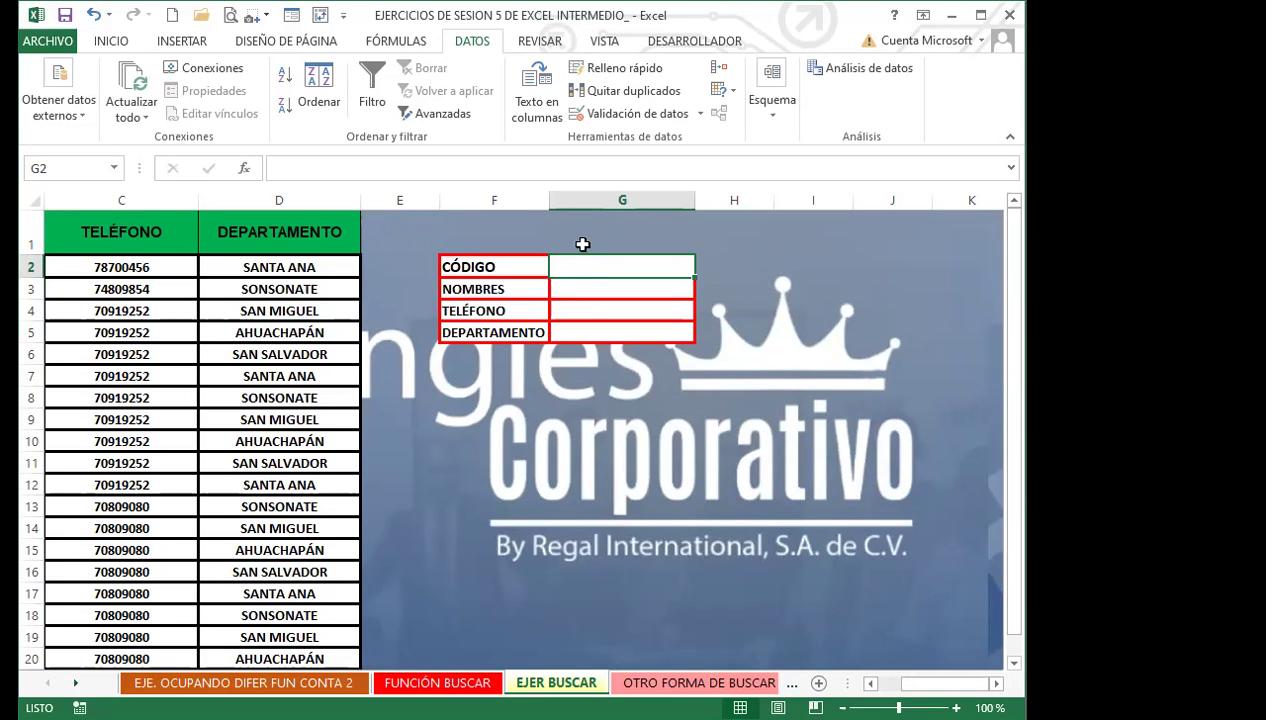
{"action": "left_click", "coordinate": [640, 114]}
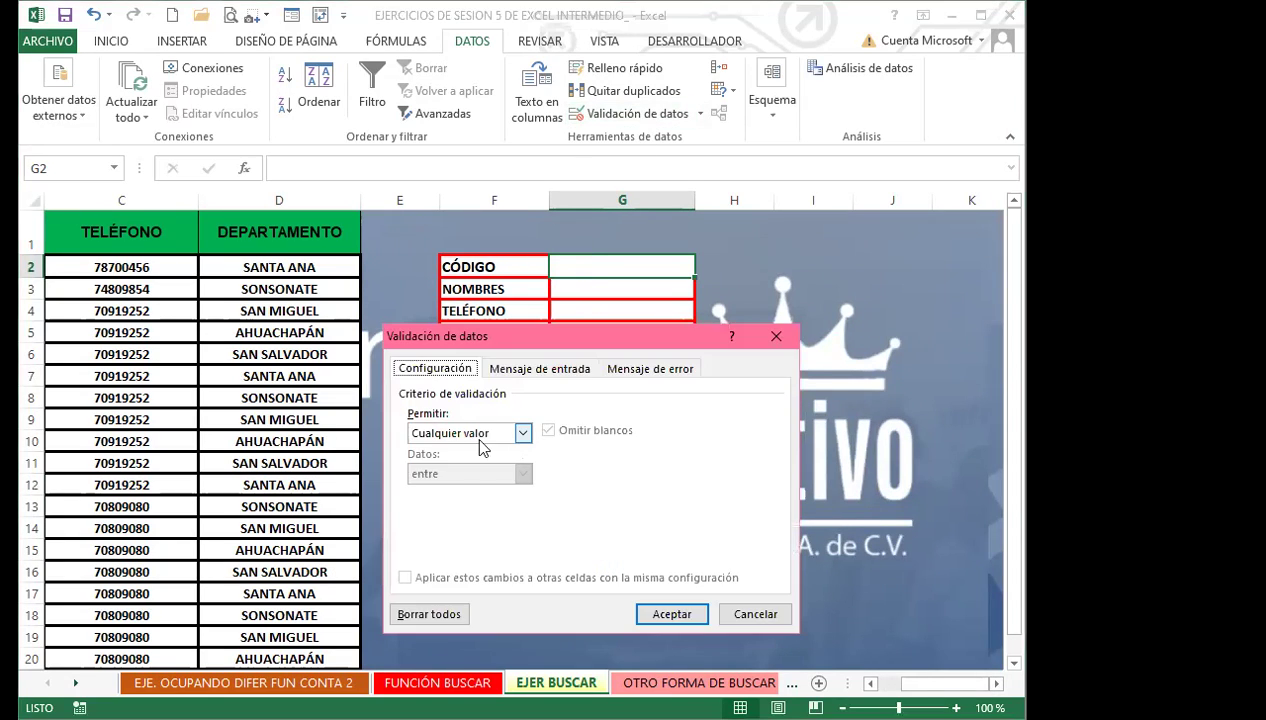
{"action": "left_click", "coordinate": [522, 432]}
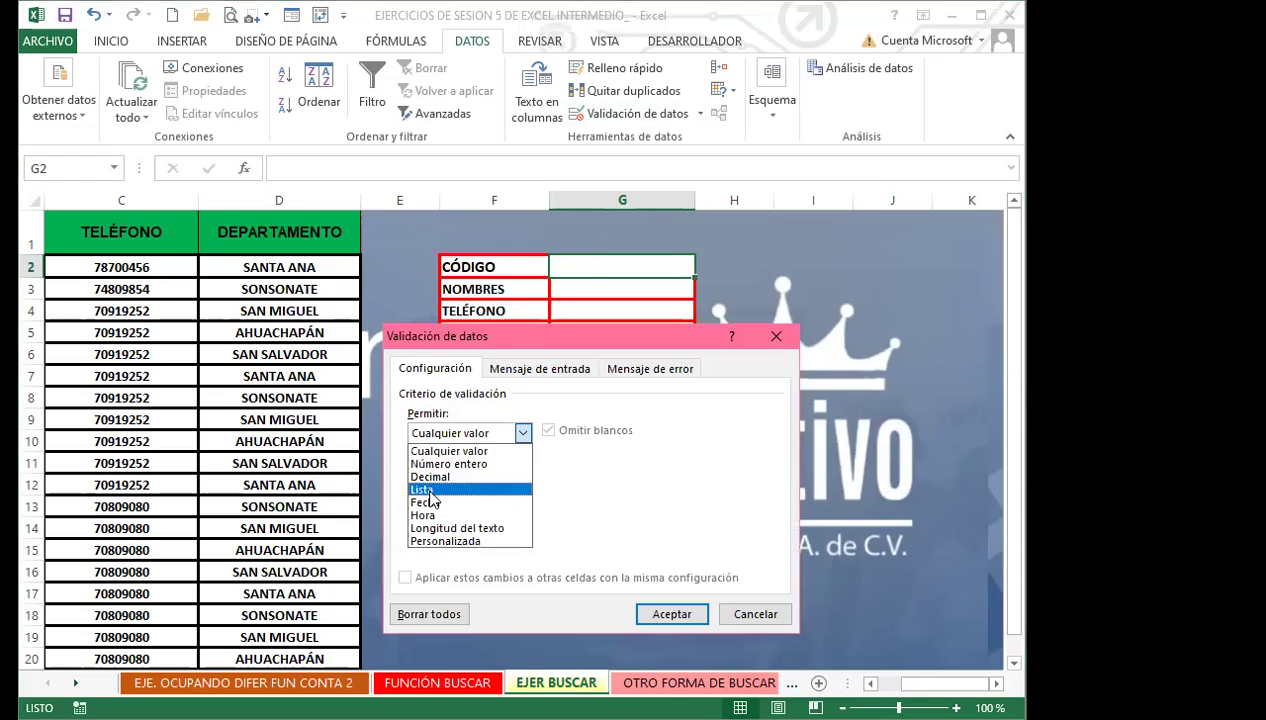
{"action": "left_click", "coordinate": [428, 490]}
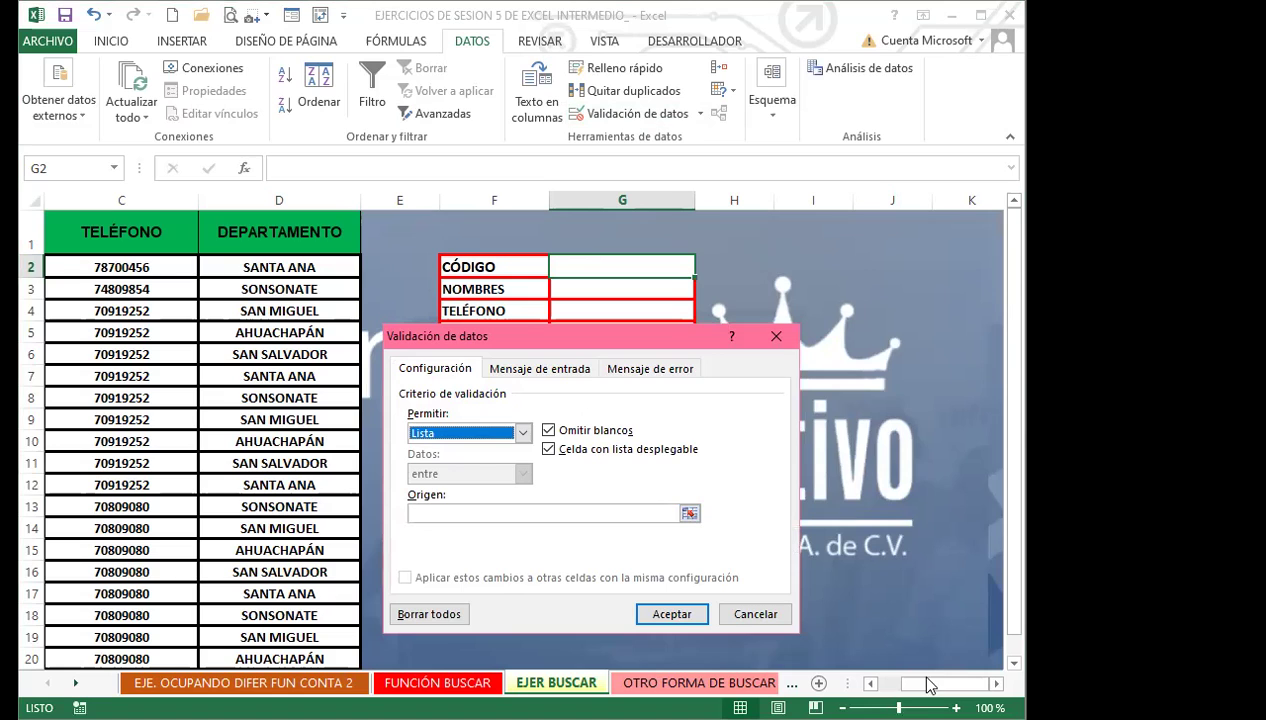
{"action": "left_click", "coordinate": [428, 514]}
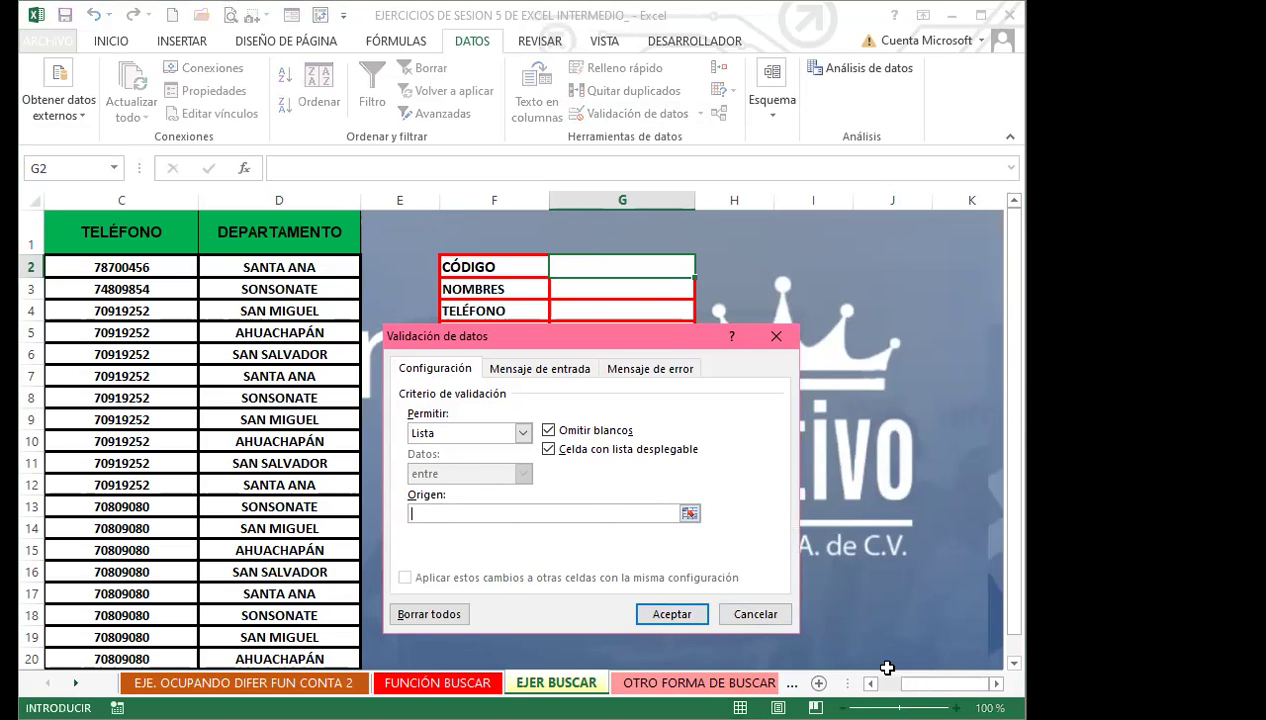
{"action": "scroll", "coordinate": [300, 450], "scroll_direction": "left", "scroll_amount": 2}
{"action": "left_click", "coordinate": [140, 267]}
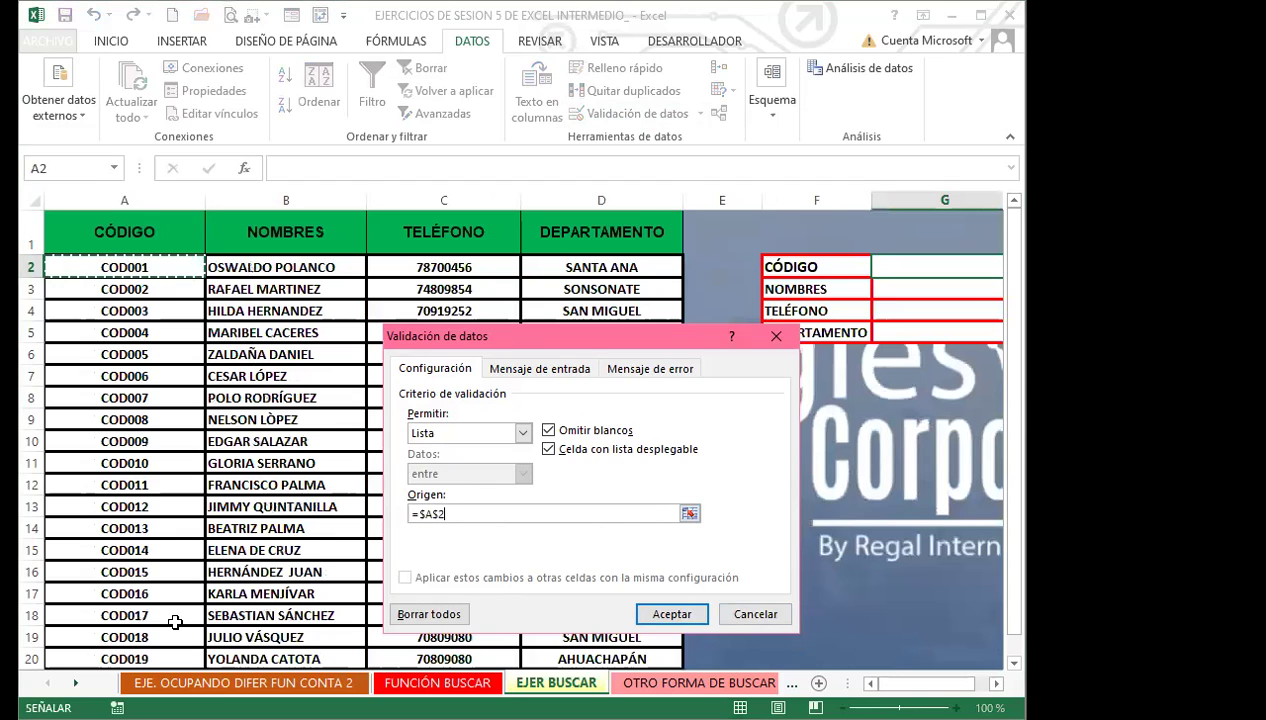
{"action": "key", "text": "ctrl+shift+Down"}
{"action": "left_click", "coordinate": [672, 616]}
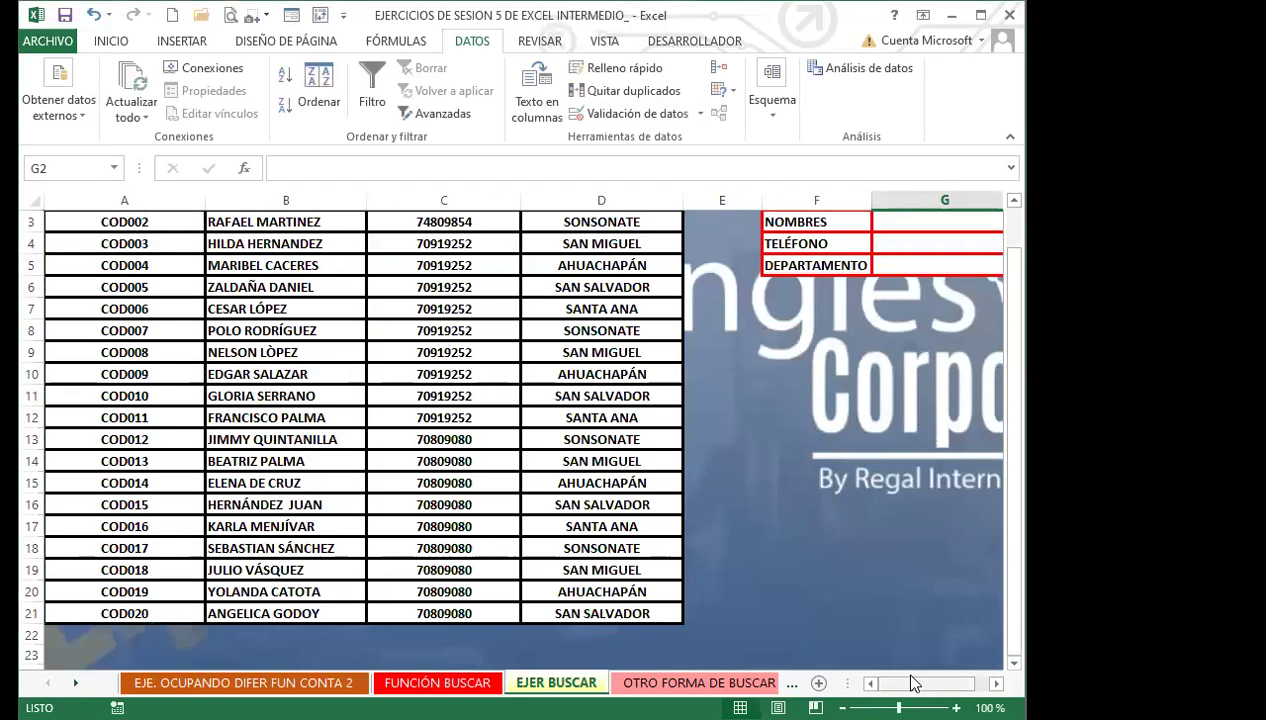
Step: Browse G2's drop-down codes from COD001 to COD020, and reopen the cell's data validation settings to check the list source
{"action": "left_click_drag", "start_coordinate": [915, 683], "coordinate": [925, 683]}
{"action": "scroll", "coordinate": [825, 401], "scroll_direction": "up", "scroll_amount": 1}
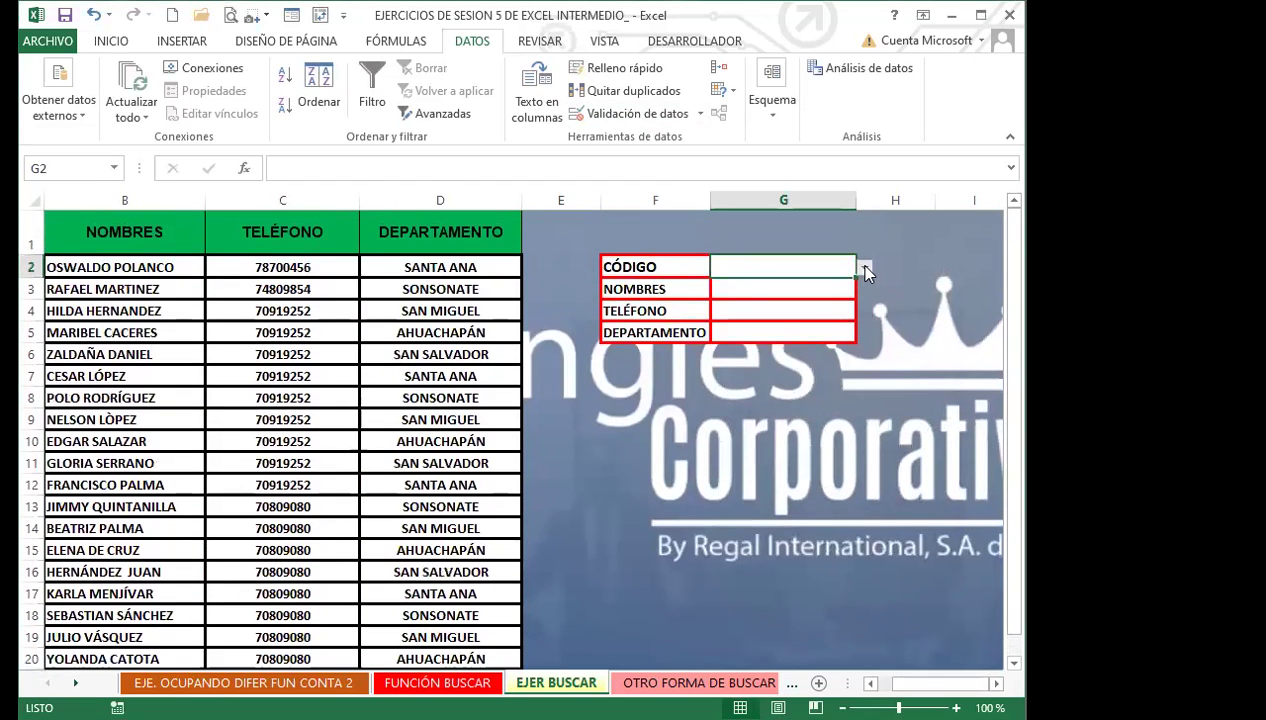
{"action": "left_click", "coordinate": [862, 266]}
{"action": "left_click_drag", "start_coordinate": [864, 305], "coordinate": [866, 364]}
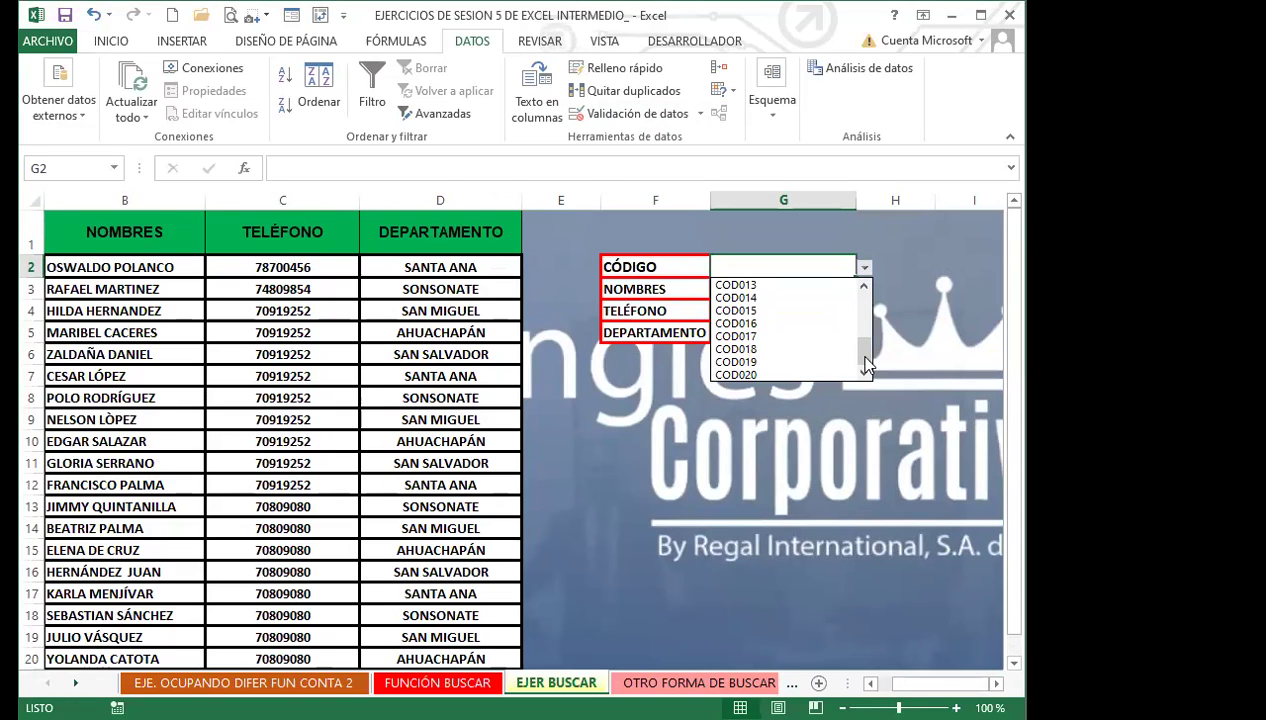
{"action": "left_click_drag", "start_coordinate": [866, 348], "coordinate": [873, 281]}
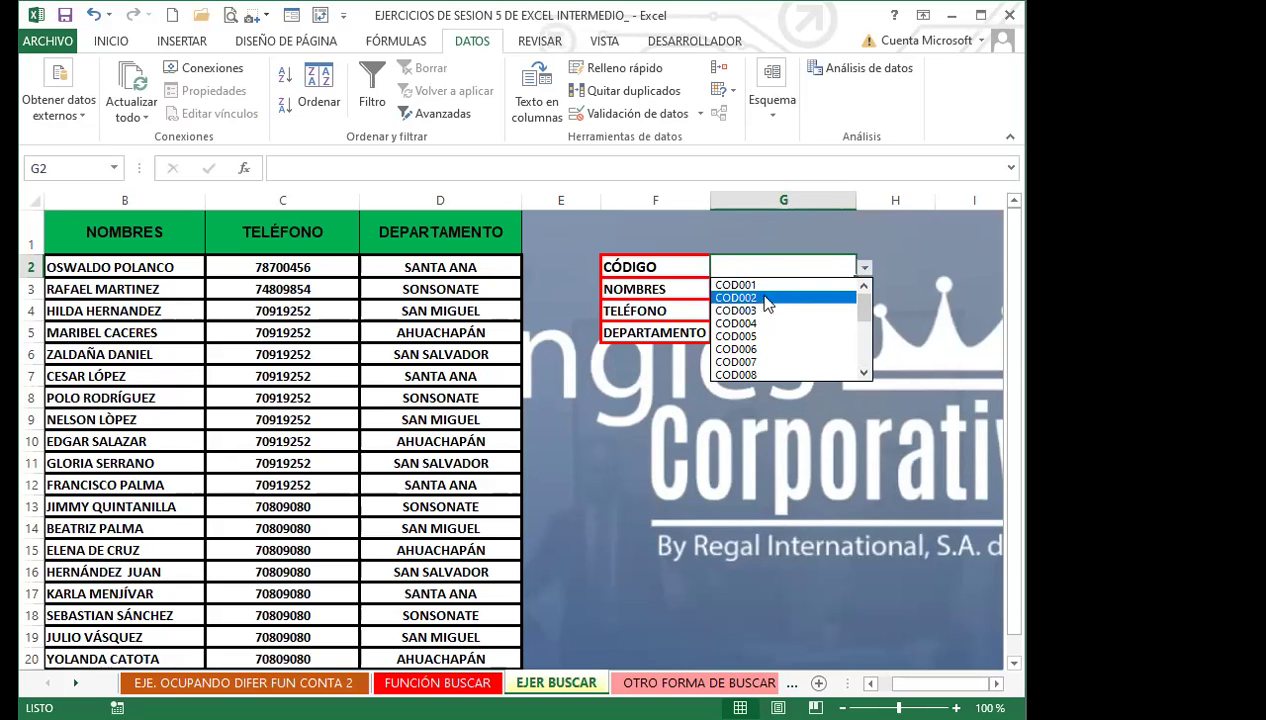
{"action": "left_click_drag", "start_coordinate": [863, 308], "coordinate": [865, 372]}
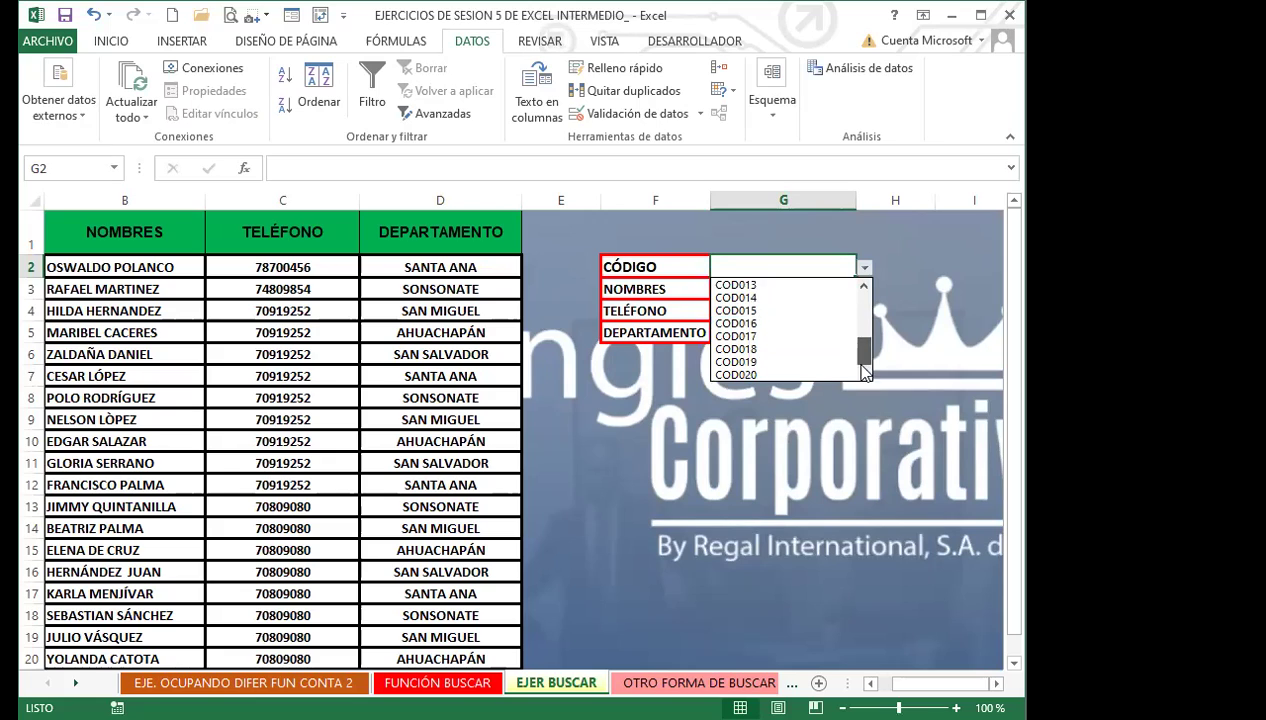
{"action": "left_click", "coordinate": [866, 268]}
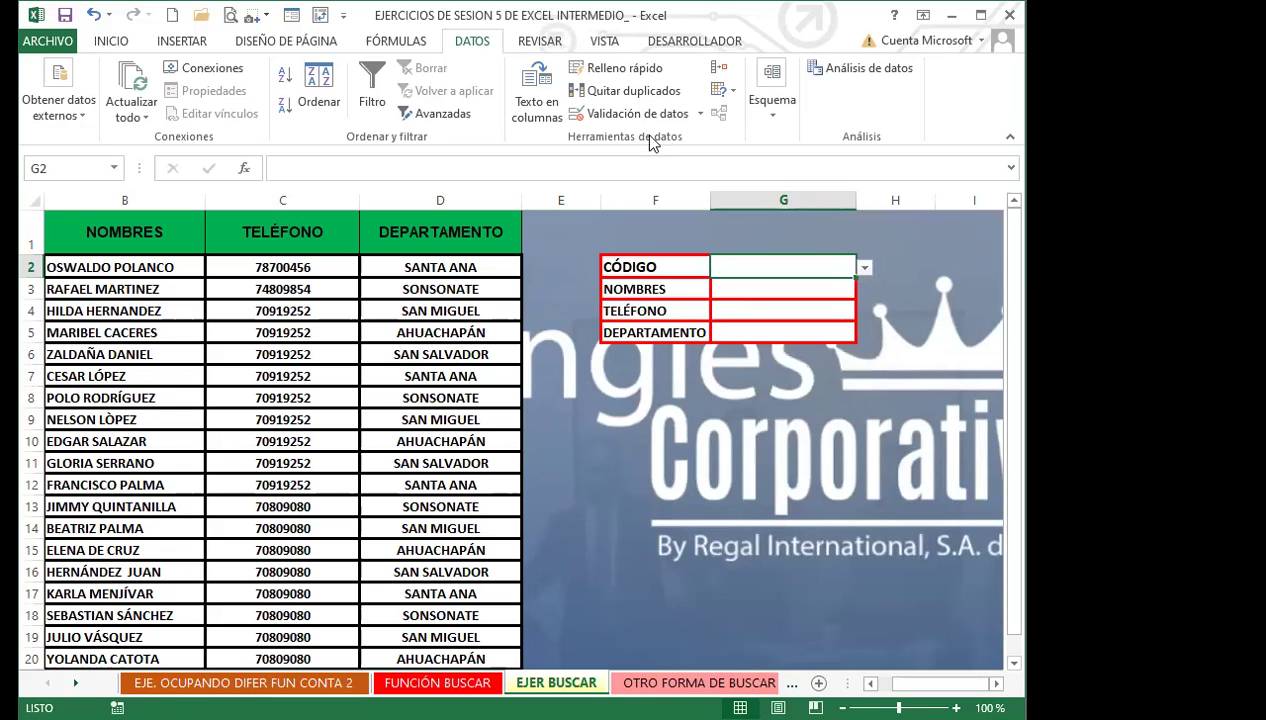
{"action": "left_click", "coordinate": [699, 113]}
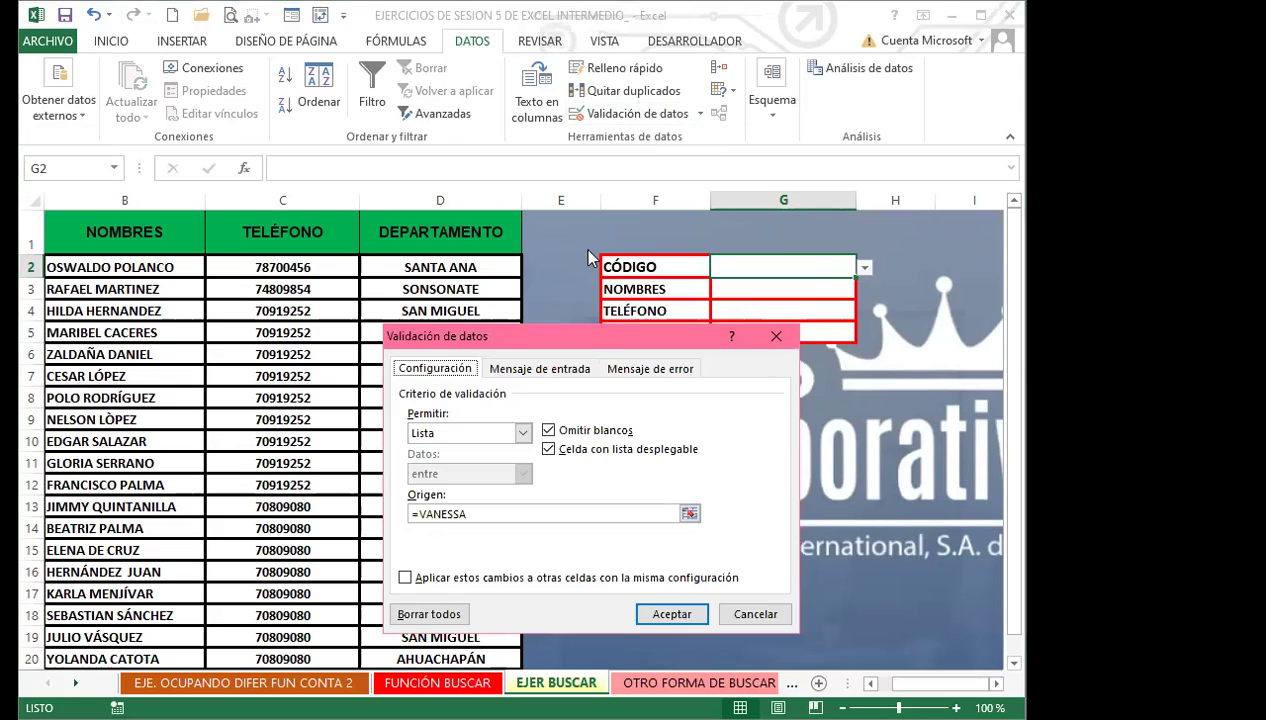
Step: Review the list source in G2's validation settings, leave them unchanged, and view the cell's drop-down codes
{"action": "left_click_drag", "start_coordinate": [570, 342], "coordinate": [590, 258]}
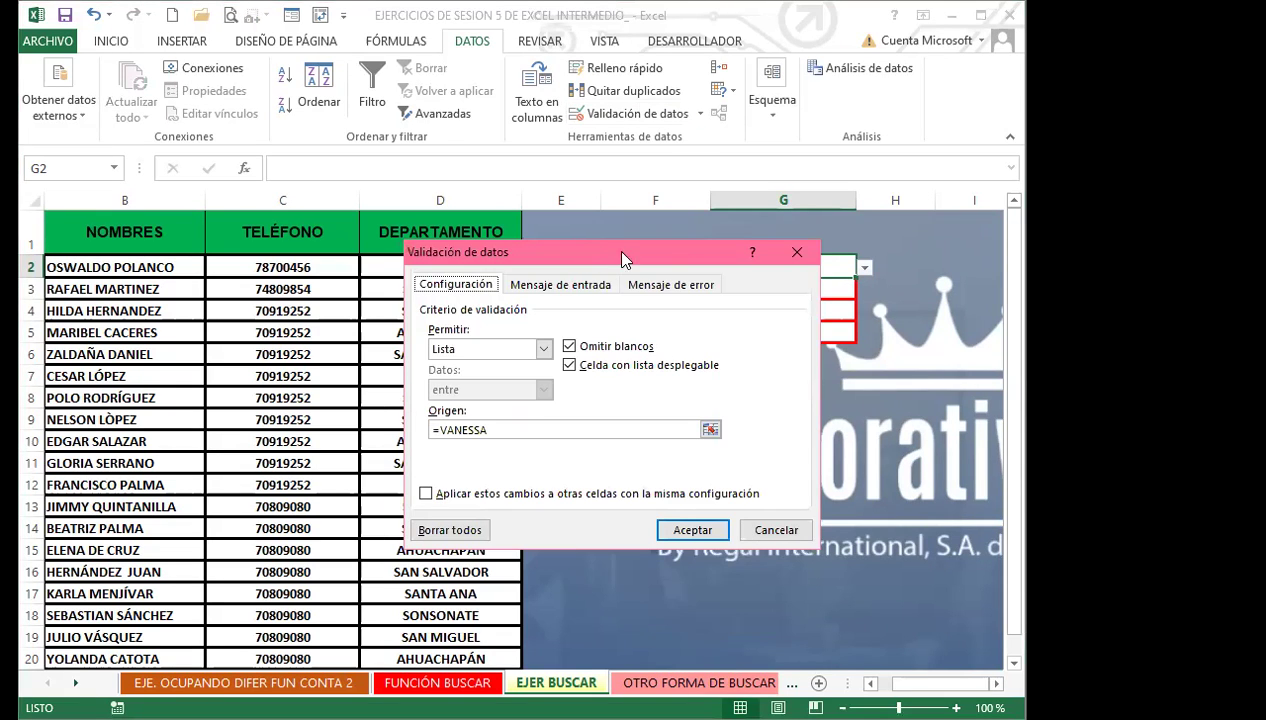
{"action": "left_click", "coordinate": [797, 253]}
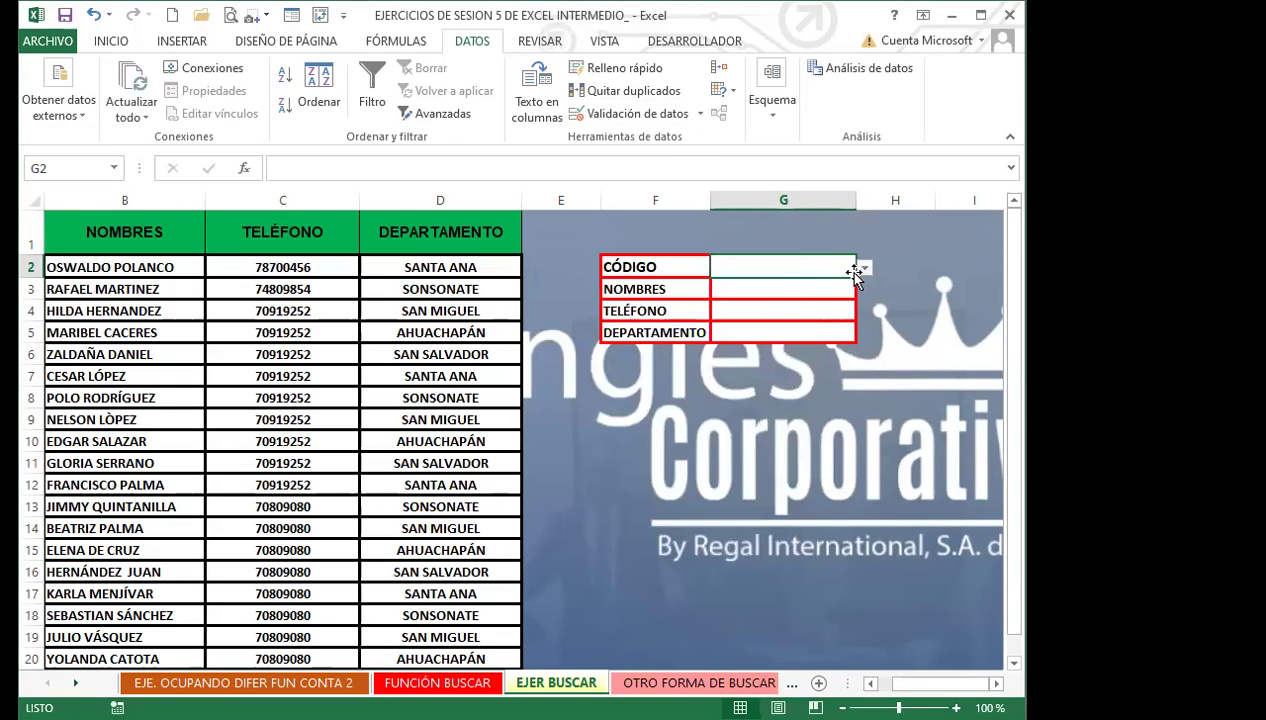
{"action": "left_click", "coordinate": [864, 267]}
{"action": "mouse_move", "coordinate": [862, 298]}
{"action": "left_mouse_down"}
{"action": "mouse_move", "coordinate": [866, 355]}
{"action": "mouse_move", "coordinate": [867, 292]}
{"action": "left_mouse_up"}
{"action": "left_click", "coordinate": [885, 249]}
{"action": "left_click", "coordinate": [760, 290]}
{"action": "type", "text": "="}
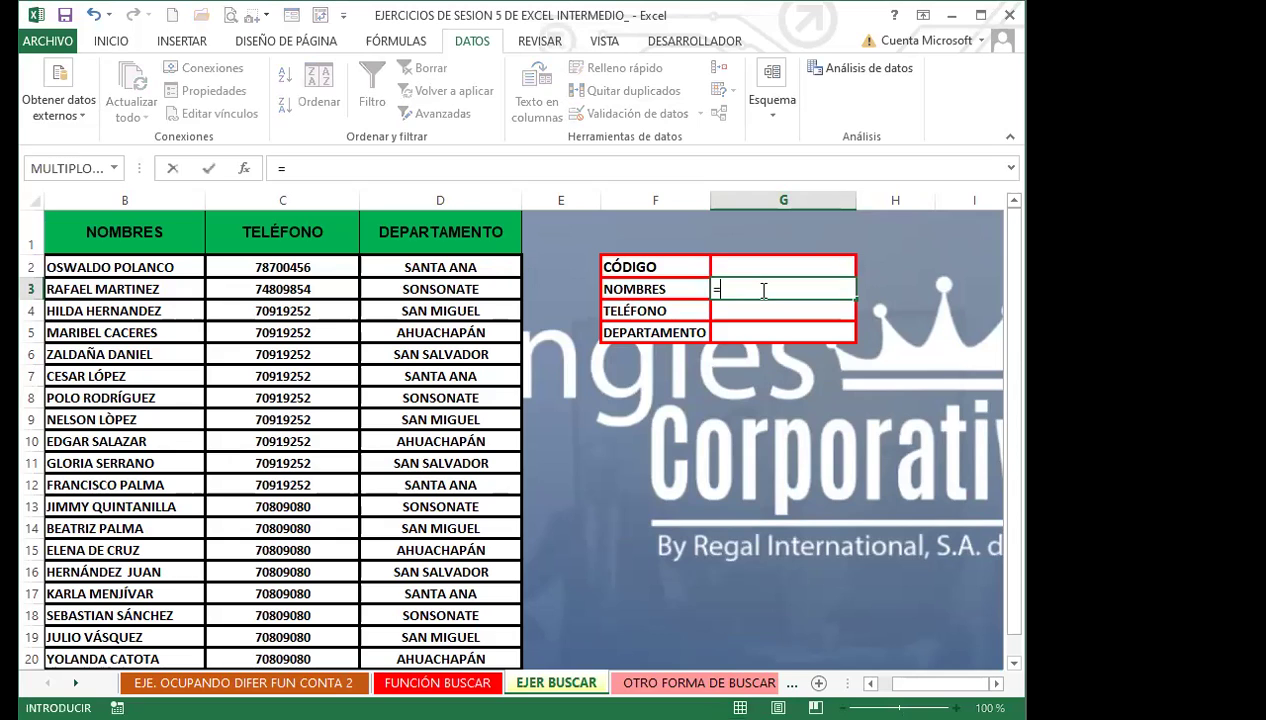
{"action": "type", "text": "BUSCAR("}
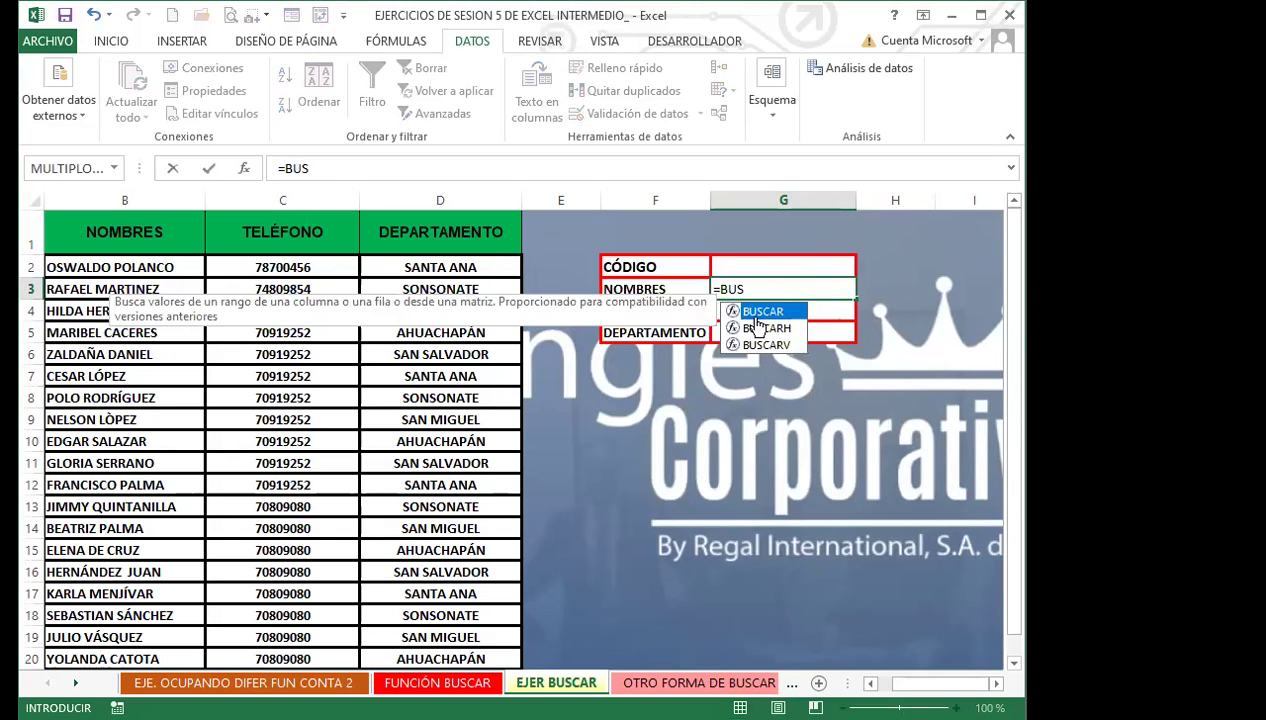
{"action": "double_click", "coordinate": [750, 312]}
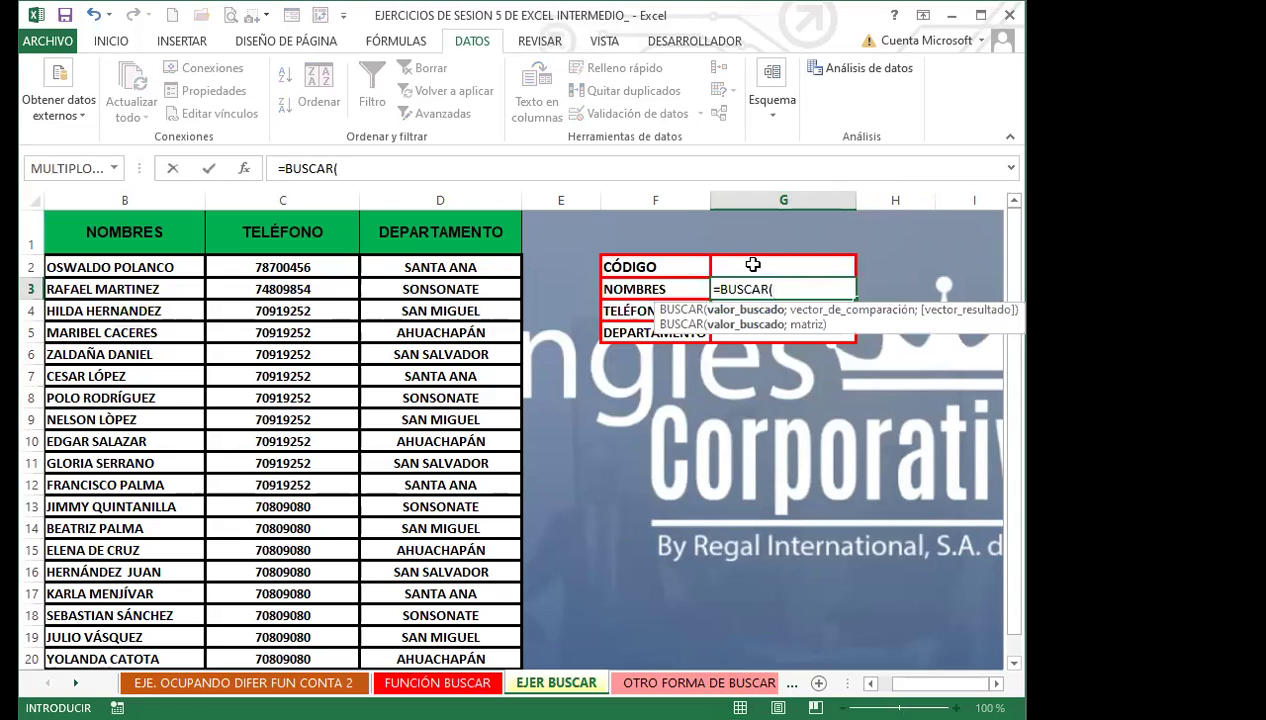
{"action": "left_click", "coordinate": [750, 267]}
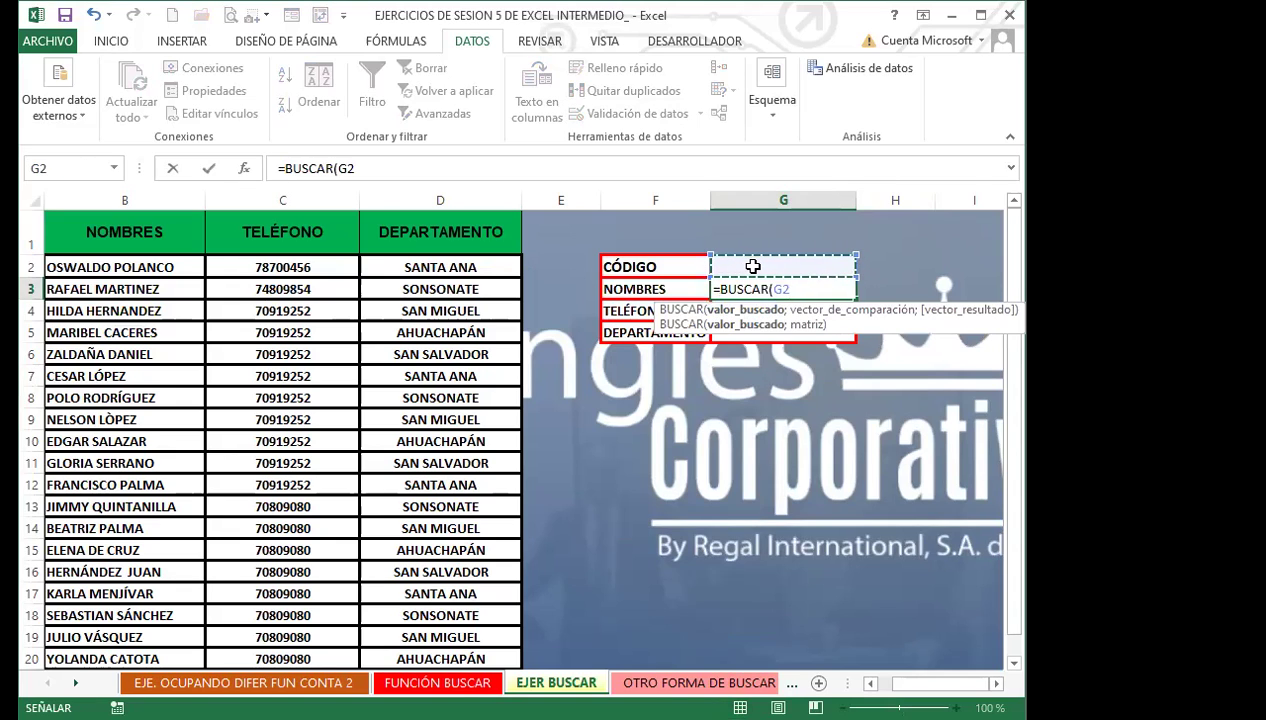
{"action": "type", "text": ";"}
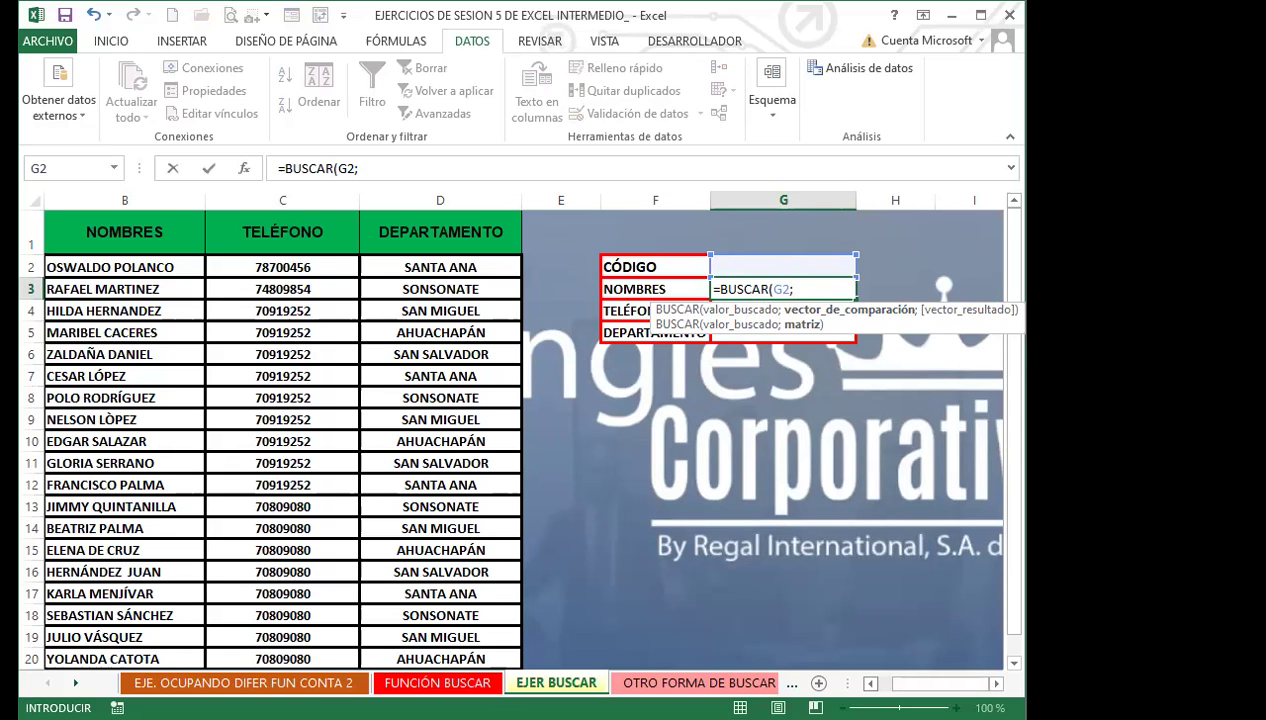
{"action": "scroll", "coordinate": [512, 430], "scroll_direction": "left", "scroll_amount": 1}
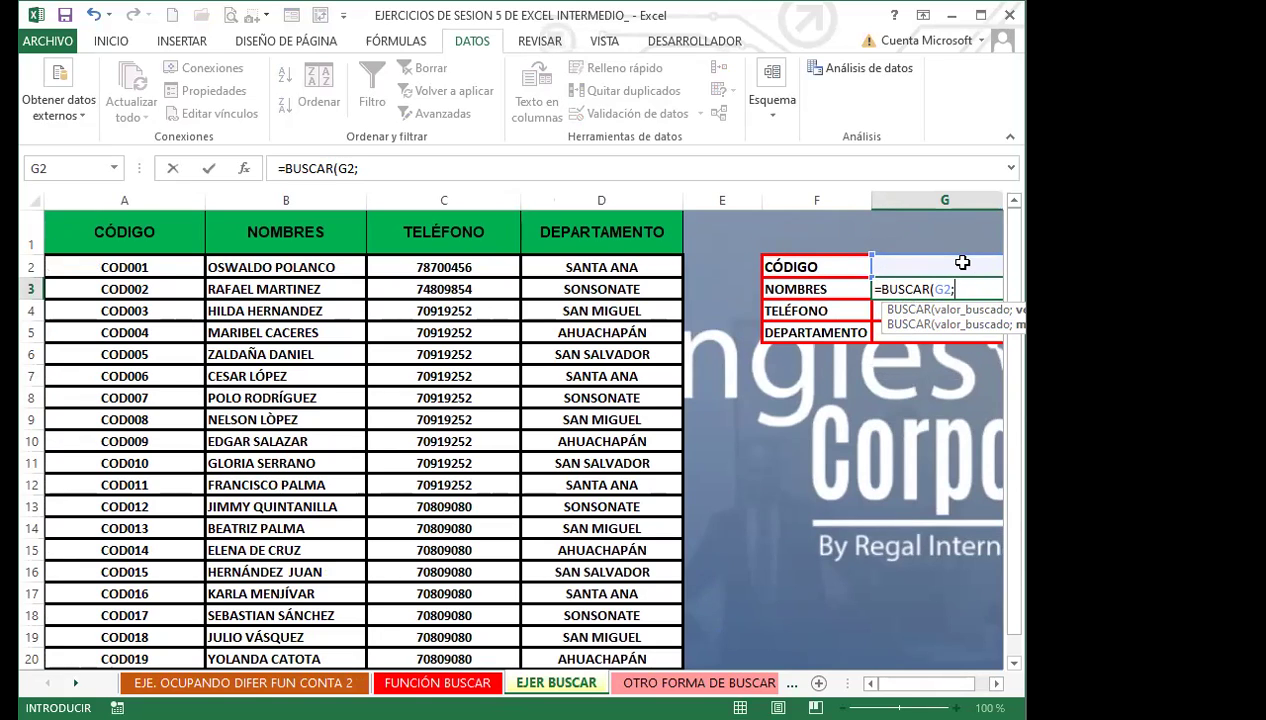
{"action": "left_click", "coordinate": [173, 272]}
{"action": "left_click_drag", "start_coordinate": [173, 280], "coordinate": [150, 636]}
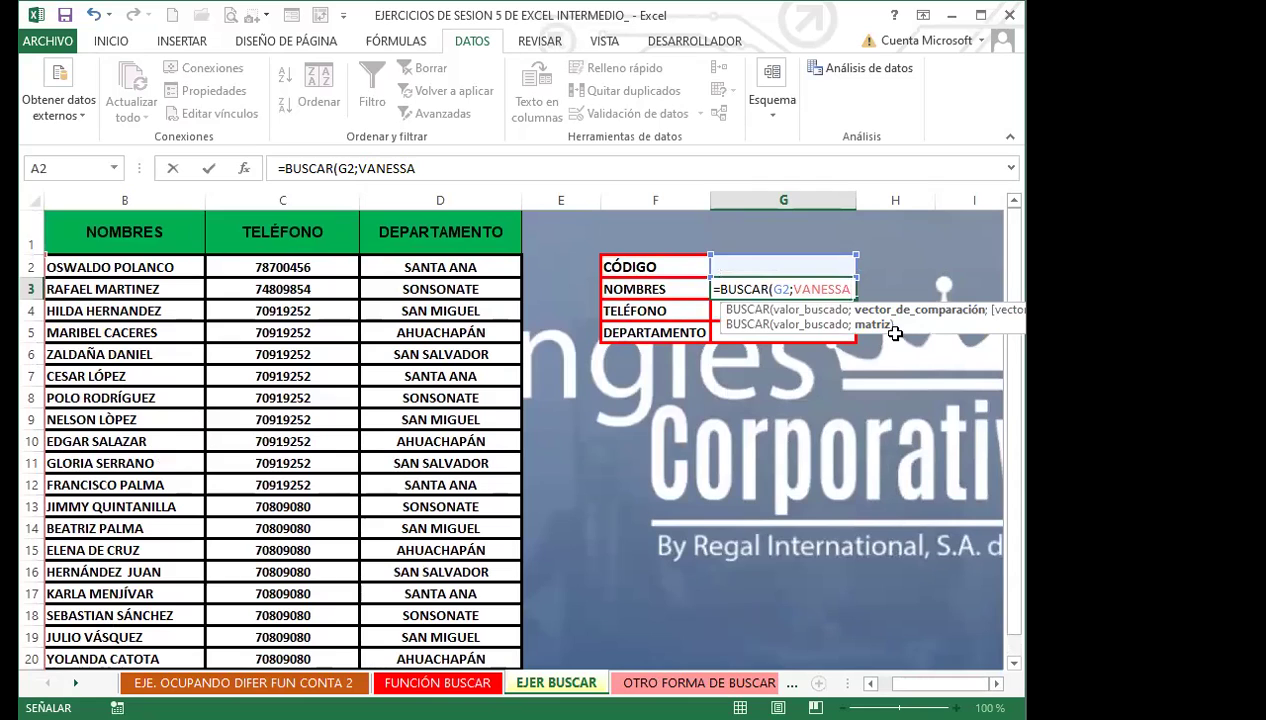
{"action": "type", "text": ";"}
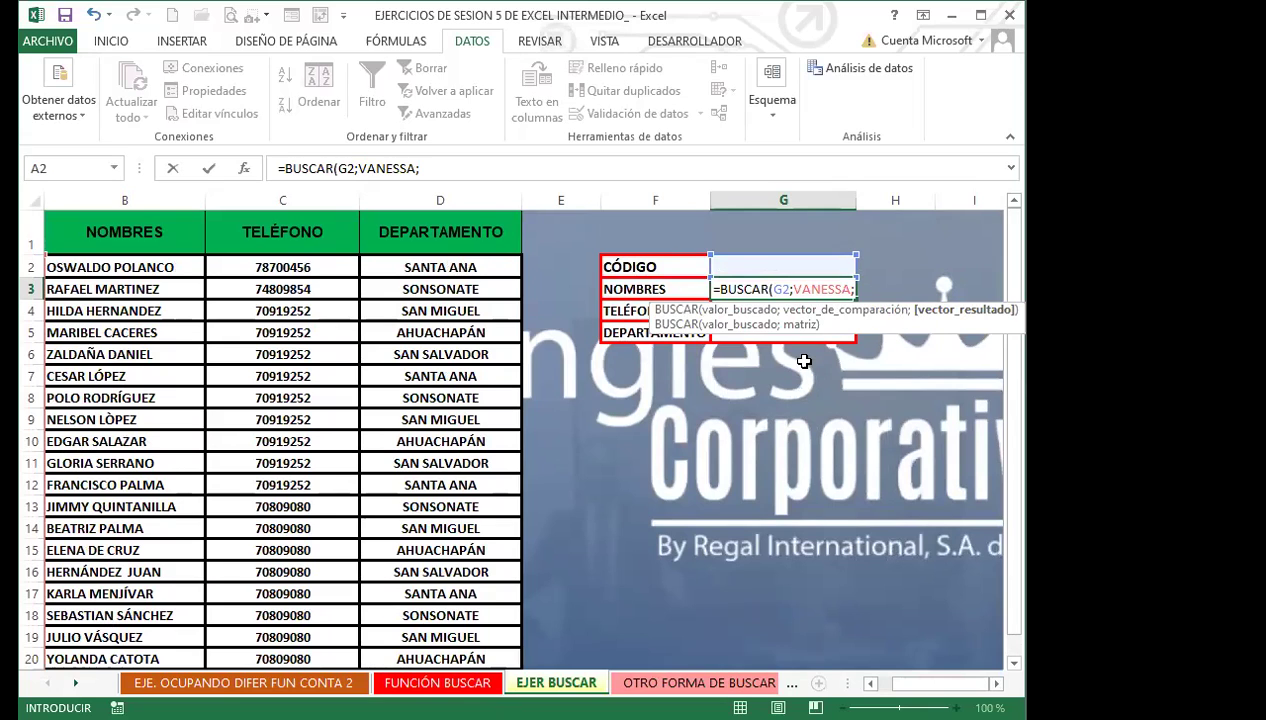
{"action": "key", "text": "Escape"}
{"action": "left_click", "coordinate": [660, 388]}
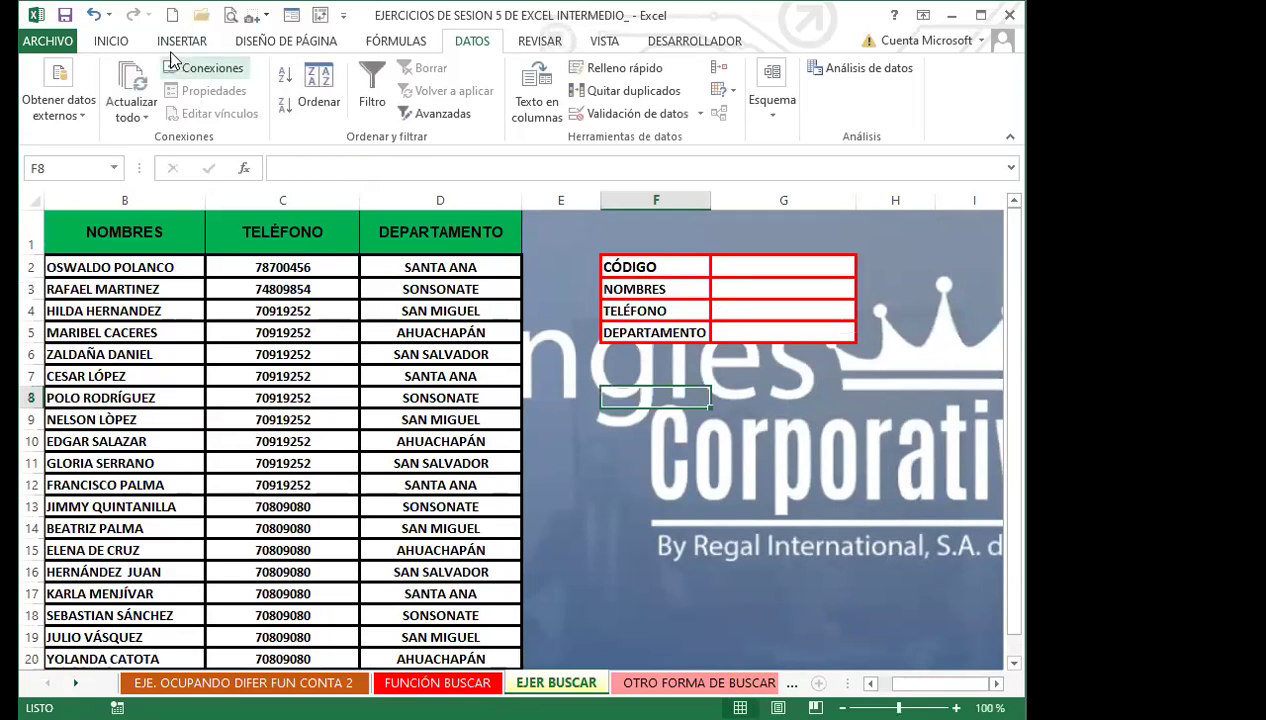
Step: Open the workbook's name manager and delete the defined name Abril
{"action": "left_click", "coordinate": [182, 41]}
{"action": "left_click", "coordinate": [390, 40]}
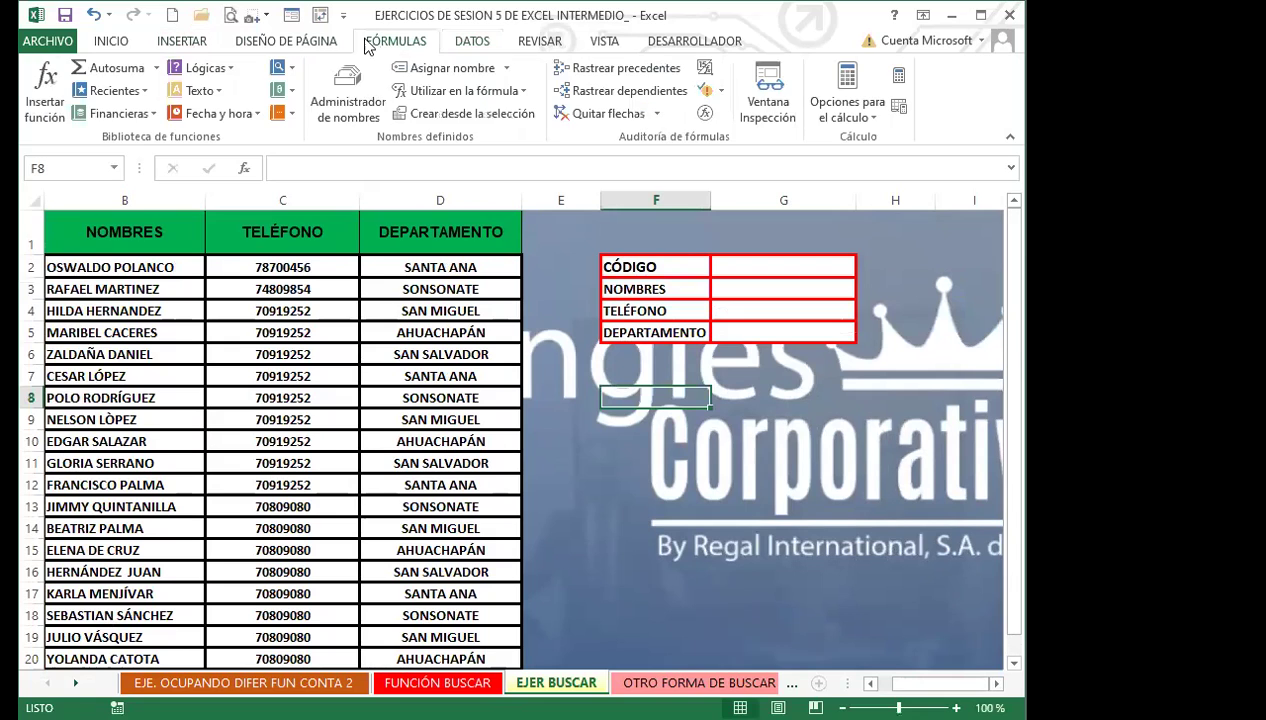
{"action": "left_click", "coordinate": [348, 102]}
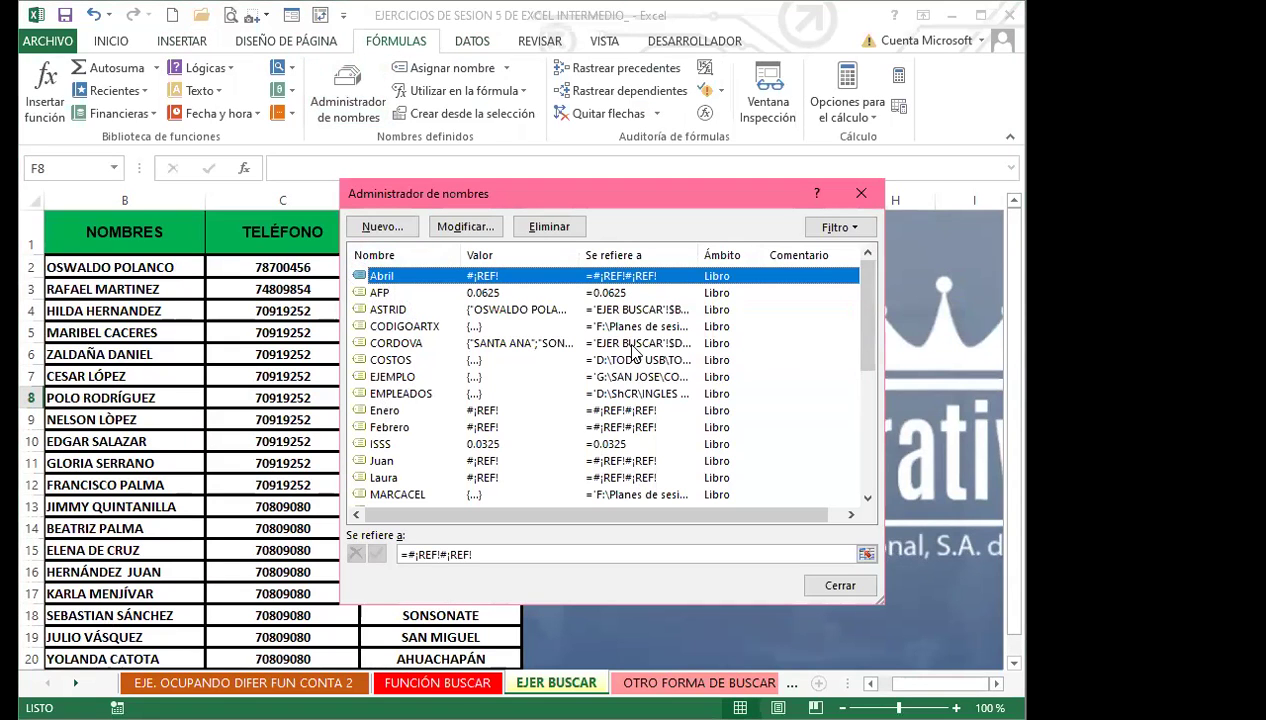
{"action": "left_click", "coordinate": [376, 363]}
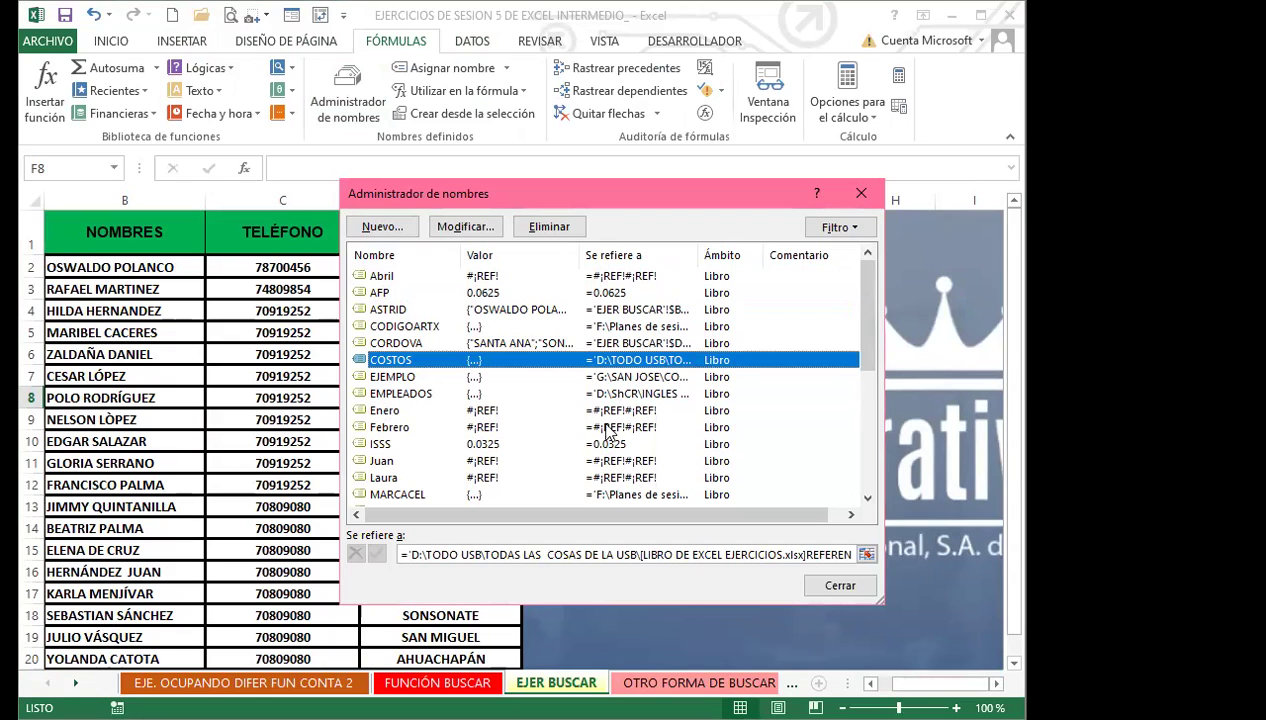
{"action": "left_click", "coordinate": [401, 280]}
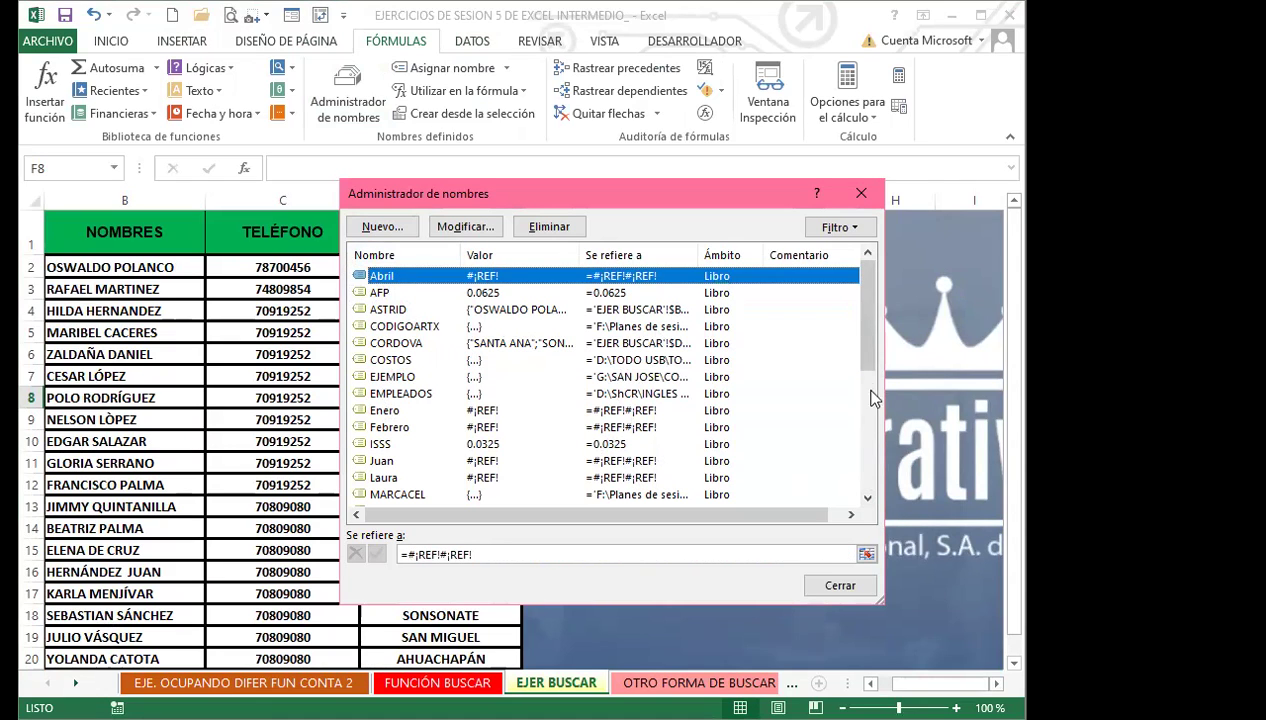
{"action": "left_click", "coordinate": [740, 479]}
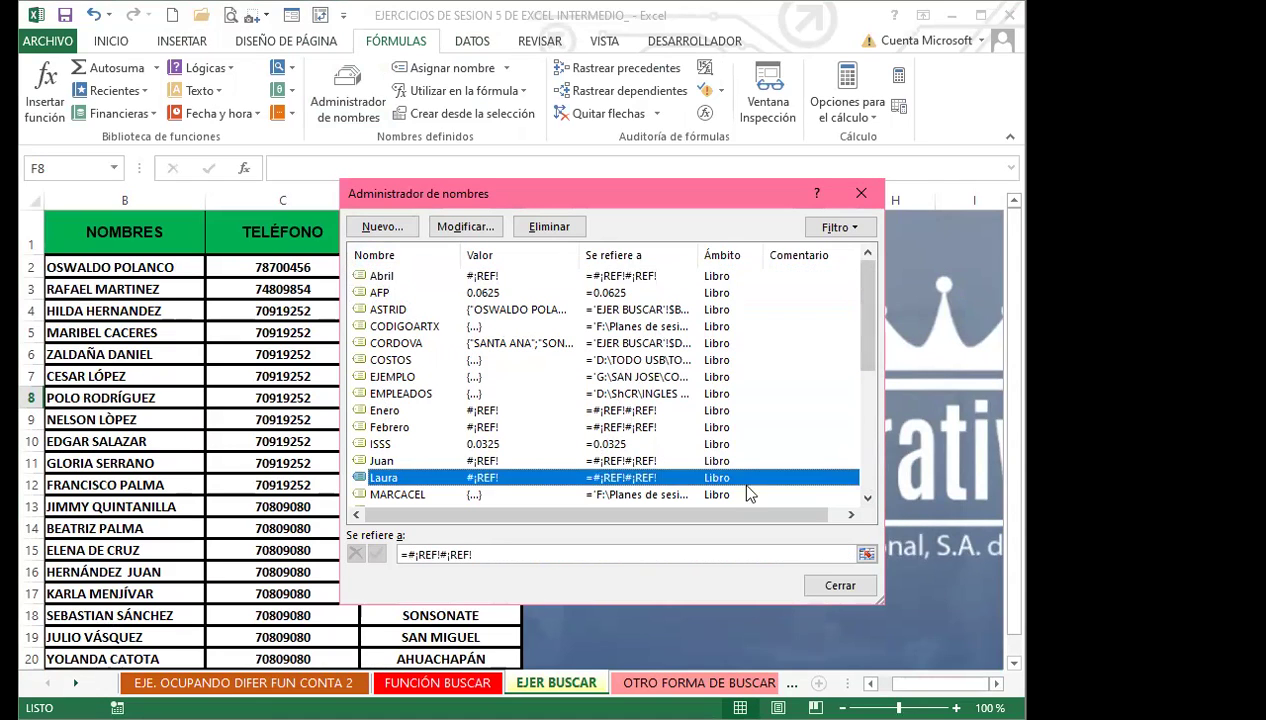
{"action": "left_click", "coordinate": [358, 278]}
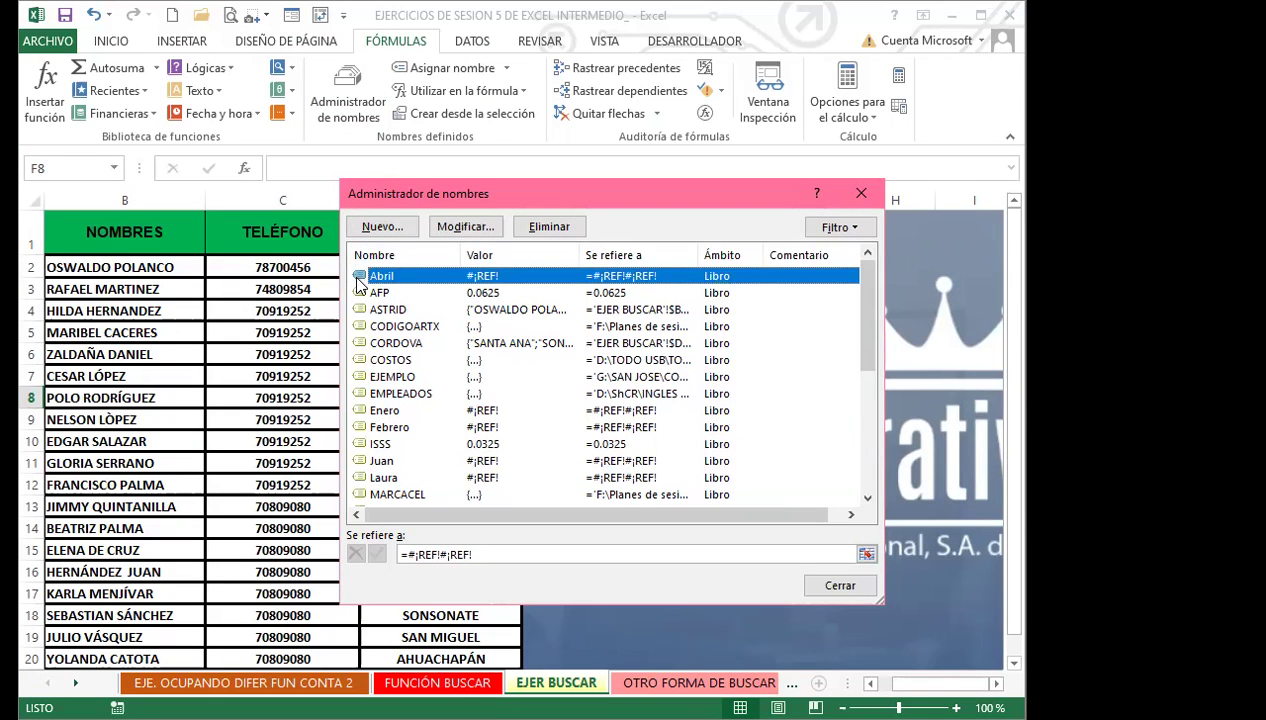
{"action": "left_click", "coordinate": [548, 227]}
{"action": "left_click", "coordinate": [478, 419]}
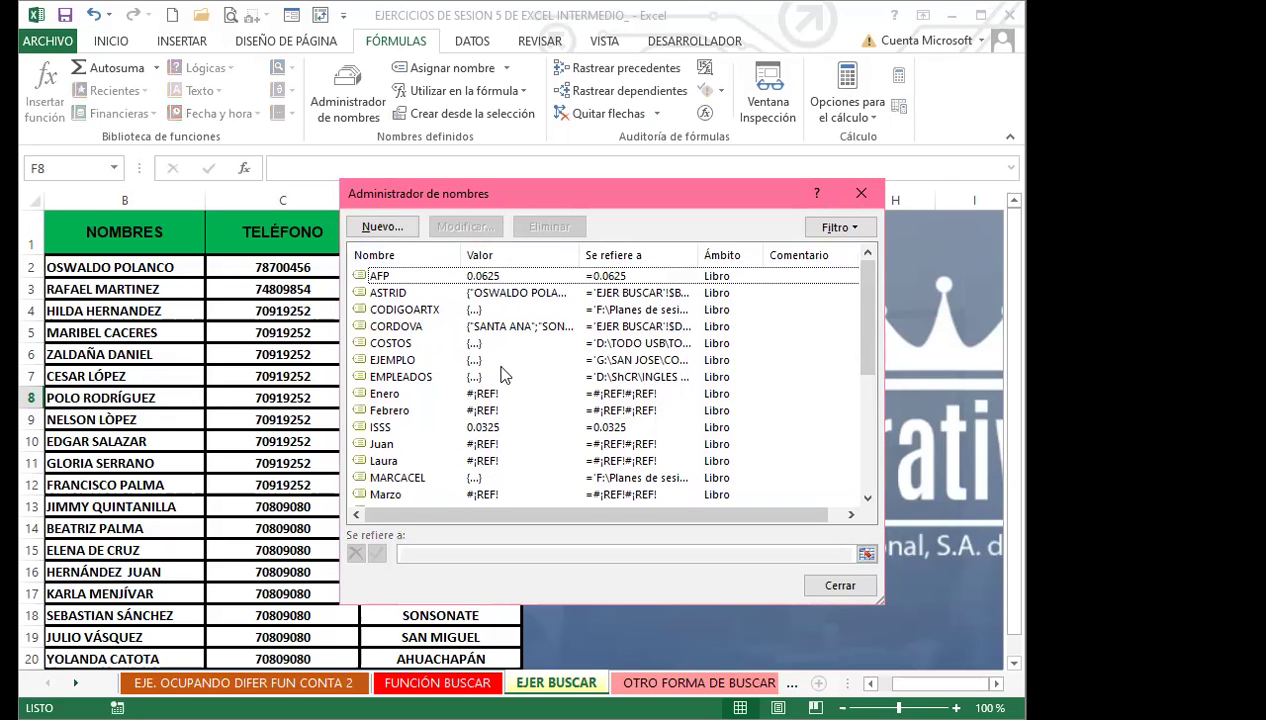
Step: Delete the broken-reference defined name listed just before MARCACEL and the name that refers to A2:A21 on EJER BUSCAR
{"action": "left_click", "coordinate": [508, 463]}
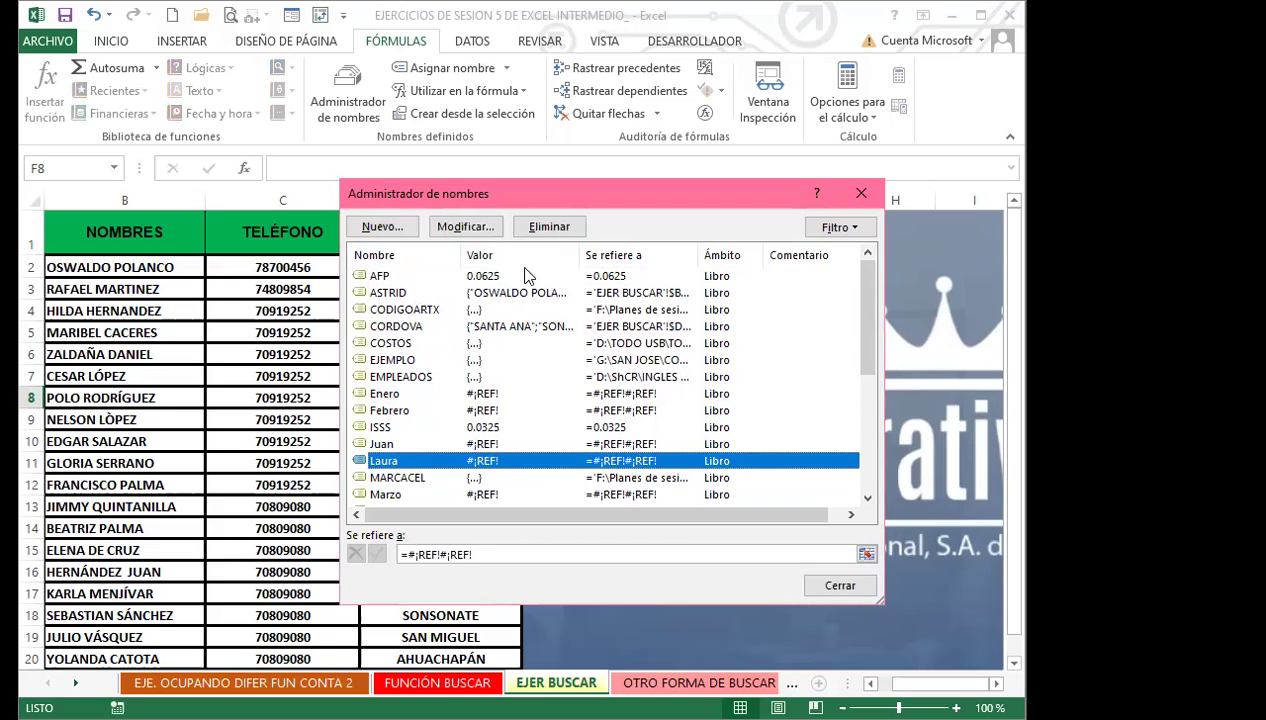
{"action": "left_click", "coordinate": [537, 230]}
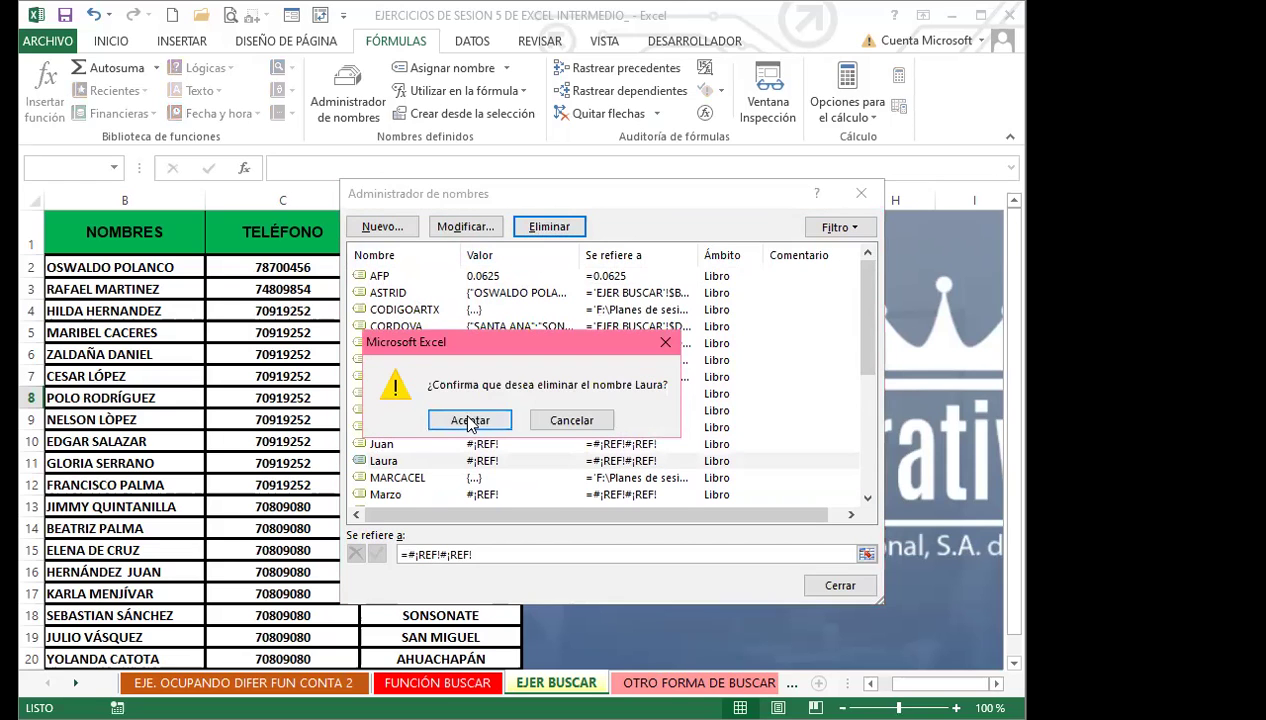
{"action": "left_click", "coordinate": [470, 420]}
{"action": "scroll", "coordinate": [418, 460], "scroll_direction": "down", "scroll_amount": 5}
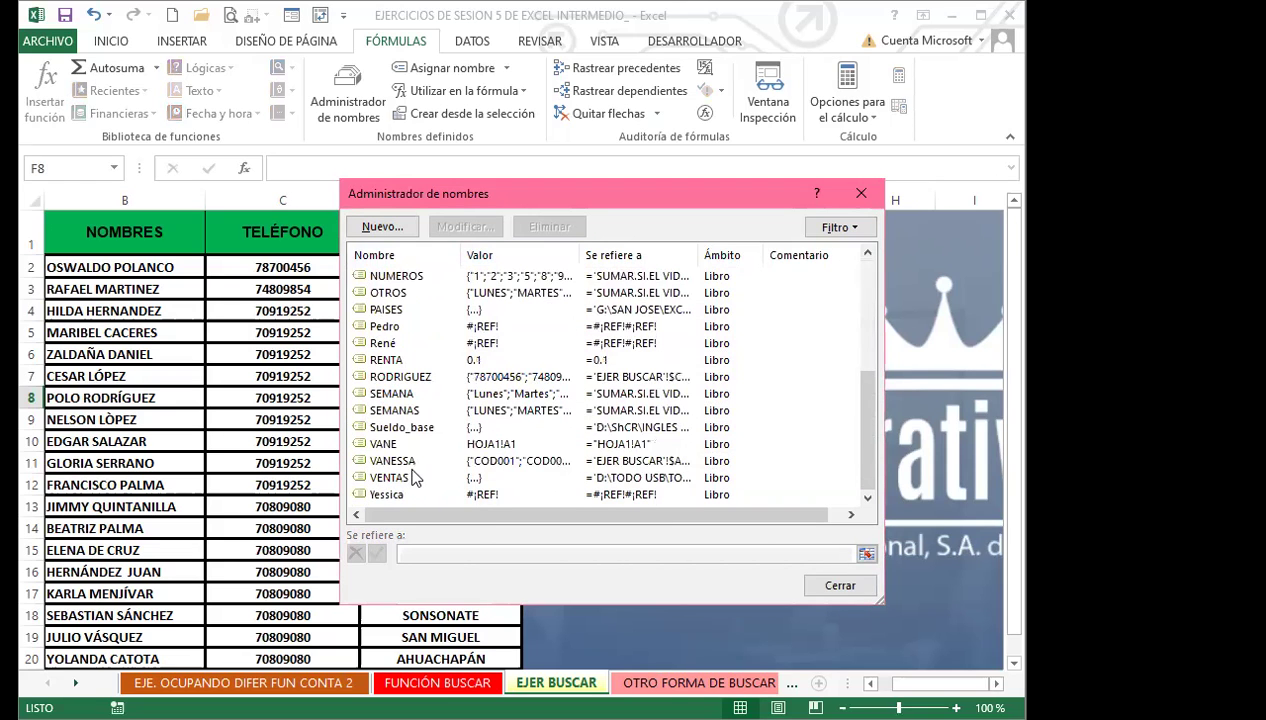
{"action": "left_click", "coordinate": [410, 461]}
{"action": "left_click", "coordinate": [549, 226]}
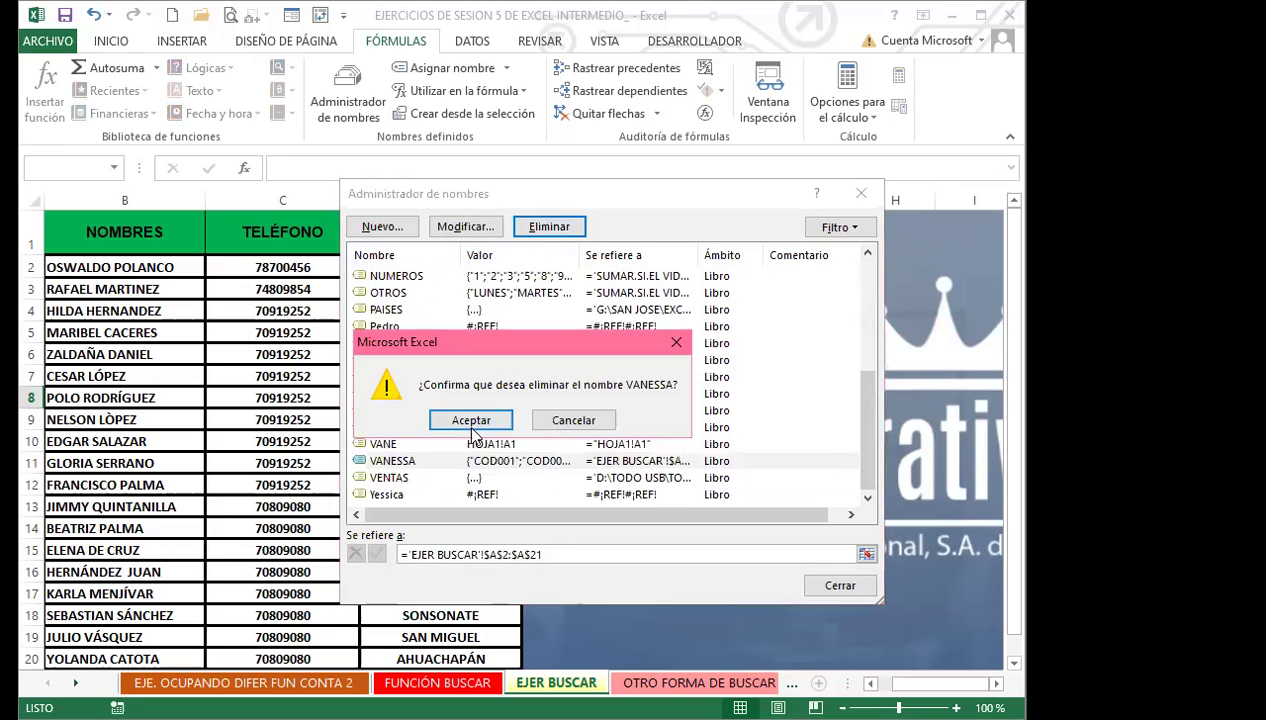
{"action": "left_click", "coordinate": [470, 420]}
{"action": "left_click", "coordinate": [541, 229]}
{"action": "left_click", "coordinate": [465, 428]}
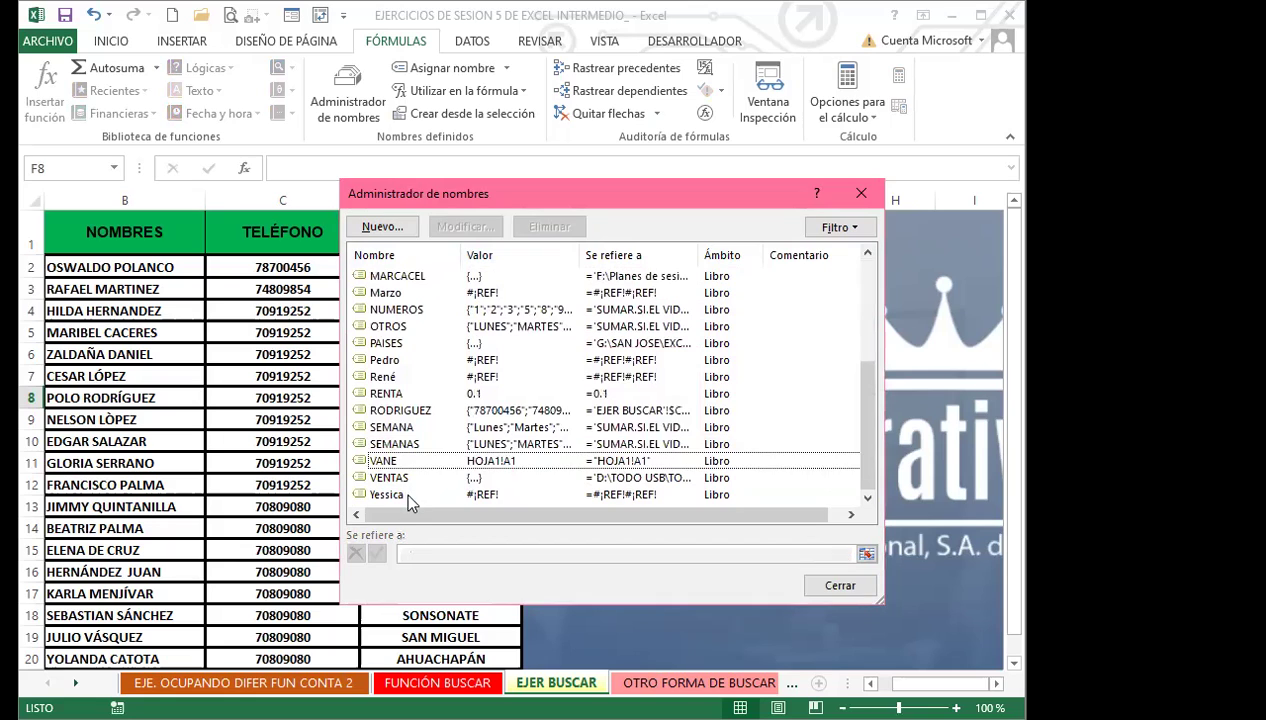
Step: Delete the broken-reference defined name listed after VENTAS and the name referring to C2:C21 on EJER BUSCAR, and close the name manager
{"action": "left_click", "coordinate": [405, 495]}
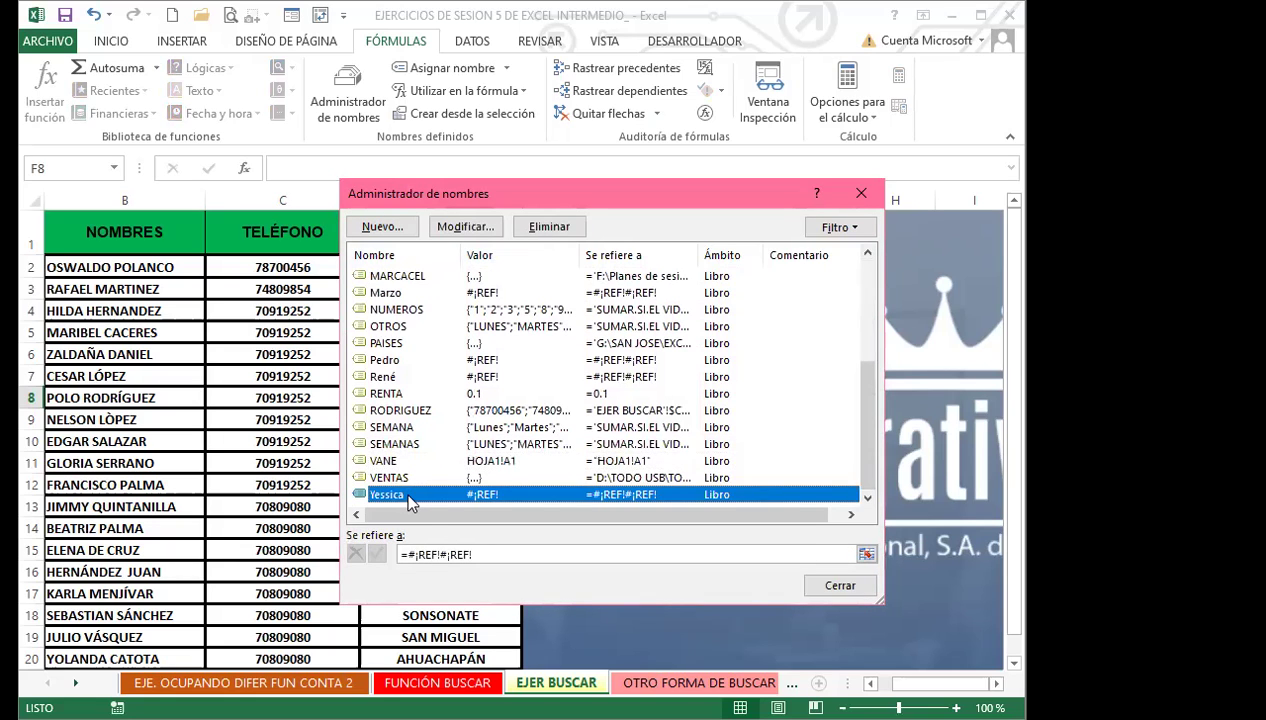
{"action": "left_click", "coordinate": [547, 228]}
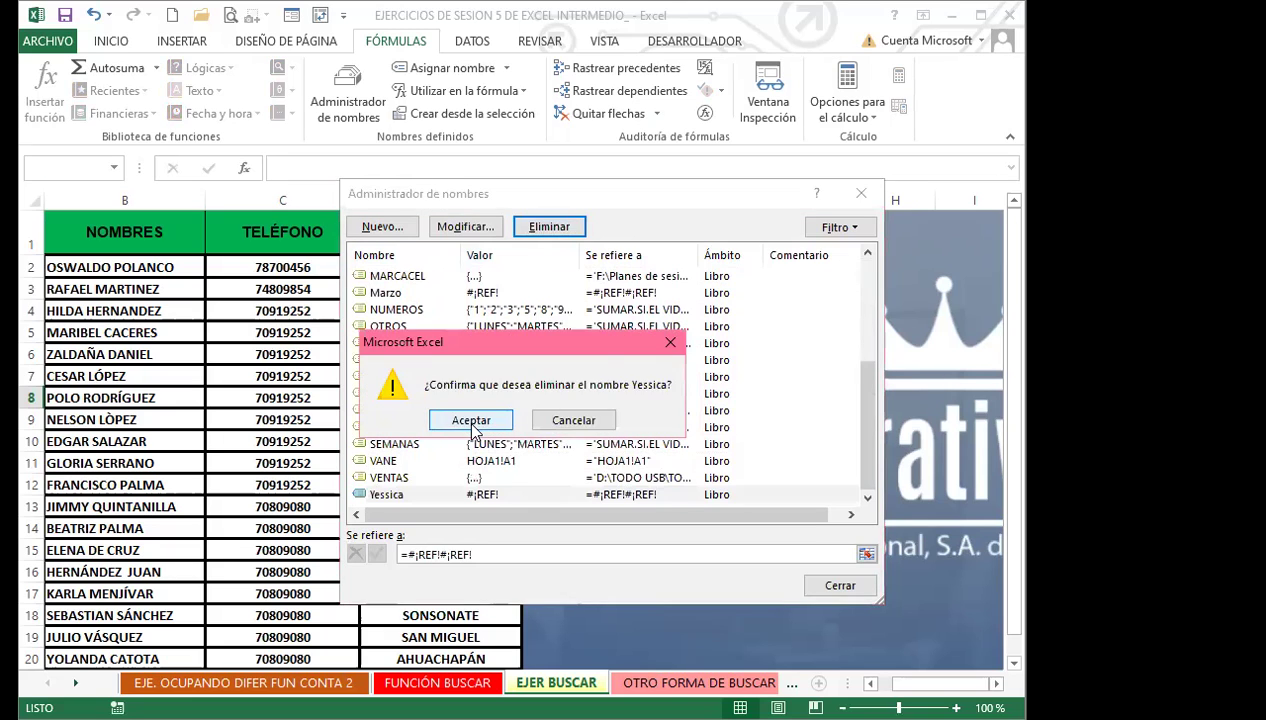
{"action": "left_click", "coordinate": [472, 424]}
{"action": "left_click", "coordinate": [412, 428]}
{"action": "left_click", "coordinate": [532, 232]}
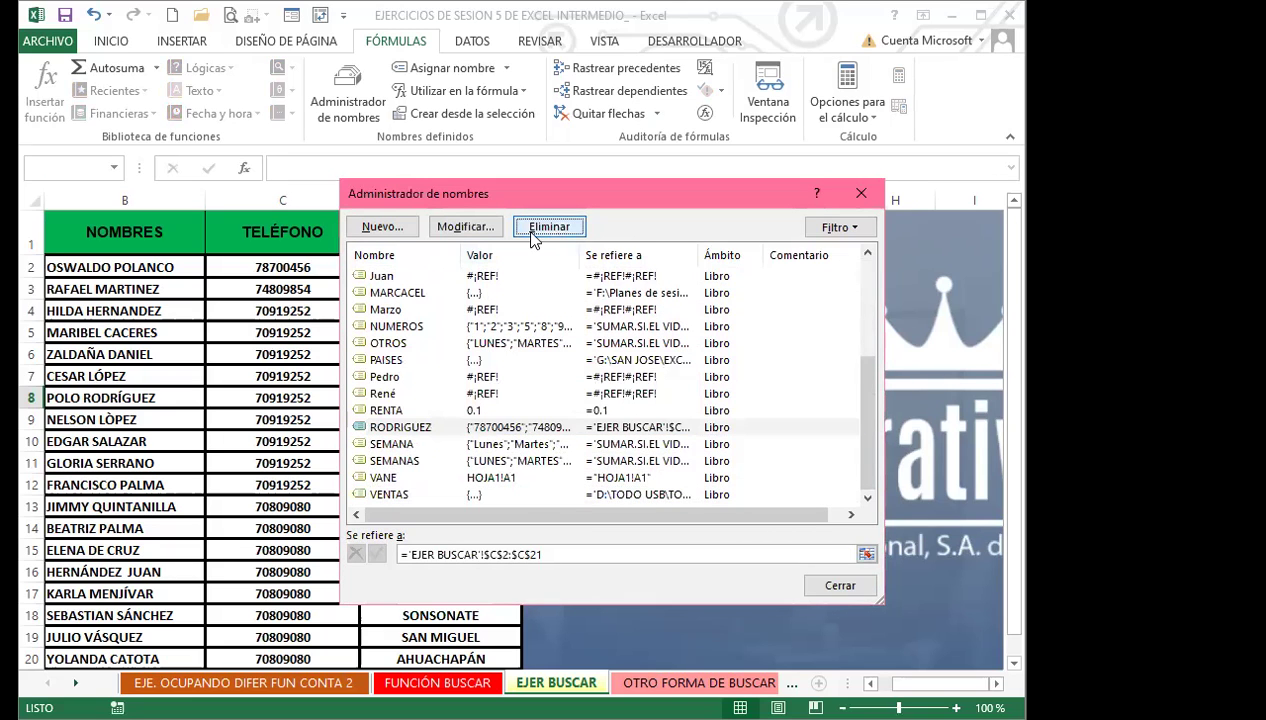
{"action": "left_click", "coordinate": [517, 419]}
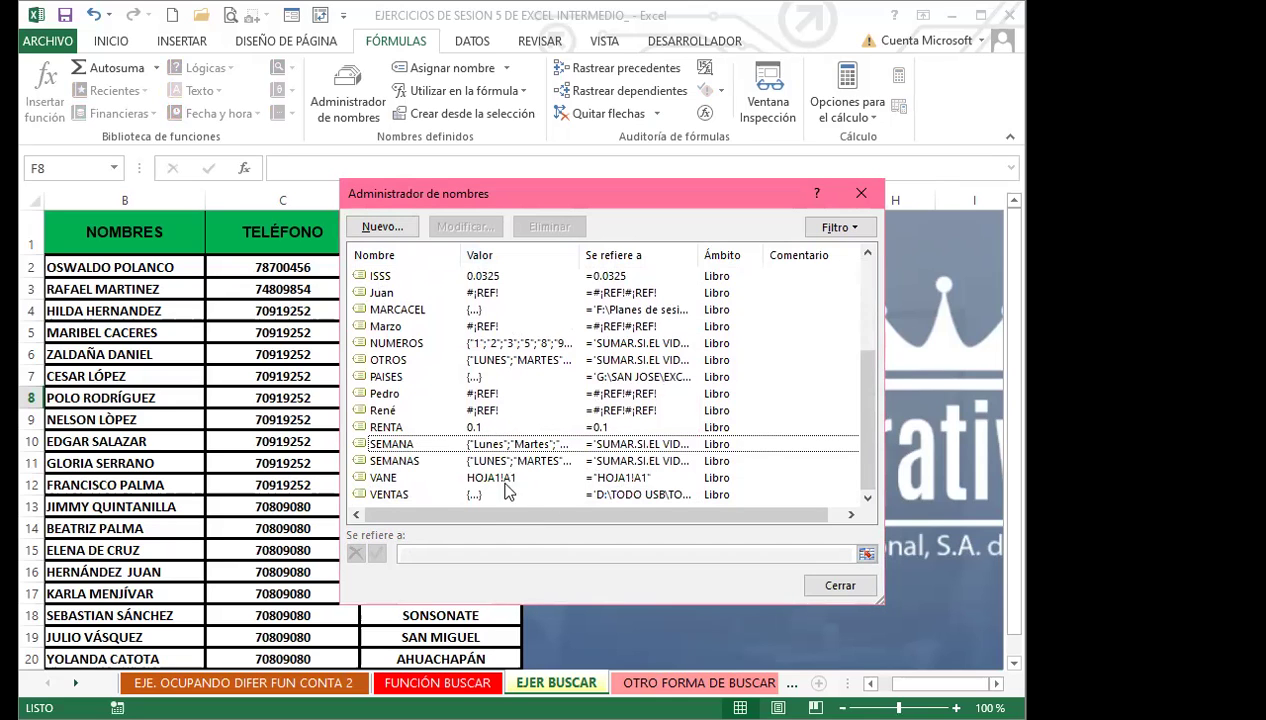
{"action": "left_click", "coordinate": [866, 194]}
Step: Begin a BUSCAR formula in G3 with G2 as the lookup value and the codes A2:A21 as the comparison vector
{"action": "left_click", "coordinate": [729, 286]}
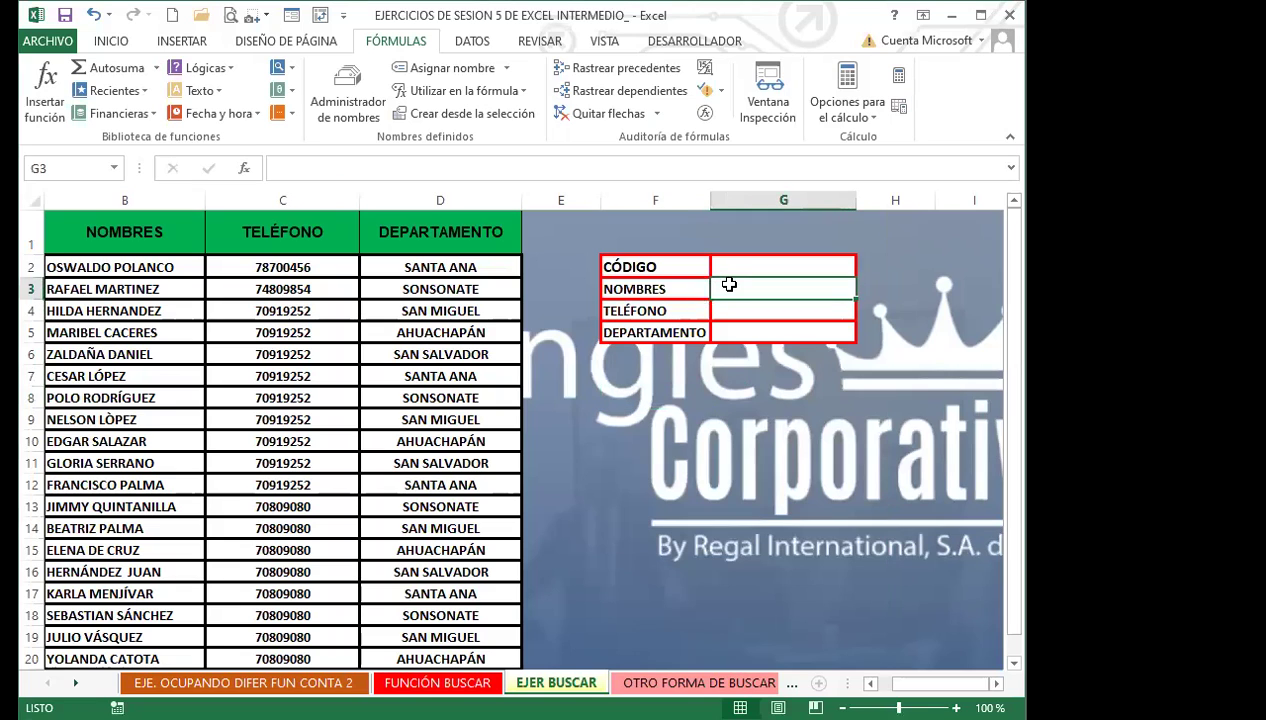
{"action": "type", "text": "="}
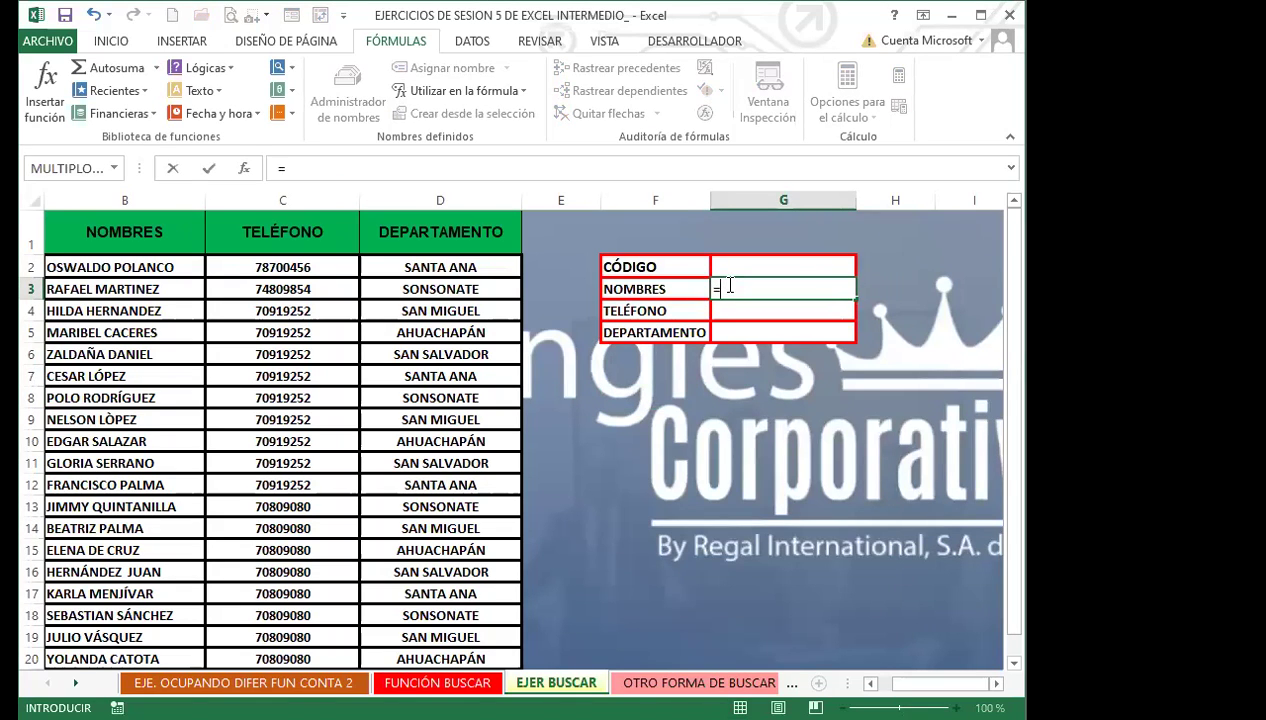
{"action": "type", "text": "BUS"}
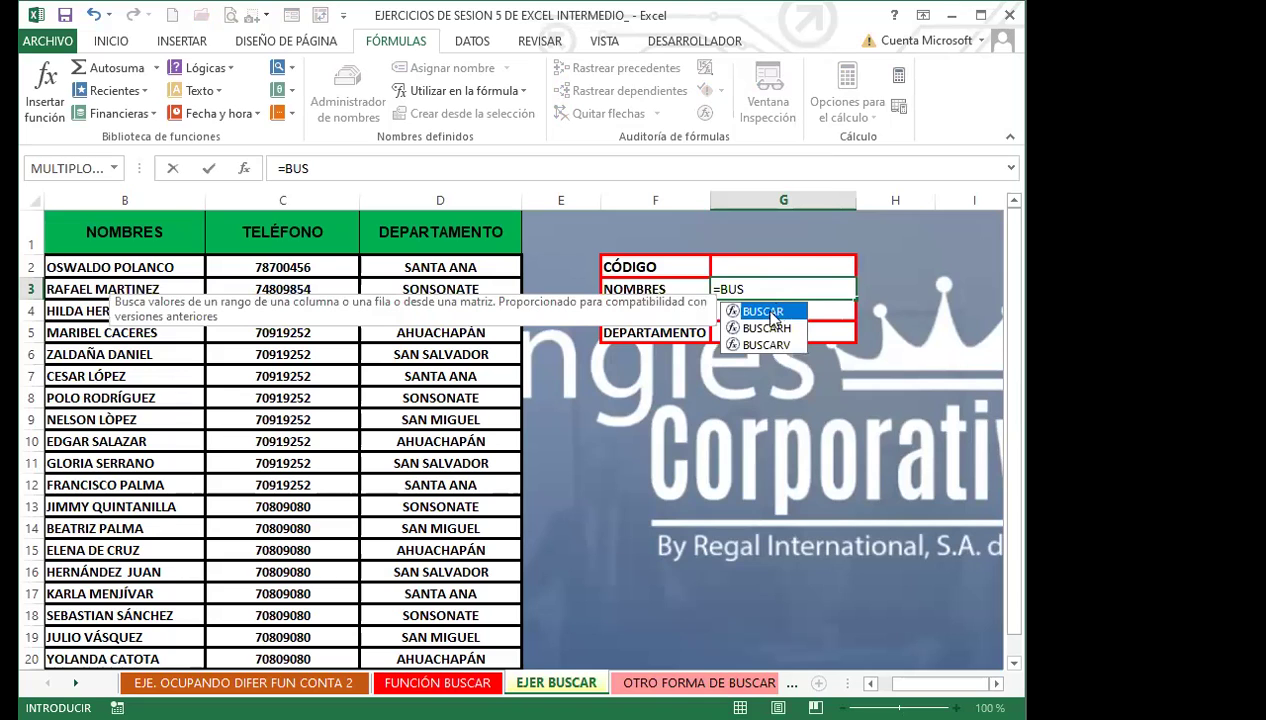
{"action": "key", "text": "Tab"}
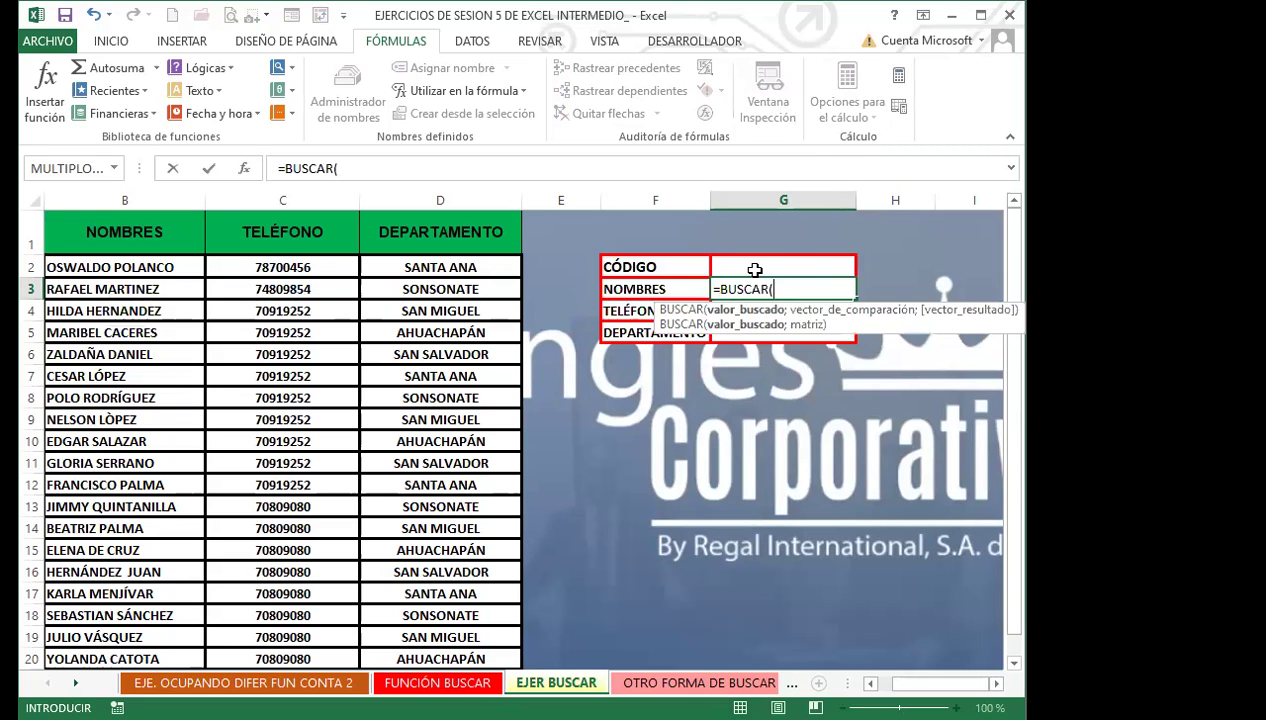
{"action": "left_click", "coordinate": [745, 266]}
{"action": "left_click_drag", "start_coordinate": [897, 683], "coordinate": [867, 686]}
{"action": "type", "text": ";"}
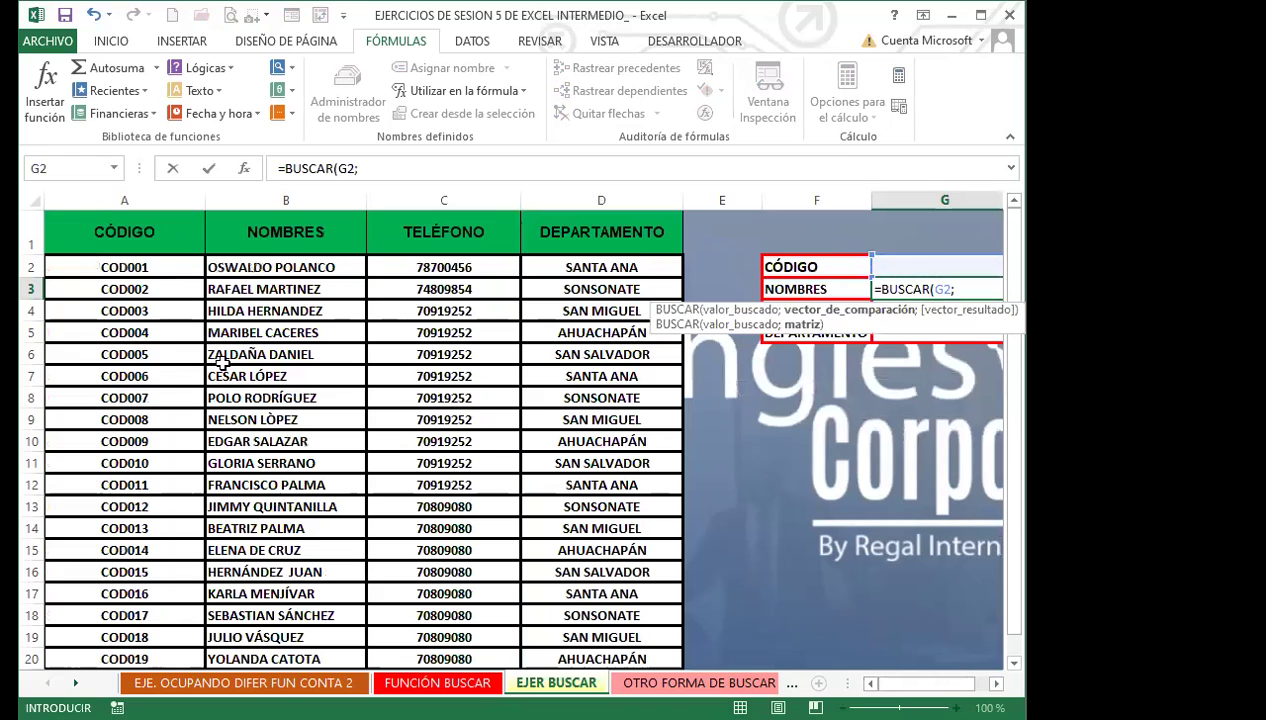
{"action": "left_click", "coordinate": [185, 270]}
{"action": "left_click_drag", "start_coordinate": [185, 281], "coordinate": [183, 638]}
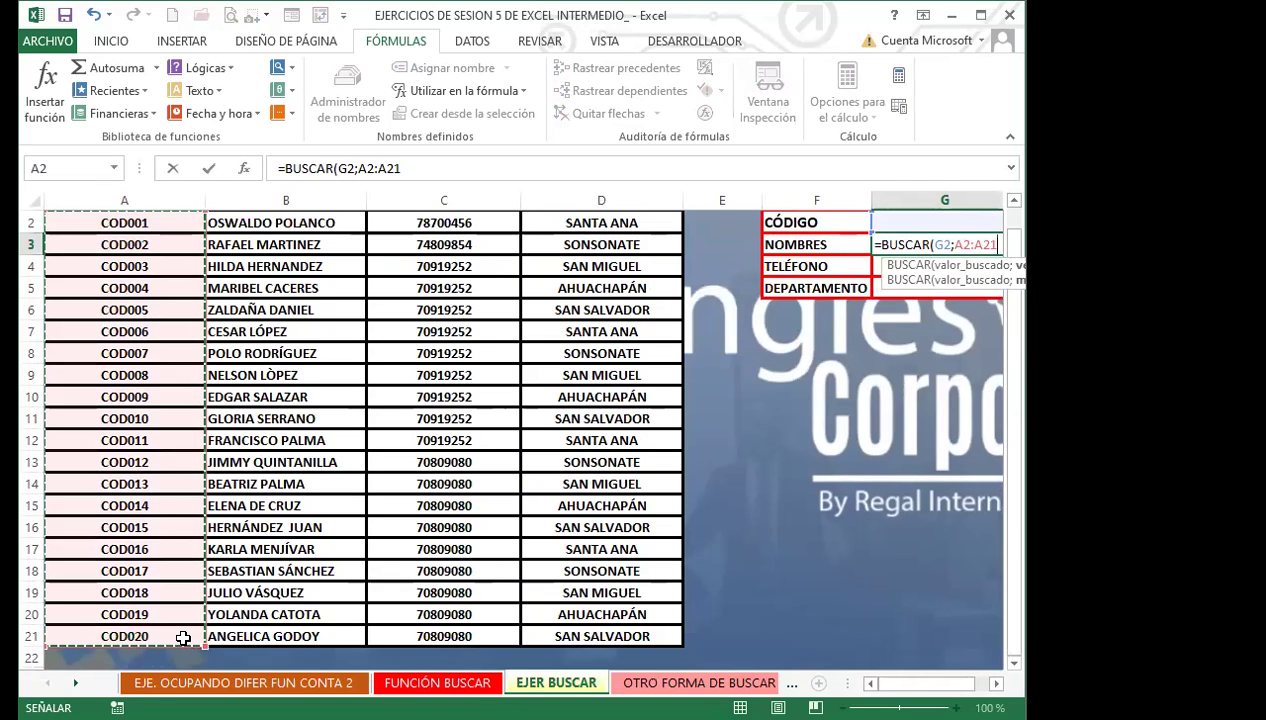
Step: Complete G3's BUSCAR formula using the names in B2:B21 as the result vector
{"action": "type", "text": ";"}
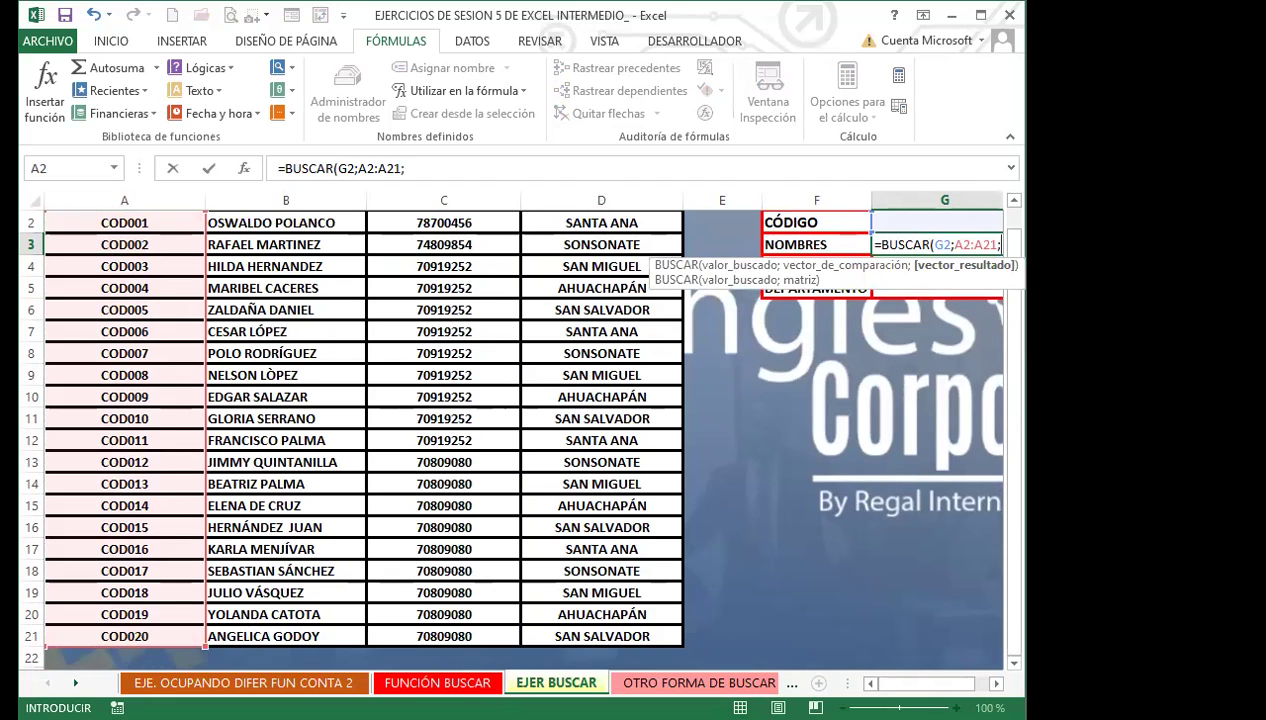
{"action": "left_click_drag", "start_coordinate": [910, 686], "coordinate": [925, 688]}
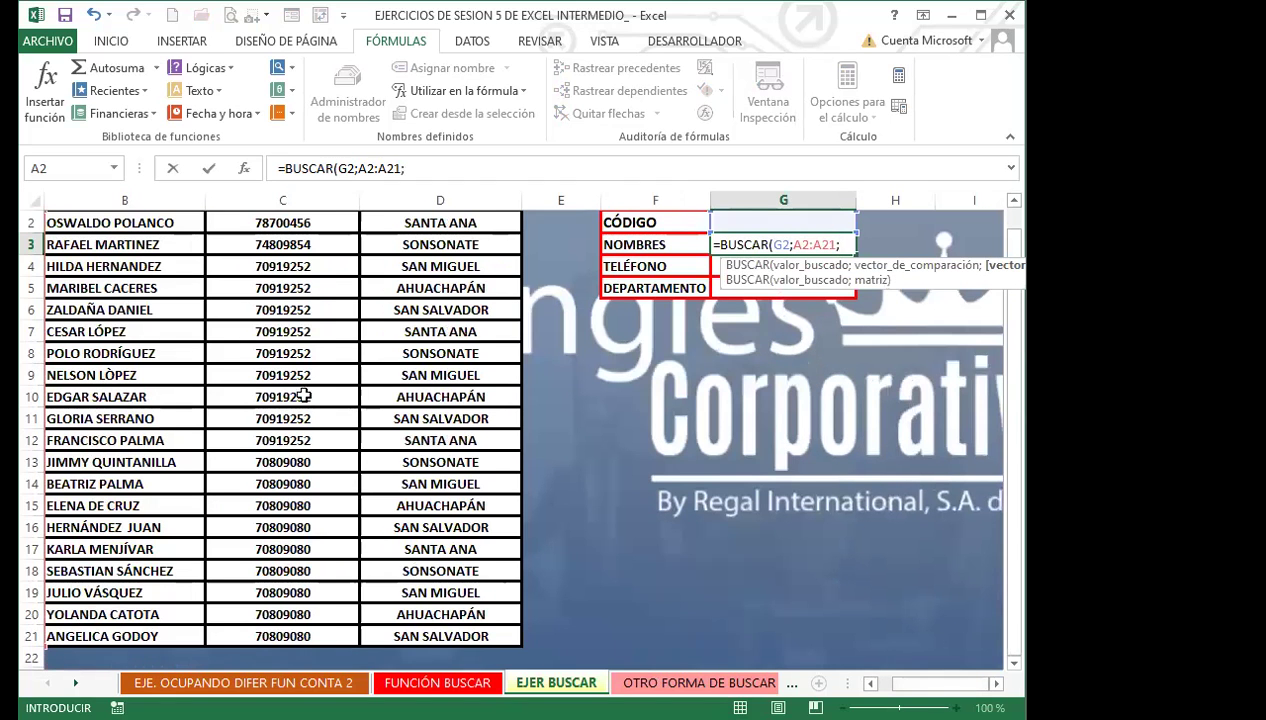
{"action": "scroll", "coordinate": [252, 296], "scroll_direction": "up", "scroll_amount": 1}
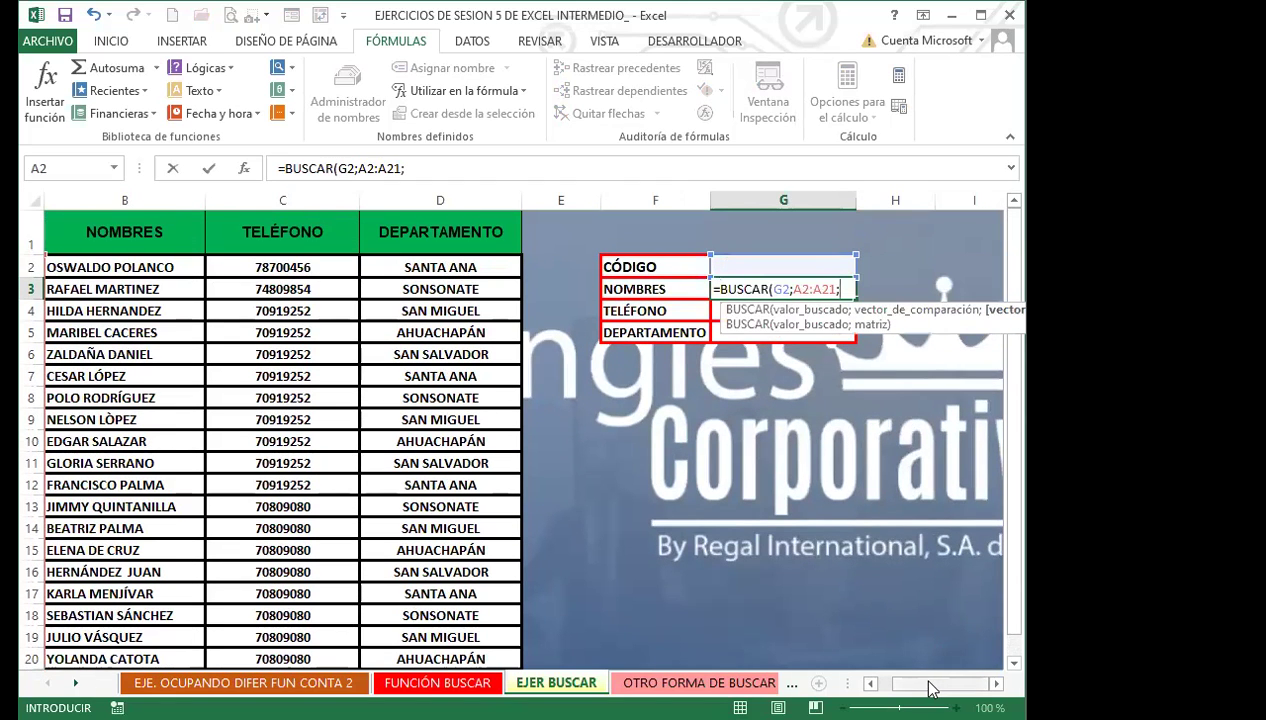
{"action": "scroll", "coordinate": [331, 263], "scroll_direction": "left", "scroll_amount": 1}
{"action": "left_click", "coordinate": [326, 267]}
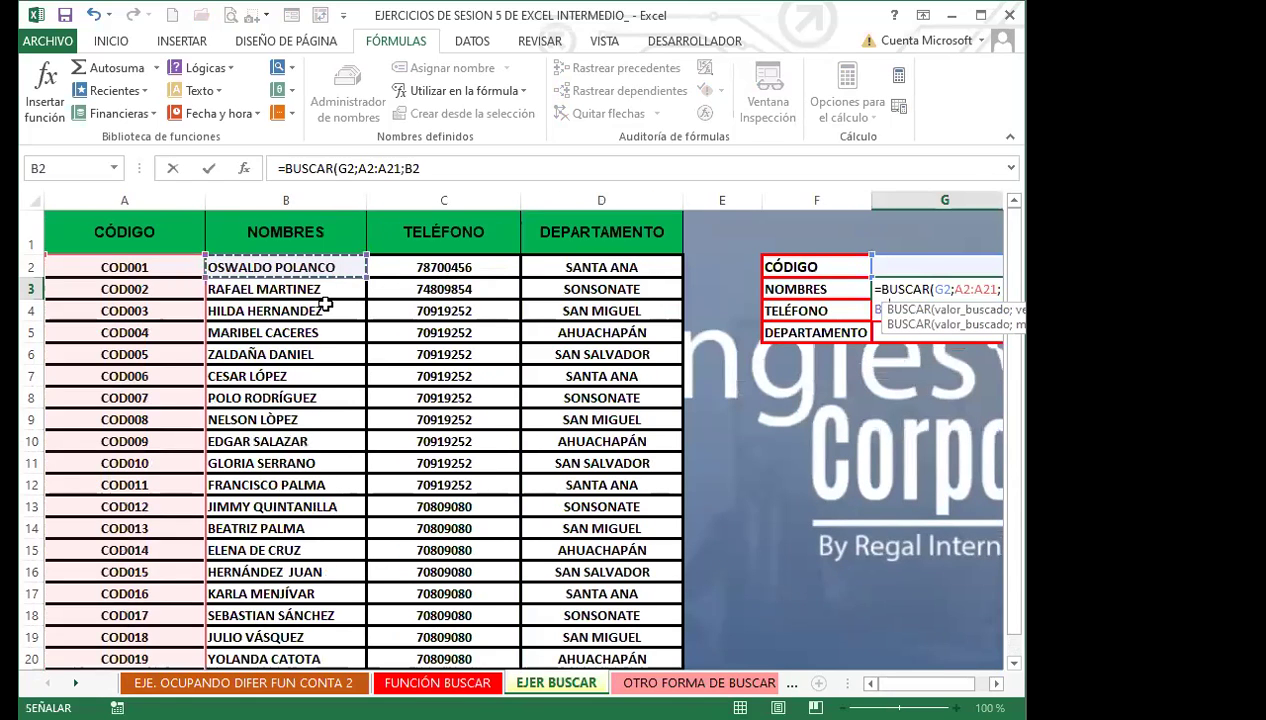
{"action": "left_click_drag", "start_coordinate": [326, 303], "coordinate": [333, 633]}
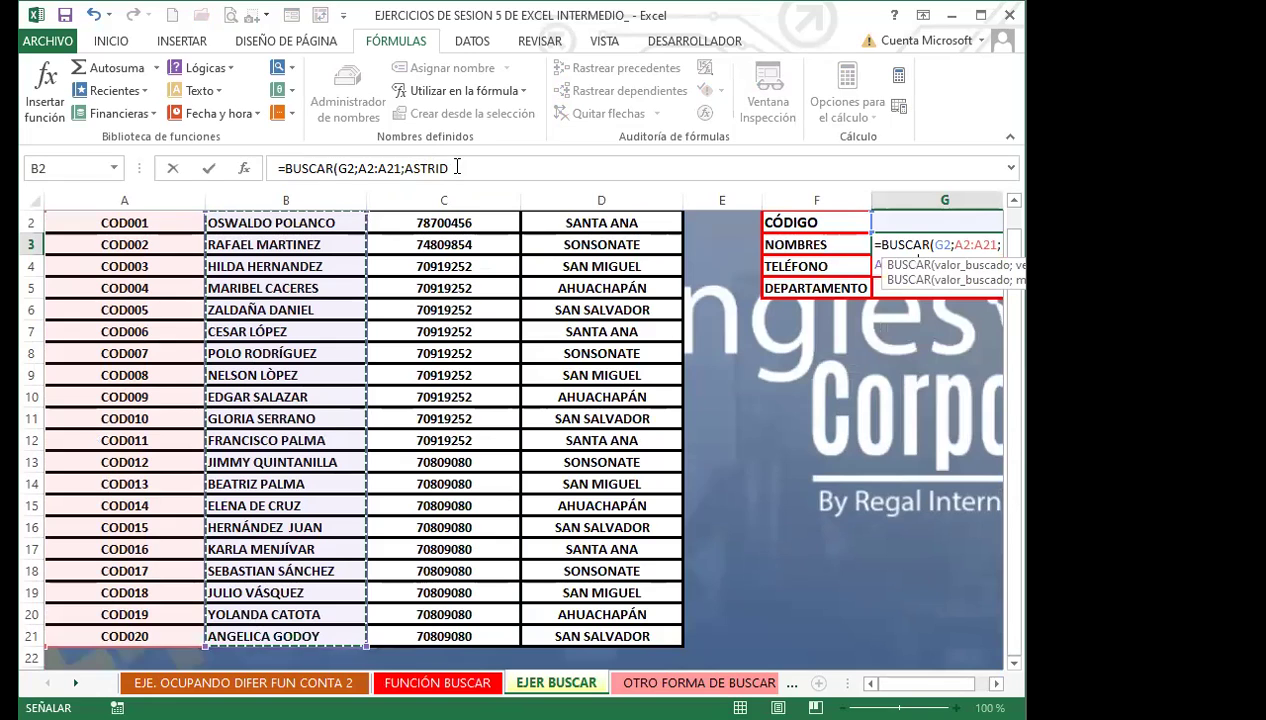
{"action": "left_click", "coordinate": [473, 160]}
{"action": "type", "text": ")"}
{"action": "key", "text": "Return"}
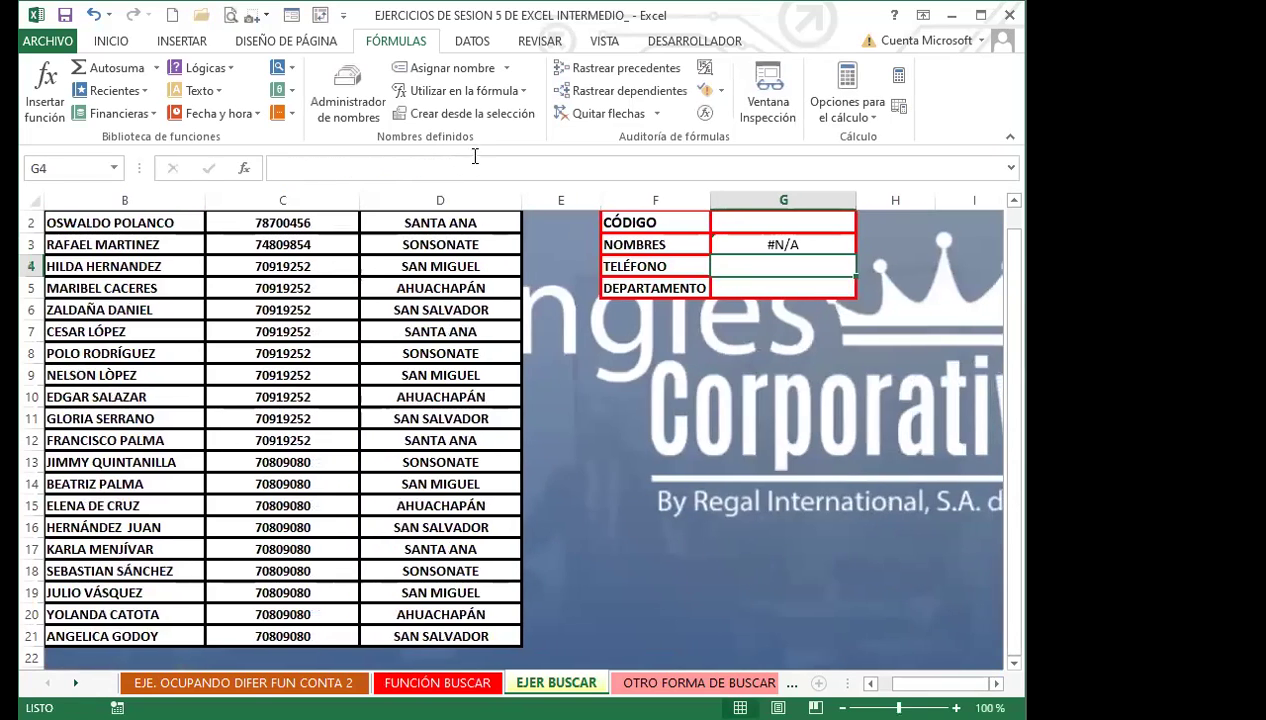
Step: Reopen the workbook's name manager and delete the defined name that refers to B2:B21 on EJER BUSCAR
{"action": "left_click", "coordinate": [345, 100]}
{"action": "left_click", "coordinate": [406, 293]}
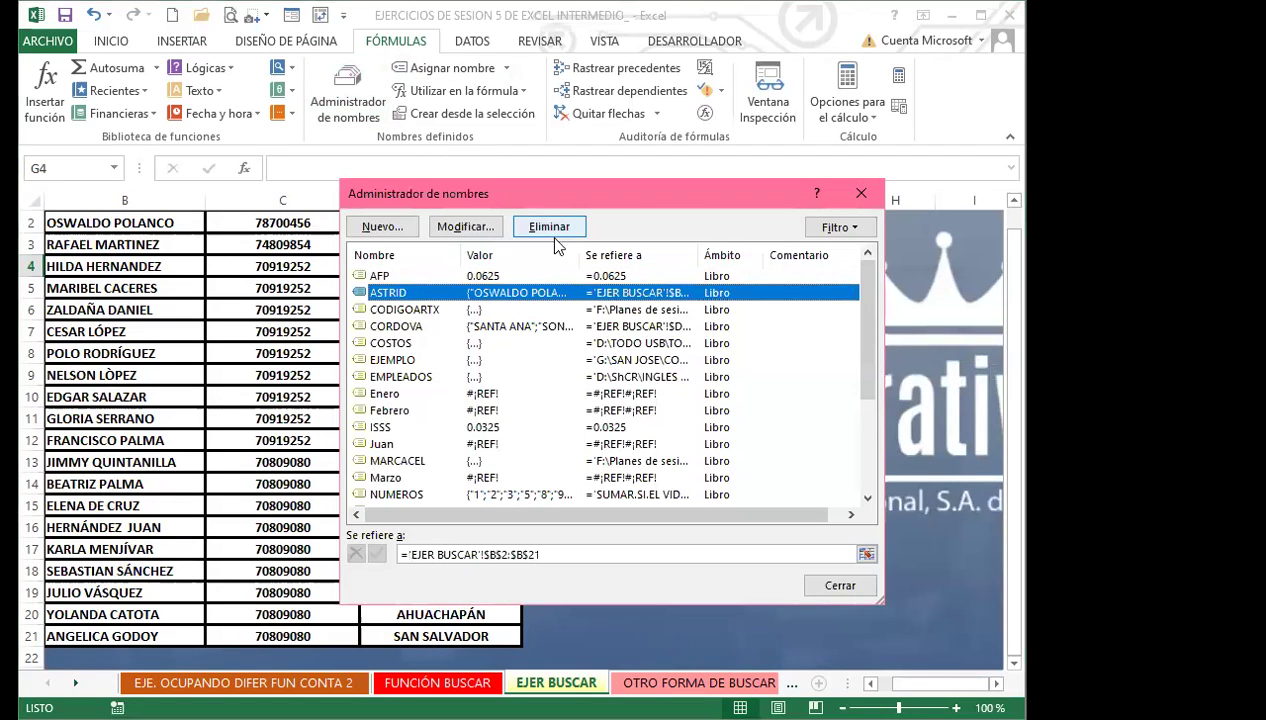
{"action": "left_click", "coordinate": [549, 226]}
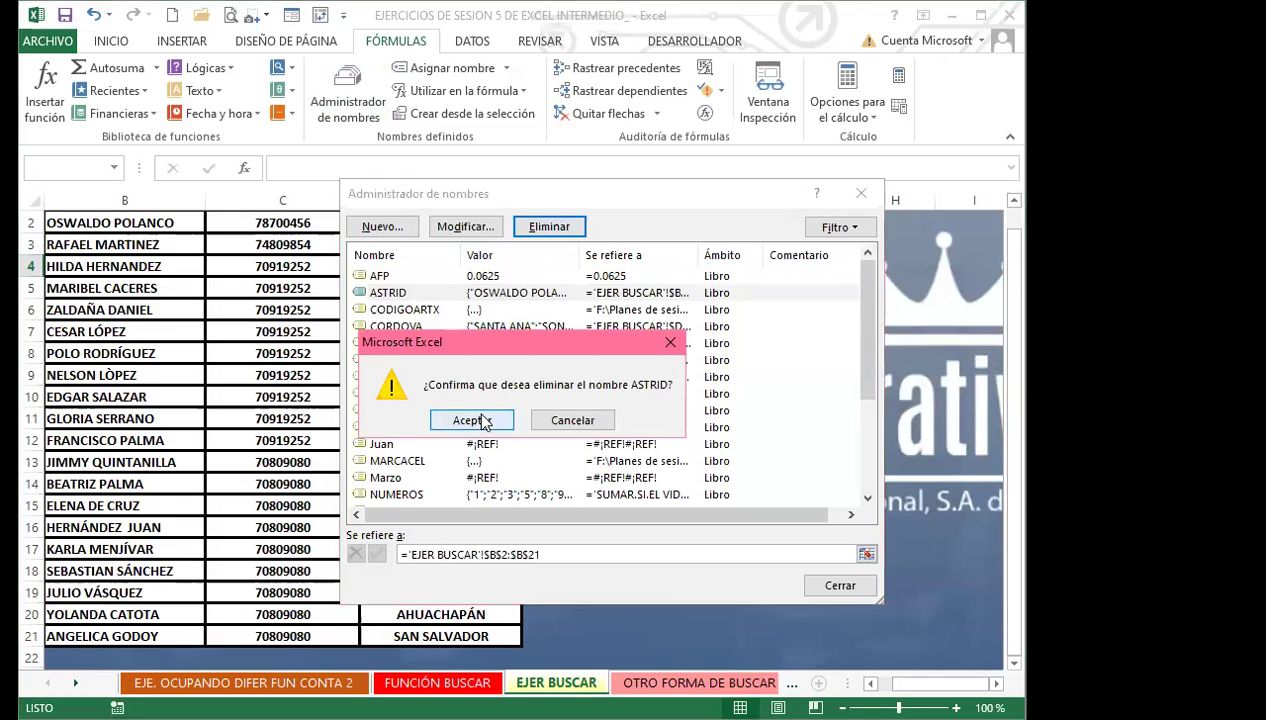
{"action": "left_click", "coordinate": [483, 420]}
Step: Delete the defined name that refers to D2:D21 on EJER BUSCAR, check the remaining names and close the name manager
{"action": "left_click", "coordinate": [398, 309]}
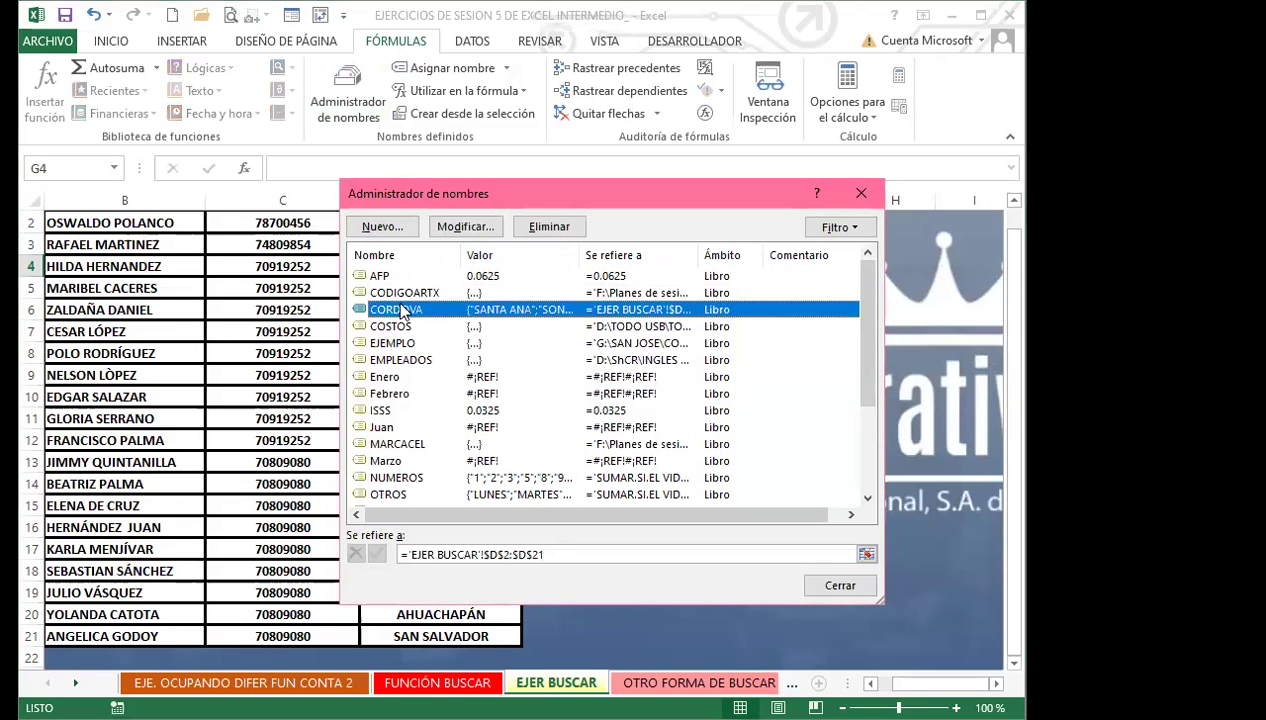
{"action": "left_click", "coordinate": [564, 228]}
{"action": "left_click", "coordinate": [462, 421]}
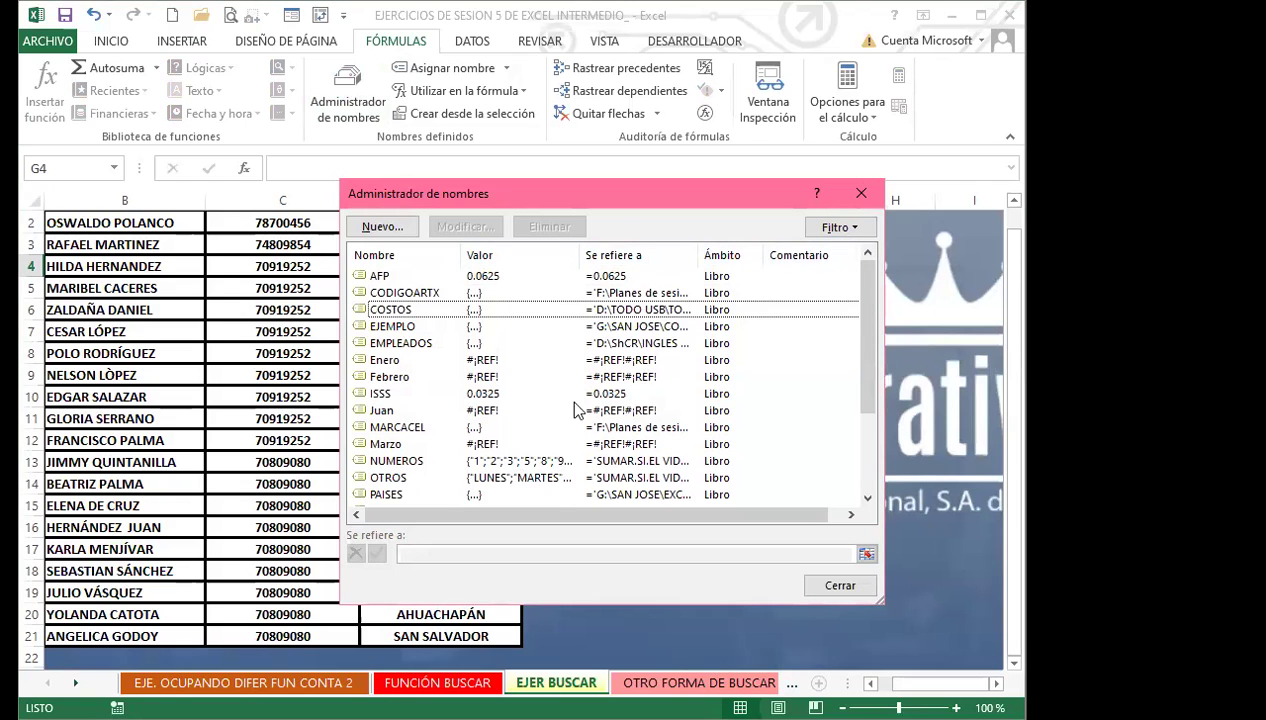
{"action": "left_click_drag", "start_coordinate": [866, 386], "coordinate": [866, 480]}
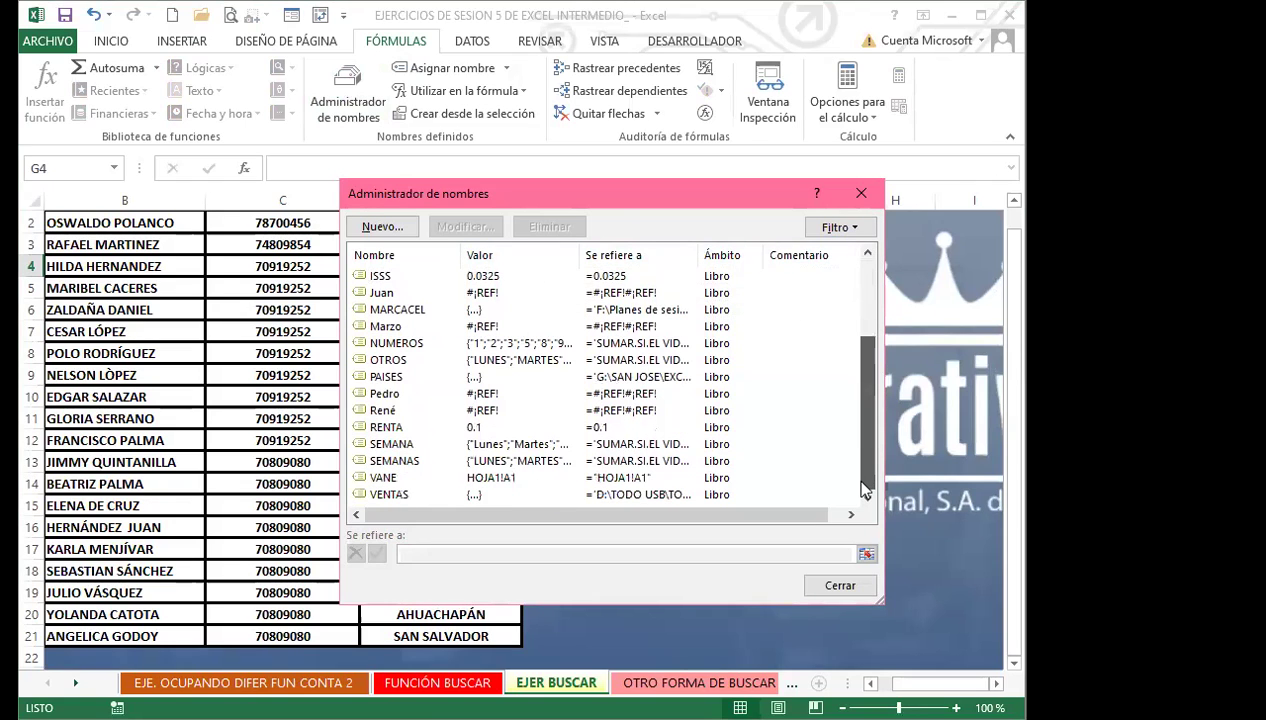
{"action": "left_click", "coordinate": [861, 193]}
Step: Replace the deleted defined name in G3's BUSCAR formula with the range B2:B21 as the result vector
{"action": "left_click", "coordinate": [768, 244]}
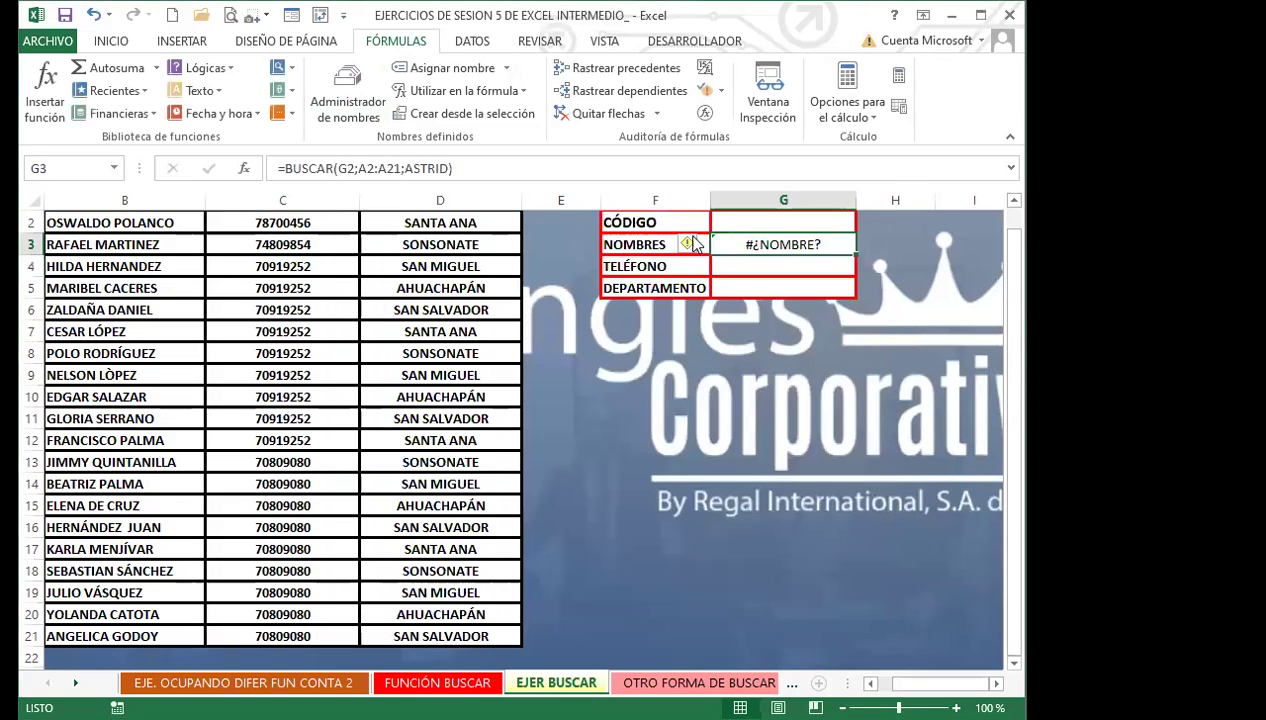
{"action": "left_click", "coordinate": [449, 168]}
{"action": "key", "text": "BackSpace"}
{"action": "key", "text": "BackSpace"}
{"action": "key", "text": "BackSpace"}
{"action": "key", "text": "BackSpace"}
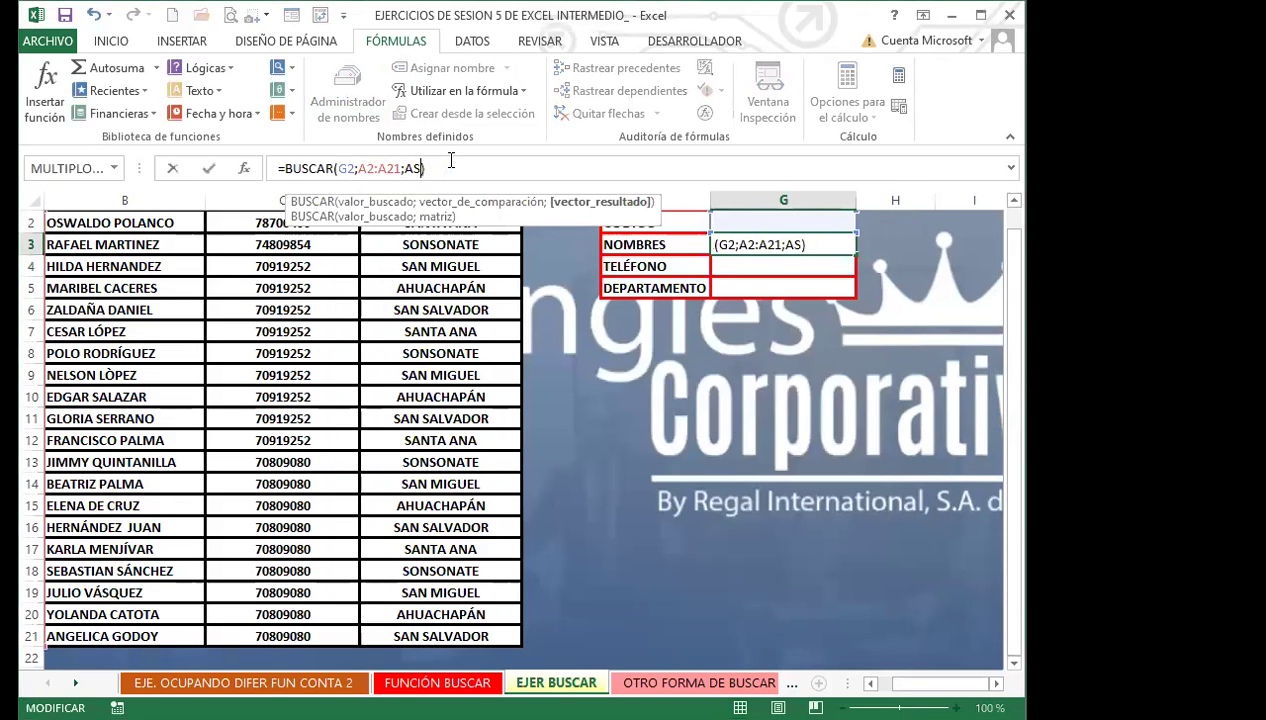
{"action": "key", "text": "BackSpace"}
{"action": "key", "text": "BackSpace"}
{"action": "scroll", "coordinate": [1006, 572], "scroll_direction": "up", "scroll_amount": 1}
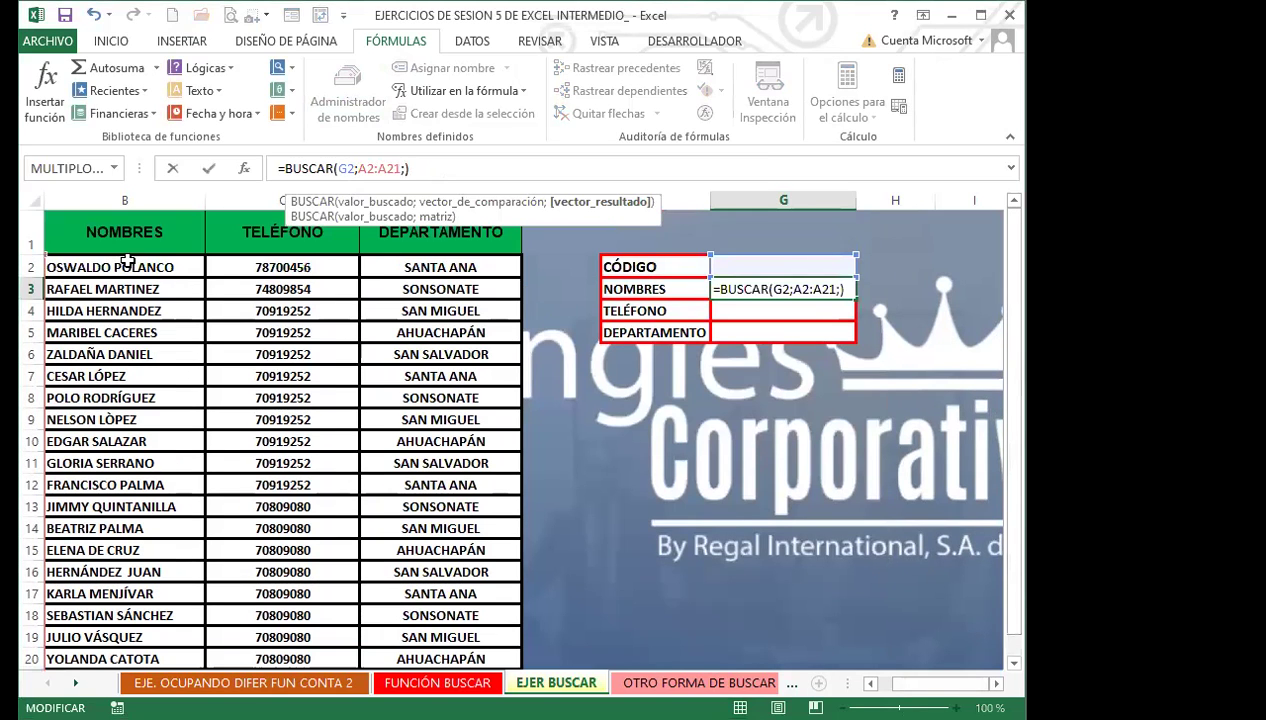
{"action": "left_click", "coordinate": [125, 267]}
{"action": "left_click_drag", "start_coordinate": [128, 292], "coordinate": [152, 638]}
{"action": "key", "text": "Return"}
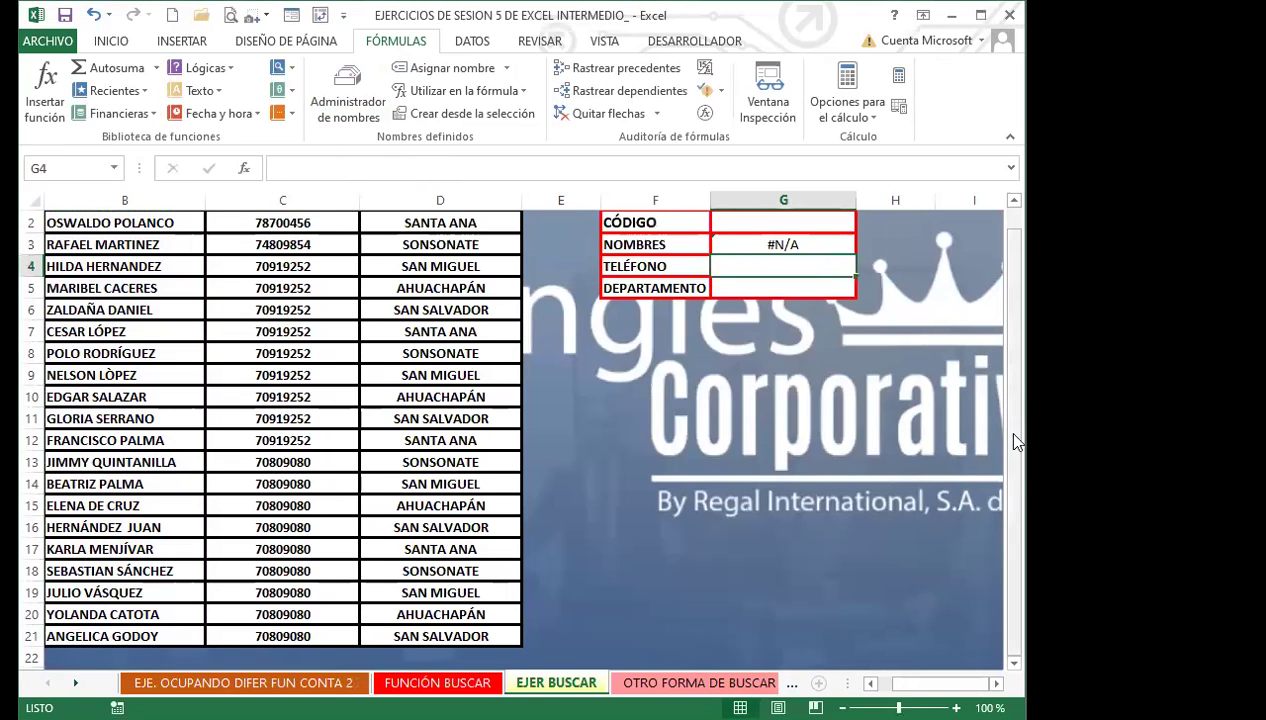
{"action": "scroll", "coordinate": [1020, 380], "scroll_direction": "up", "scroll_amount": 1}
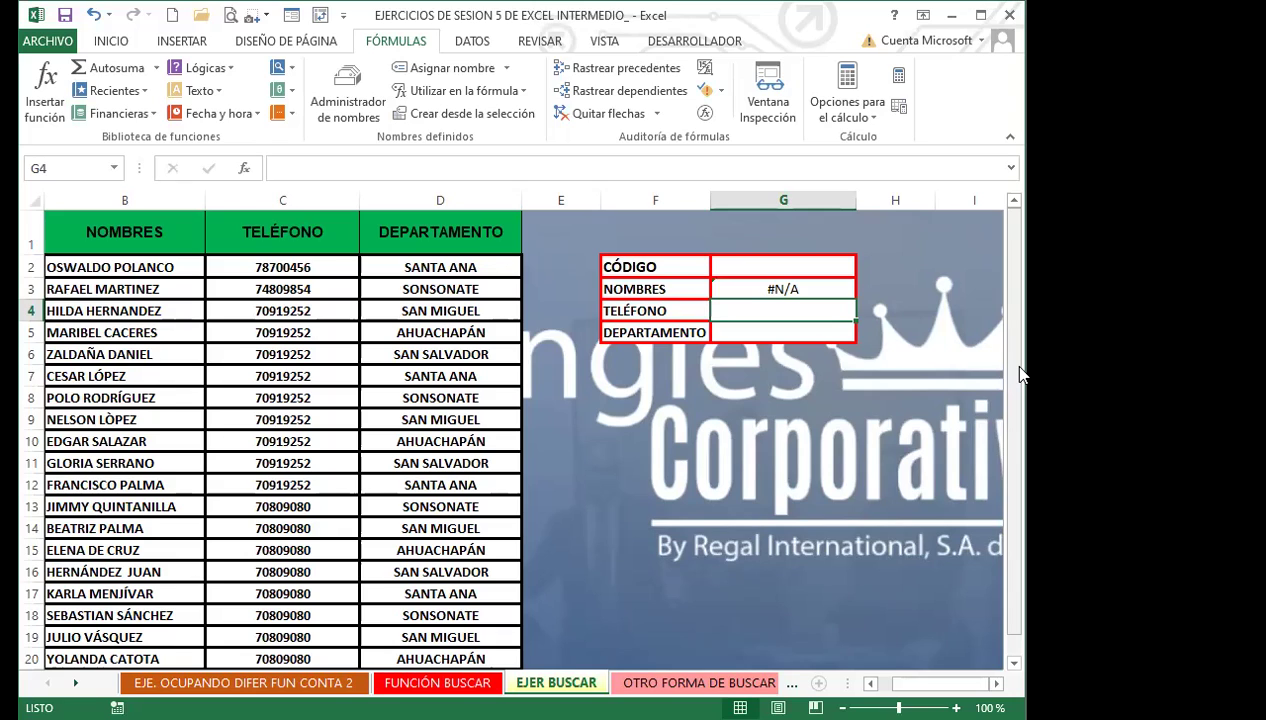
{"action": "left_click", "coordinate": [721, 289]}
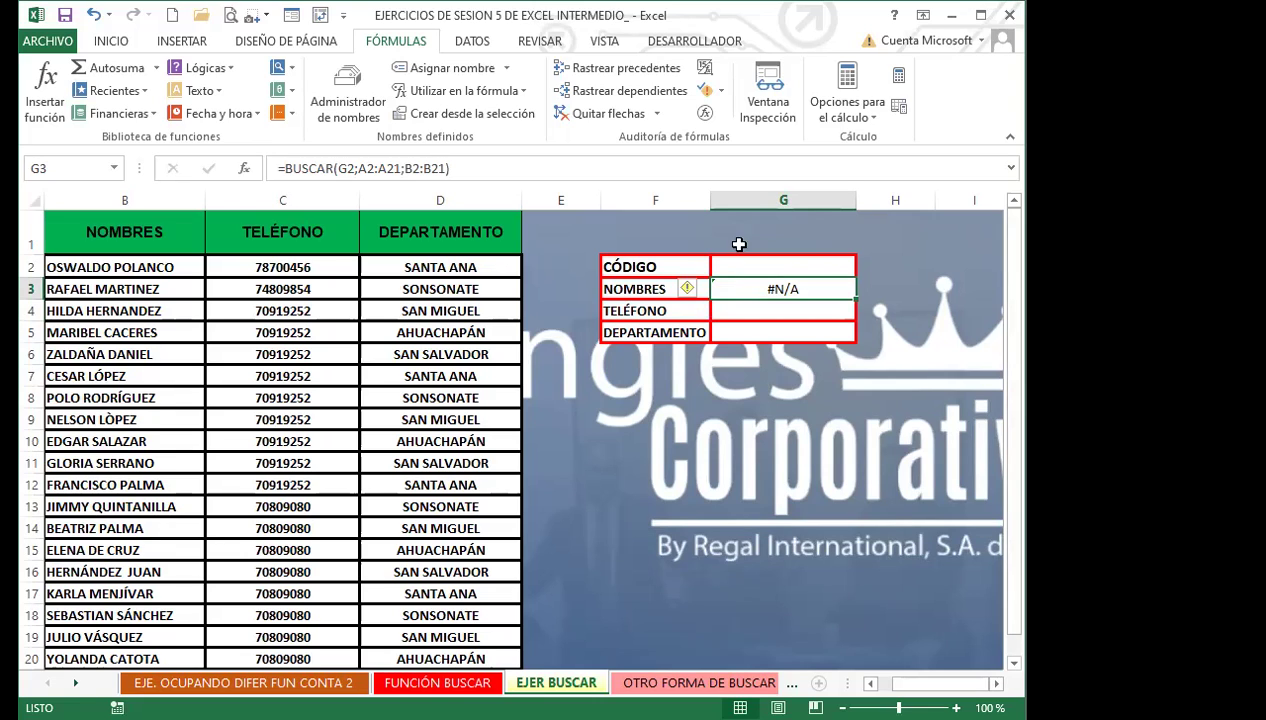
Step: Clear all data validation settings from the CÓDIGO cell G2
{"action": "left_click", "coordinate": [835, 268]}
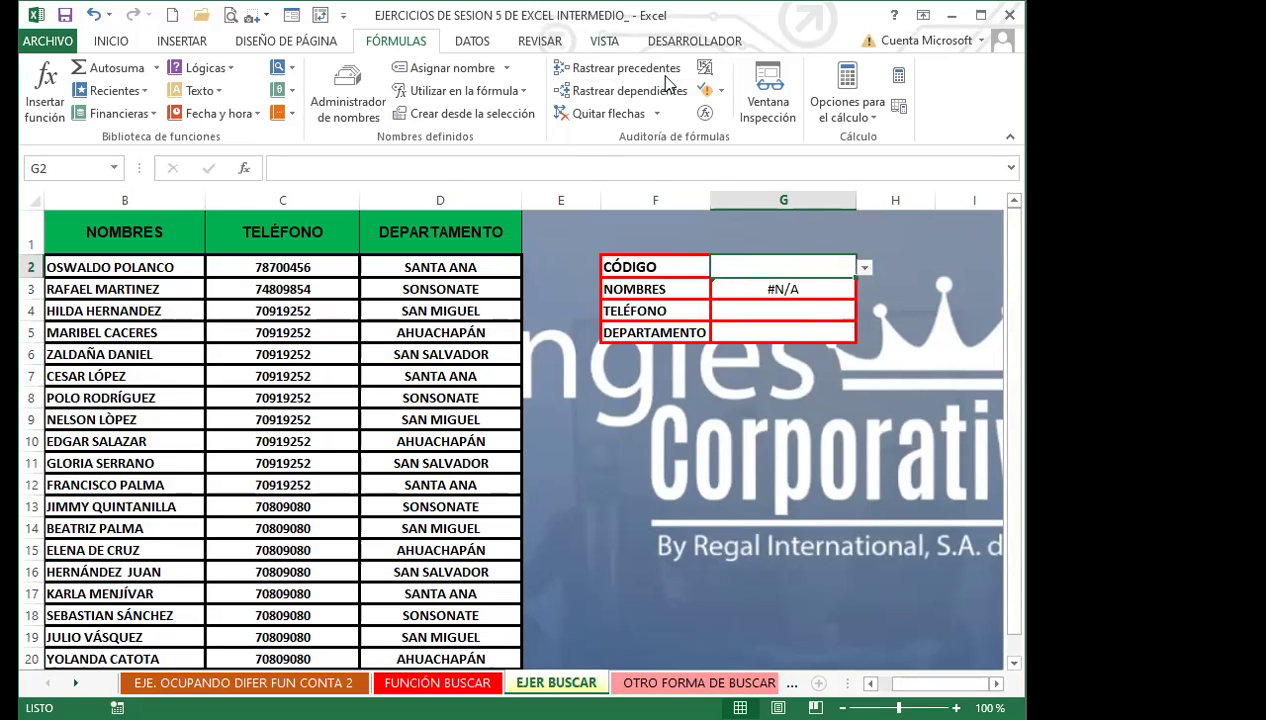
{"action": "left_click", "coordinate": [457, 43]}
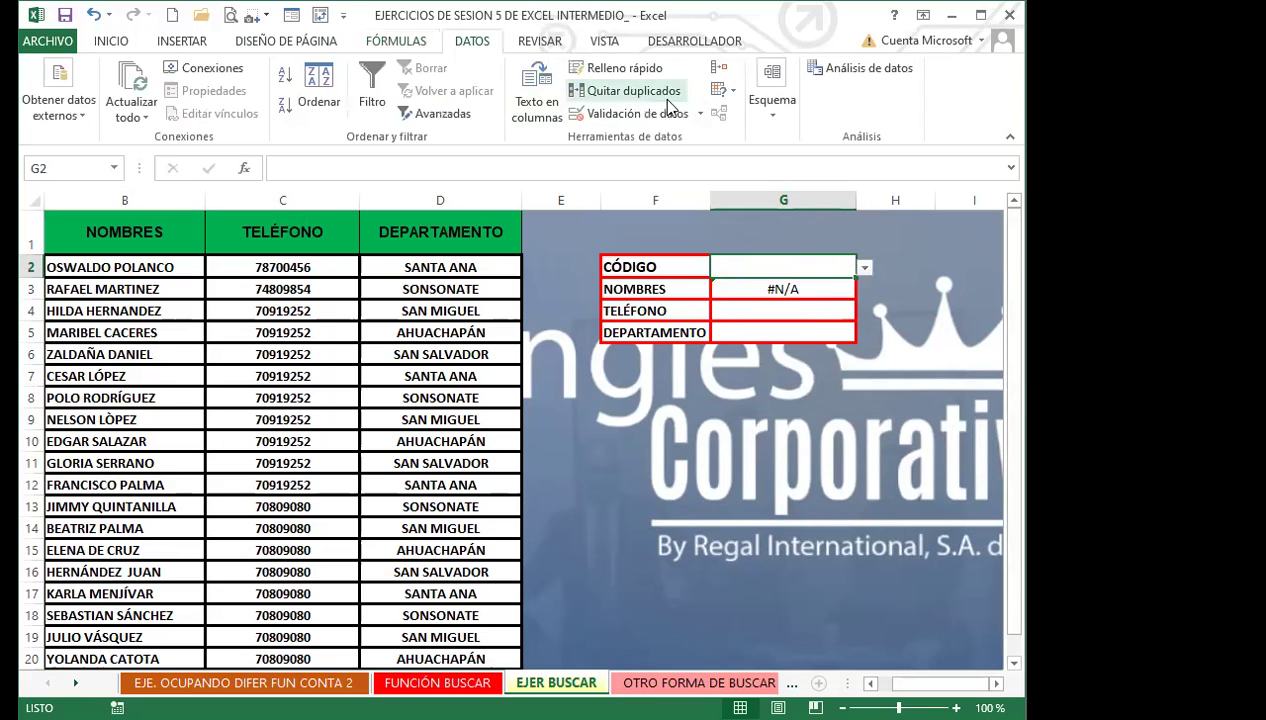
{"action": "left_click", "coordinate": [698, 114]}
{"action": "left_click", "coordinate": [612, 135]}
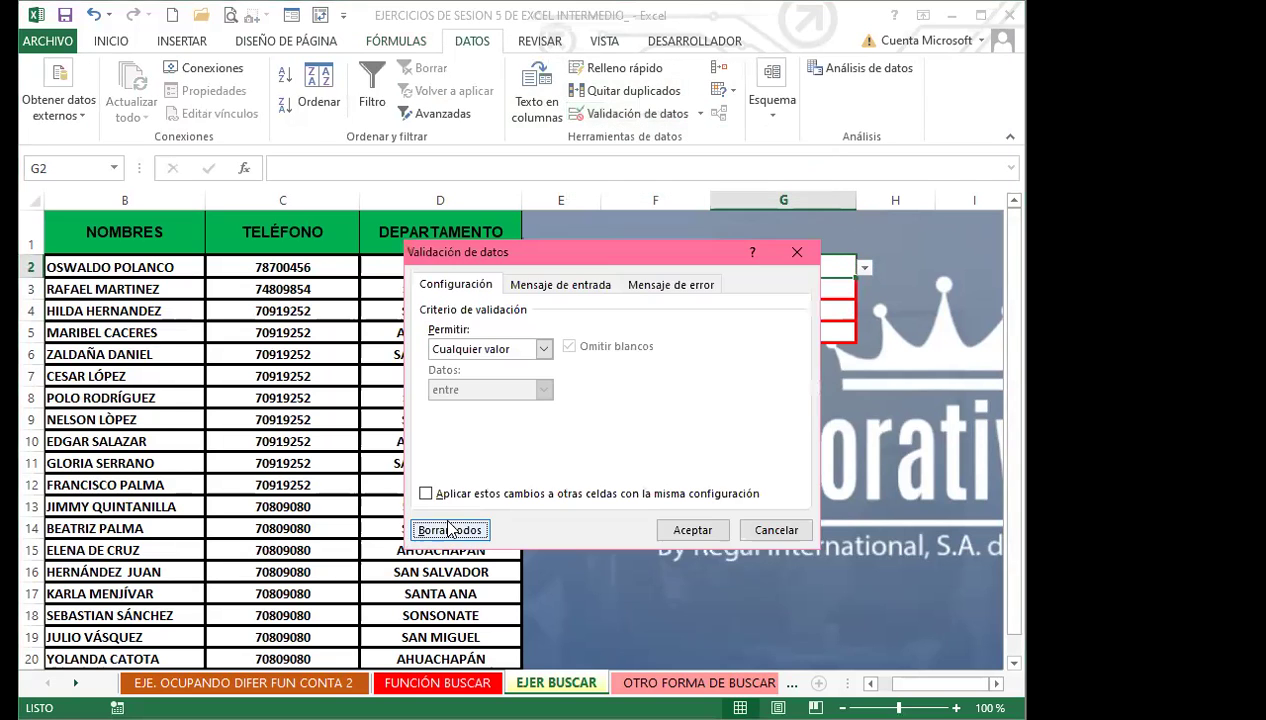
{"action": "left_click", "coordinate": [692, 530]}
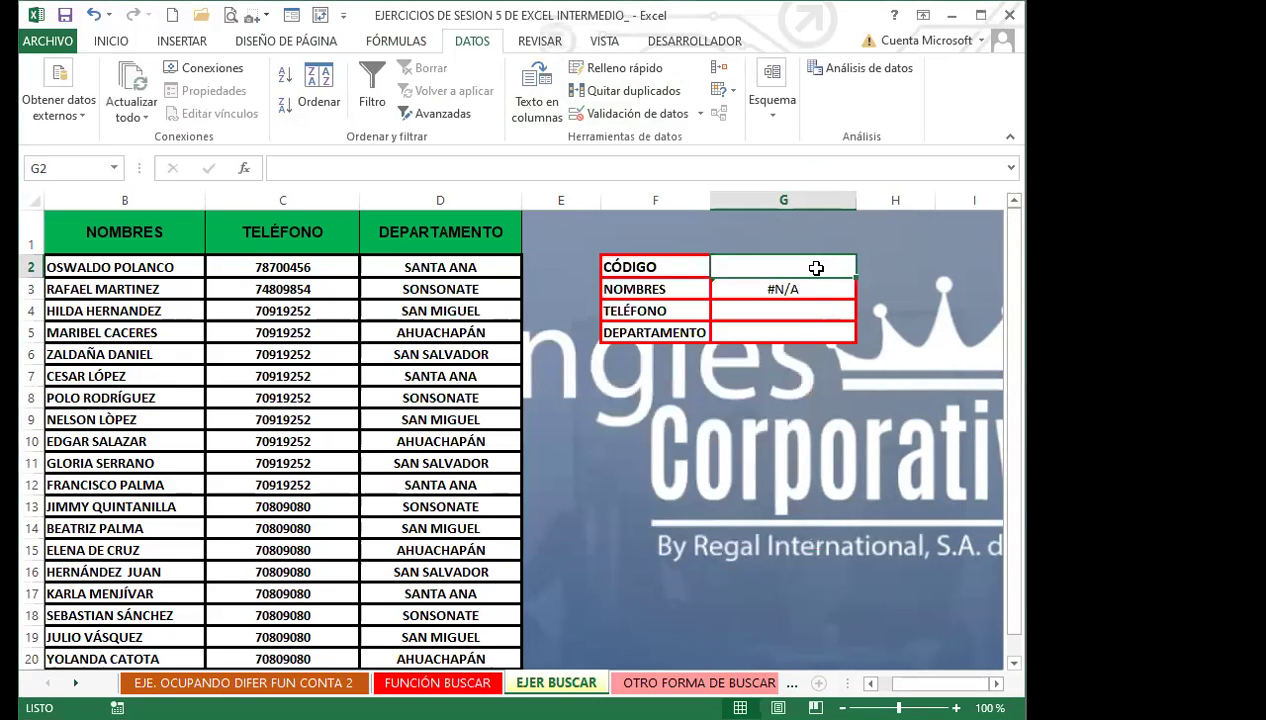
{"action": "type", "text": "="}
{"action": "key", "text": "Escape"}
Step: Add a list validation to G2 whose source is the codes in column A, starting at A2
{"action": "left_click_drag", "start_coordinate": [745, 311], "coordinate": [745, 332]}
{"action": "left_click", "coordinate": [737, 268]}
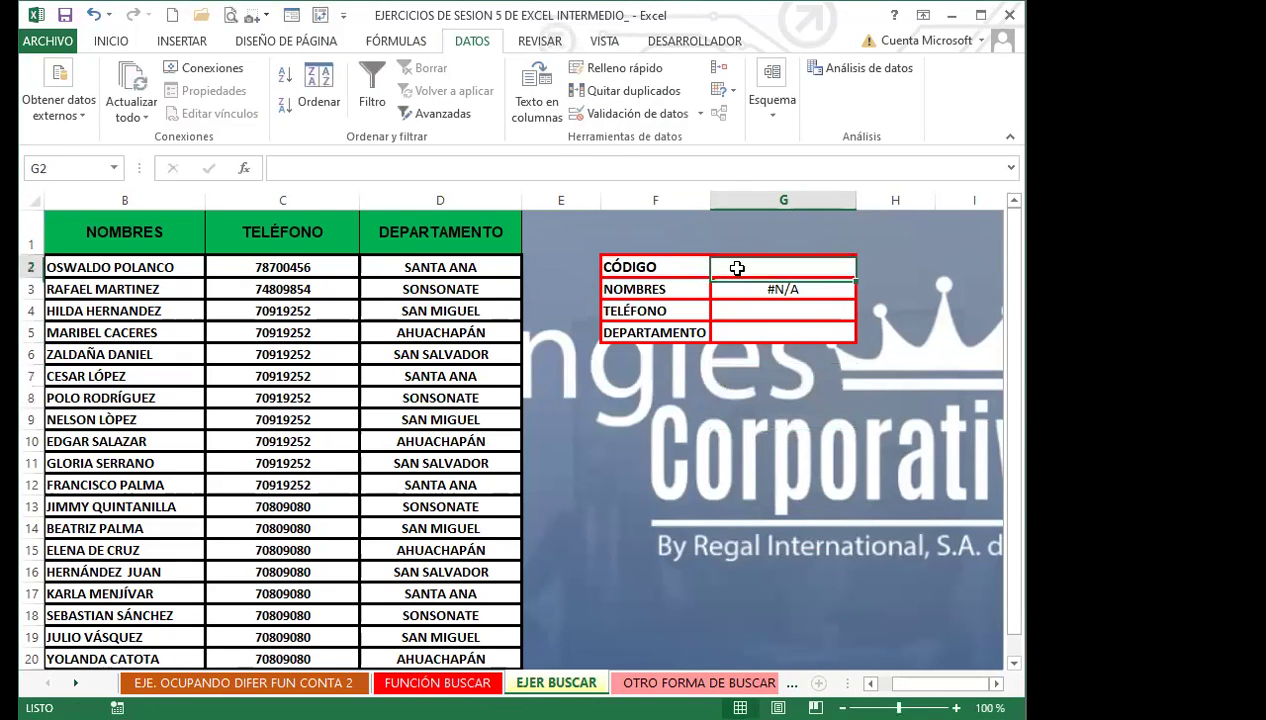
{"action": "left_click", "coordinate": [574, 110]}
{"action": "left_click", "coordinate": [490, 349]}
{"action": "left_click", "coordinate": [450, 399]}
{"action": "left_click", "coordinate": [466, 429]}
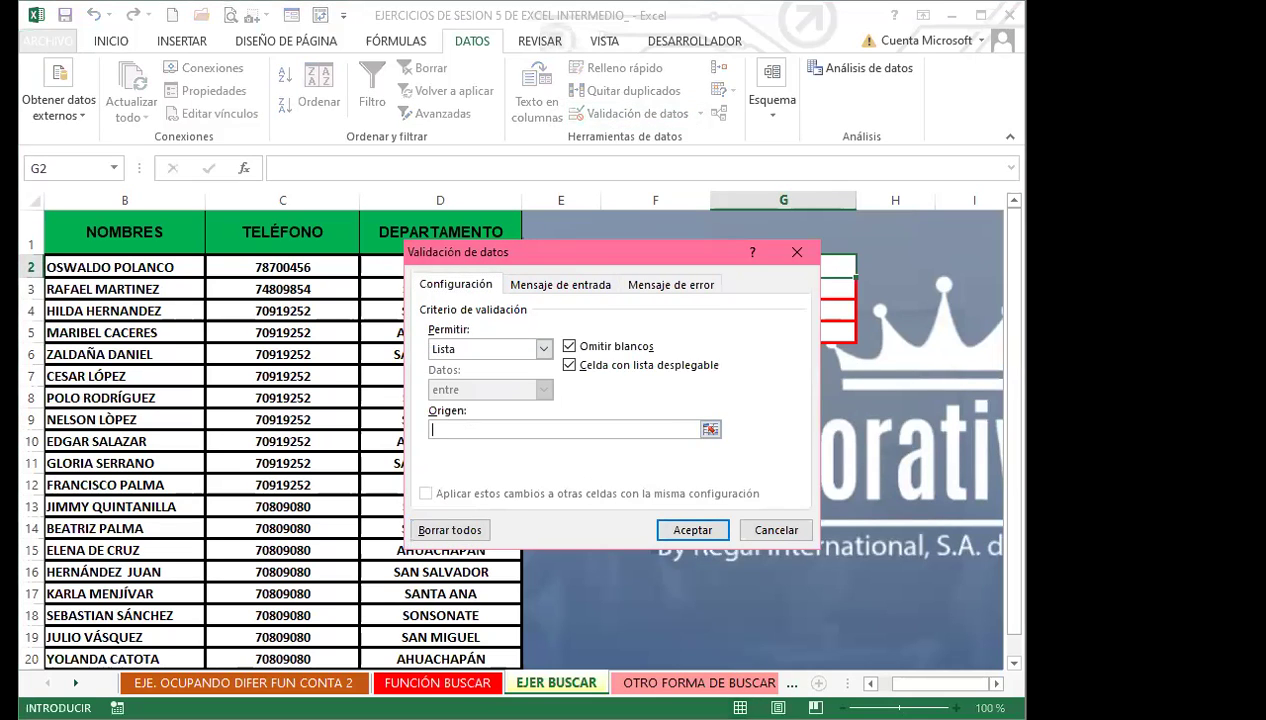
{"action": "scroll", "coordinate": [150, 268], "scroll_direction": "left", "scroll_amount": 1}
{"action": "left_click", "coordinate": [160, 271]}
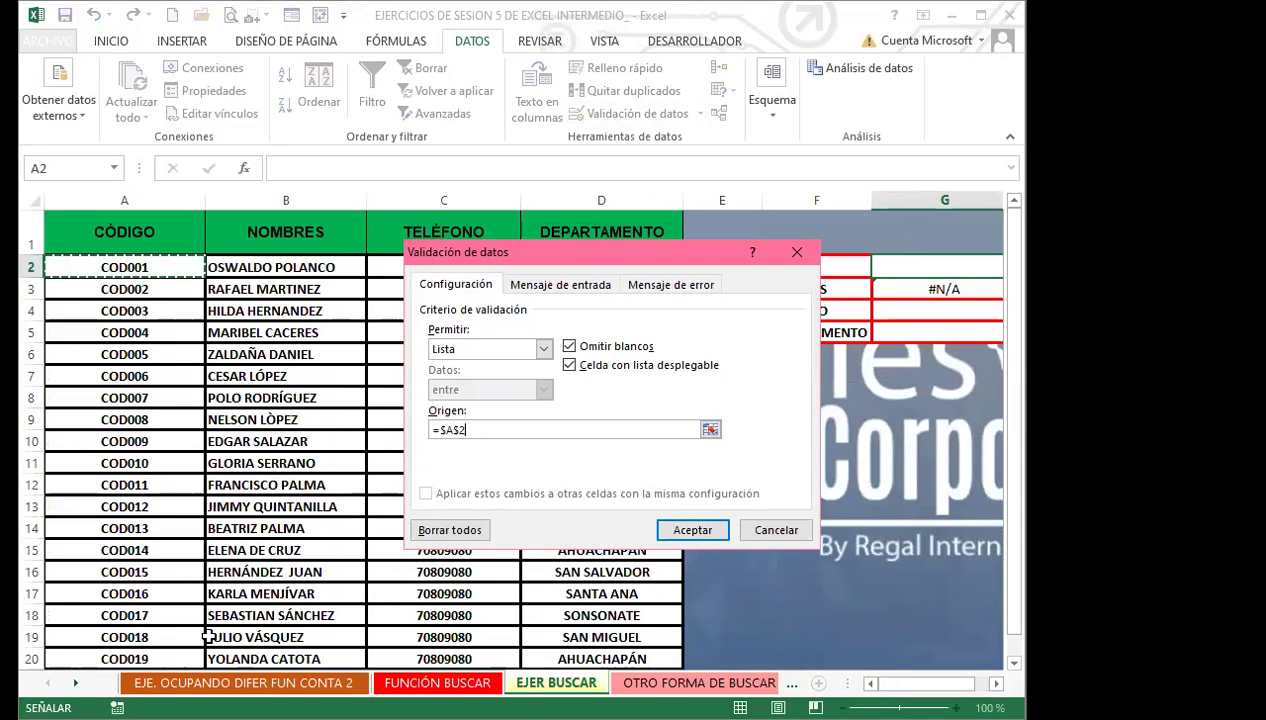
{"action": "left_click", "coordinate": [692, 530]}
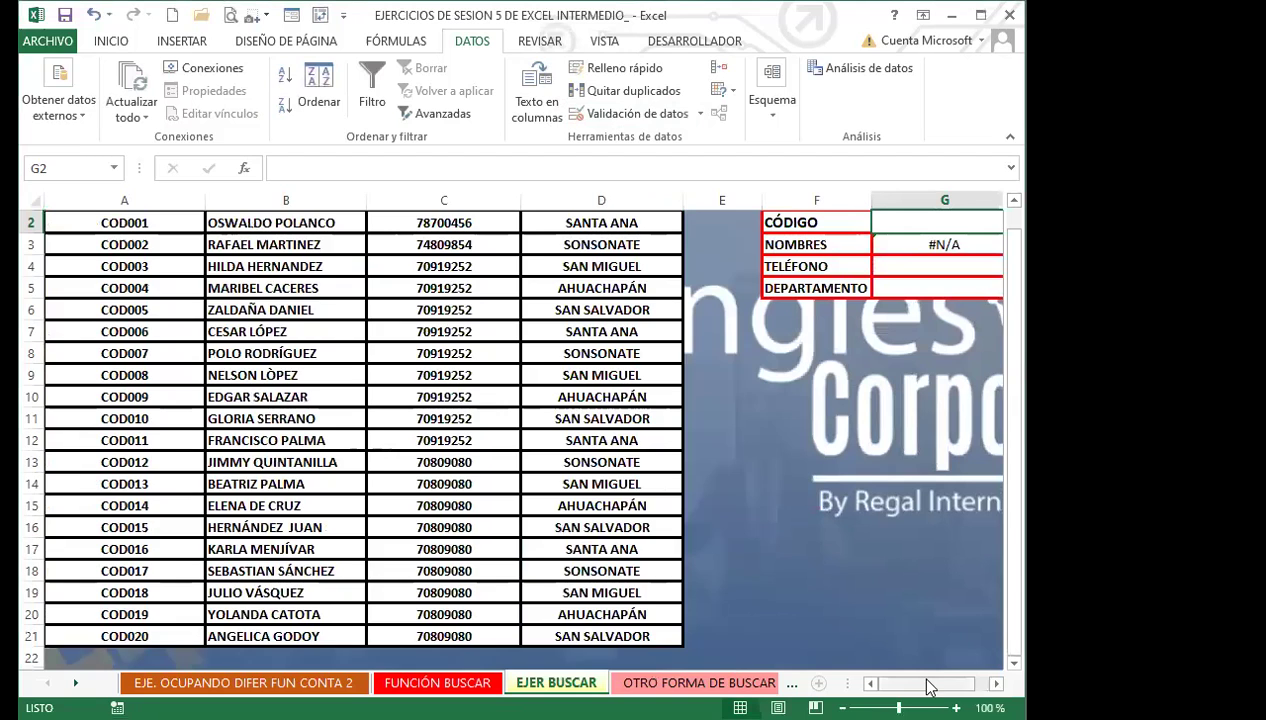
Step: Choose COD001 from G2's drop-down list to test the name lookup against the code table
{"action": "scroll", "coordinate": [920, 683], "scroll_direction": "right", "scroll_amount": 1}
{"action": "left_click", "coordinate": [864, 223]}
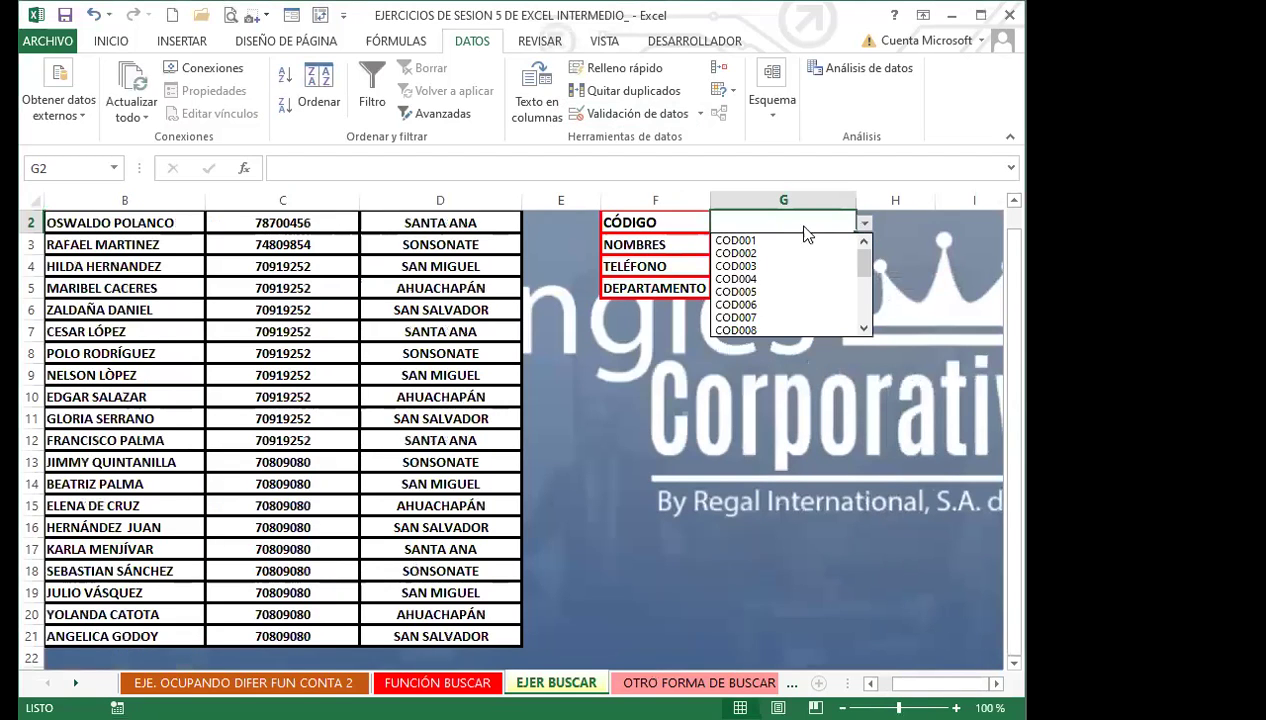
{"action": "left_click", "coordinate": [740, 240]}
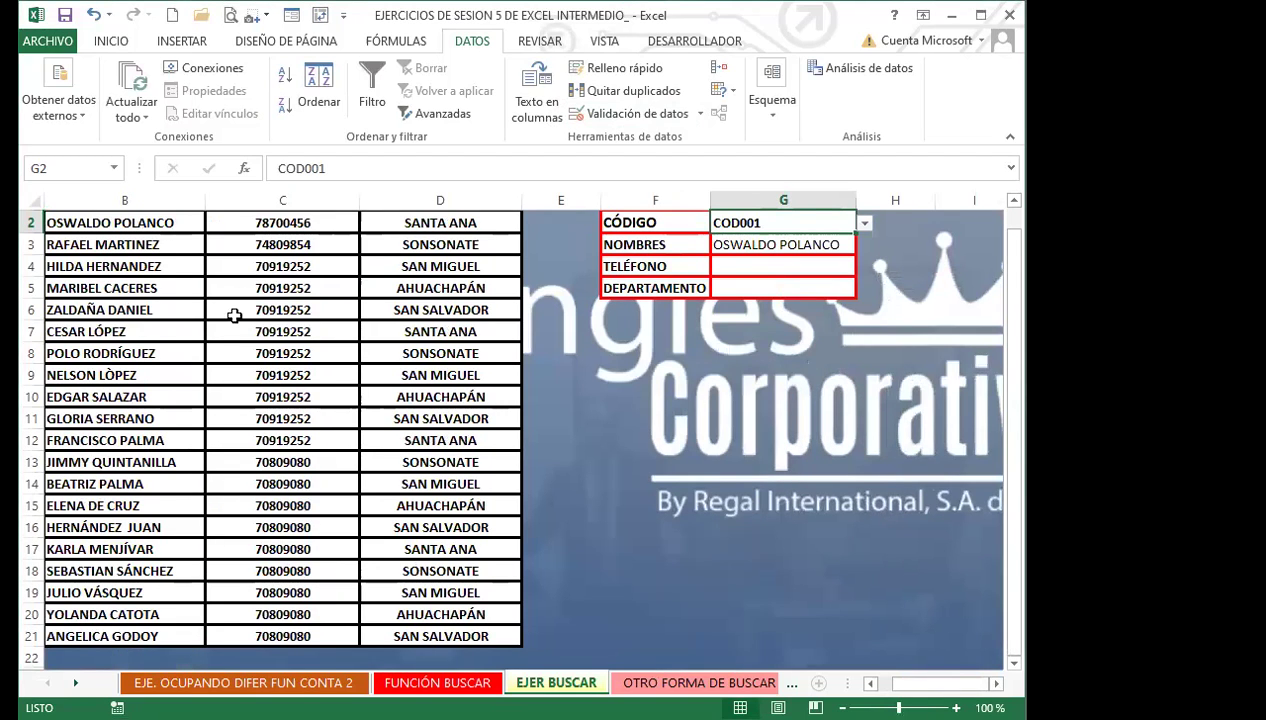
{"action": "scroll", "coordinate": [200, 290], "scroll_direction": "up", "scroll_amount": 1}
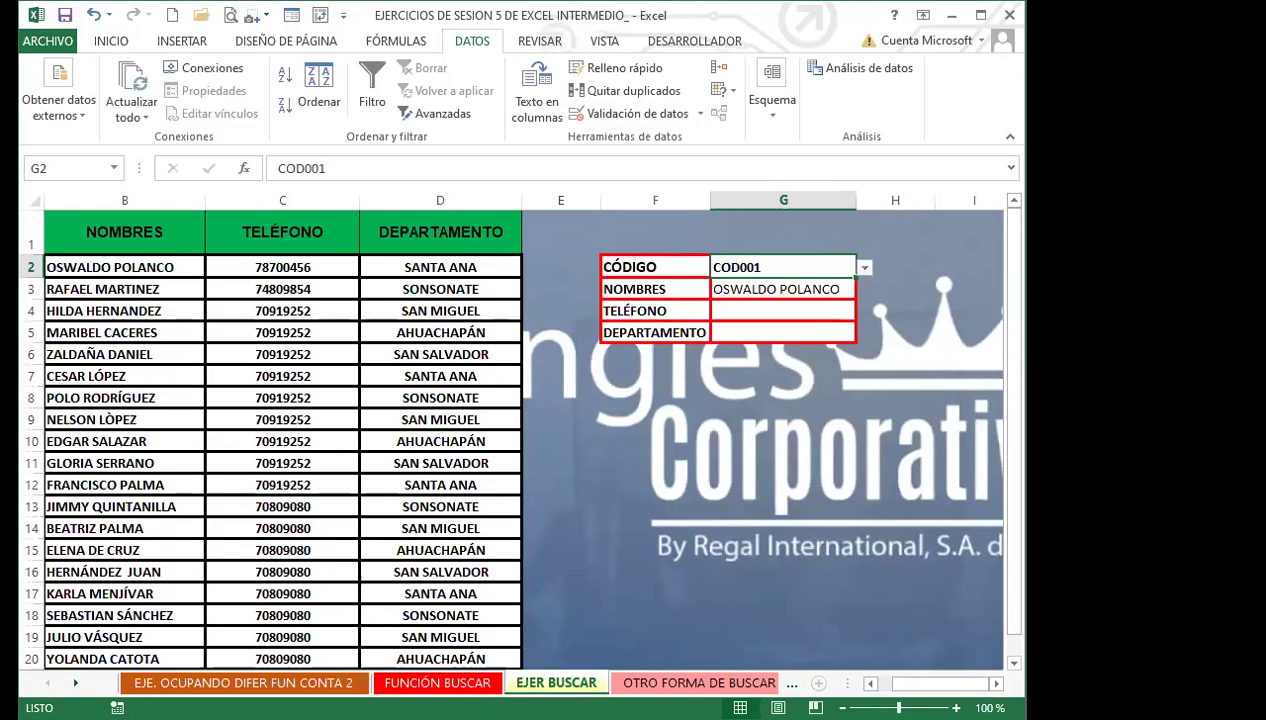
{"action": "scroll", "coordinate": [132, 265], "scroll_direction": "left", "scroll_amount": 1}
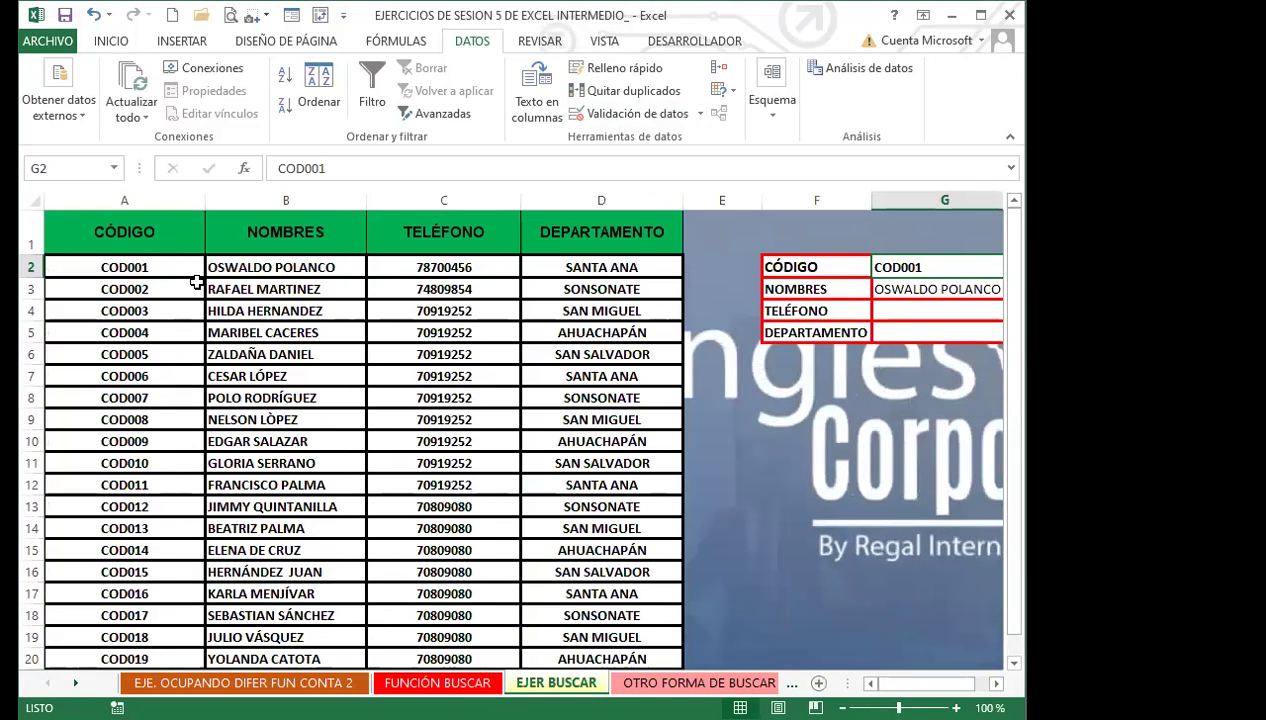
Step: Clear the code from the CÓDIGO cell G2 to test the name lookup with no code
{"action": "scroll", "coordinate": [842, 602], "scroll_direction": "right", "scroll_amount": 1}
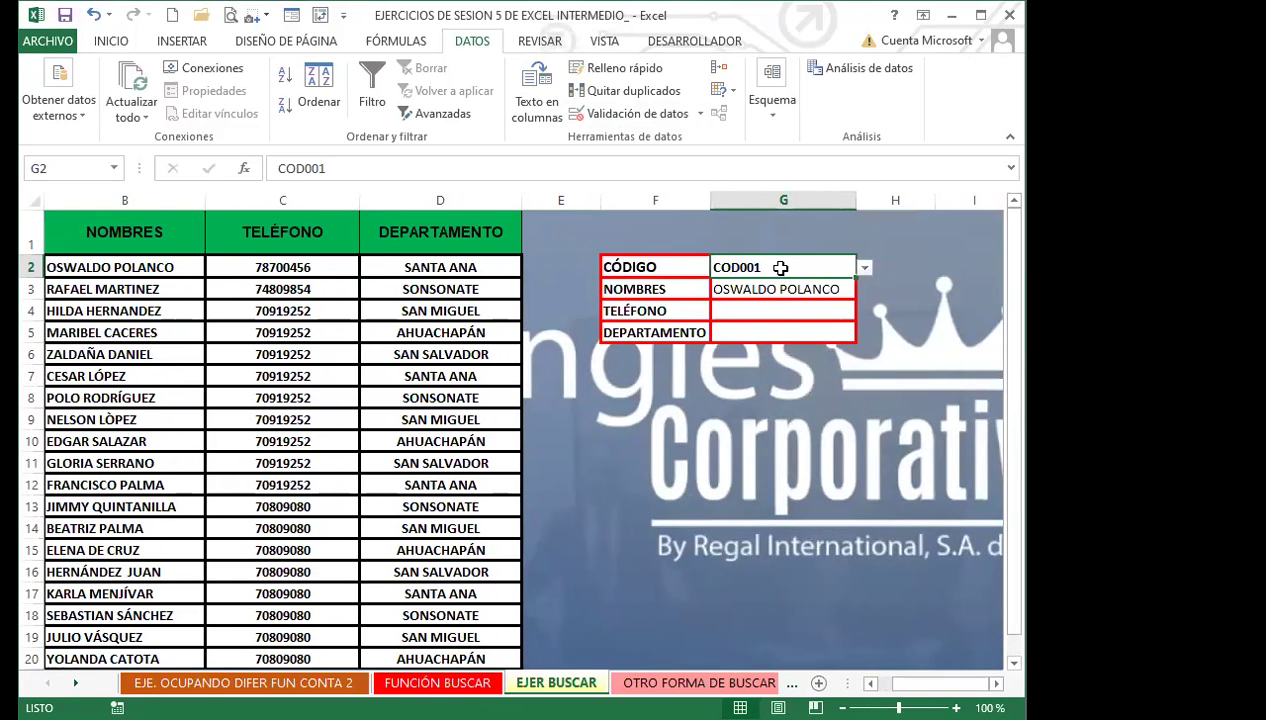
{"action": "key", "text": "Delete"}
{"action": "left_click_drag", "start_coordinate": [780, 398], "coordinate": [775, 383]}
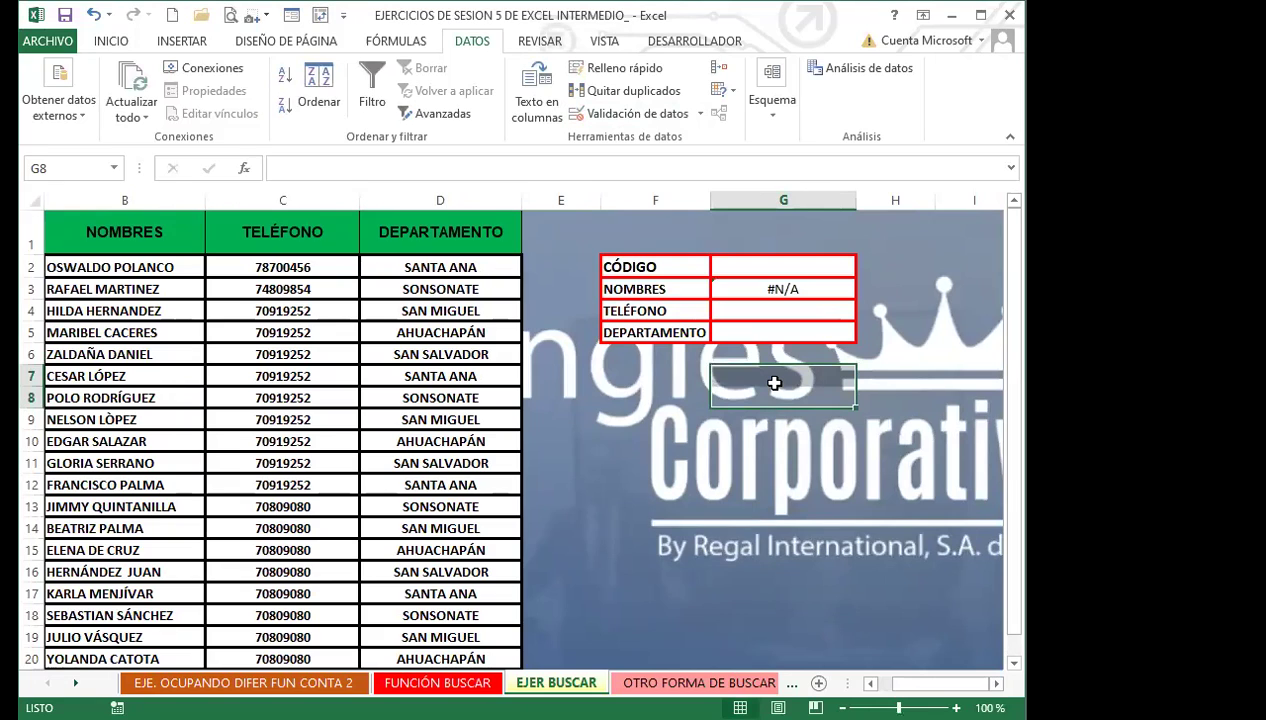
{"action": "left_click", "coordinate": [821, 310]}
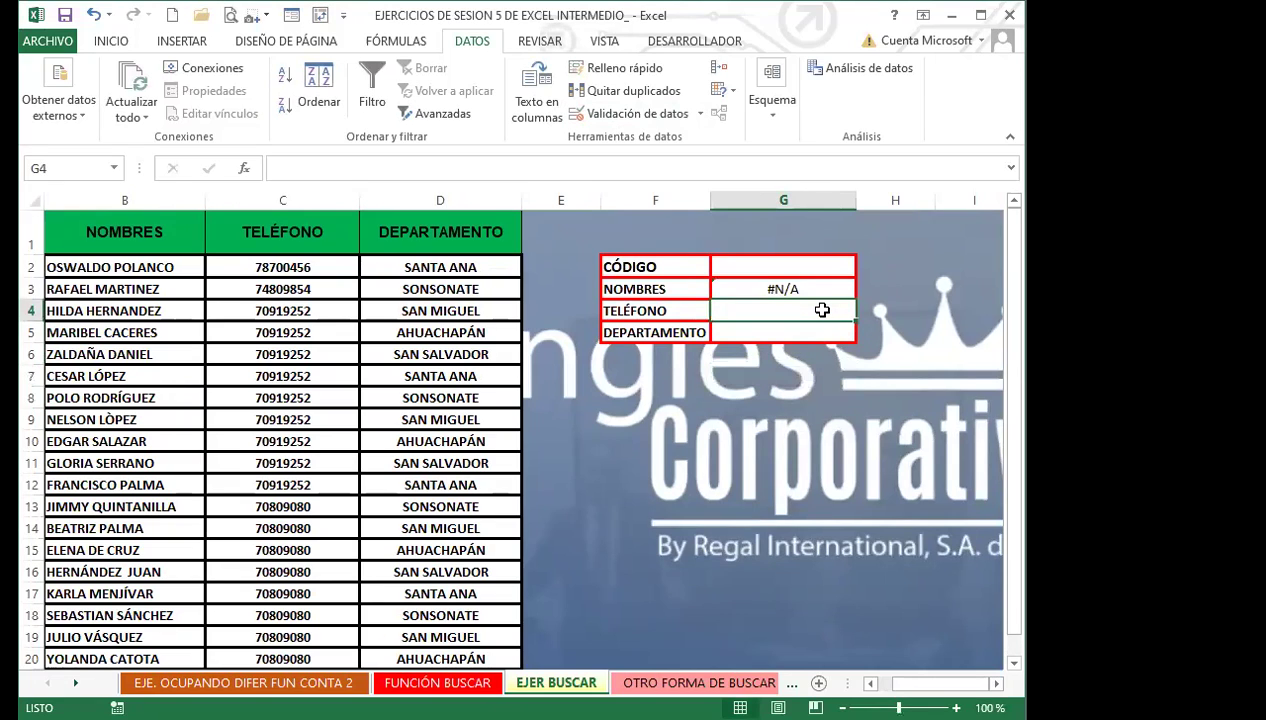
Step: Wrap G3's BUSCAR formula in SI.ERROR with "NO HAY DATOS" as the value if there is an error
{"action": "key", "text": "Up"}
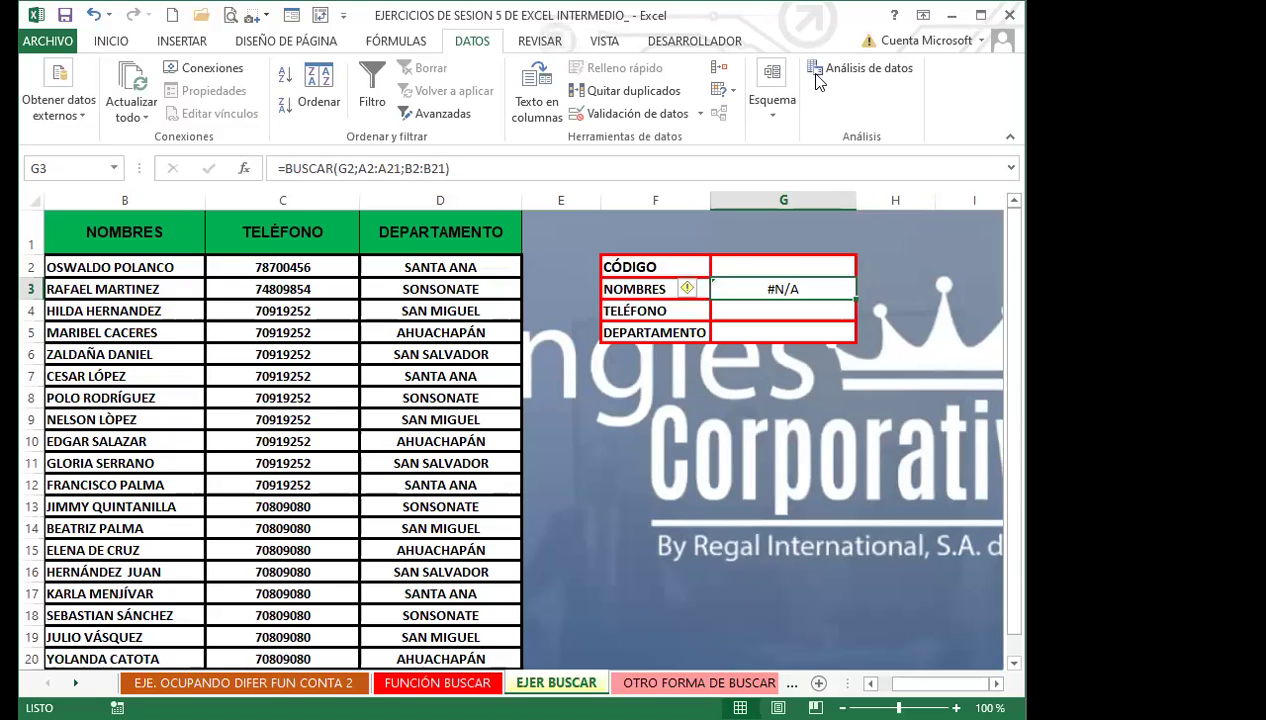
{"action": "left_click", "coordinate": [286, 170]}
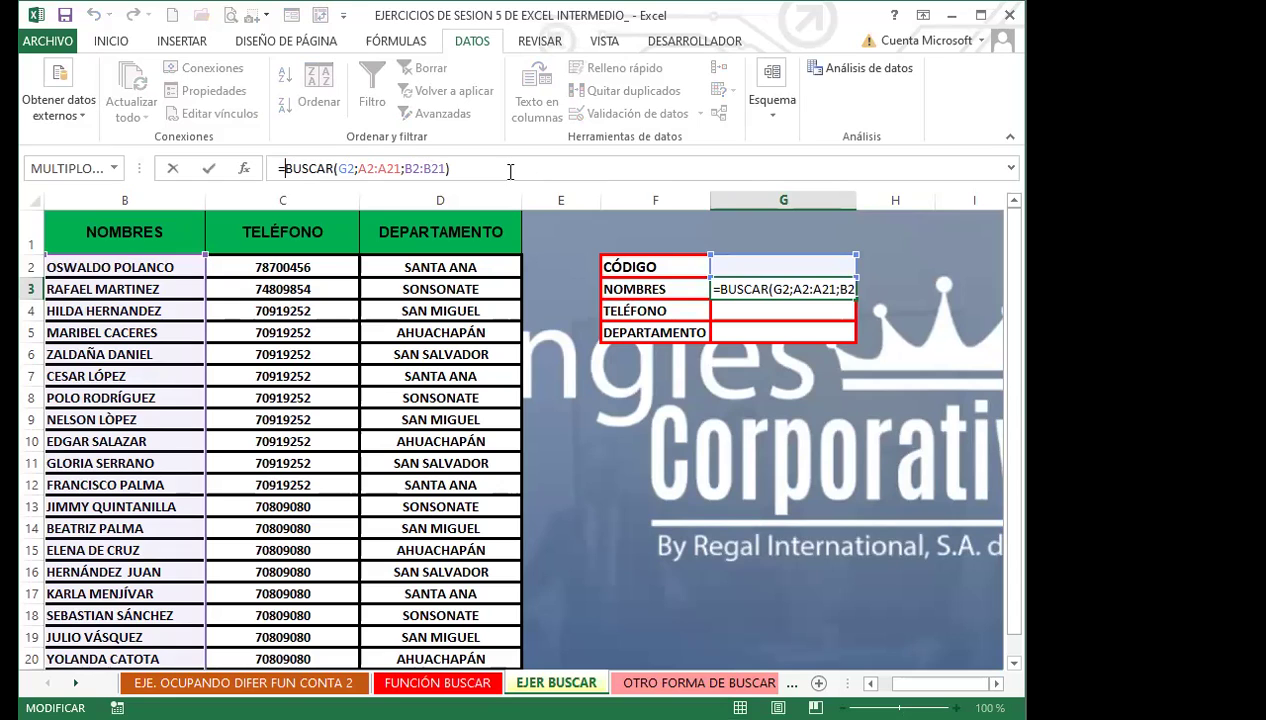
{"action": "type", "text": "SI"}
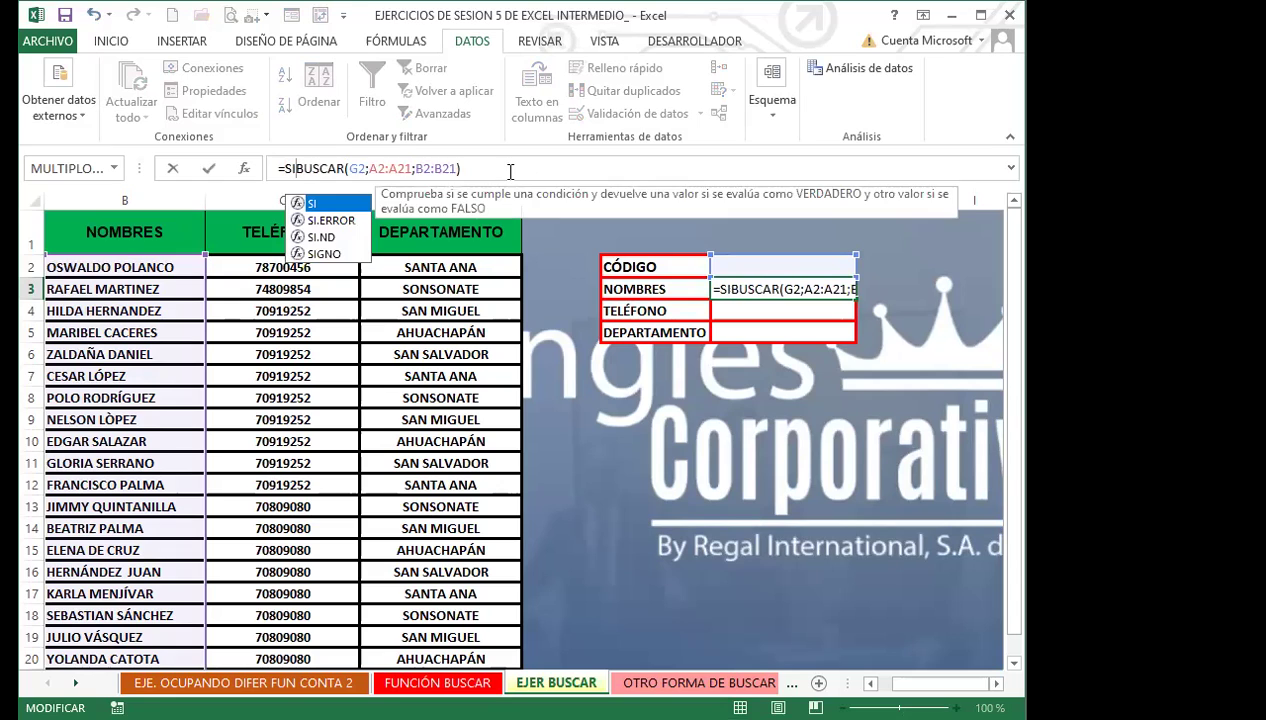
{"action": "double_click", "coordinate": [335, 221]}
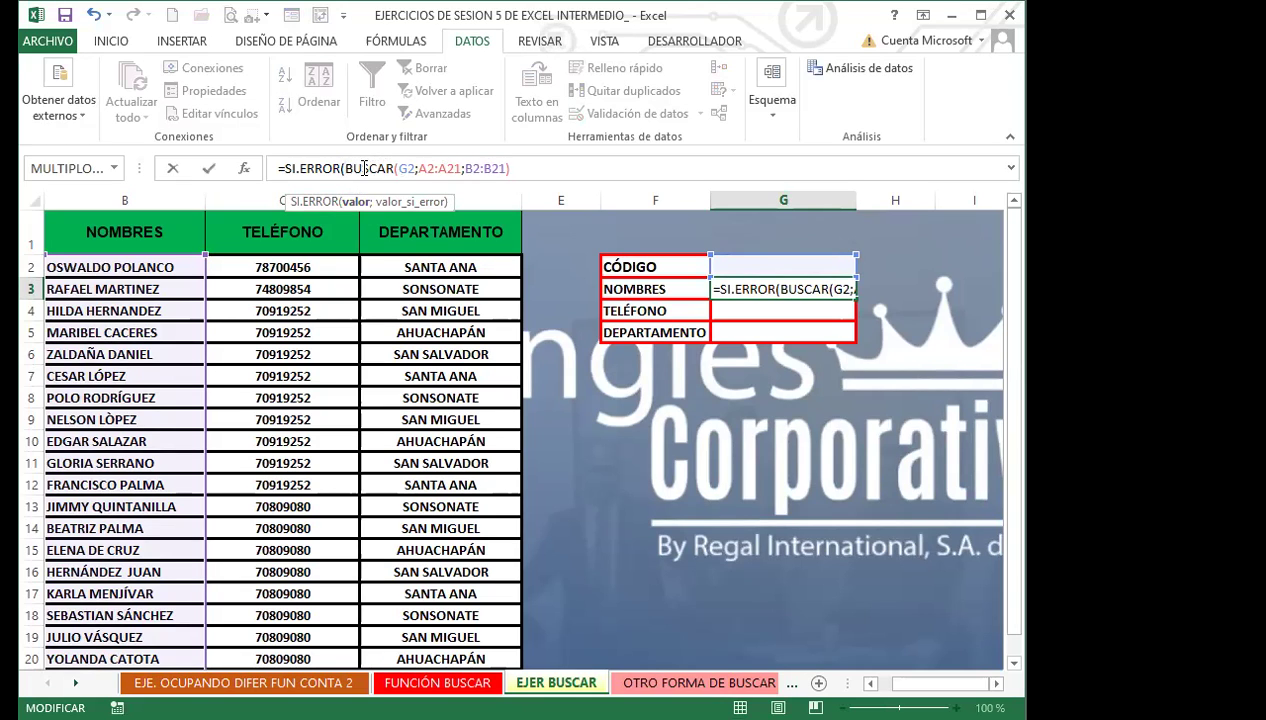
{"action": "left_click", "coordinate": [520, 166]}
{"action": "left_click", "coordinate": [522, 167]}
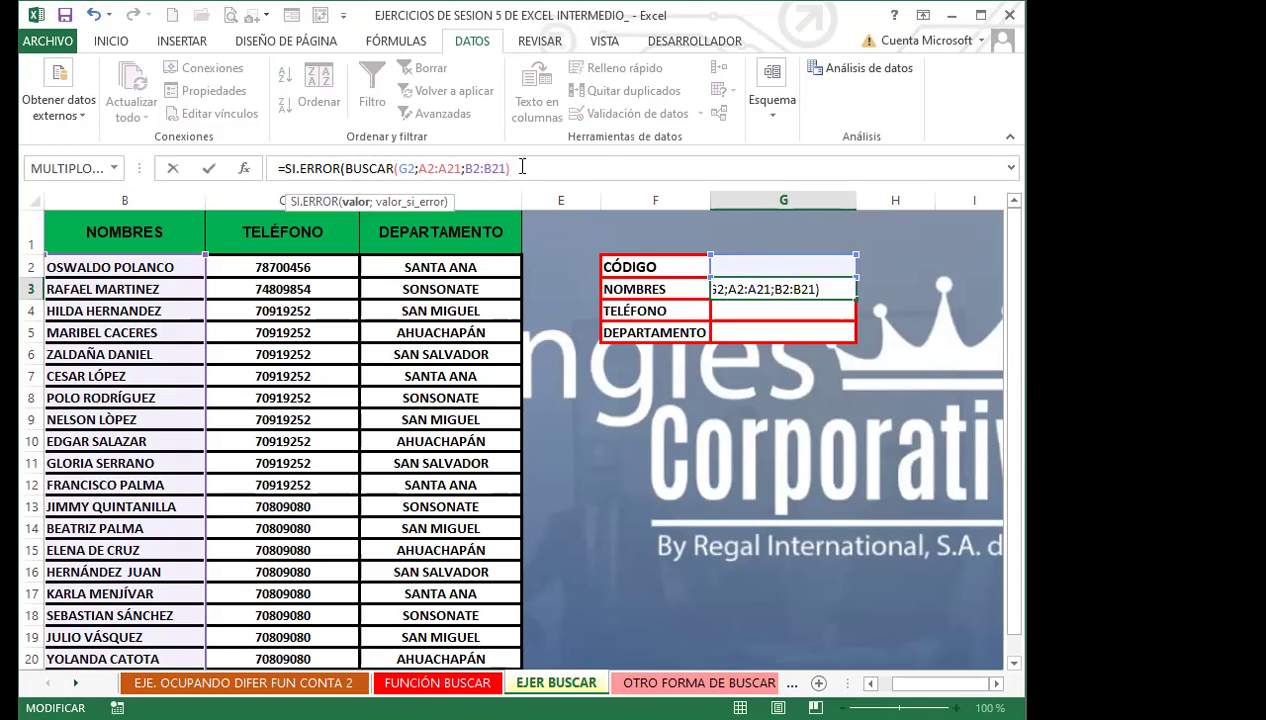
{"action": "type", "text": ";"}
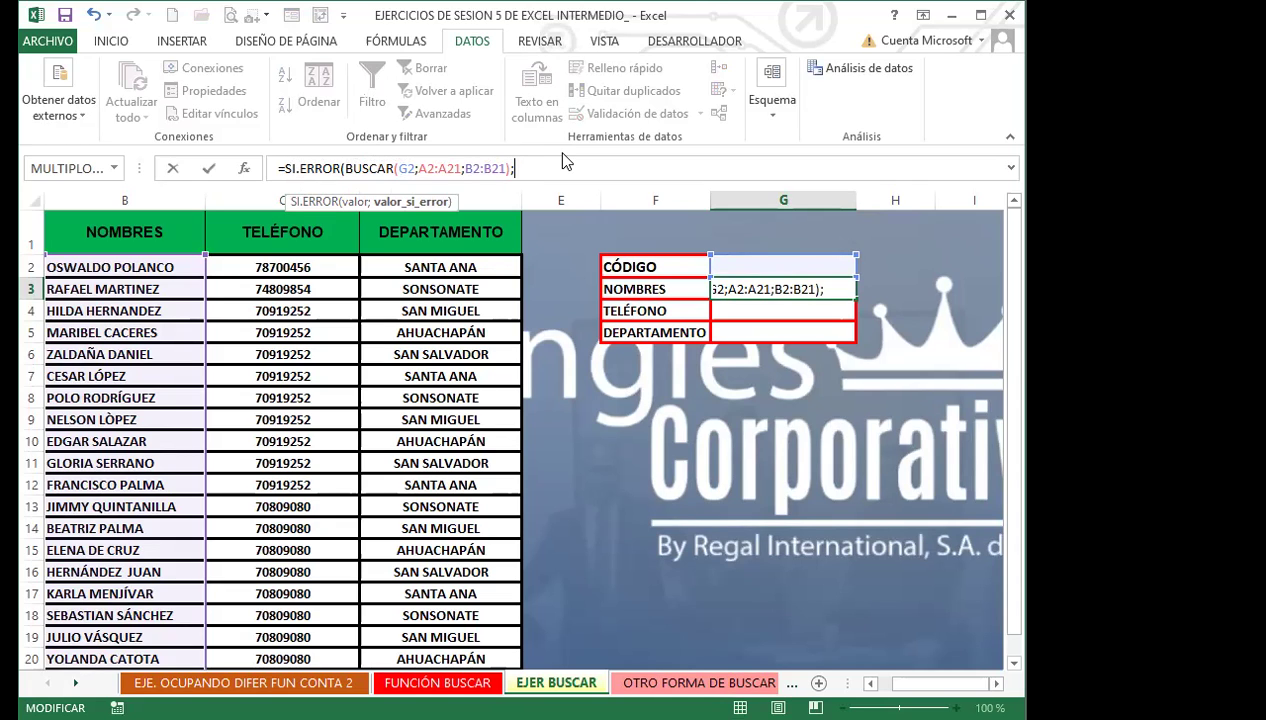
{"action": "type", "text": "\"NO HA"}
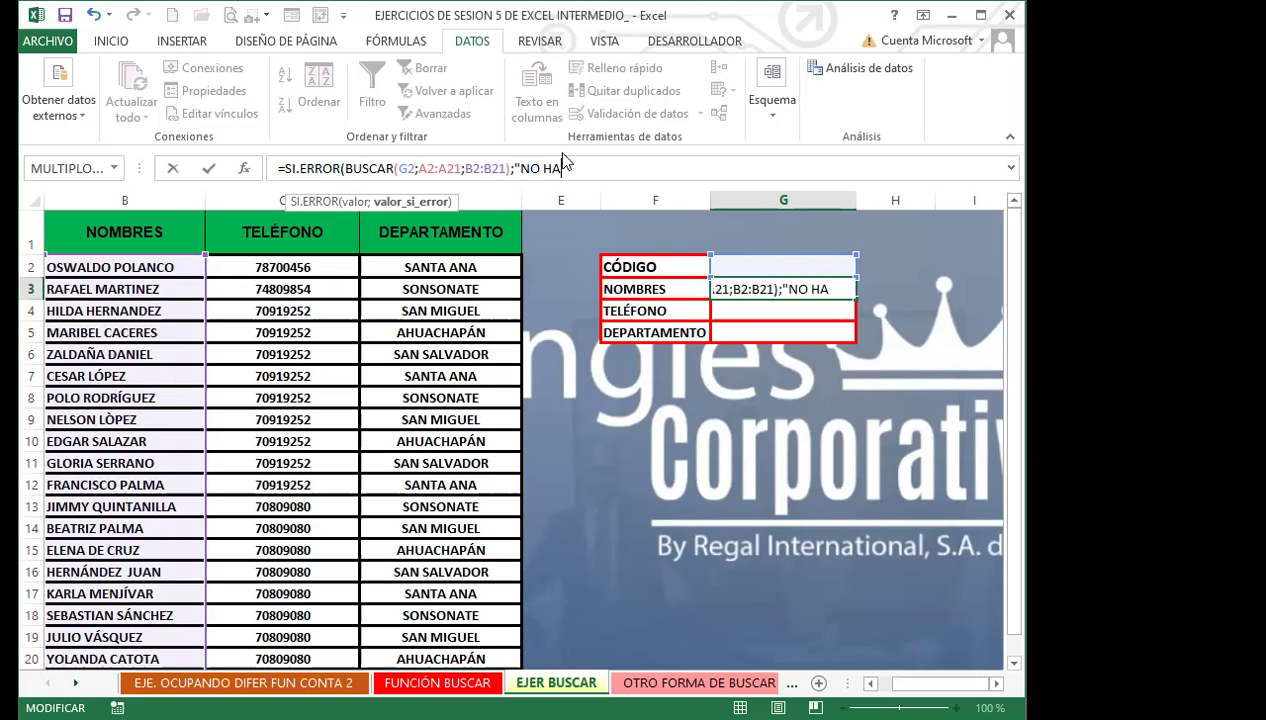
{"action": "type", "text": "Y DATOS\""}
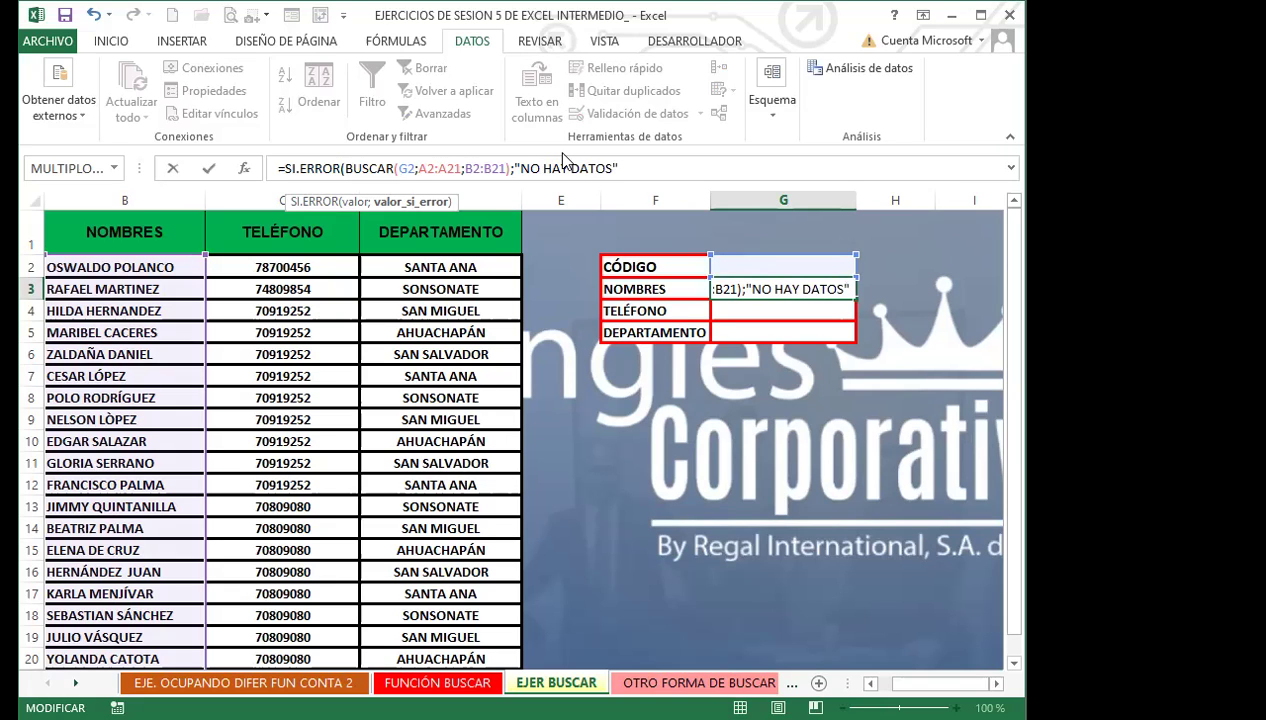
{"action": "type", "text": ")"}
{"action": "key", "text": "Return"}
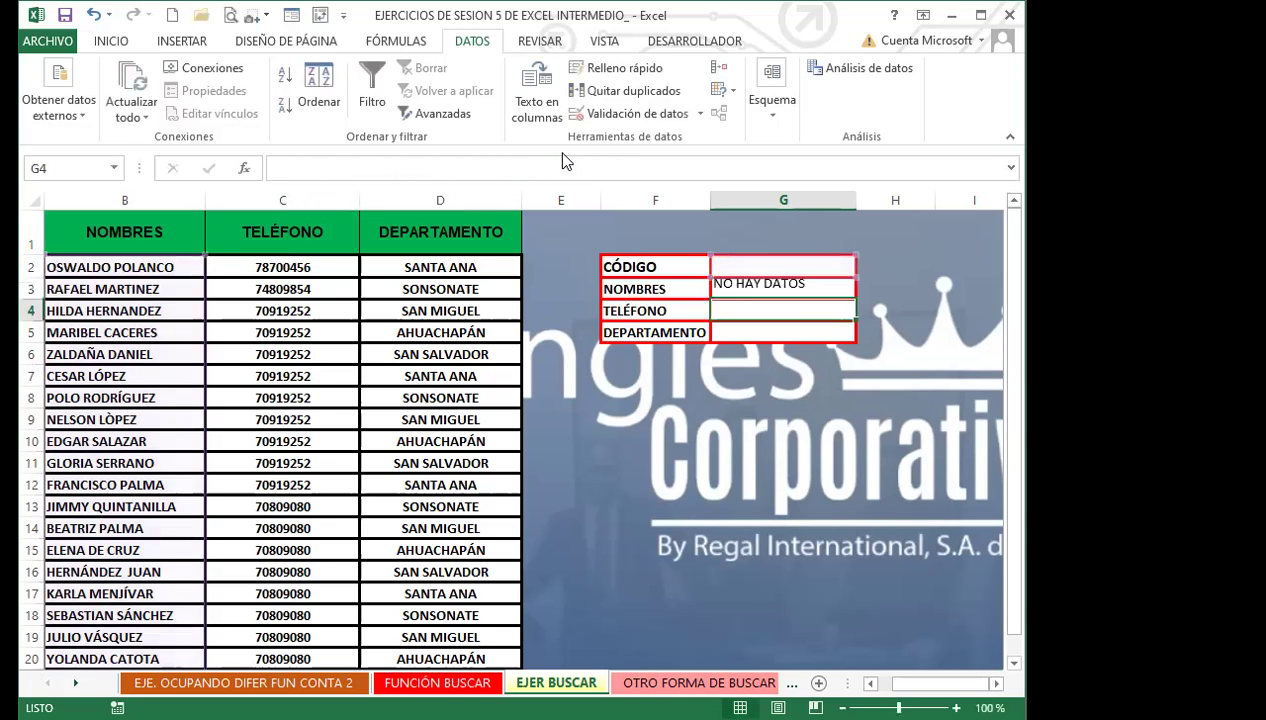
Step: Test G3's SI.ERROR formula by choosing COD005 from G2's drop-down list and clearing the code again
{"action": "left_click", "coordinate": [842, 289]}
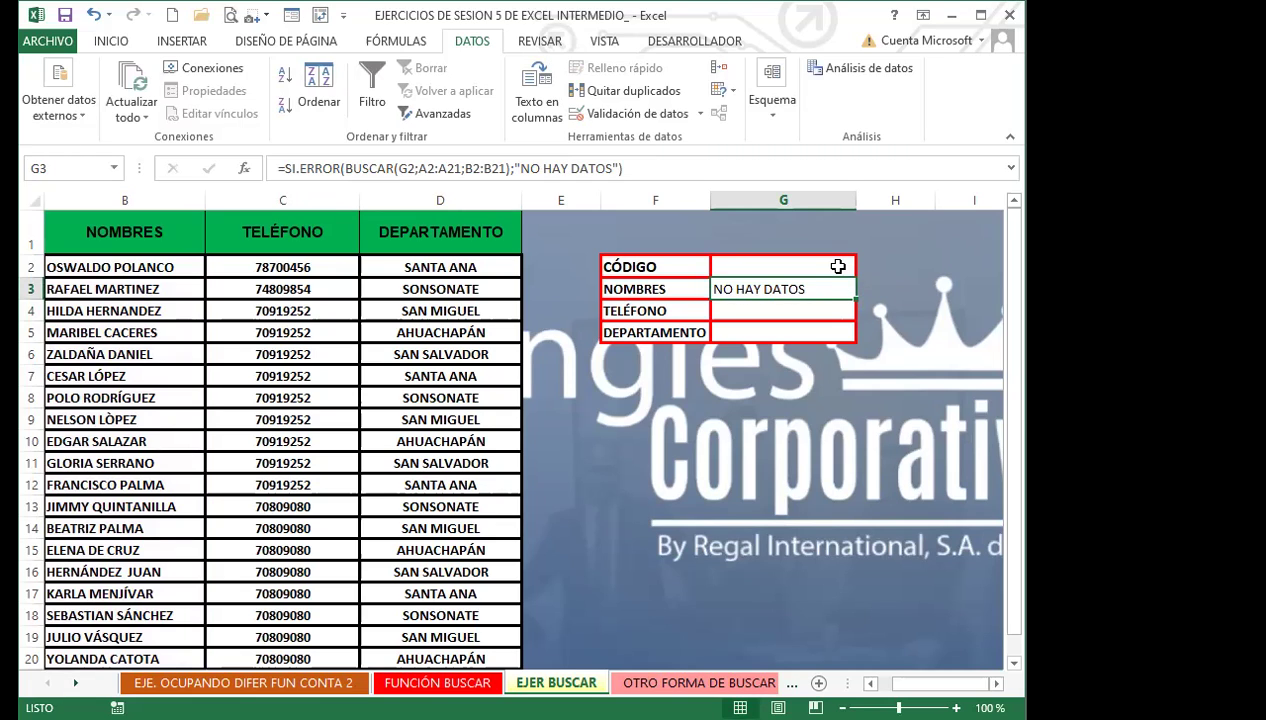
{"action": "left_click", "coordinate": [835, 264]}
{"action": "left_click", "coordinate": [864, 268]}
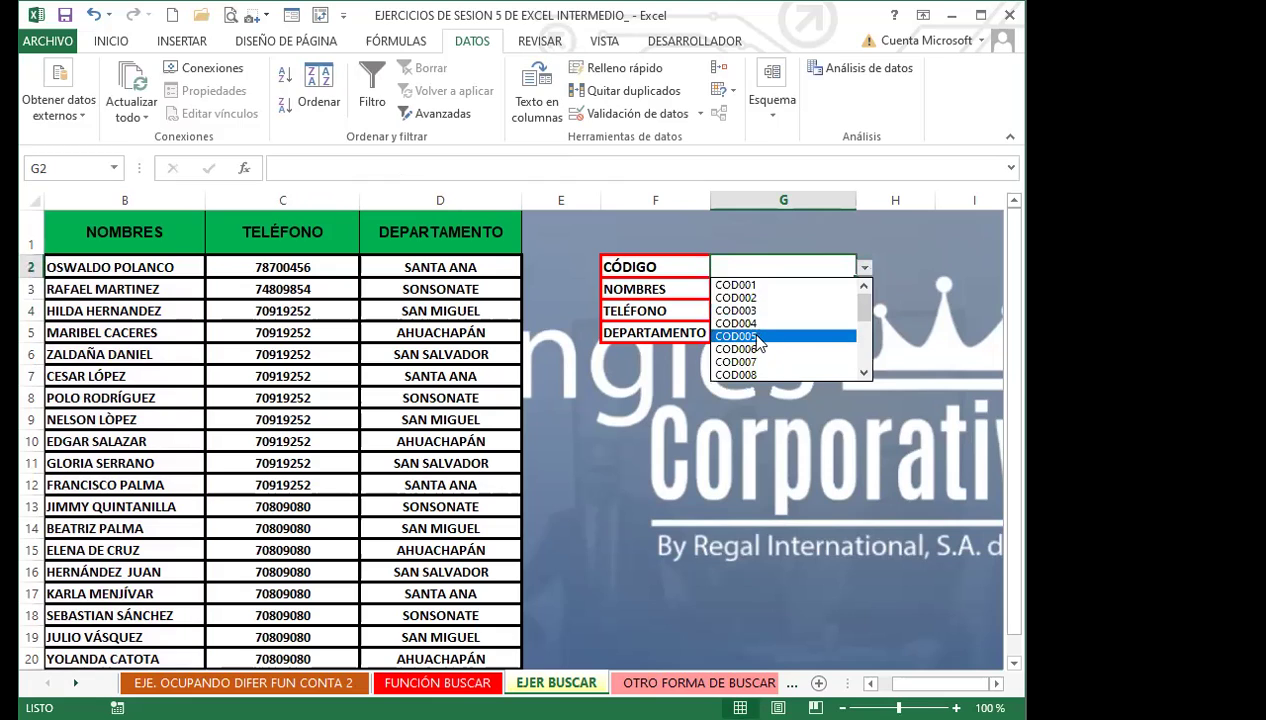
{"action": "left_click", "coordinate": [760, 325]}
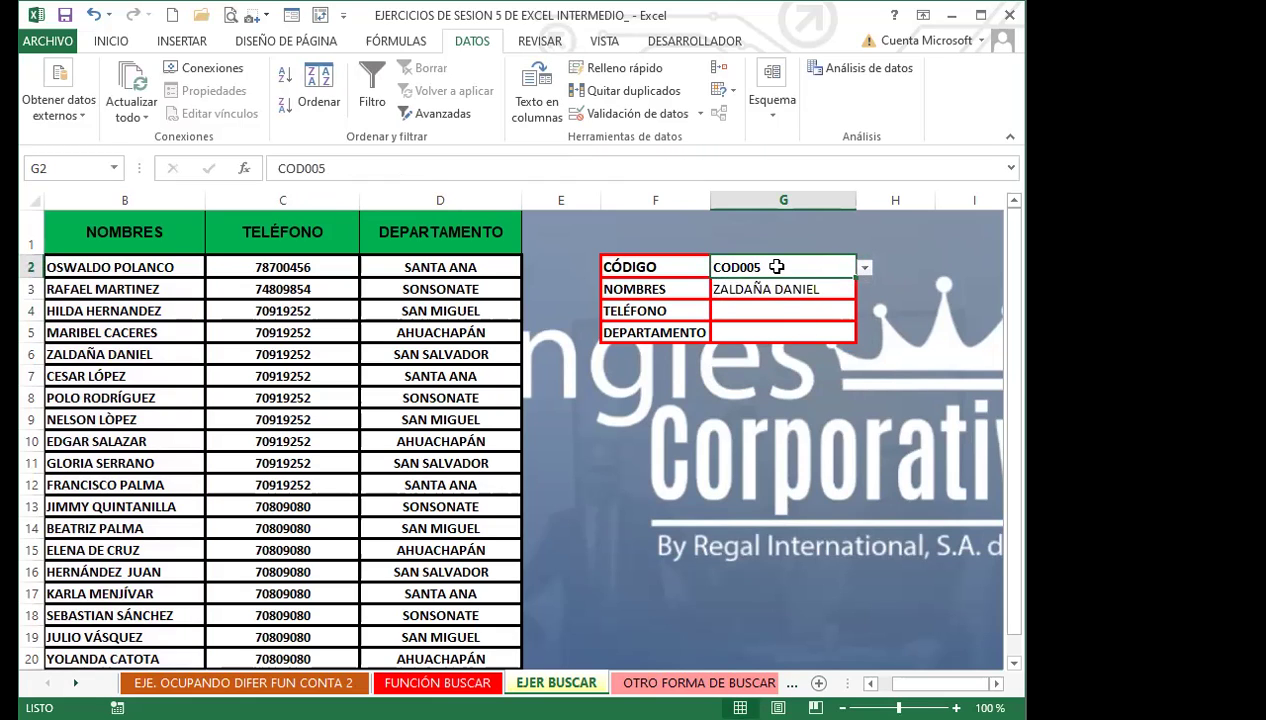
{"action": "key", "text": "Delete"}
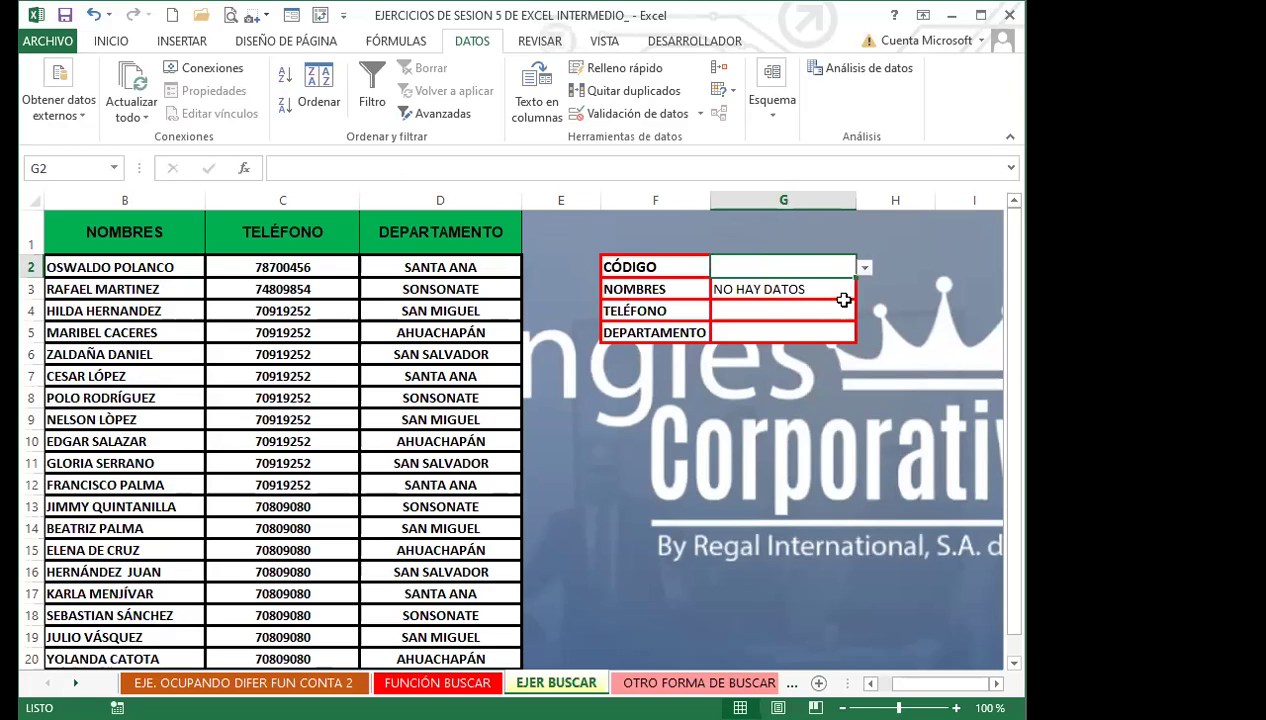
{"action": "left_click", "coordinate": [790, 309]}
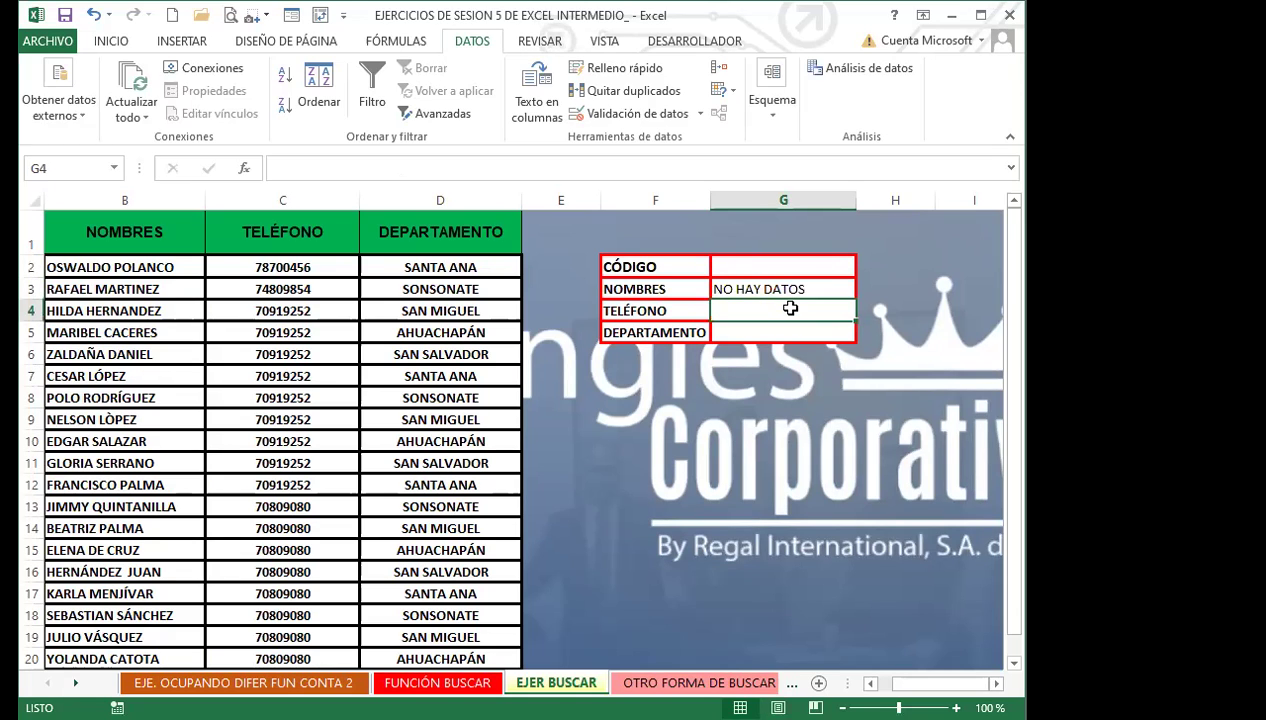
{"action": "type", "text": "="}
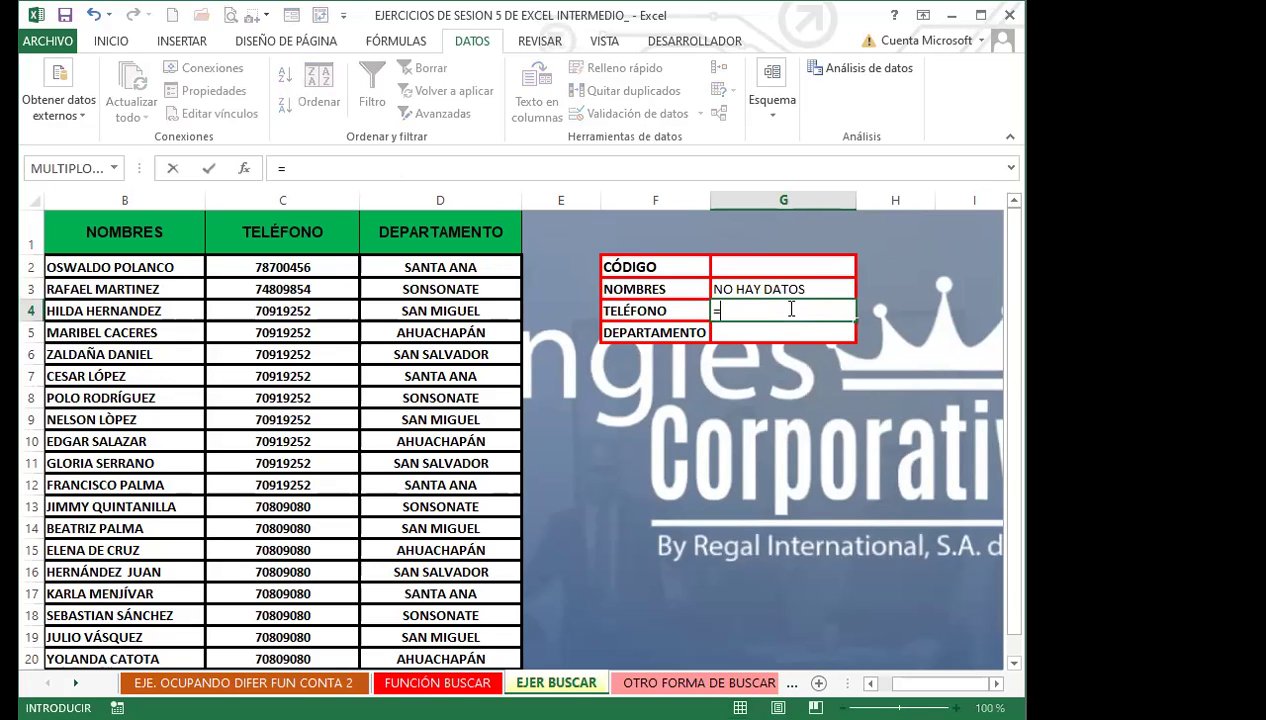
{"action": "type", "text": "BUSCAR("}
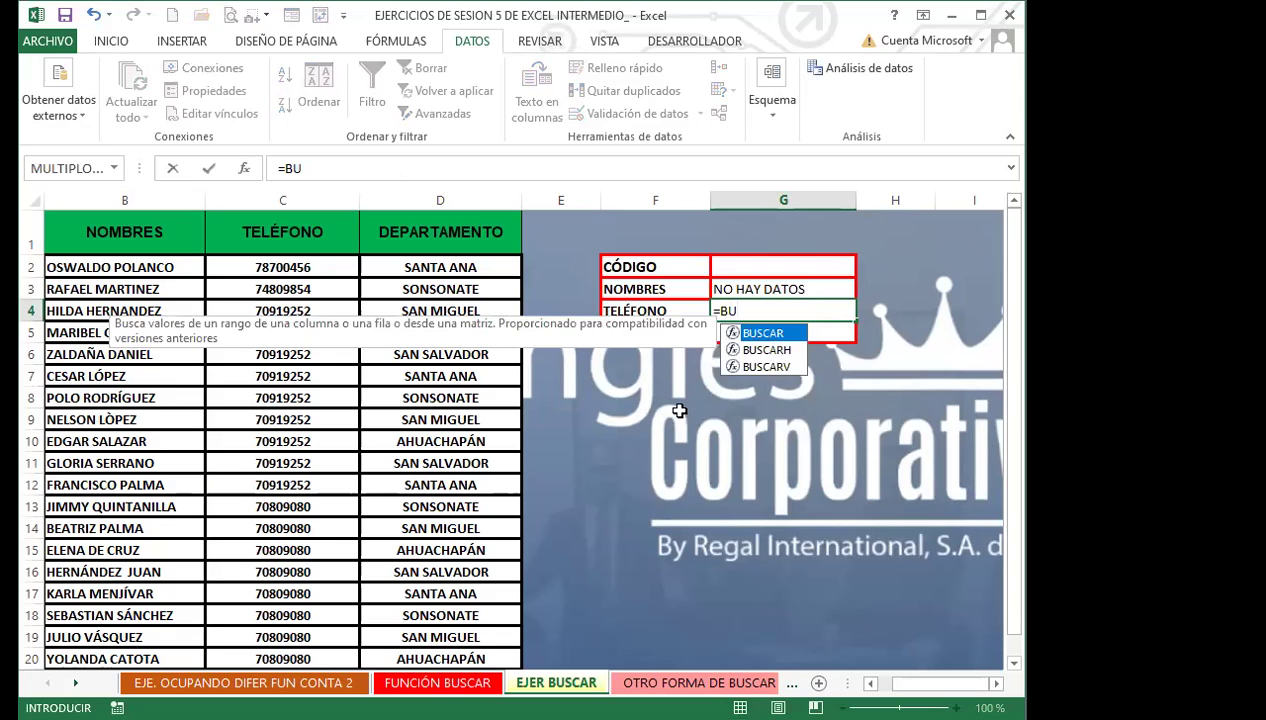
{"action": "key", "text": "Tab"}
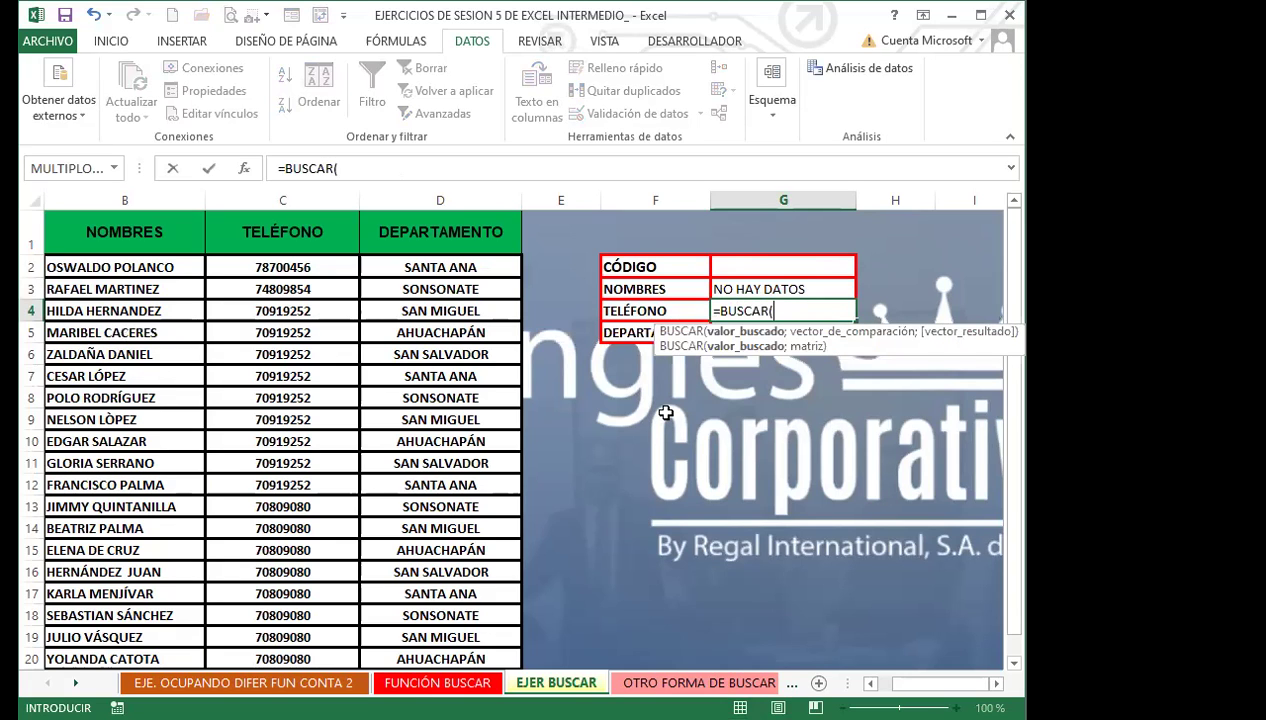
{"action": "key", "text": "BackSpace"}
{"action": "key", "text": "BackSpace"}
{"action": "key", "text": "BackSpace"}
{"action": "key", "text": "BackSpace"}
{"action": "key", "text": "BackSpace"}
{"action": "key", "text": "BackSpace"}
{"action": "key", "text": "BackSpace"}
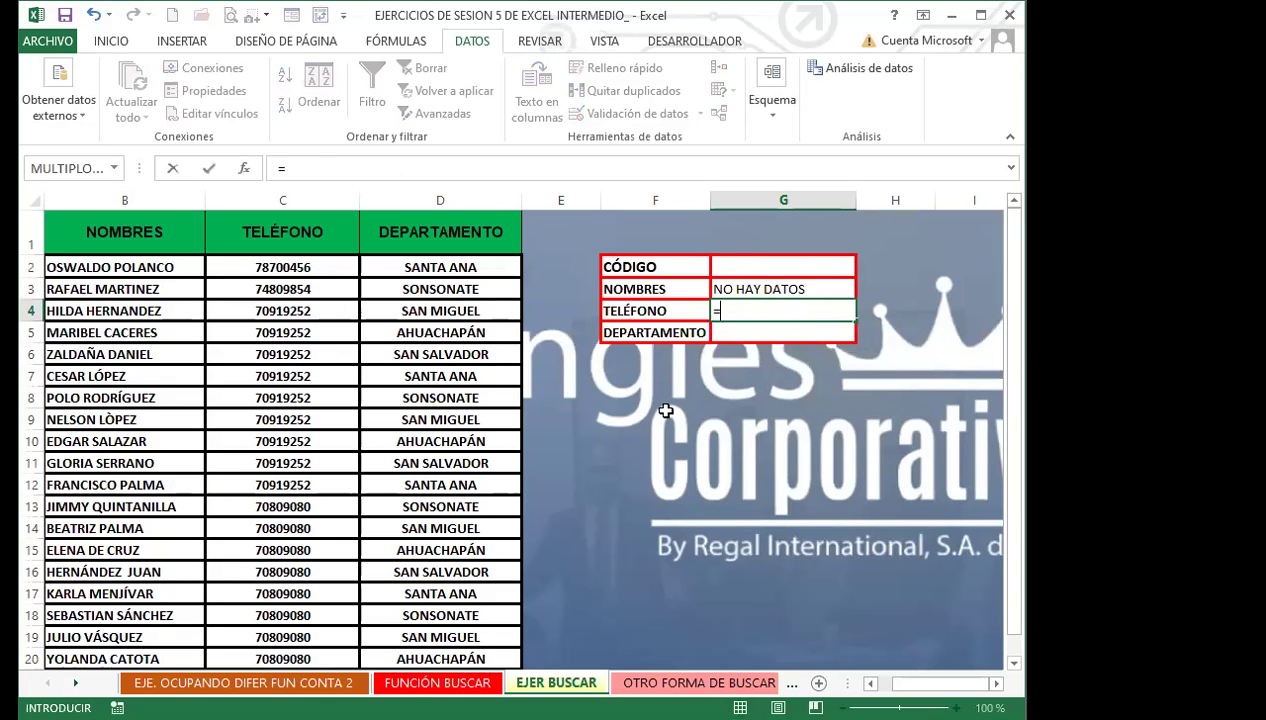
Step: In TELÉFONO cell G4, nest BUSCAR inside SI.ERROR with G2 as lookup value and A2:A21 as comparison vector
{"action": "type", "text": "SI"}
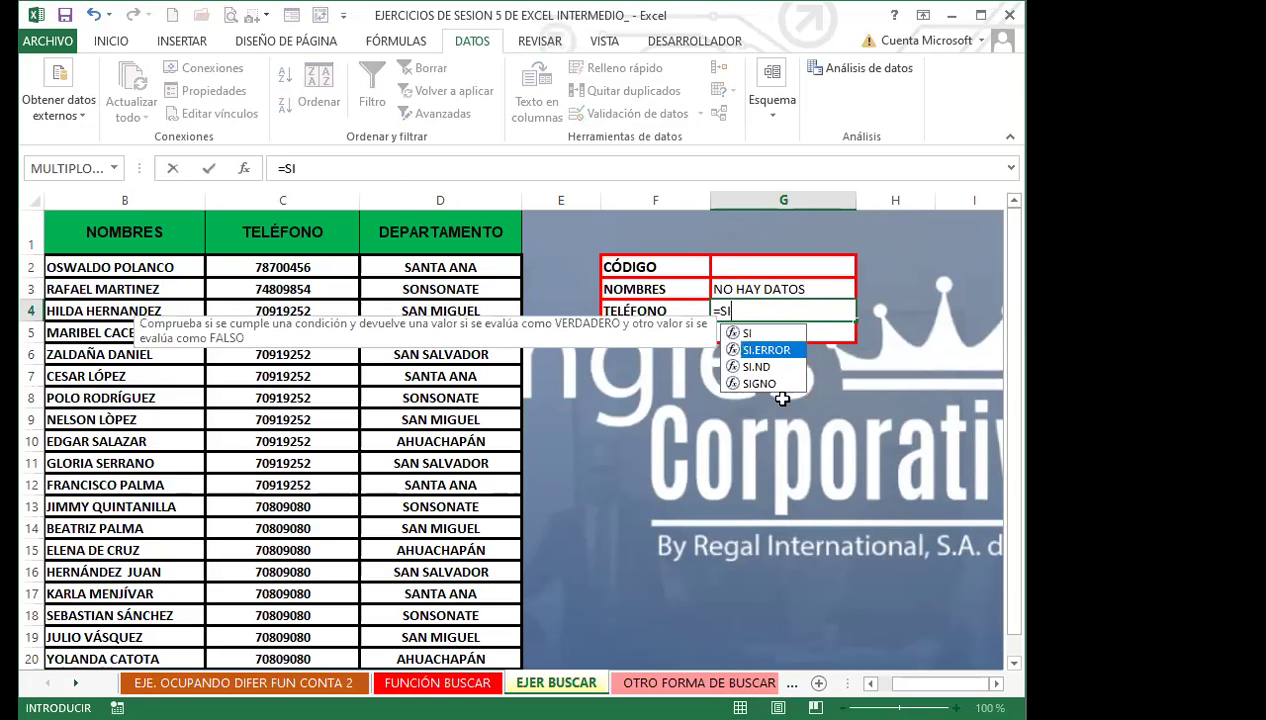
{"action": "key", "text": "Tab"}
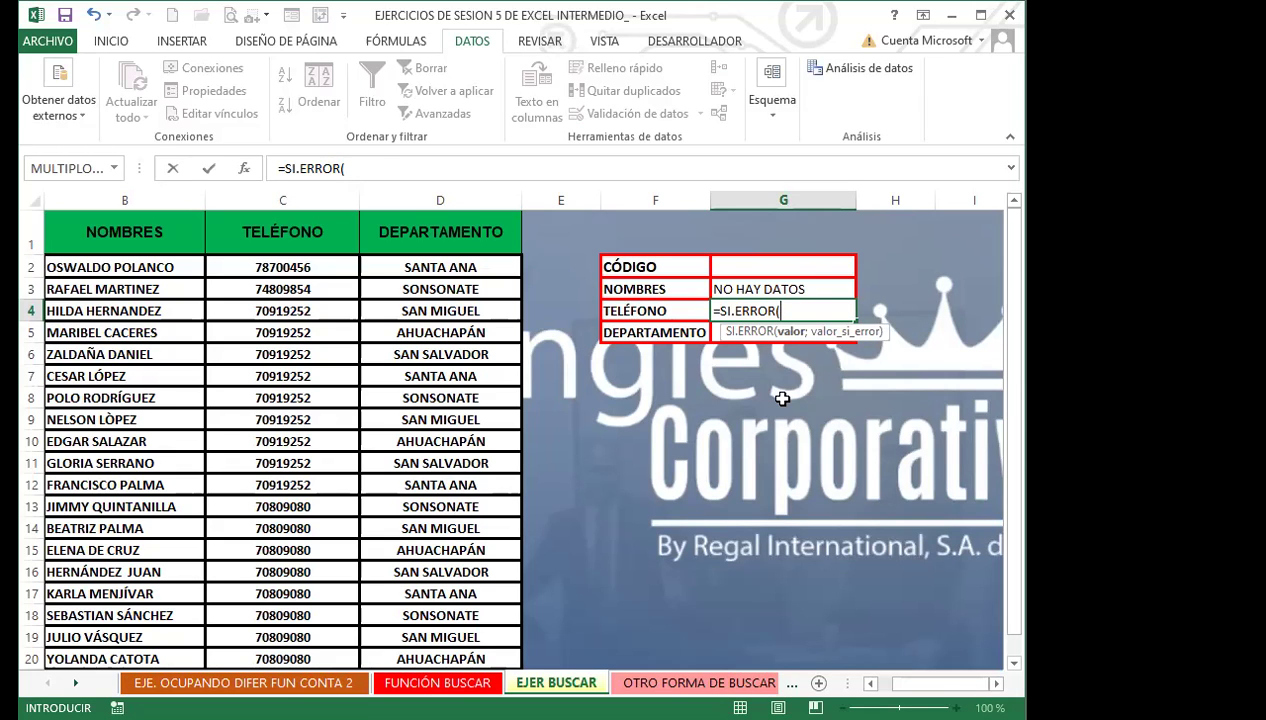
{"action": "type", "text": "BU"}
{"action": "key", "text": "Tab"}
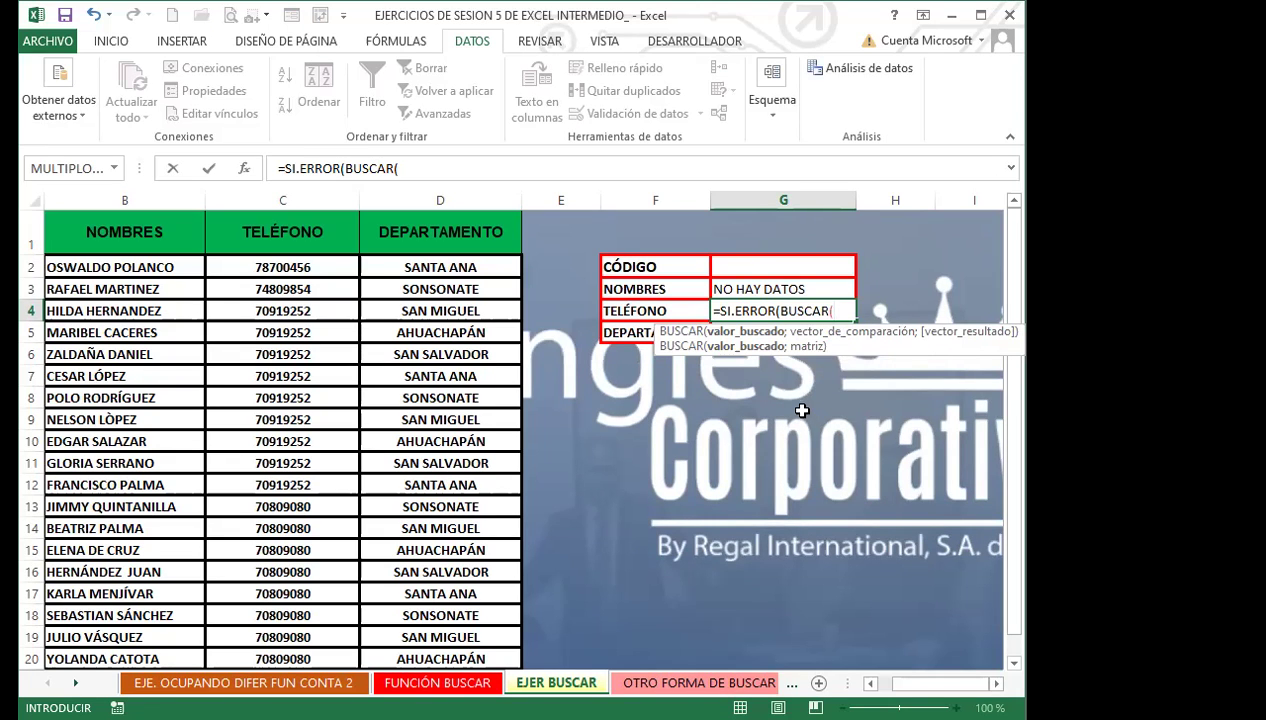
{"action": "left_click", "coordinate": [766, 264]}
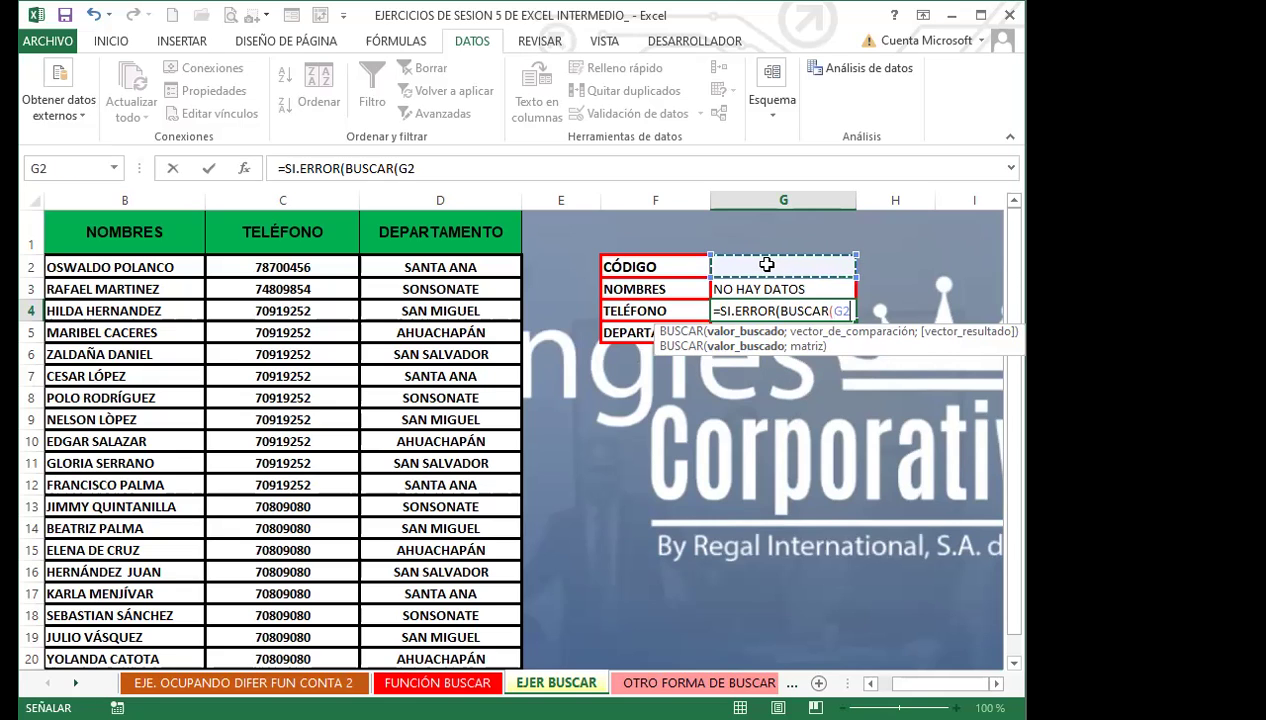
{"action": "type", "text": ";"}
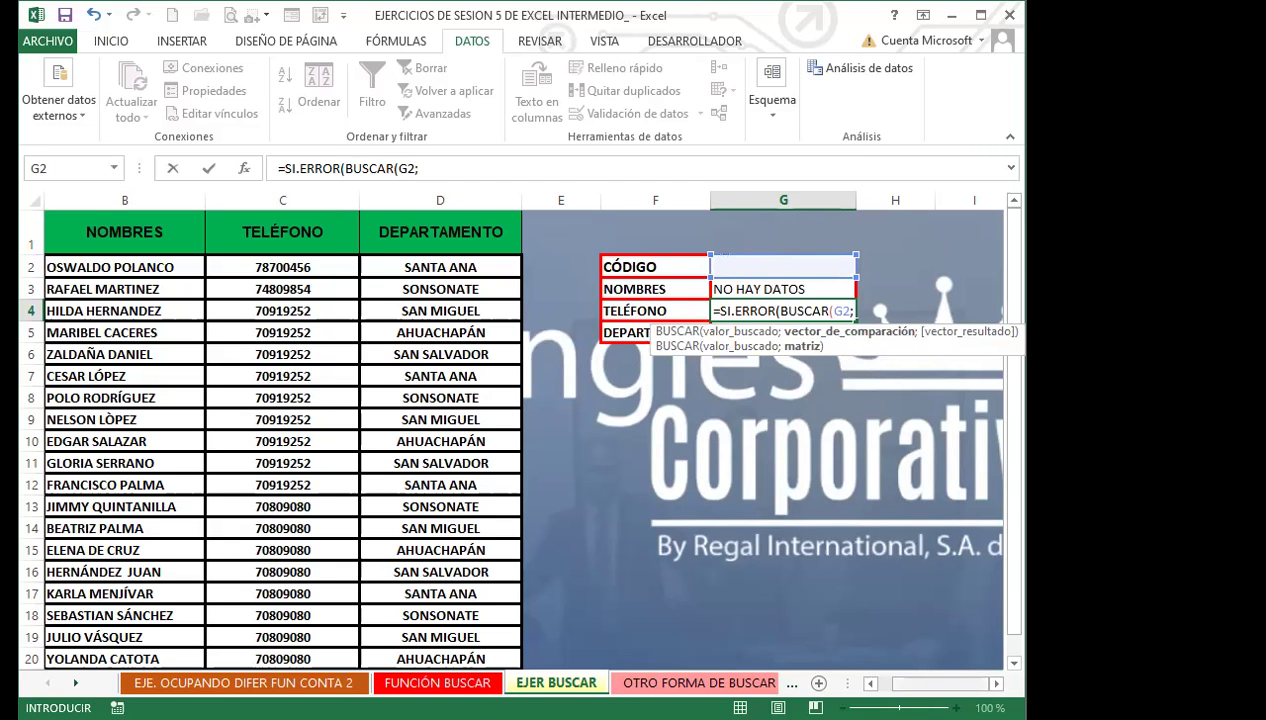
{"action": "scroll", "coordinate": [291, 519], "scroll_direction": "left", "scroll_amount": 1}
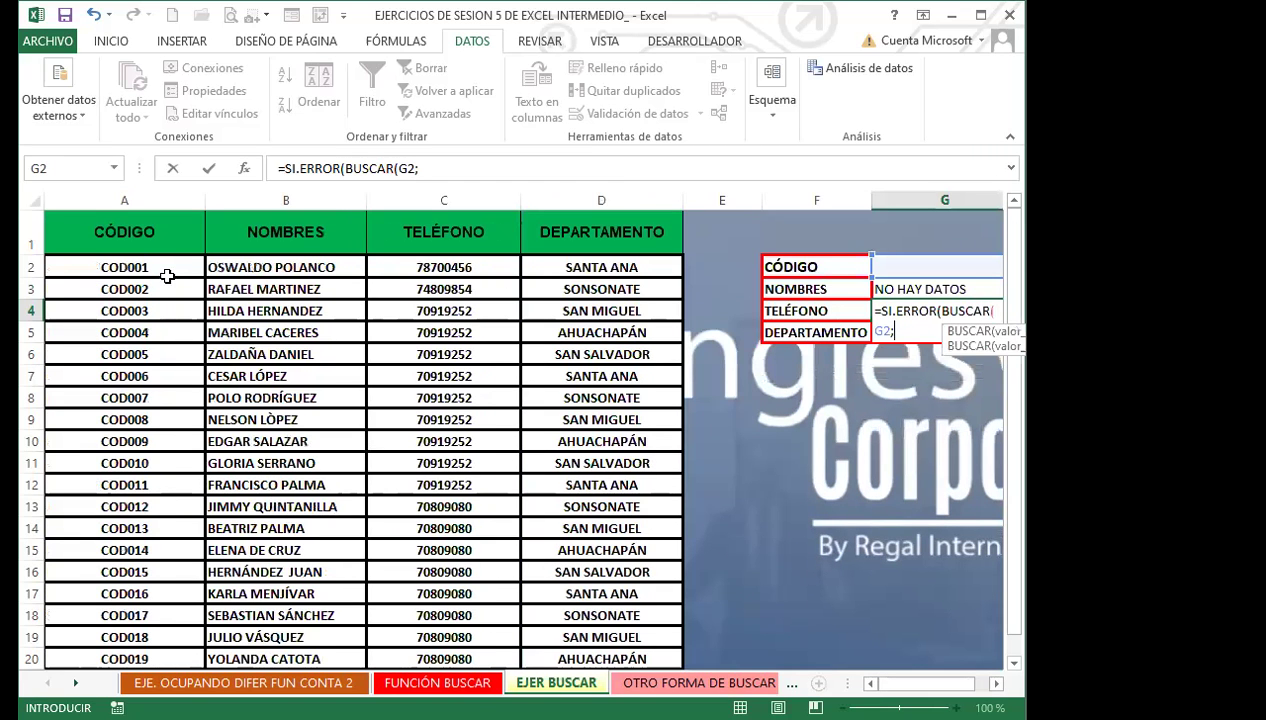
{"action": "left_click", "coordinate": [168, 266]}
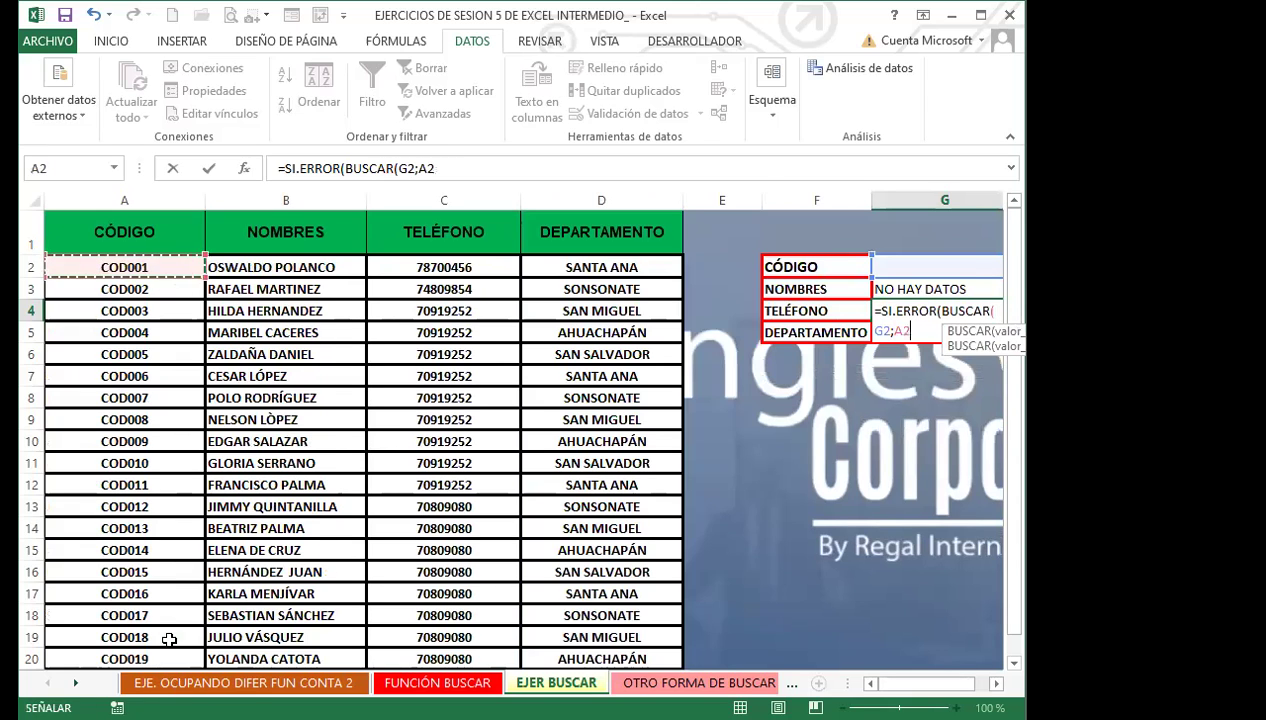
{"action": "left_click_drag", "start_coordinate": [169, 639], "coordinate": [169, 637]}
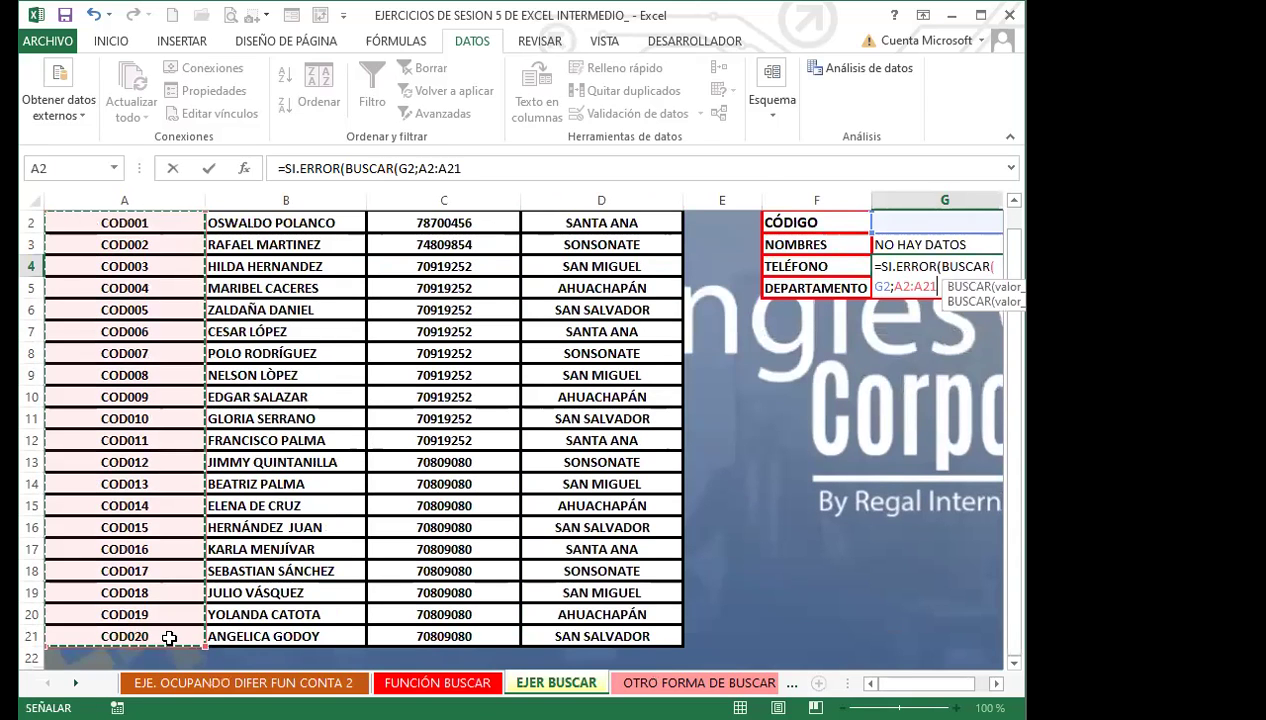
{"action": "type", "text": ";"}
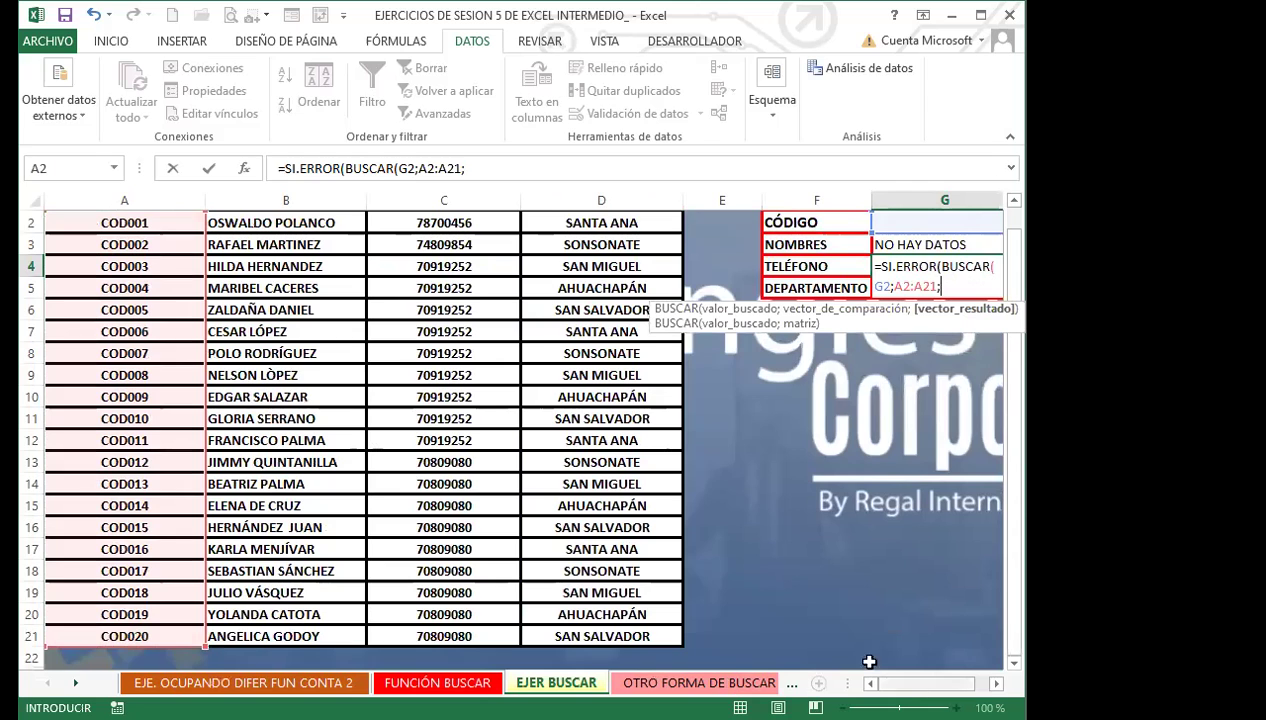
Step: Complete G4's formula with C2:C21 as BUSCAR's result vector and "NO HAY DATOS" as the SI.ERROR value
{"action": "left_click_drag", "start_coordinate": [1012, 584], "coordinate": [1004, 536]}
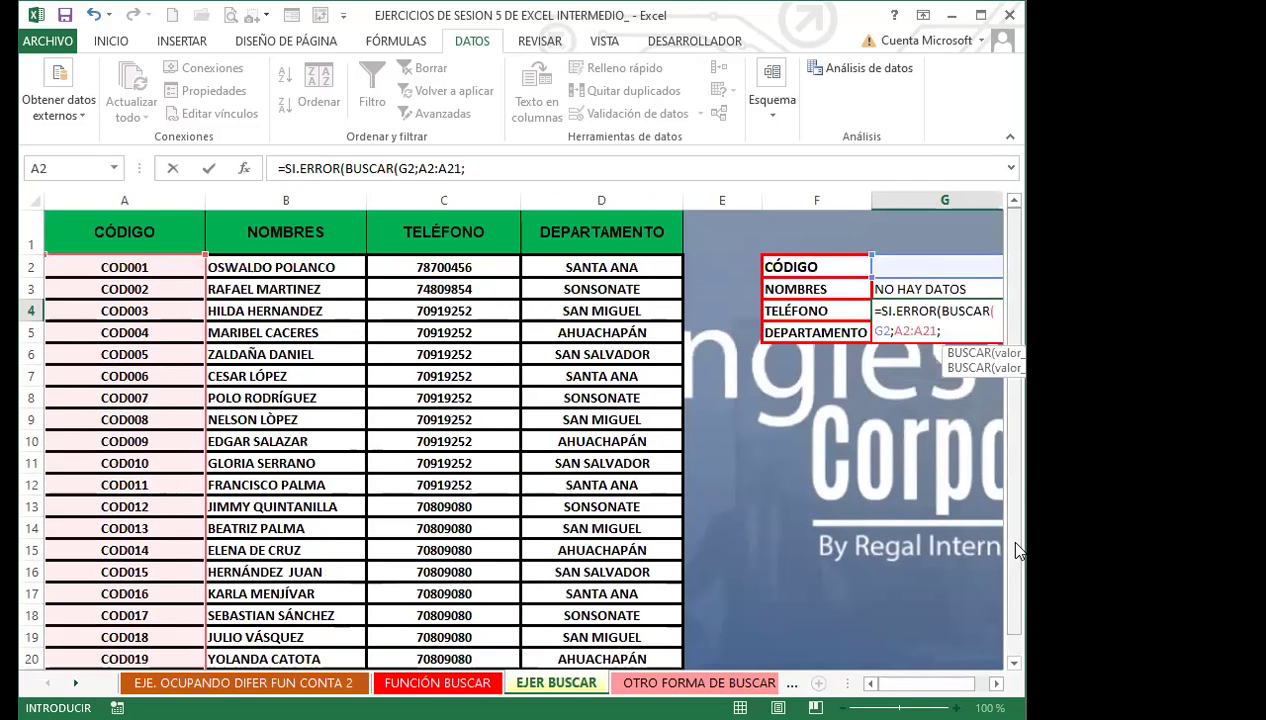
{"action": "left_click", "coordinate": [470, 267]}
{"action": "left_click_drag", "start_coordinate": [466, 347], "coordinate": [455, 636]}
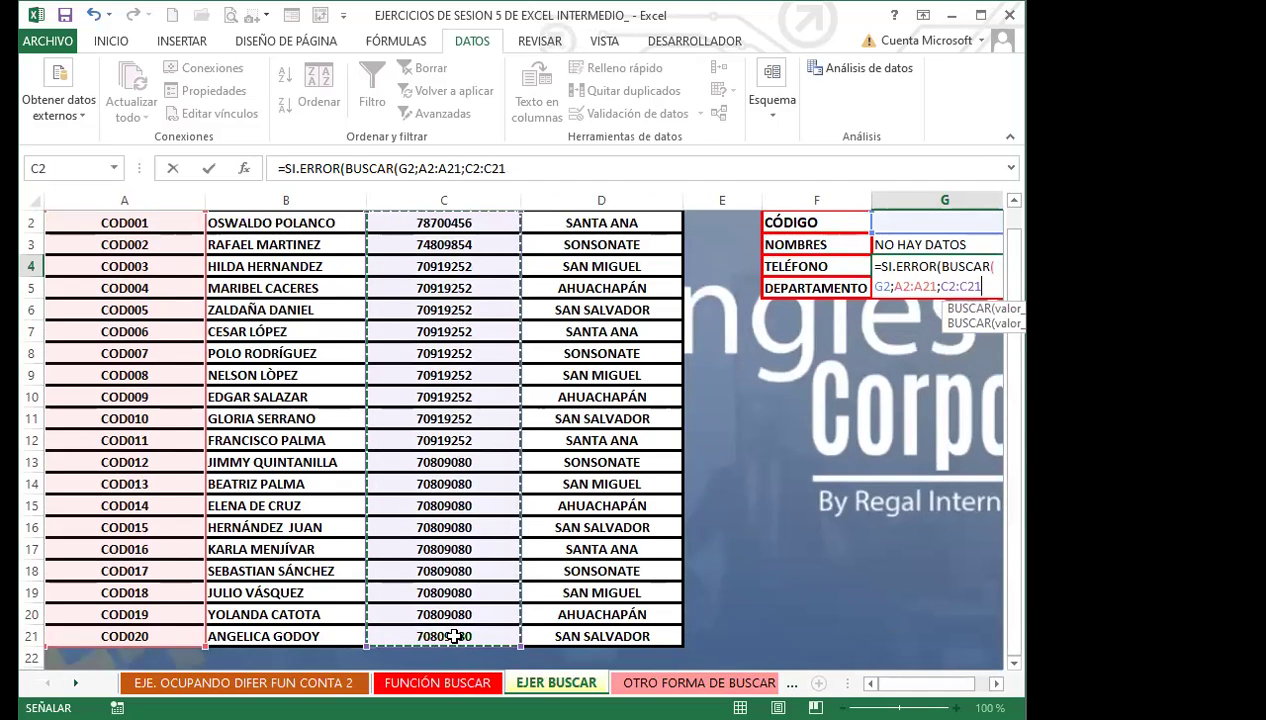
{"action": "type", "text": ")"}
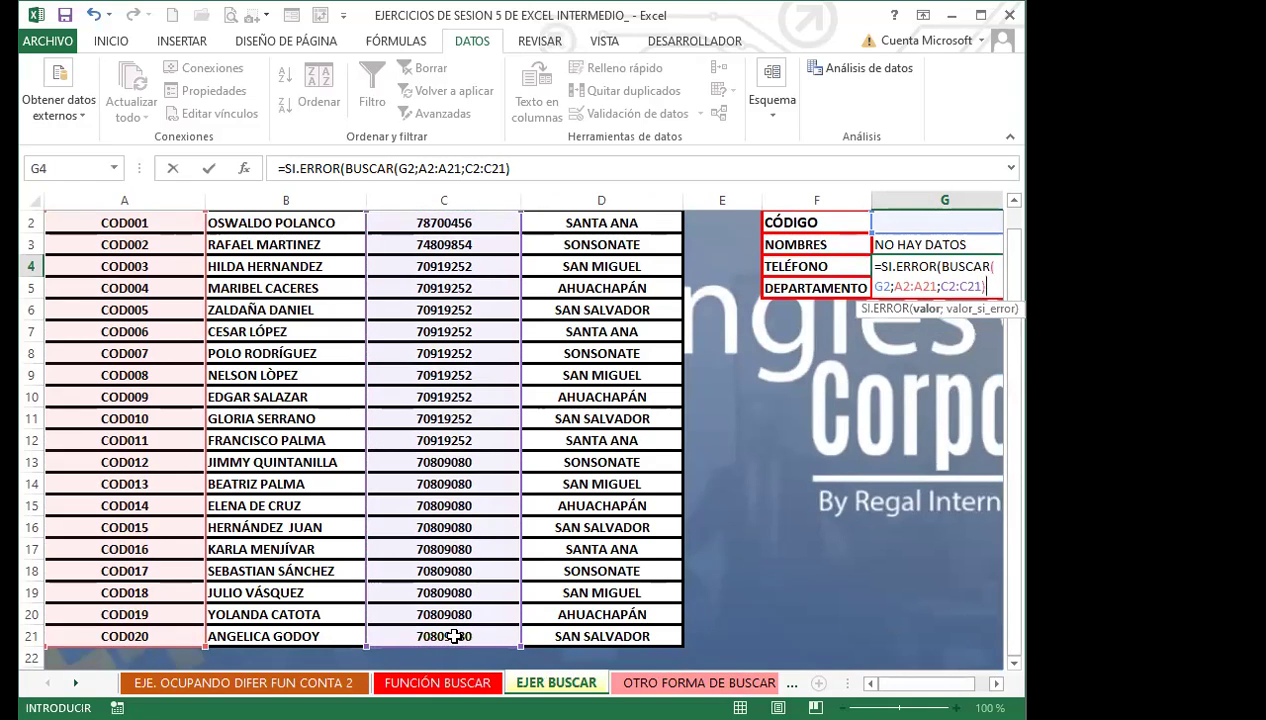
{"action": "type", "text": ";"}
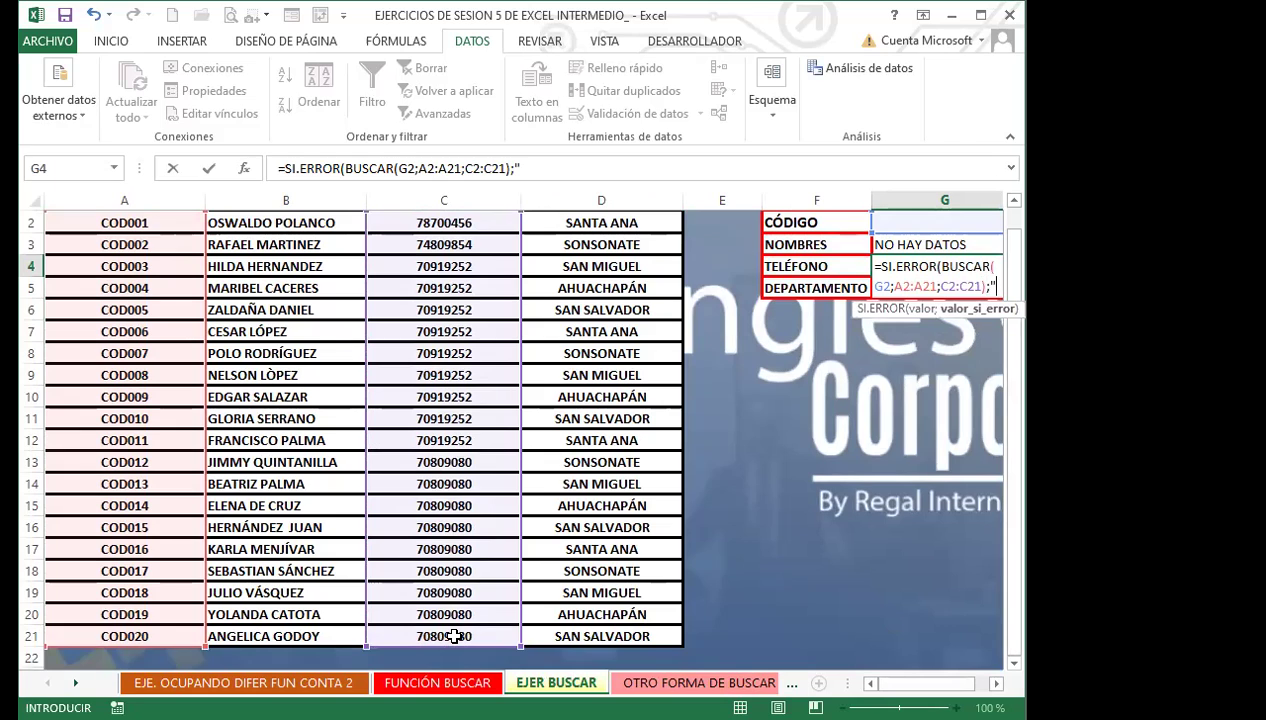
{"action": "type", "text": "\"NO HAY"}
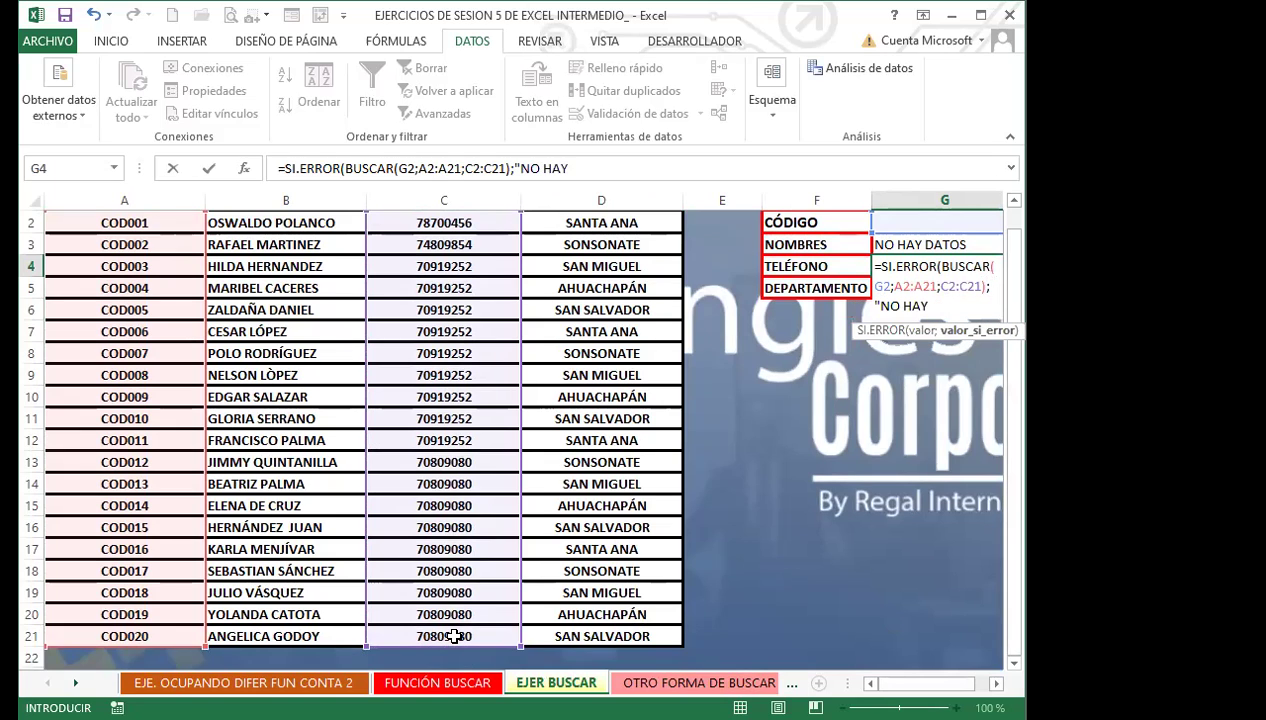
{"action": "type", "text": " DATOS"}
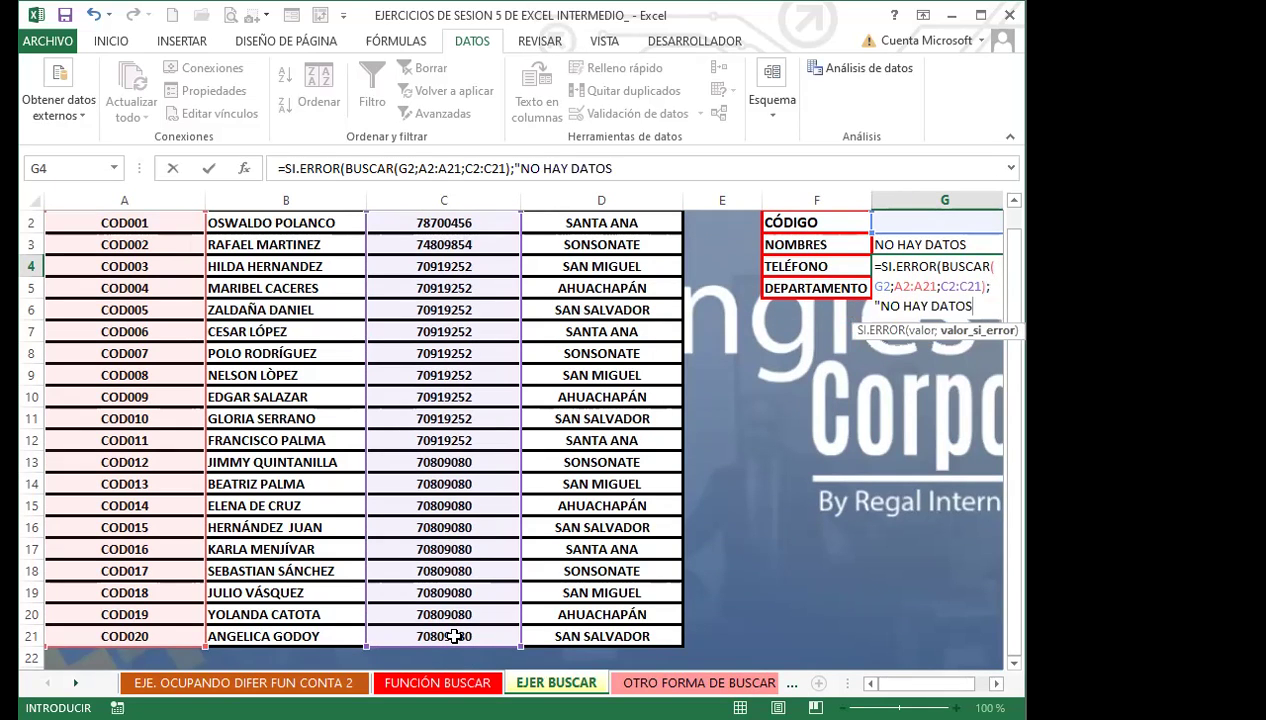
{"action": "type", "text": "\")"}
{"action": "key", "text": "Return"}
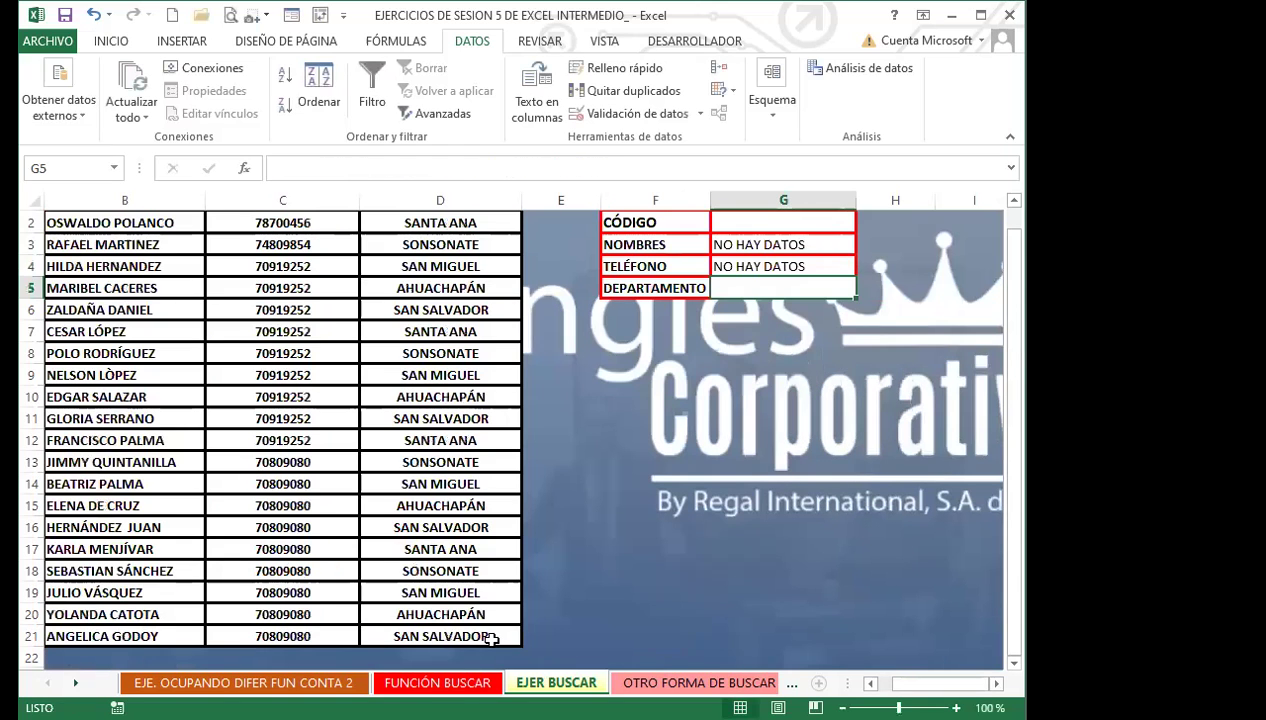
Step: Test the name and phone lookups by choosing COD004 and COD010 from G2's drop-down list
{"action": "scroll", "coordinate": [941, 314], "scroll_direction": "up", "scroll_amount": 1}
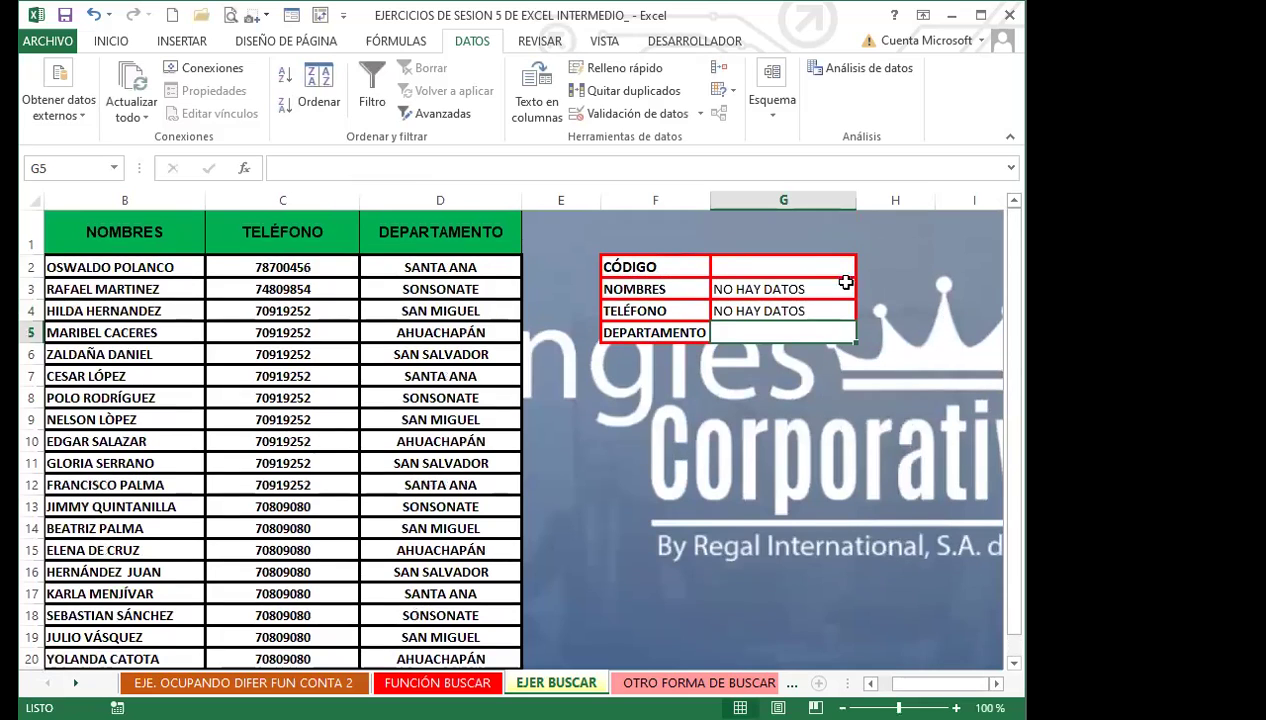
{"action": "left_click", "coordinate": [838, 266]}
{"action": "left_click", "coordinate": [865, 268]}
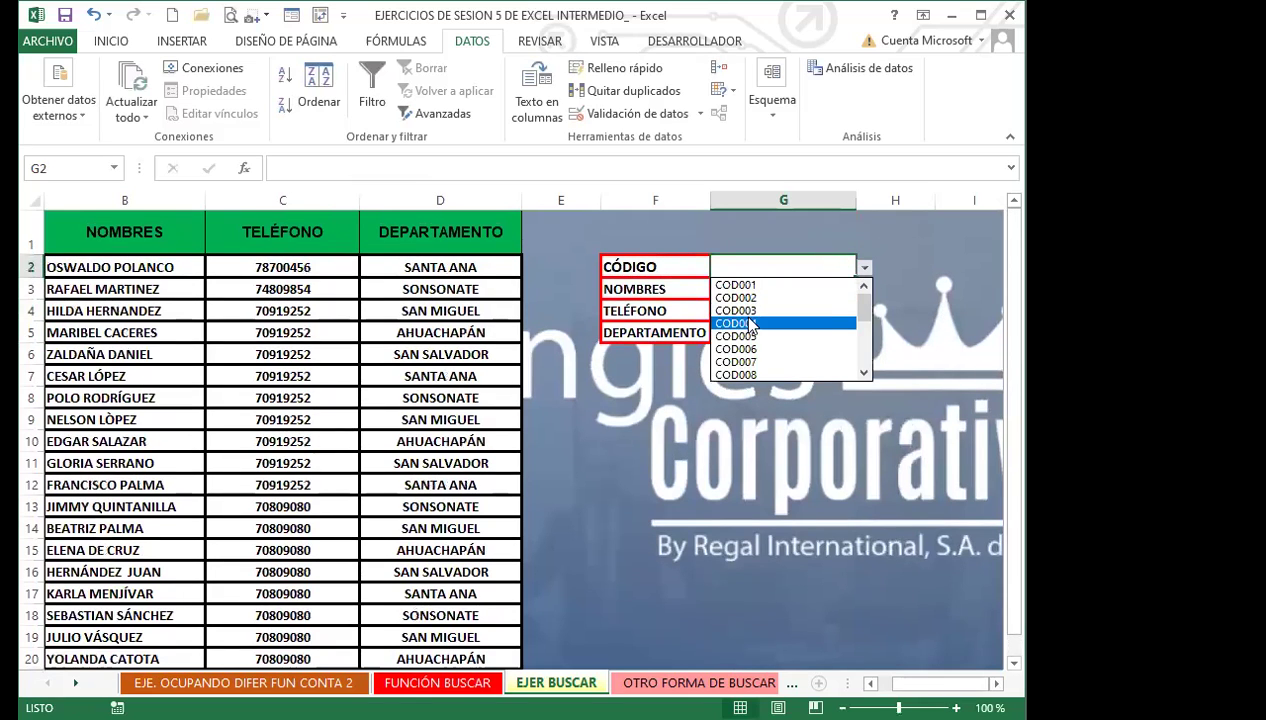
{"action": "left_click", "coordinate": [755, 322]}
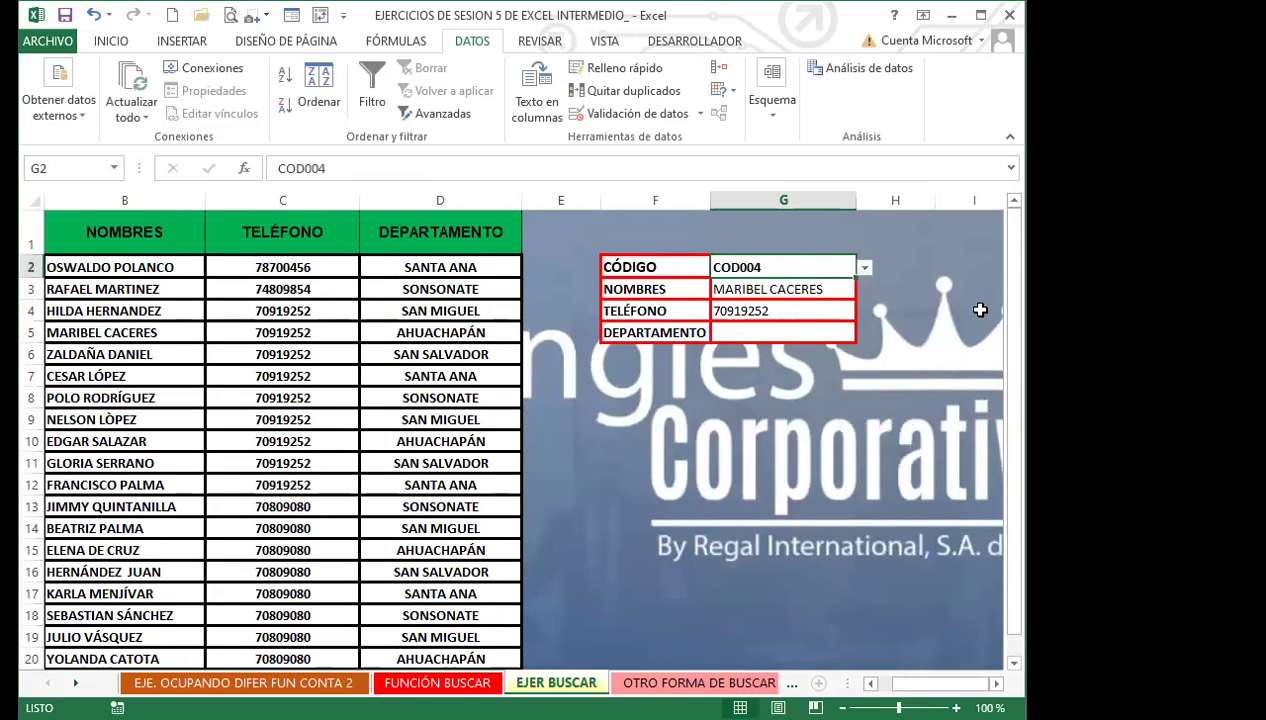
{"action": "left_click", "coordinate": [864, 267]}
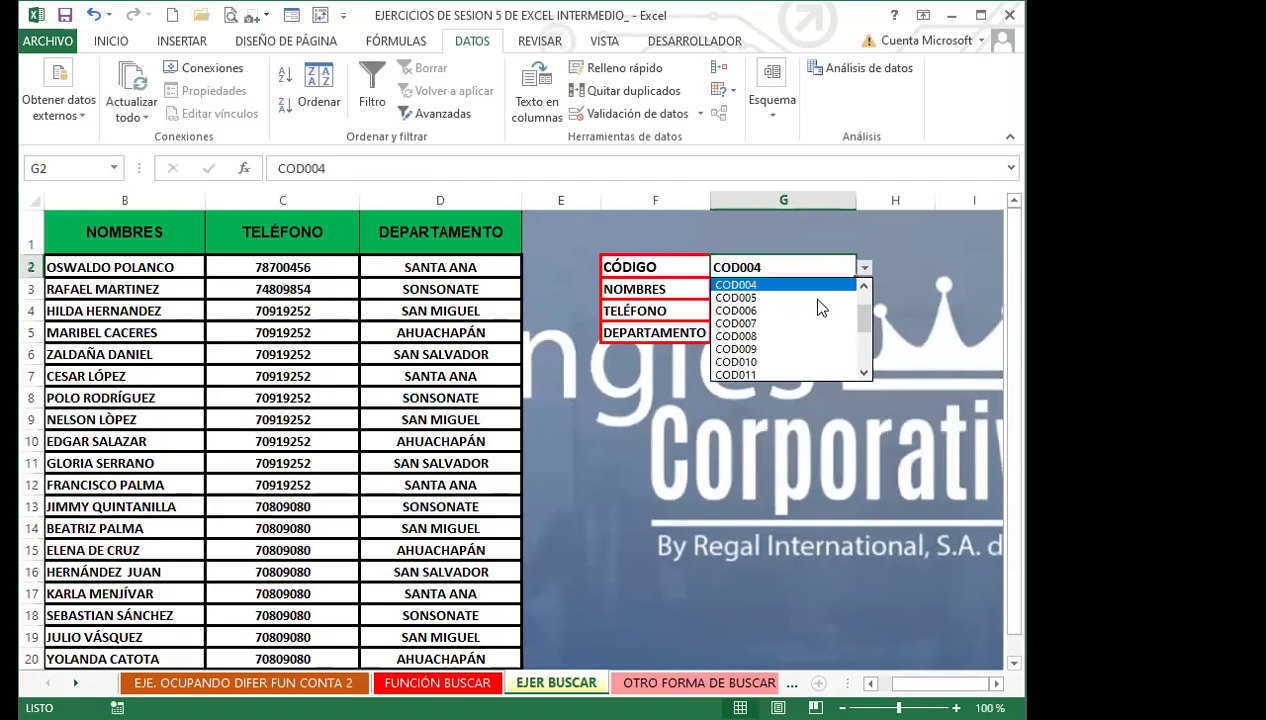
{"action": "left_click", "coordinate": [741, 362]}
Step: In DEPARTAMENTO cell G5, nest BUSCAR inside SI.ERROR with G2 as lookup value and A2:A21 as comparison vector
{"action": "left_click", "coordinate": [758, 332]}
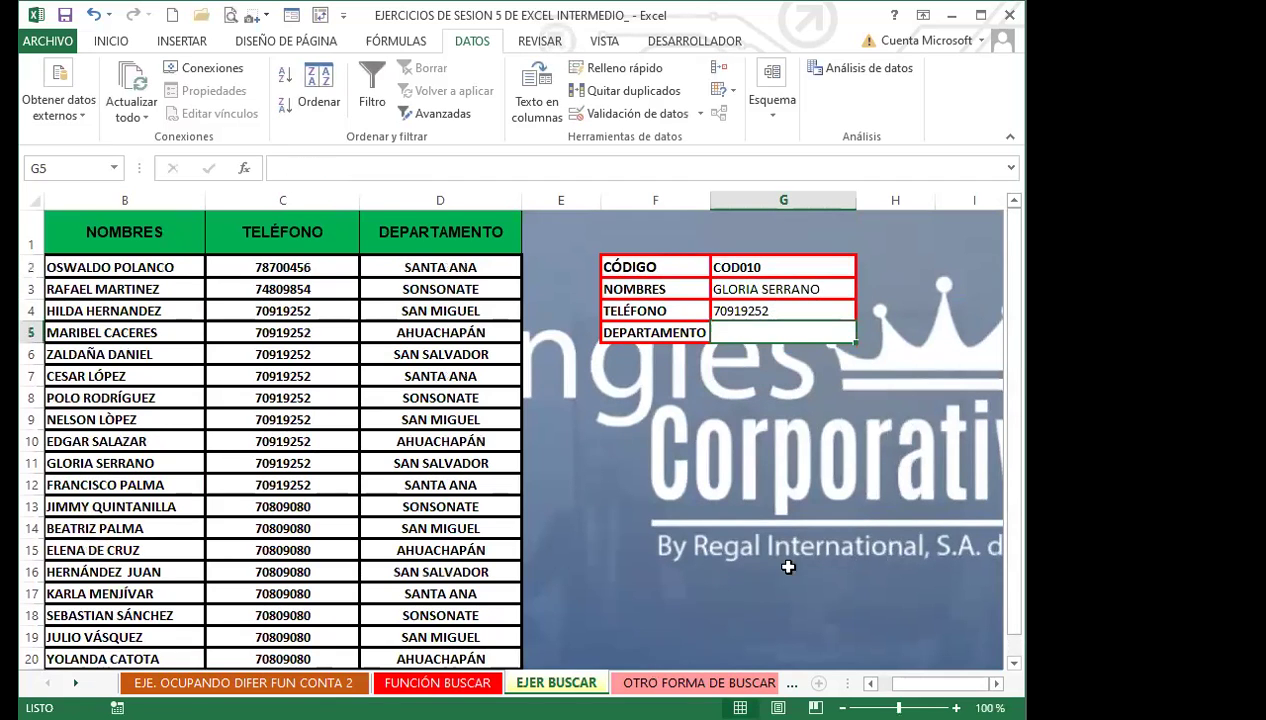
{"action": "type", "text": "="}
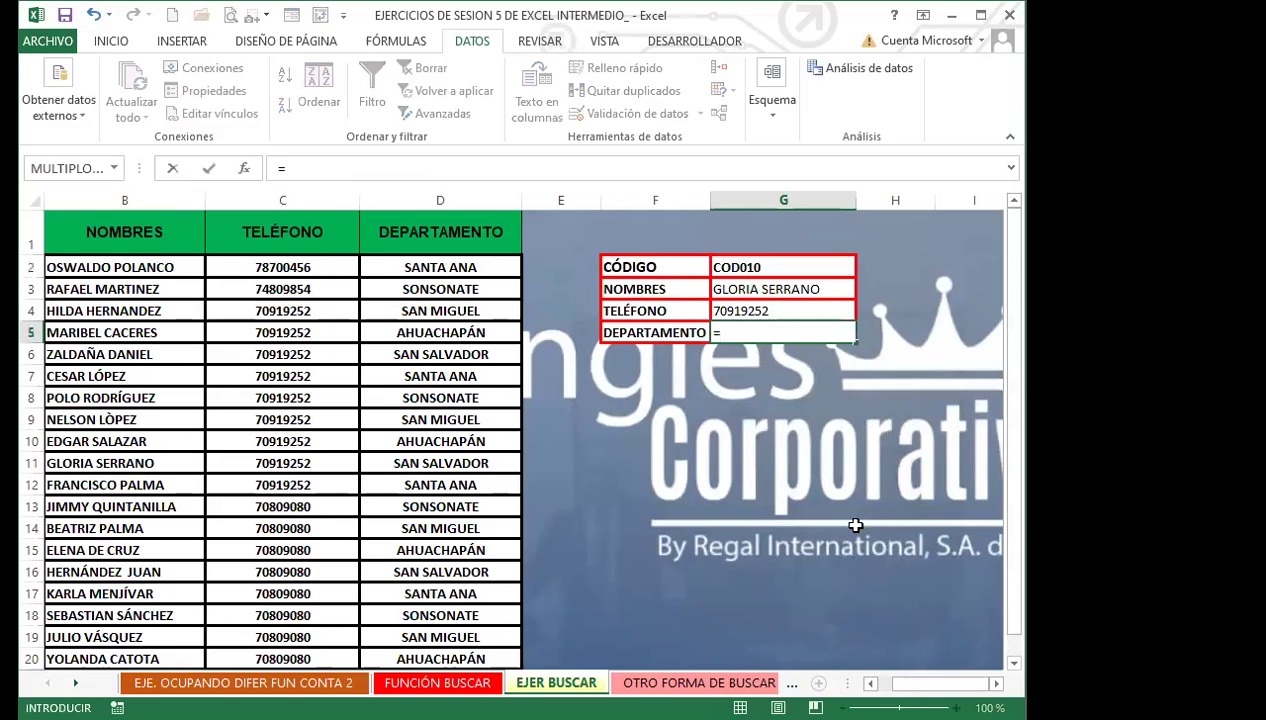
{"action": "type", "text": "SI"}
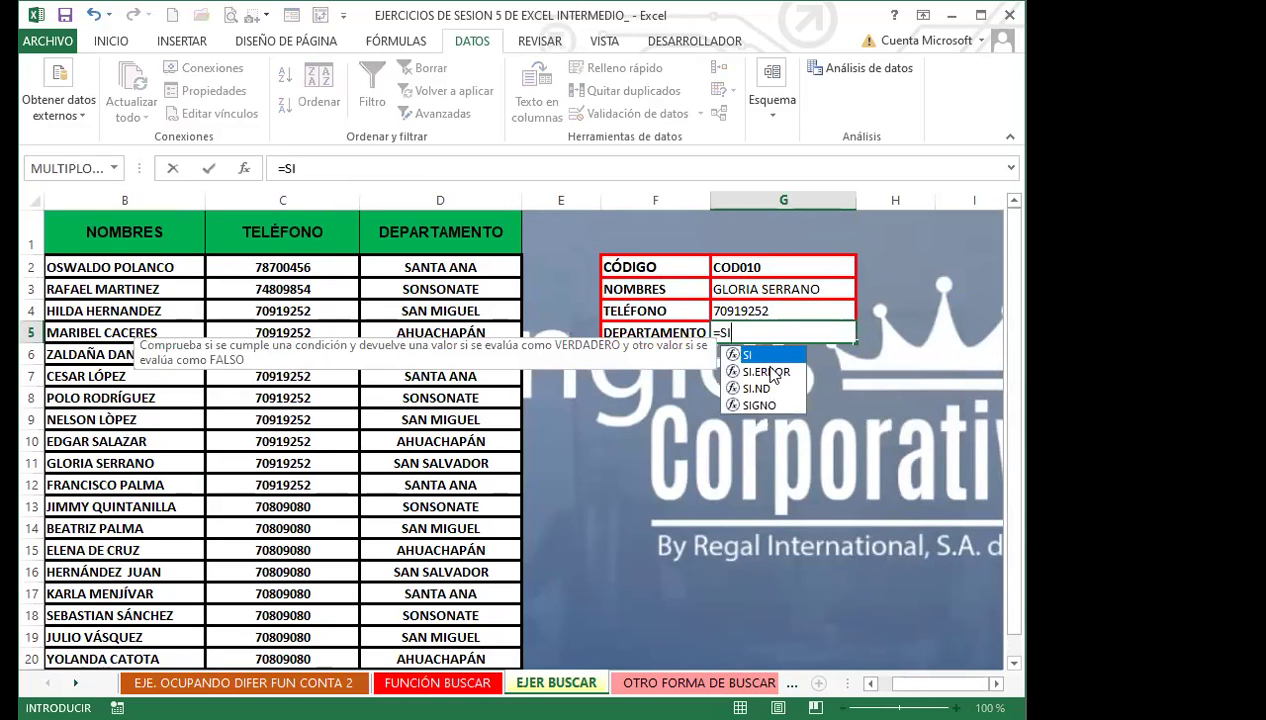
{"action": "double_click", "coordinate": [766, 371]}
{"action": "type", "text": "B"}
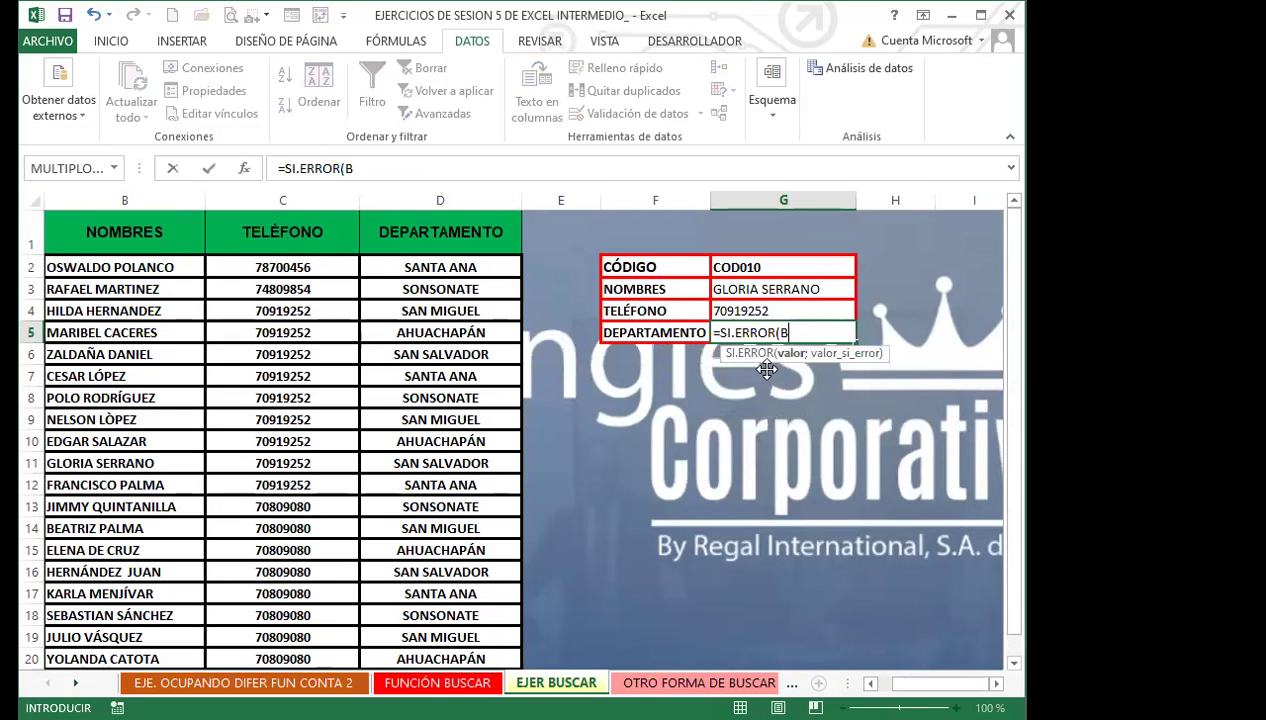
{"action": "type", "text": "US"}
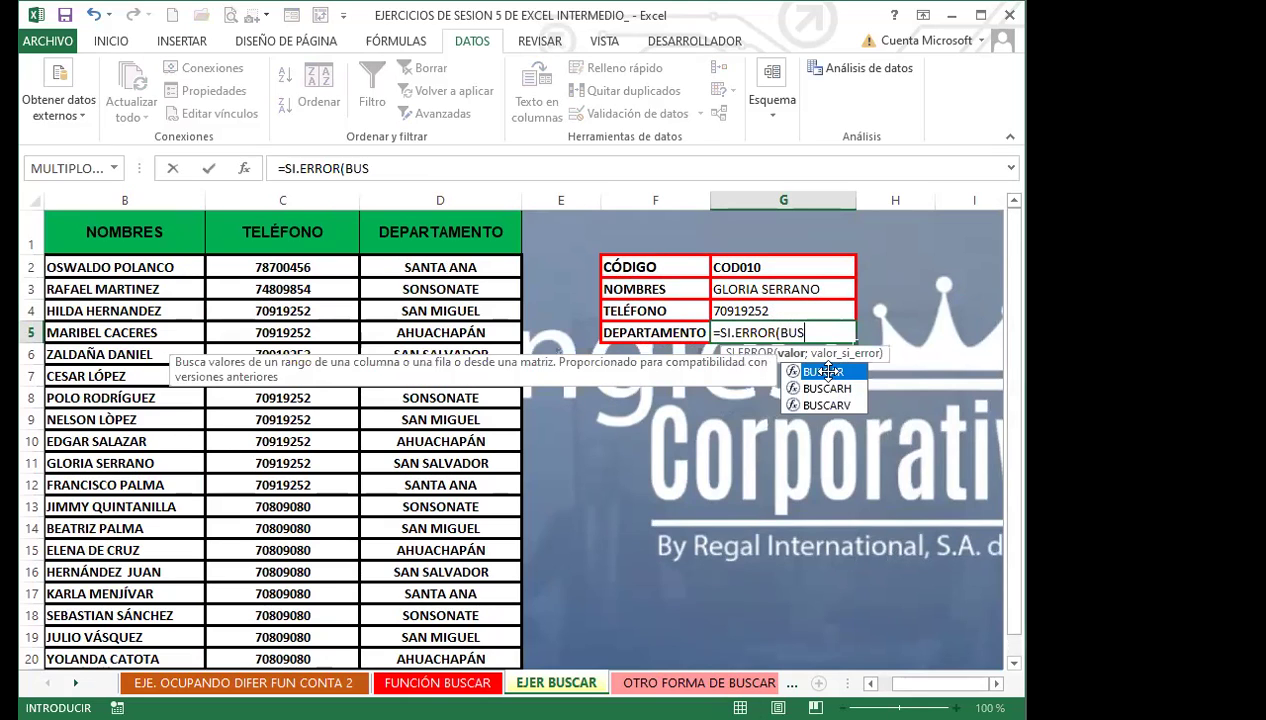
{"action": "double_click", "coordinate": [820, 367]}
{"action": "left_click", "coordinate": [757, 267]}
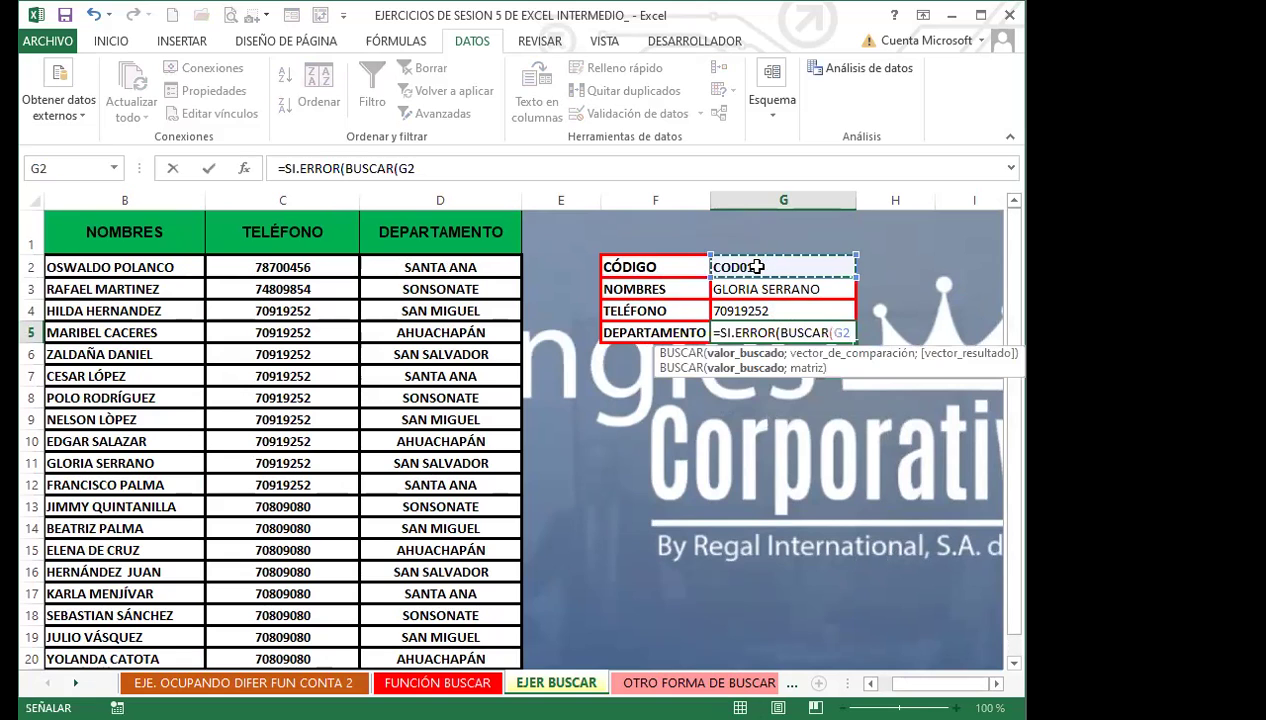
{"action": "type", "text": ";"}
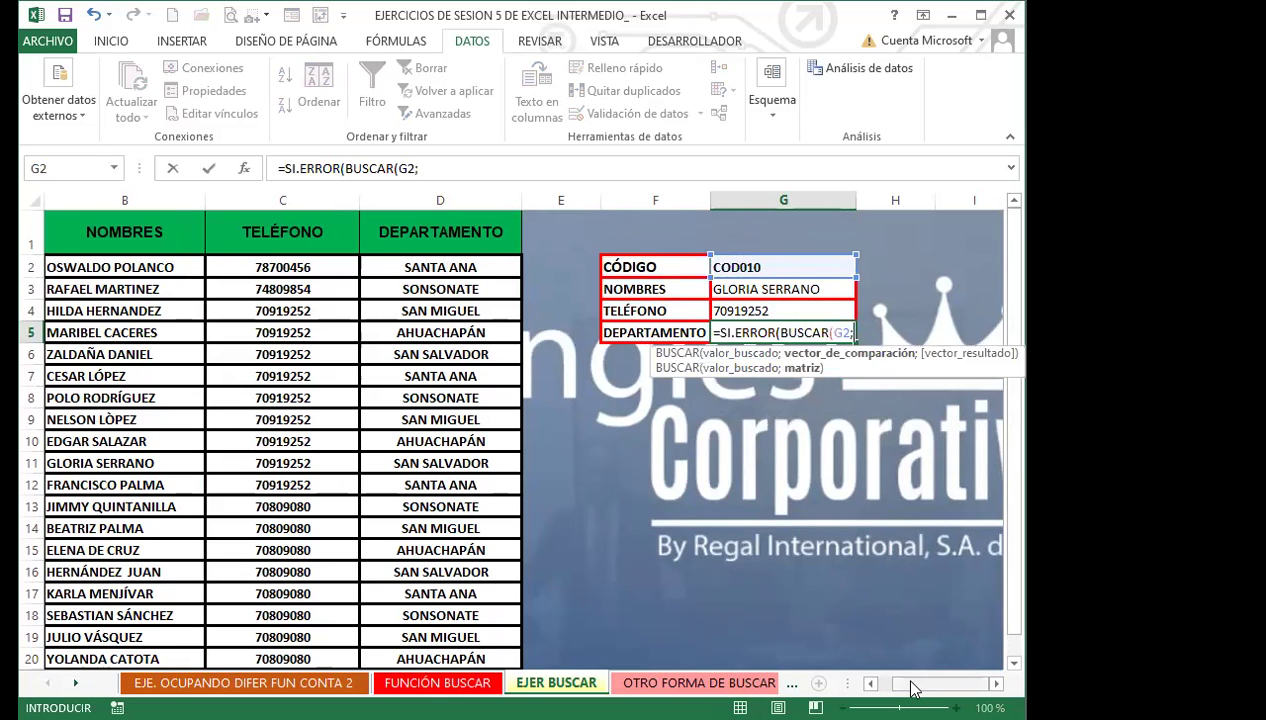
{"action": "scroll", "coordinate": [175, 272], "scroll_direction": "left", "scroll_amount": 1}
{"action": "left_click", "coordinate": [175, 268]}
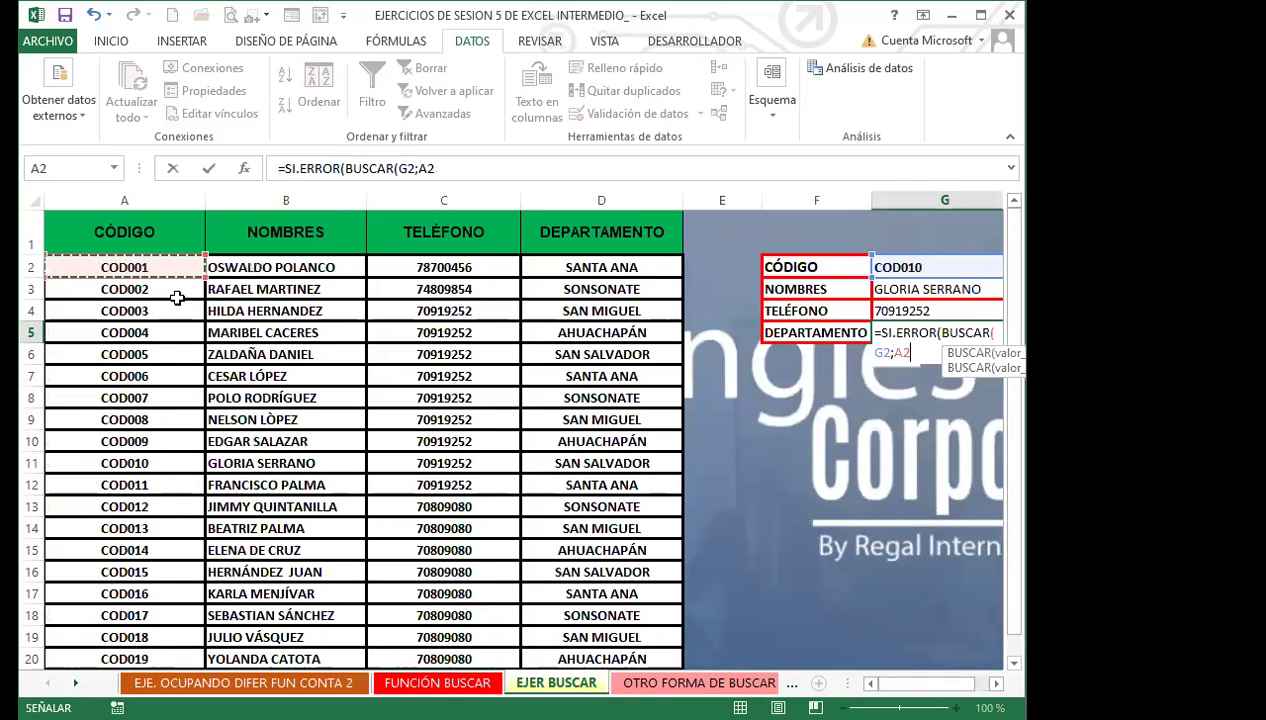
{"action": "left_click_drag", "start_coordinate": [175, 297], "coordinate": [178, 645]}
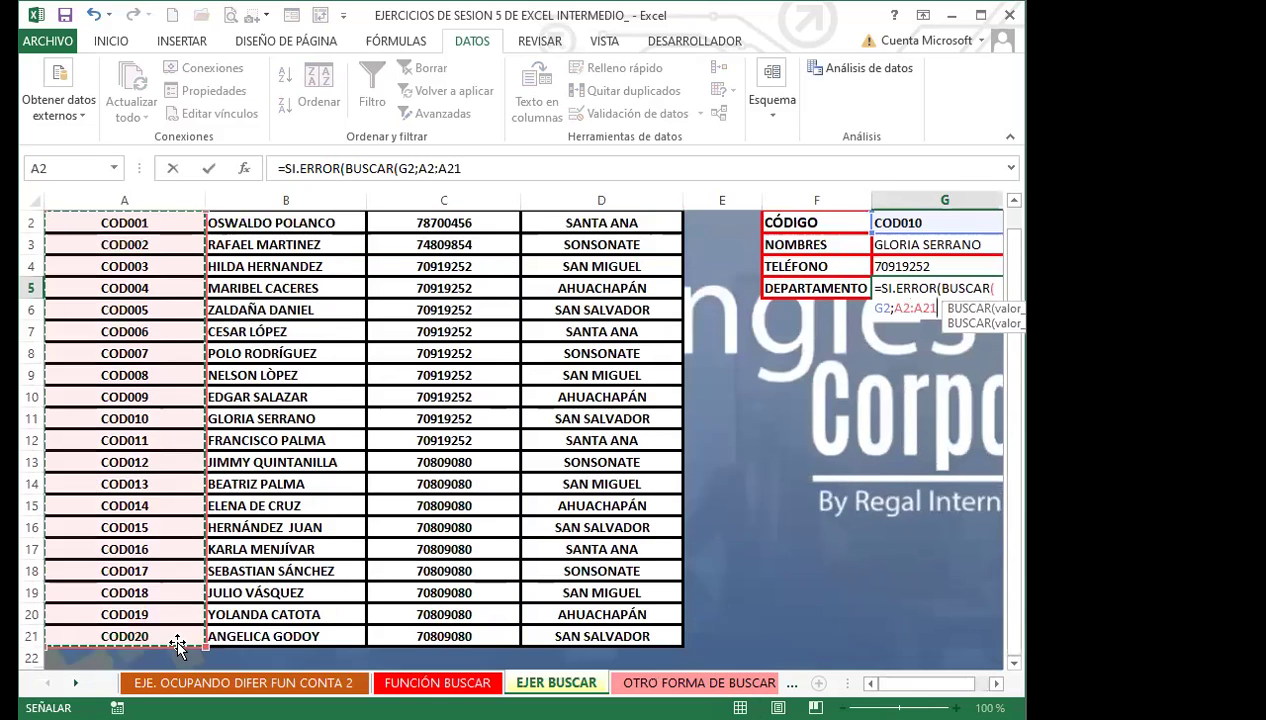
{"action": "type", "text": ";"}
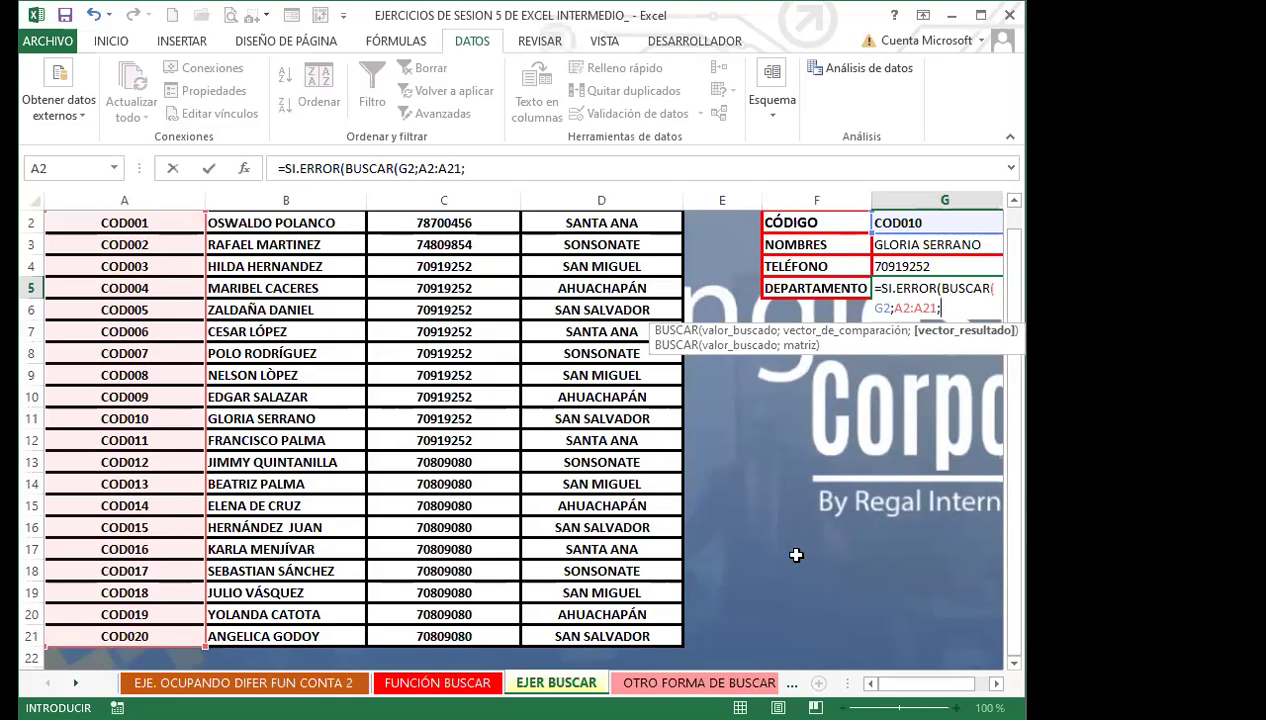
Step: Complete G5's formula with D2:D21 as BUSCAR's result vector and "NO HAY DATOS" as the SI.ERROR value
{"action": "scroll", "coordinate": [998, 442], "scroll_direction": "right", "scroll_amount": 1}
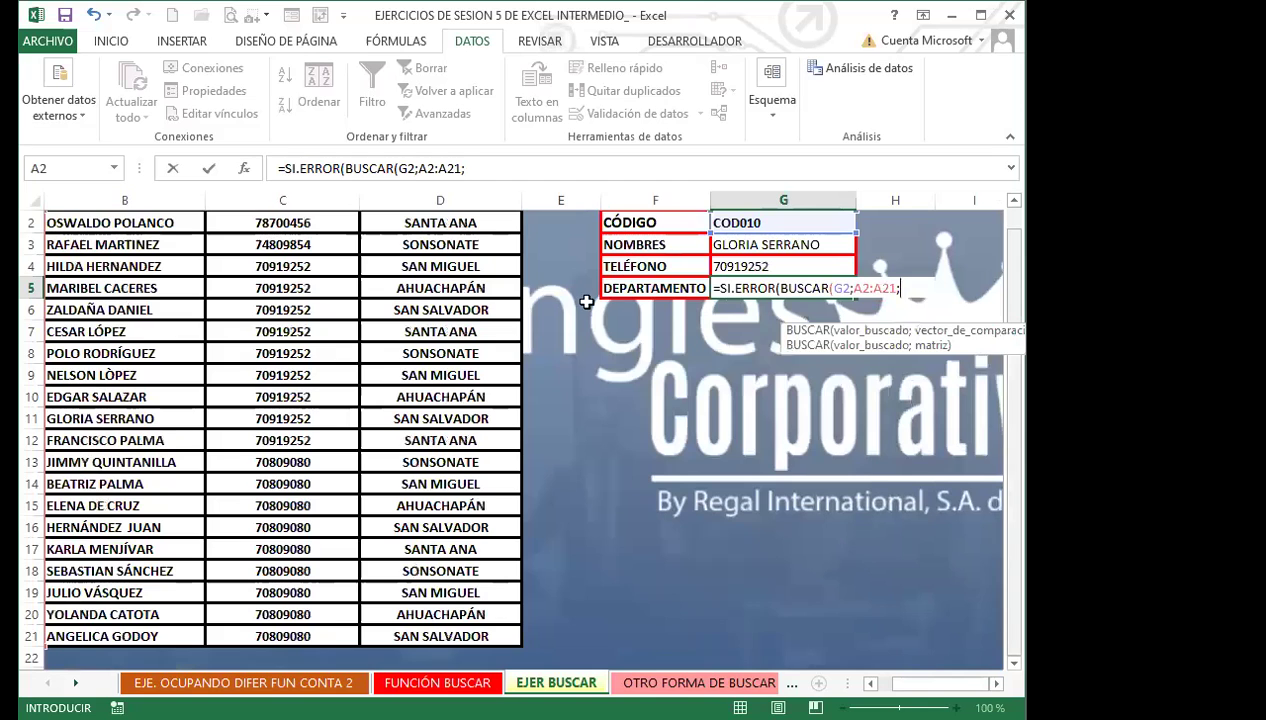
{"action": "scroll", "coordinate": [545, 285], "scroll_direction": "up", "scroll_amount": 1}
{"action": "left_click_drag", "start_coordinate": [503, 267], "coordinate": [496, 354]}
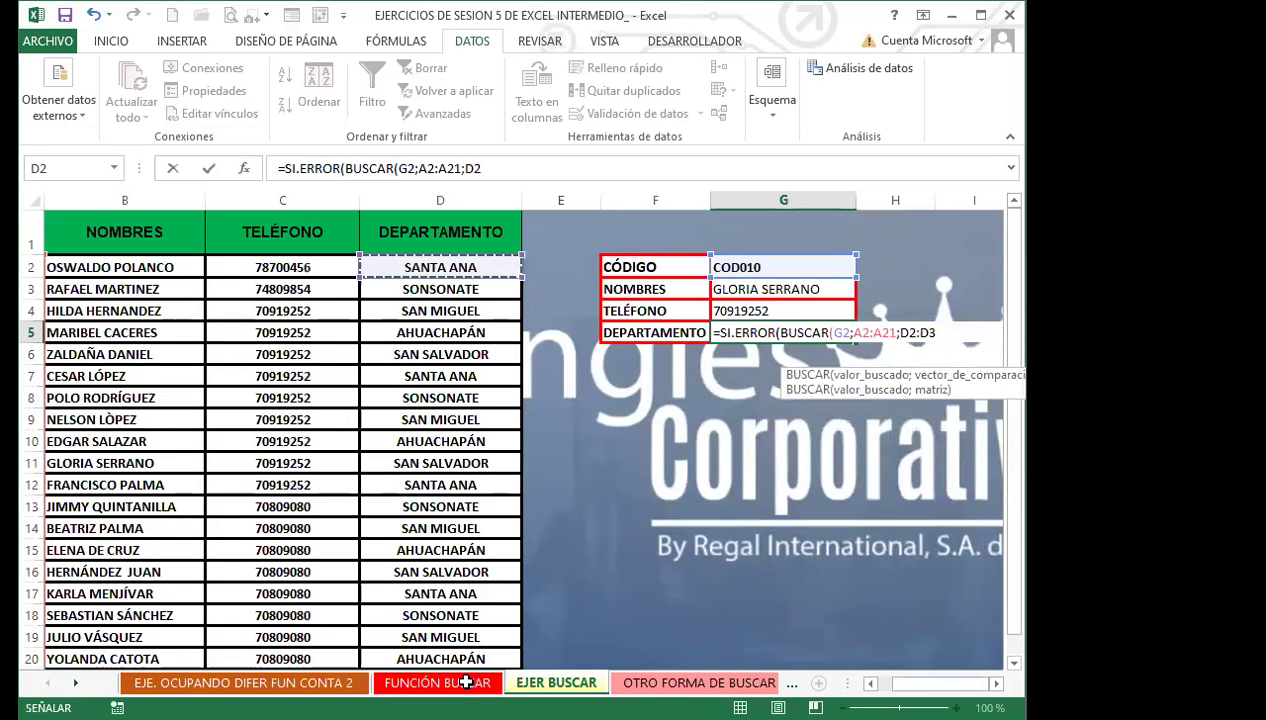
{"action": "key", "text": "ctrl+shift+Down"}
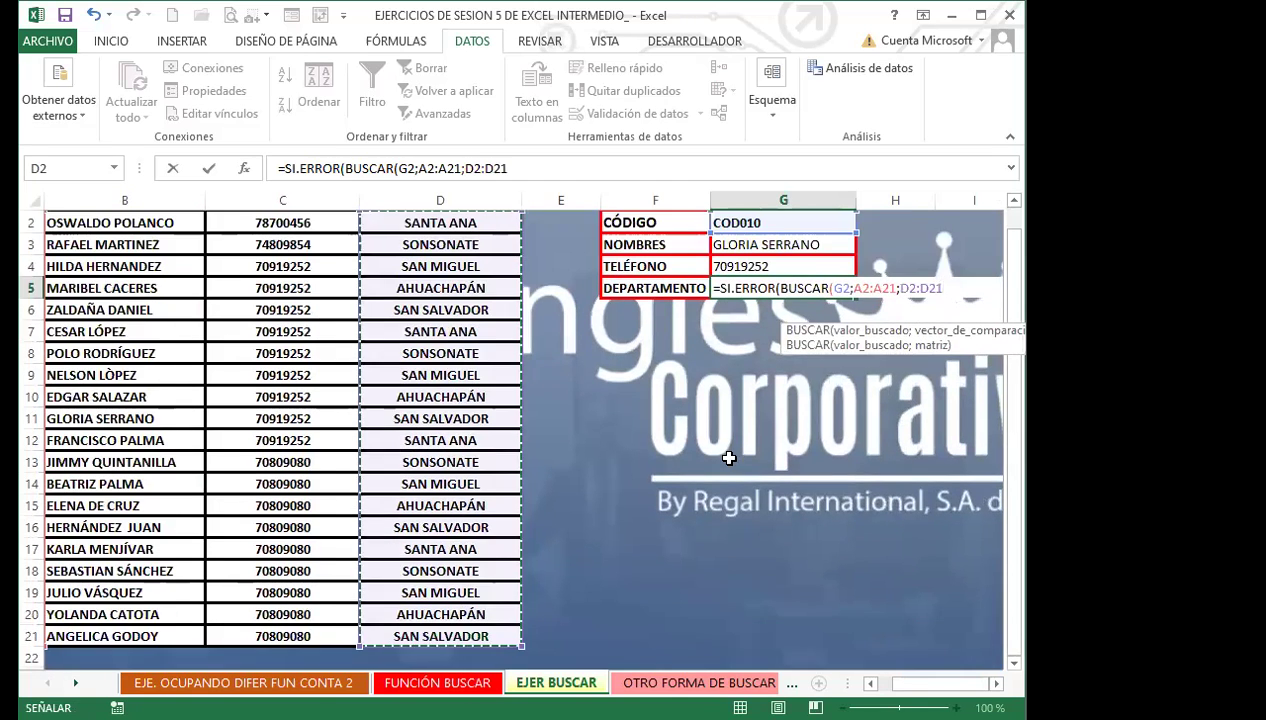
{"action": "type", "text": ")"}
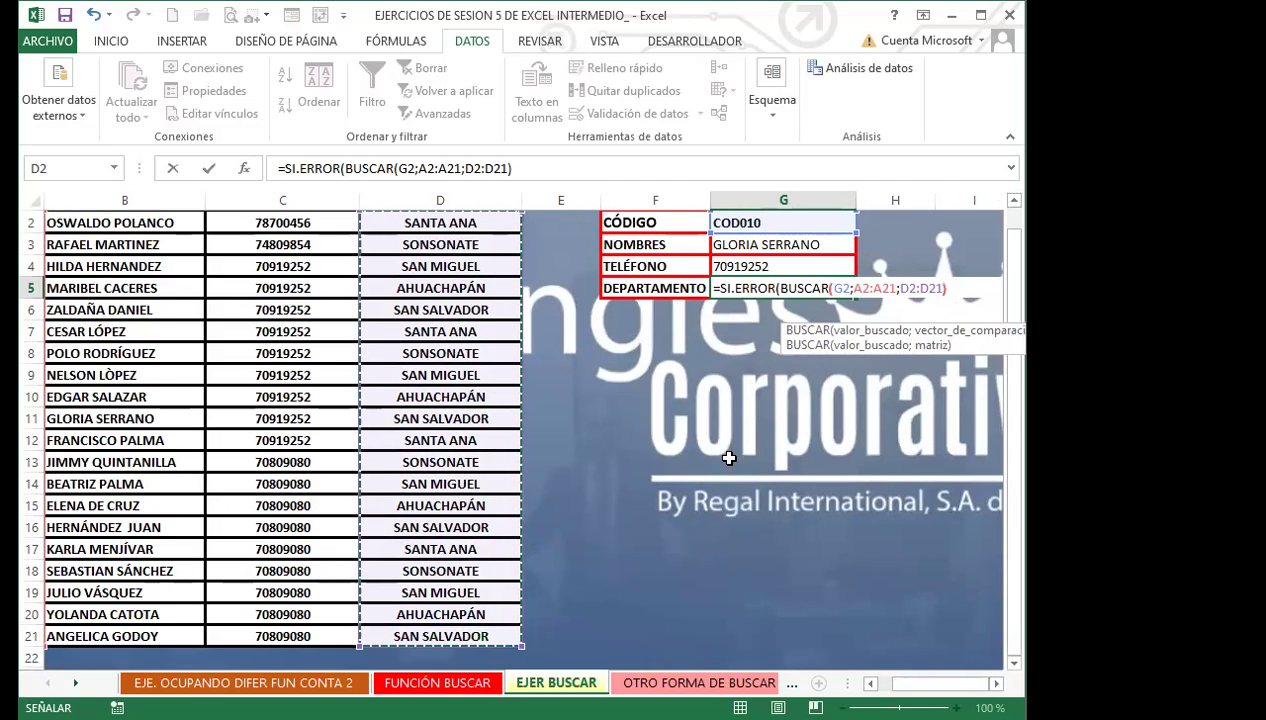
{"action": "type", "text": ";\"NO"}
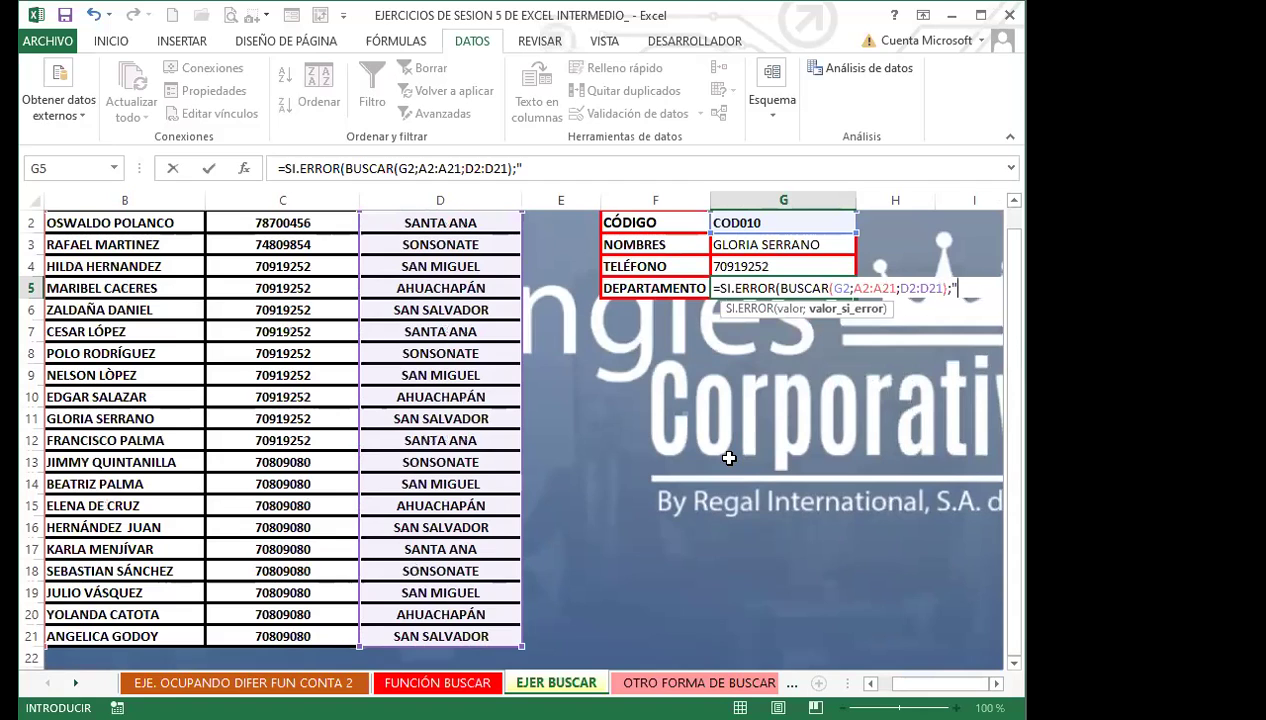
{"action": "type", "text": " HAY DATPOS"}
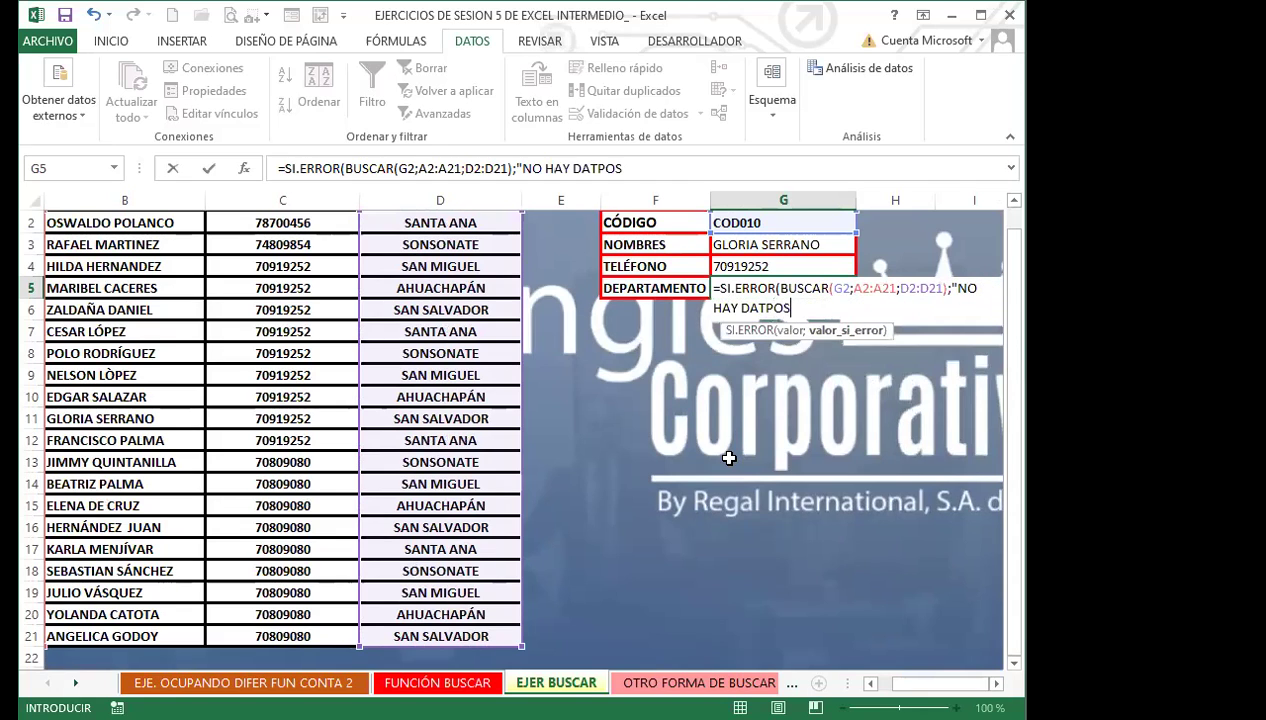
{"action": "key", "text": "BackSpace"}
{"action": "key", "text": "BackSpace"}
{"action": "key", "text": "BackSpace"}
{"action": "type", "text": "OS\")"}
{"action": "key", "text": "Return"}
Step: Clear the code from G2 to test all three SI.ERROR formulas without a code
{"action": "scroll", "coordinate": [933, 362], "scroll_direction": "up", "scroll_amount": 1}
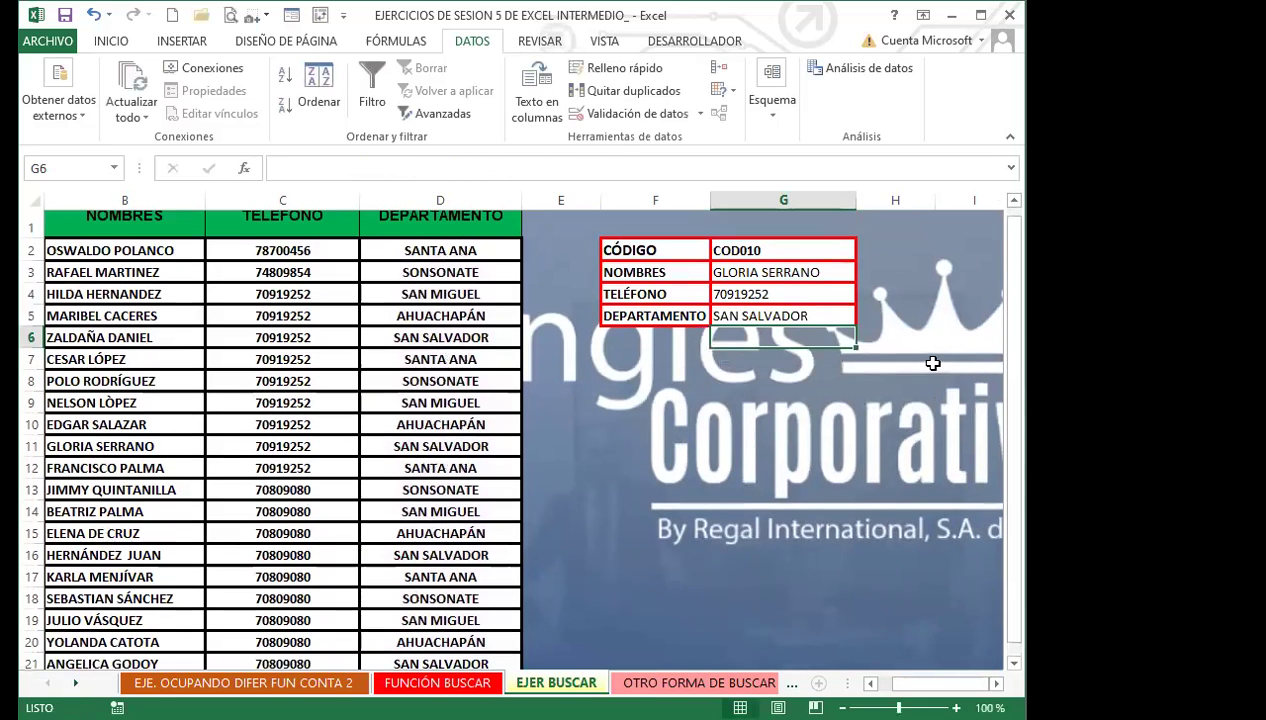
{"action": "left_click", "coordinate": [794, 274]}
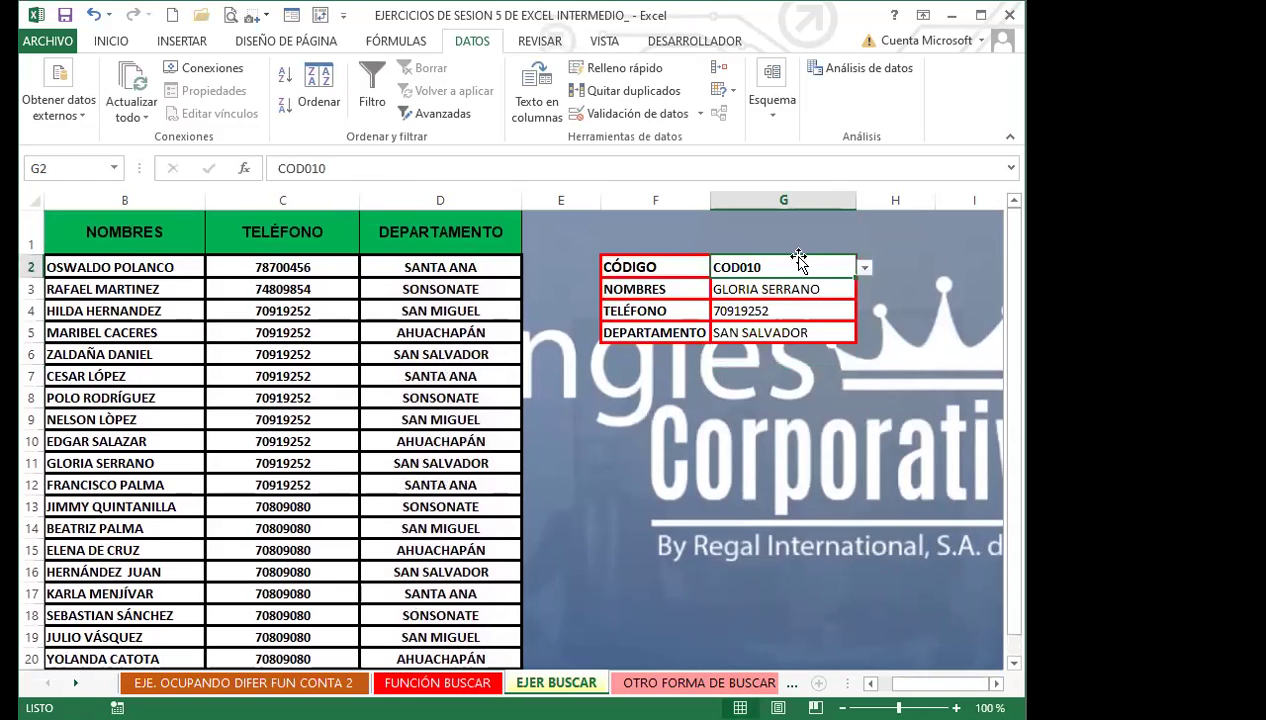
{"action": "key", "text": "Delete"}
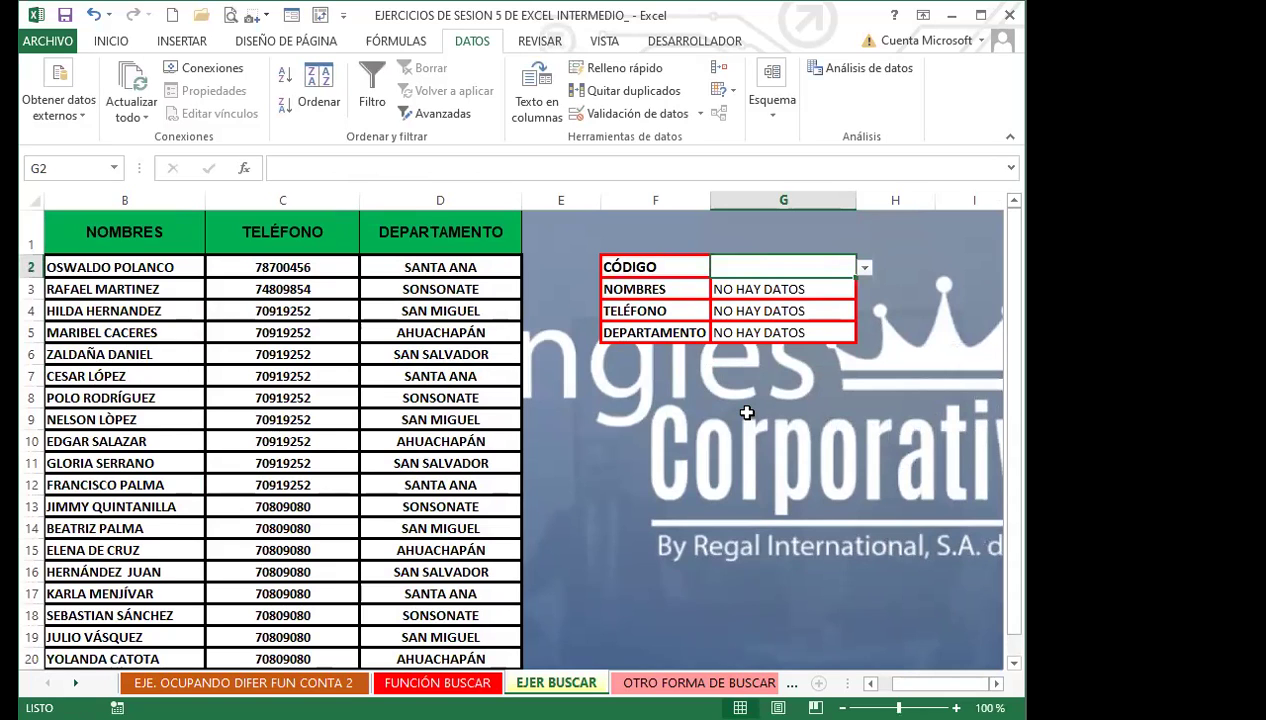
Step: Choose COD020 from G2's drop-down list and compare the looked-up data with row 21 of the table
{"action": "left_click", "coordinate": [864, 269]}
{"action": "left_click", "coordinate": [864, 374]}
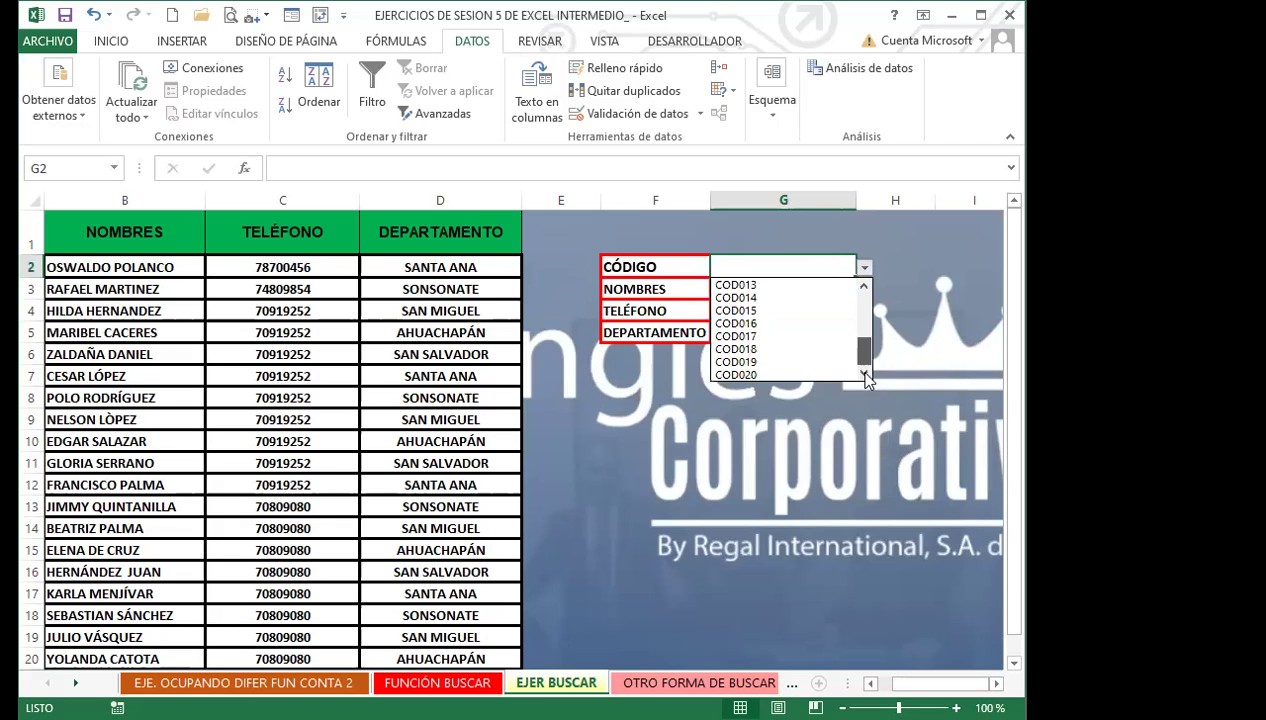
{"action": "left_click", "coordinate": [722, 375]}
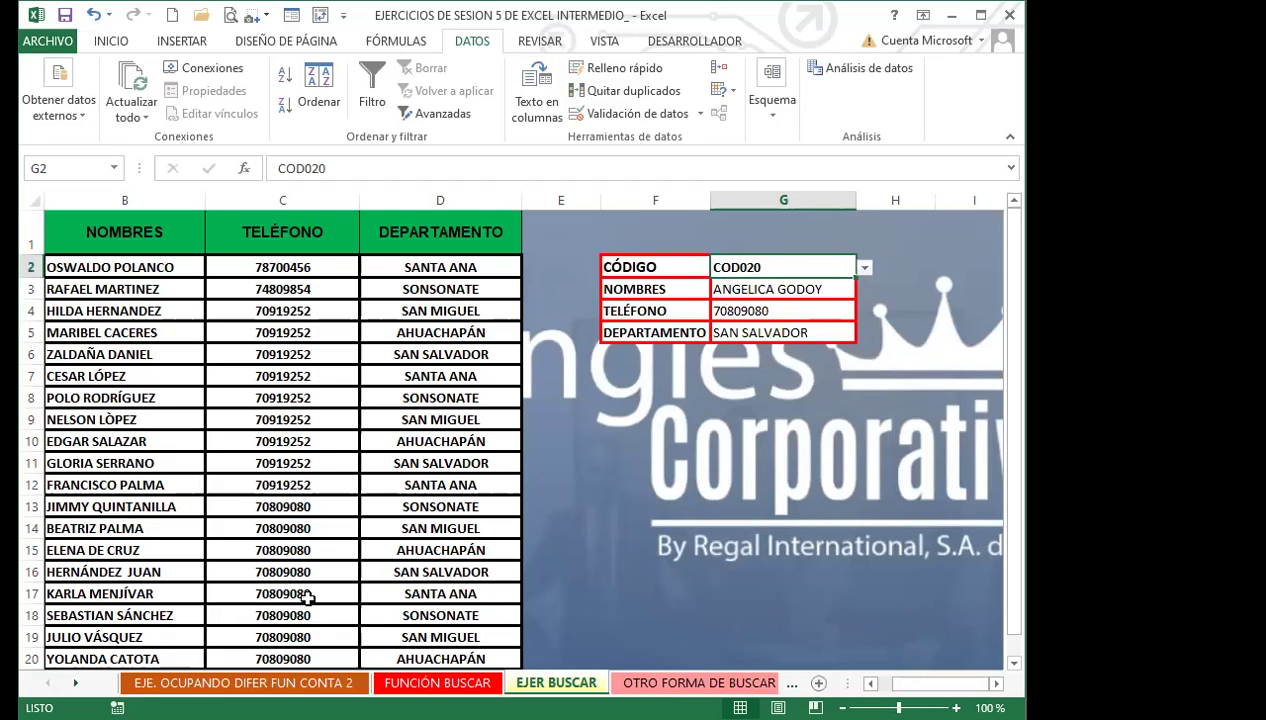
{"action": "scroll", "coordinate": [258, 565], "scroll_direction": "down", "scroll_amount": 4}
{"action": "left_click", "coordinate": [31, 395]}
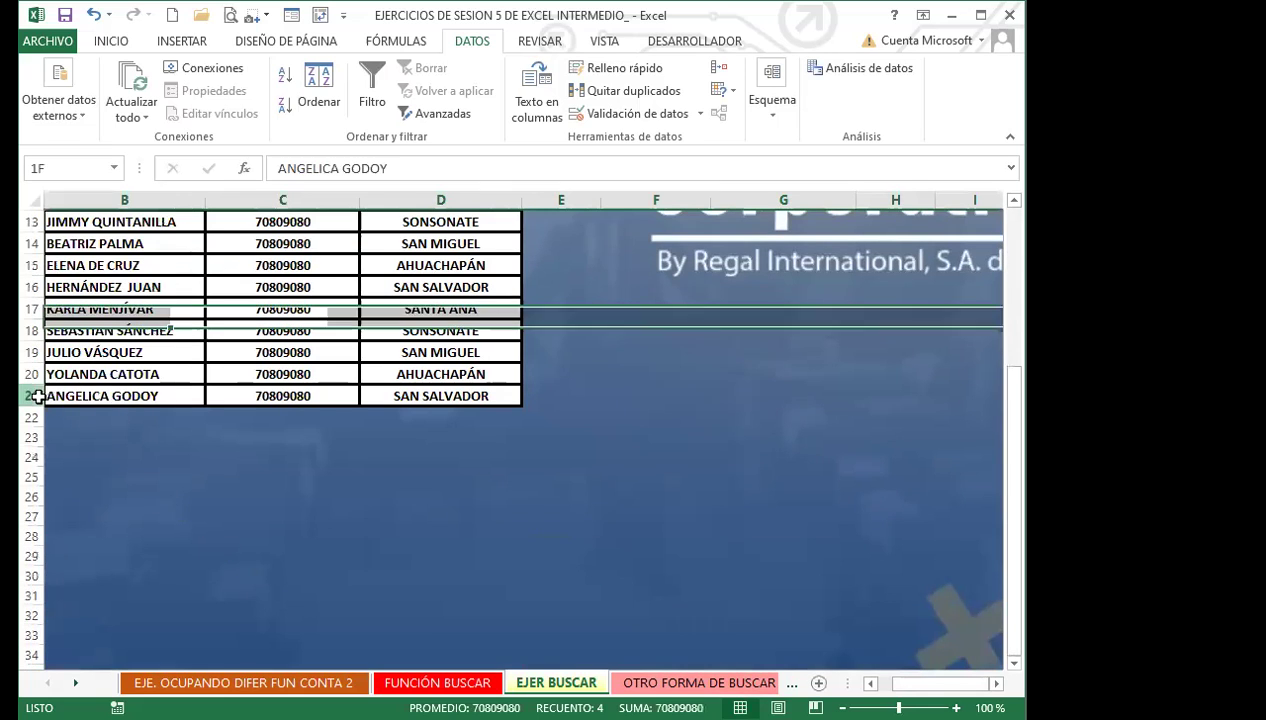
{"action": "scroll", "coordinate": [757, 465], "scroll_direction": "up", "scroll_amount": 4}
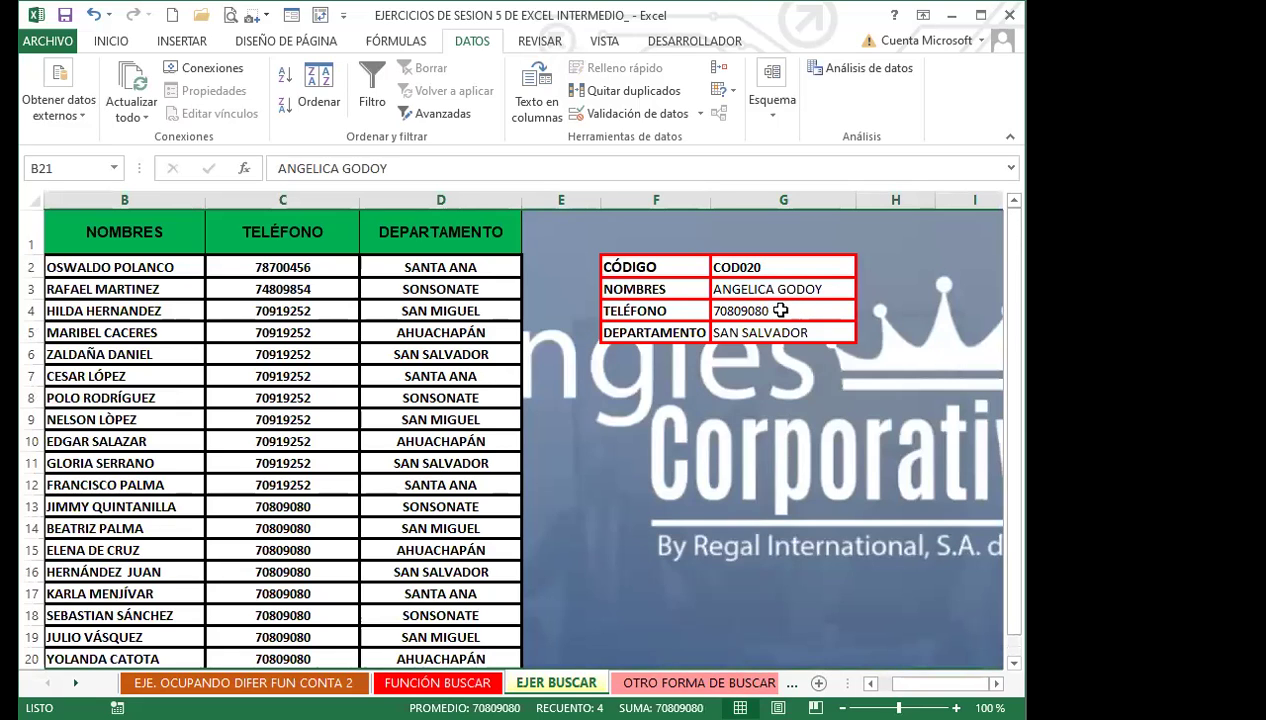
{"action": "left_click", "coordinate": [780, 311]}
{"action": "left_click", "coordinate": [800, 265]}
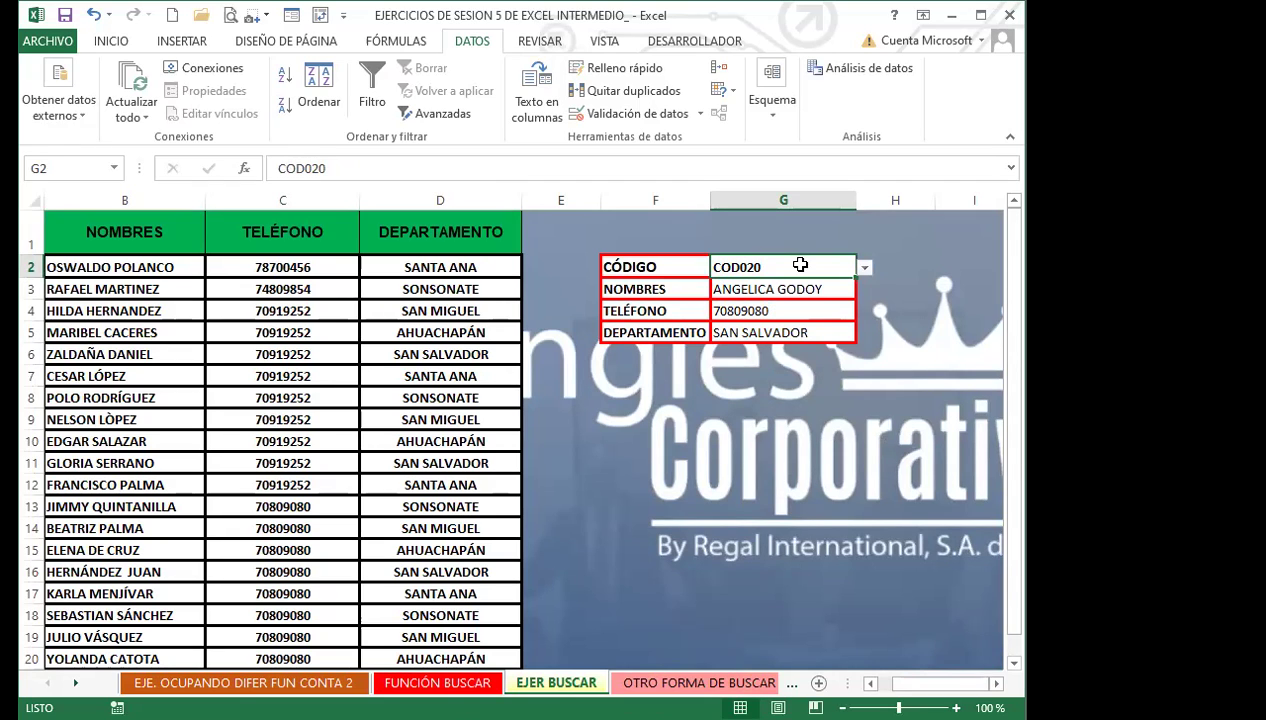
{"action": "left_click", "coordinate": [653, 386]}
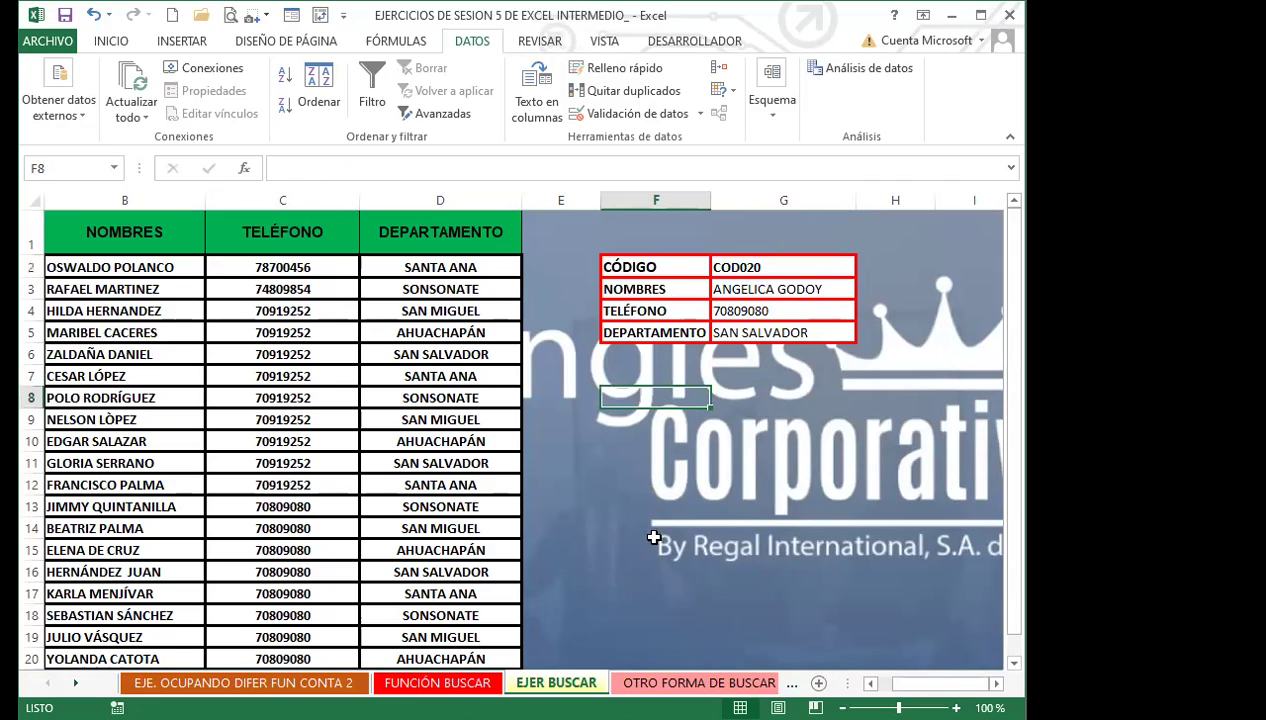
{"action": "left_click", "coordinate": [652, 489]}
{"action": "left_click", "coordinate": [609, 440]}
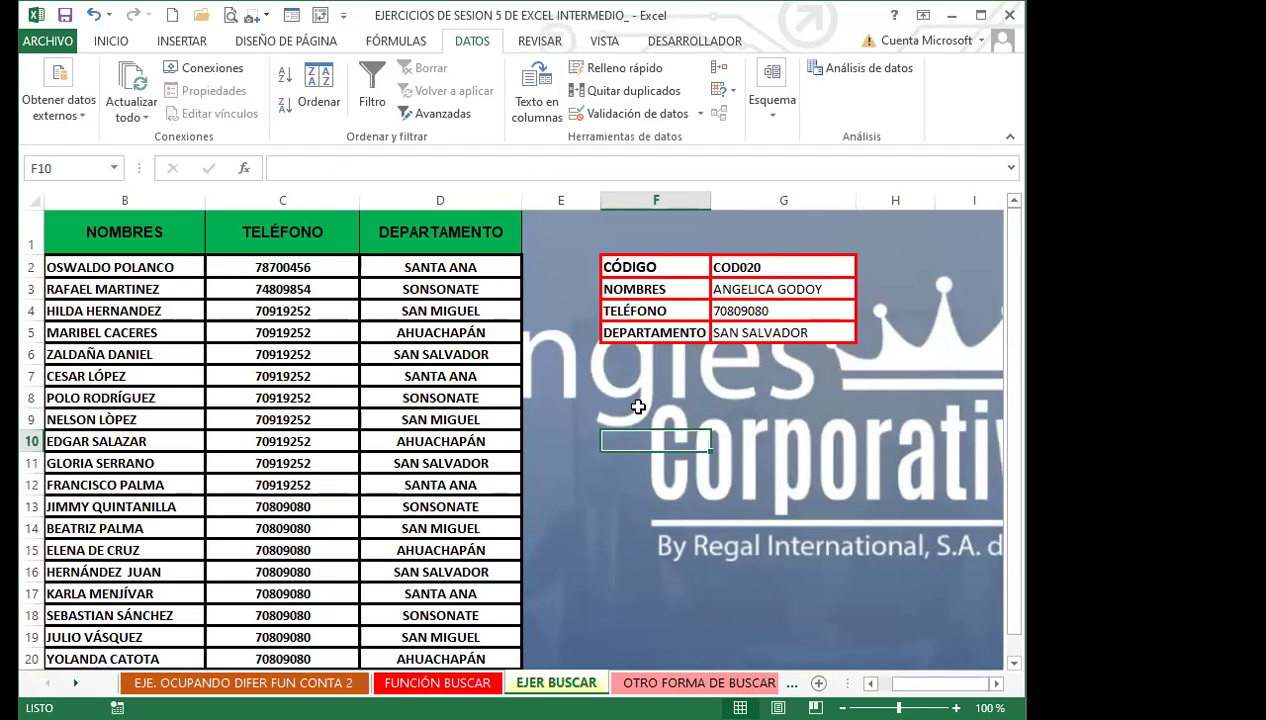
{"action": "left_click_drag", "start_coordinate": [638, 411], "coordinate": [638, 406]}
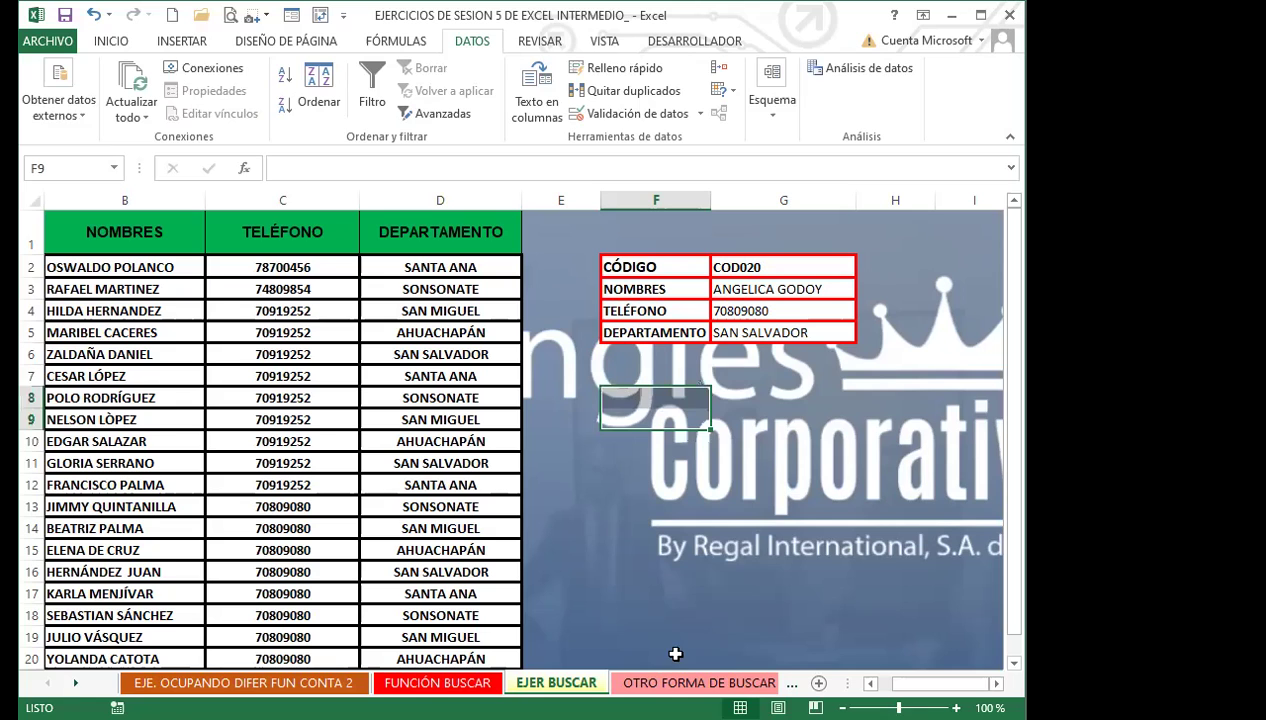